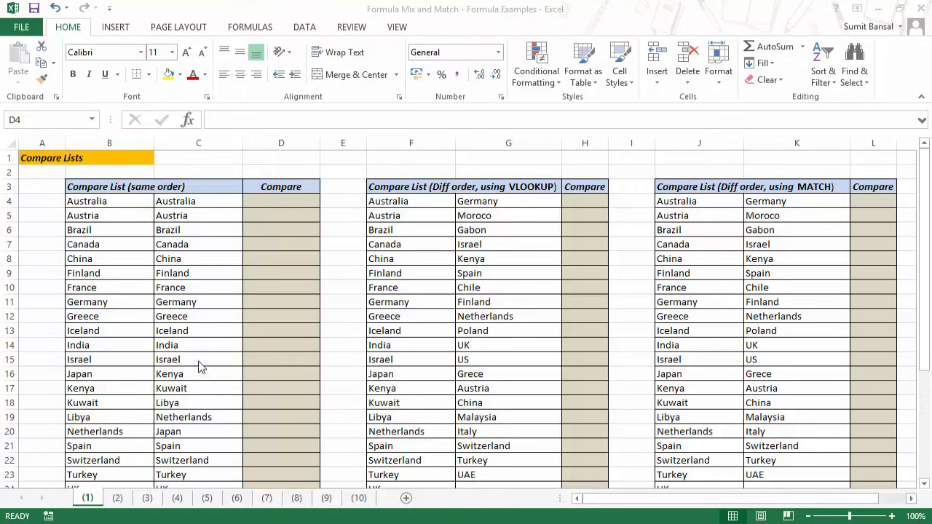
Step: Enter the formula =B4=C4 in D4 and fill it down the Compare column of the same-order list
click(263, 205)
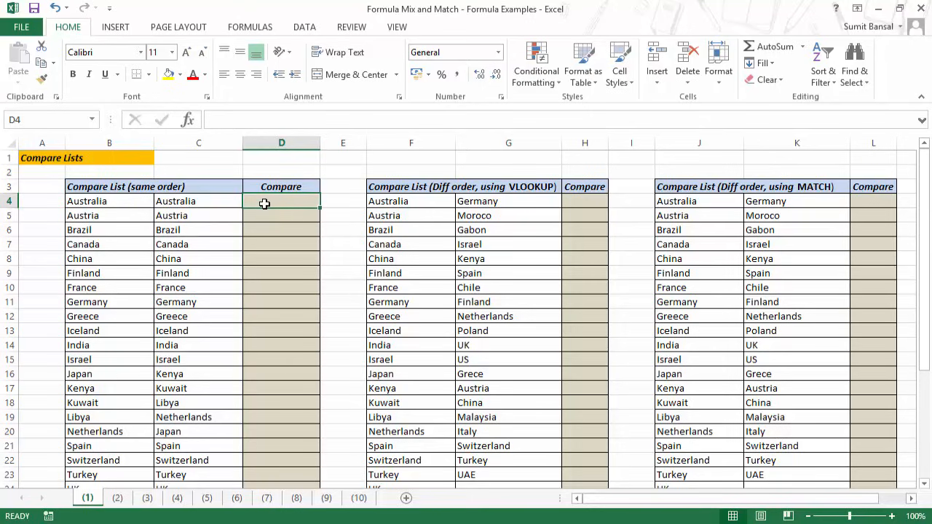
text(=)
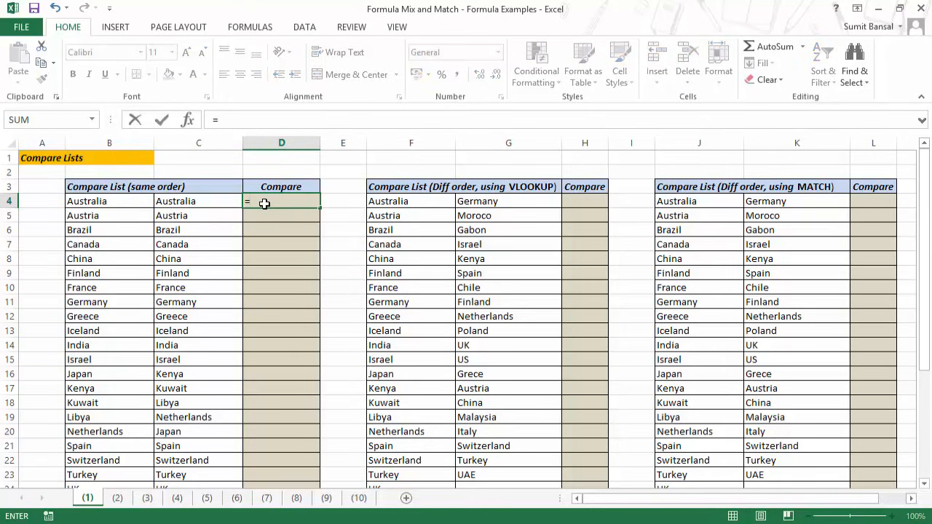
click(136, 205)
text(=)
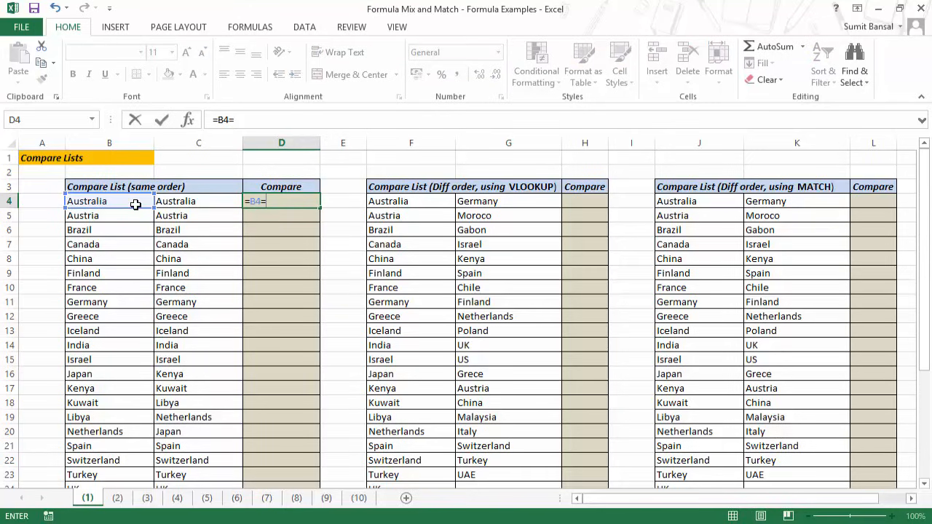
click(176, 204)
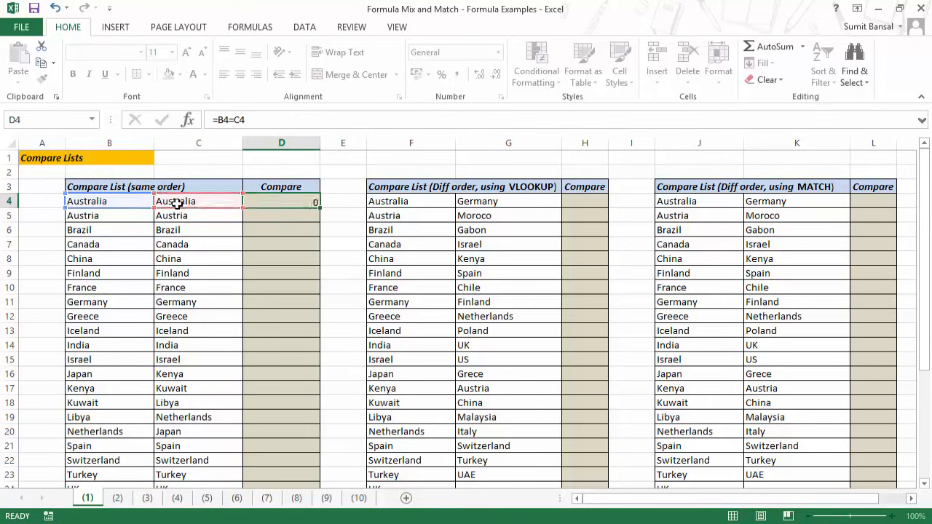
key(ctrl+Return)
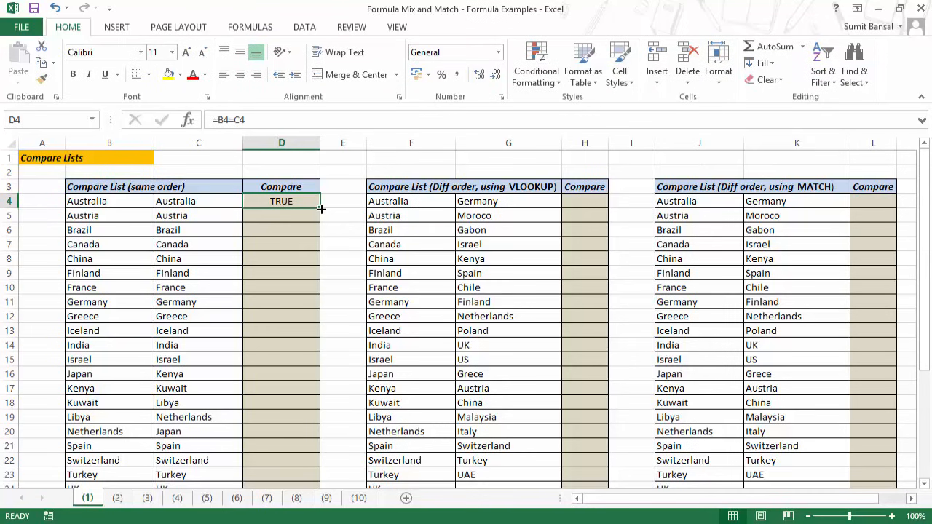
double_click(321, 207)
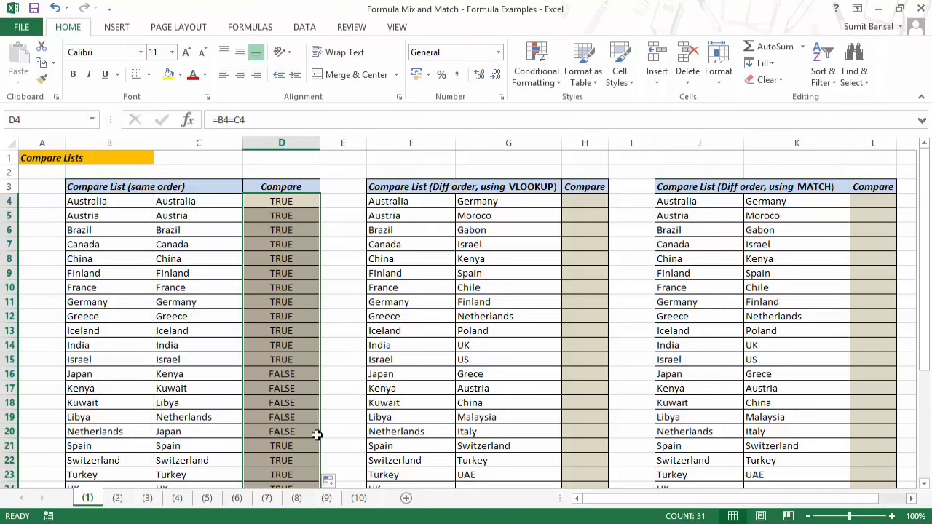
Step: Examine the FALSE rows of the same-order list, comparing the country pairs in rows 16, 17 and 28
scroll(317, 362, down, 6)
scroll(316, 369, up, 6)
click(290, 374)
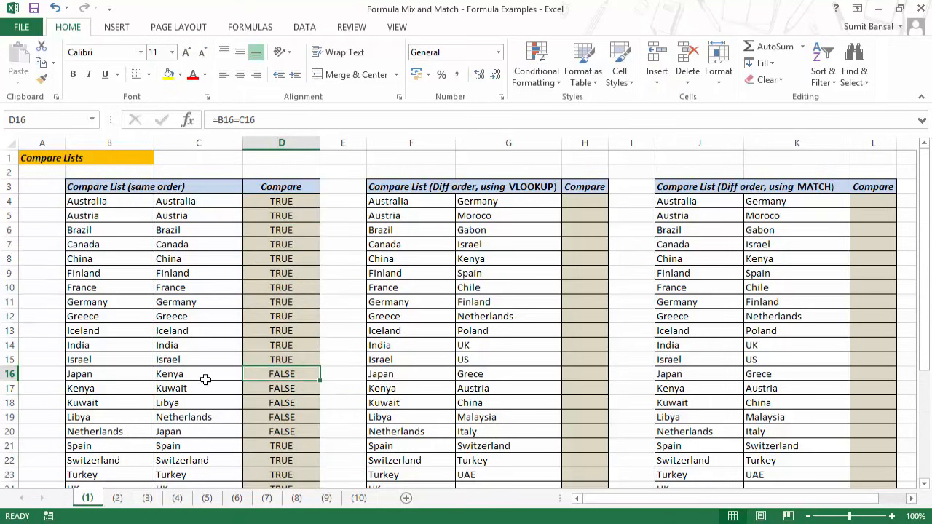
click(129, 375)
click(165, 376)
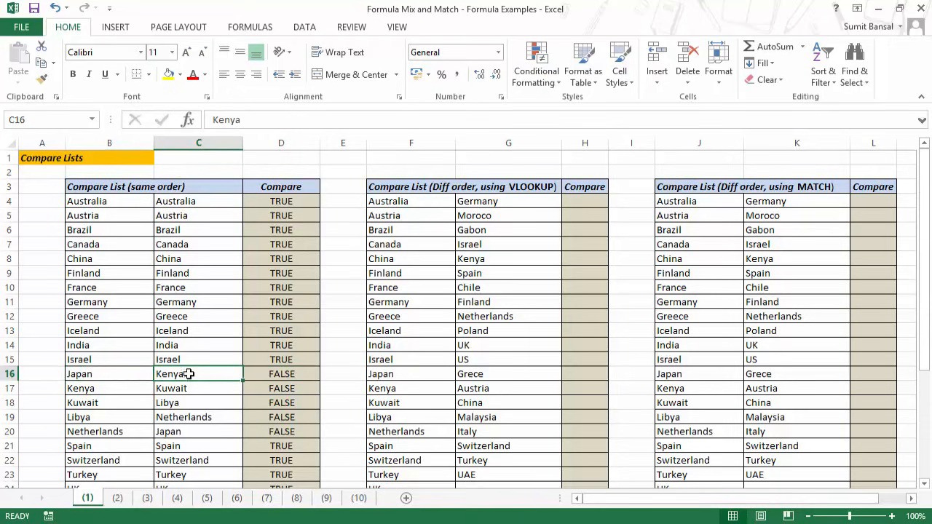
click(115, 390)
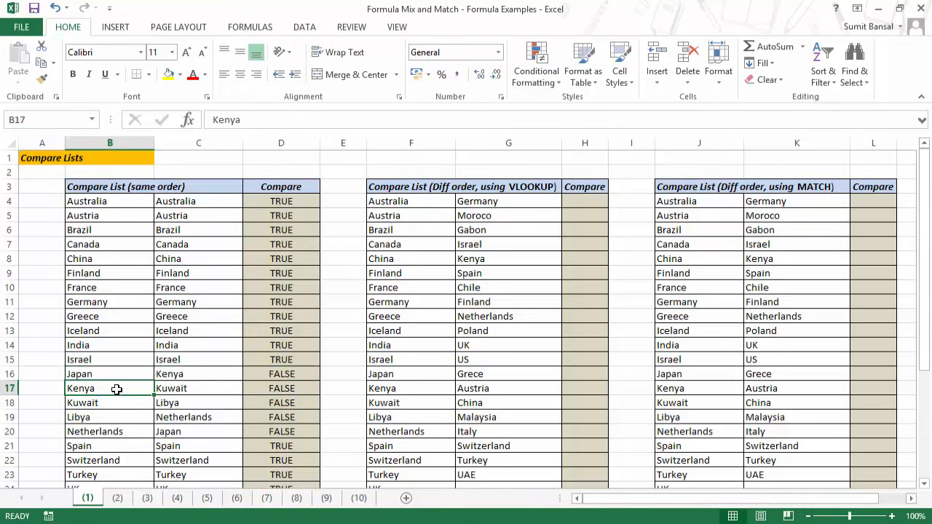
click(171, 389)
scroll(169, 389, down, 1)
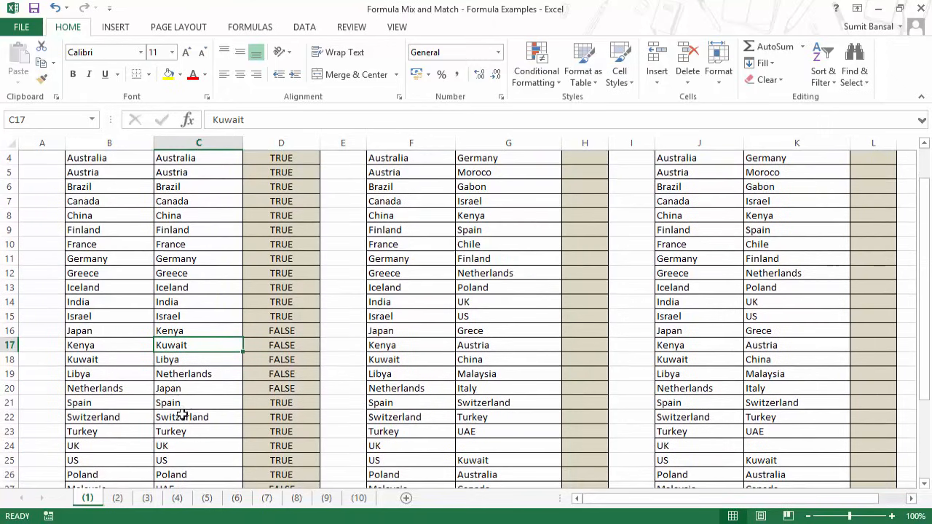
scroll(181, 414, down, 2)
click(135, 415)
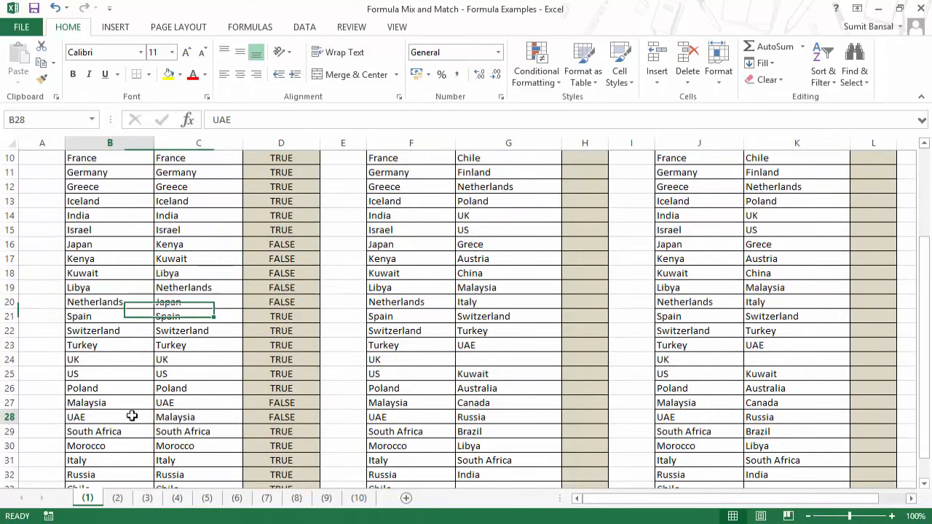
click(187, 417)
scroll(219, 400, down, 2)
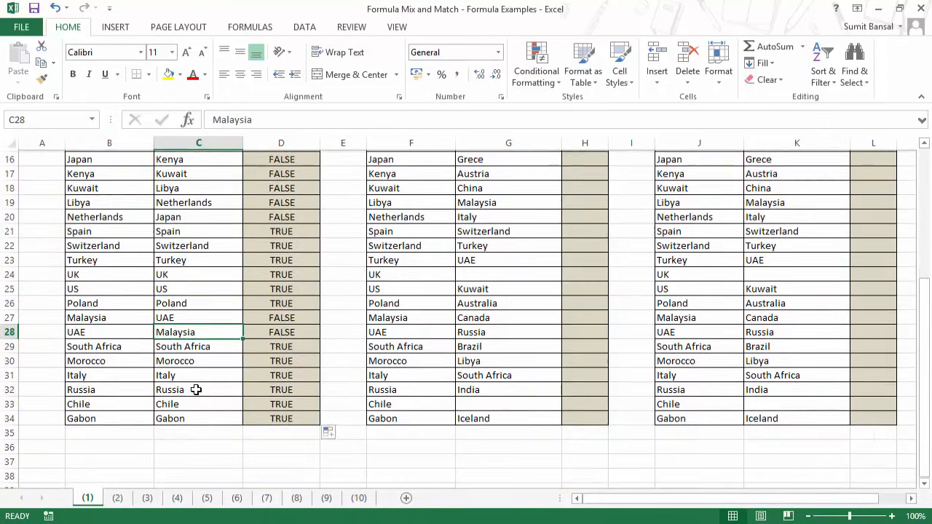
scroll(169, 377, up, 5)
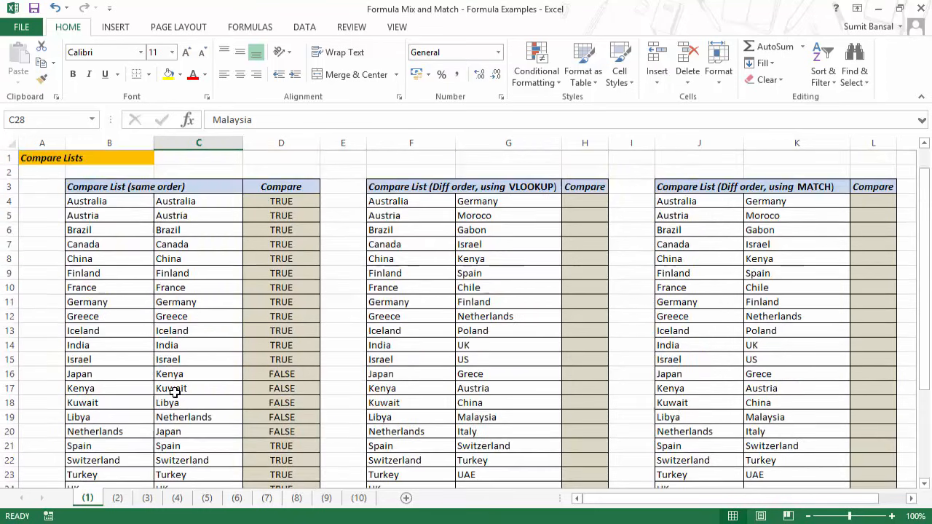
Step: Add filters to the header row B3:D3 of the same-order list
click(276, 190)
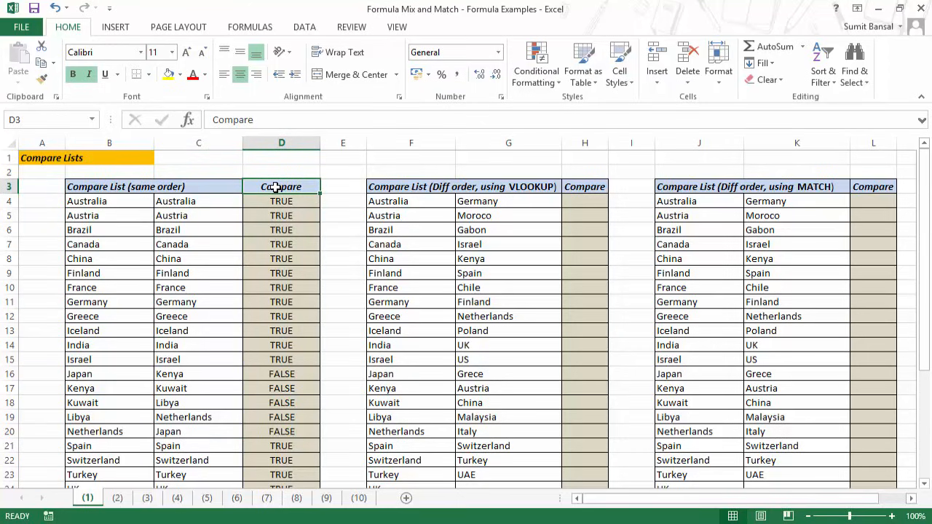
drag(176, 190, 245, 185)
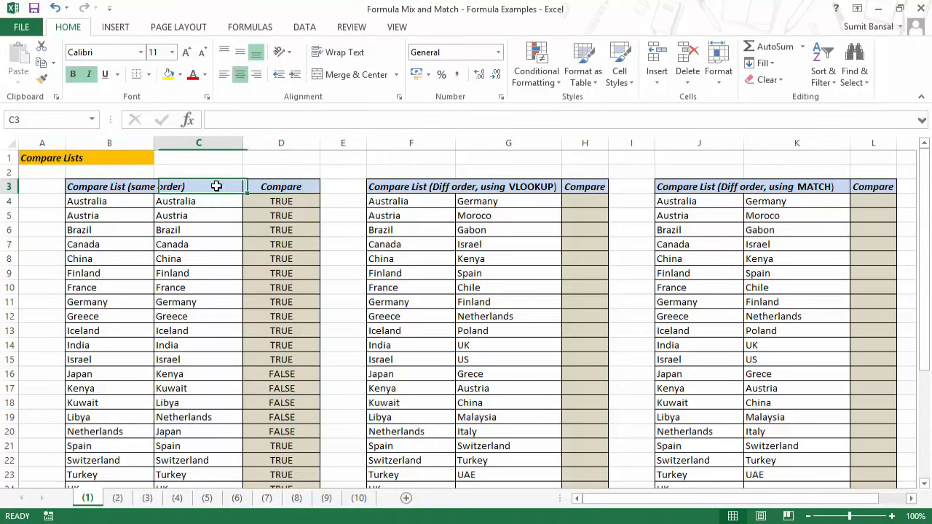
drag(109, 187, 270, 184)
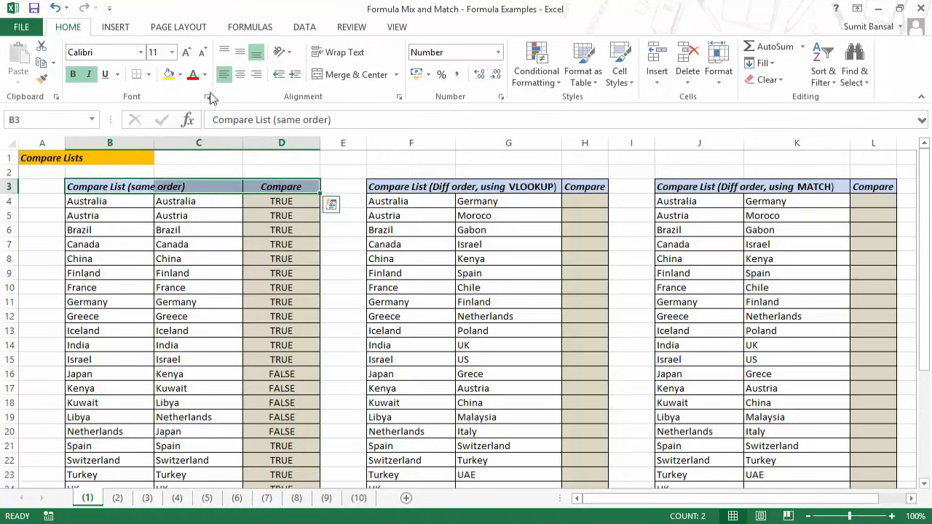
click(313, 29)
click(385, 58)
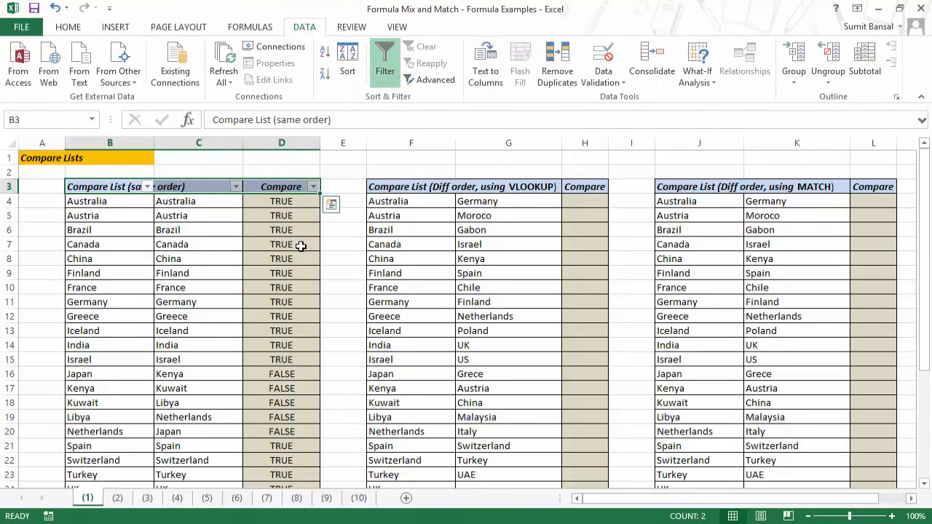
Step: Filter the Compare column to FALSE only and select the listed country pairs in columns B and C
click(313, 187)
click(178, 327)
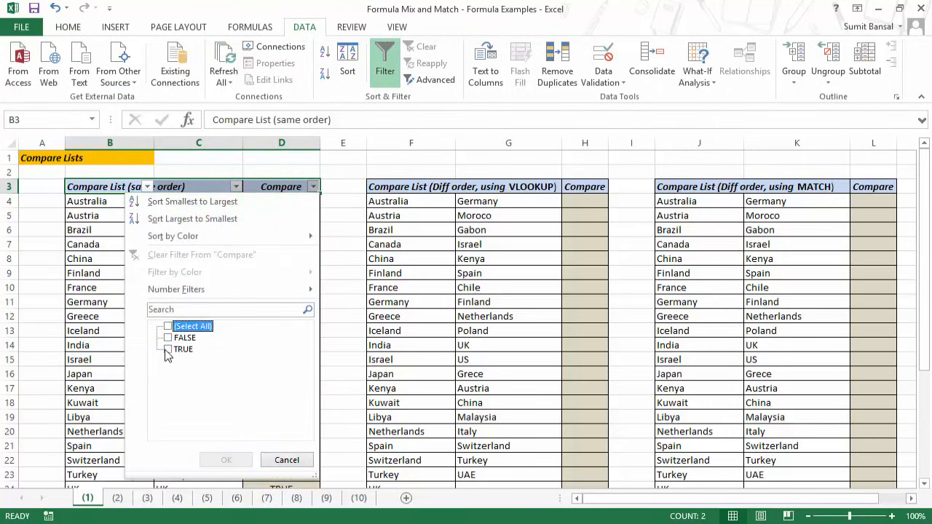
click(169, 338)
click(226, 460)
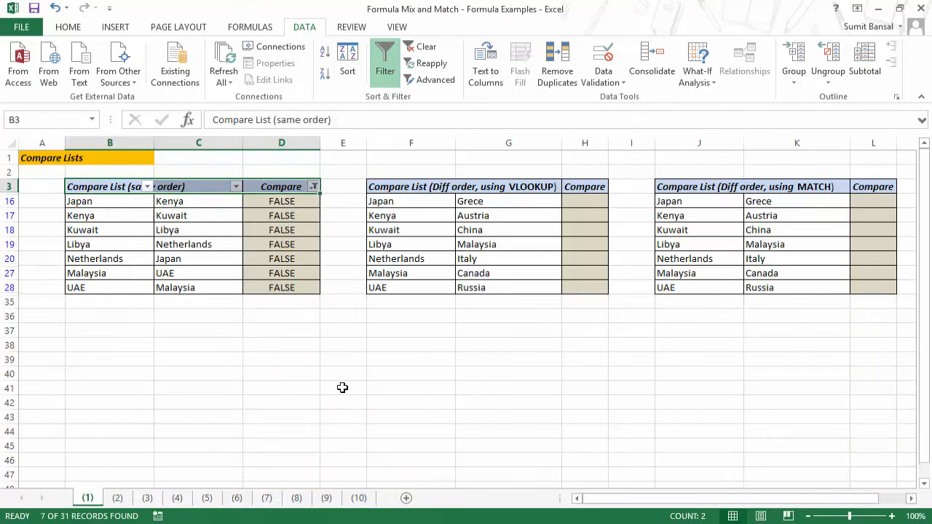
drag(135, 202, 189, 272)
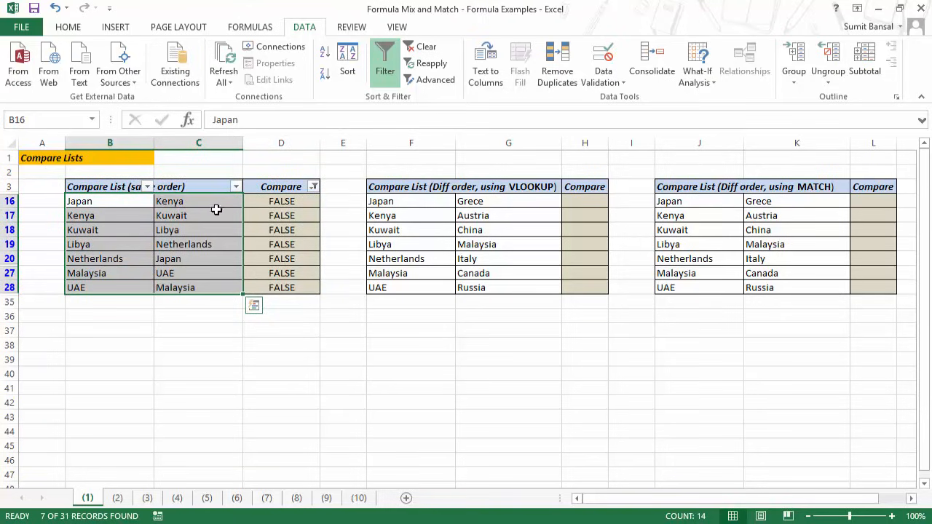
Step: Show all rows again by reselecting every value in the Compare column's filter
click(313, 187)
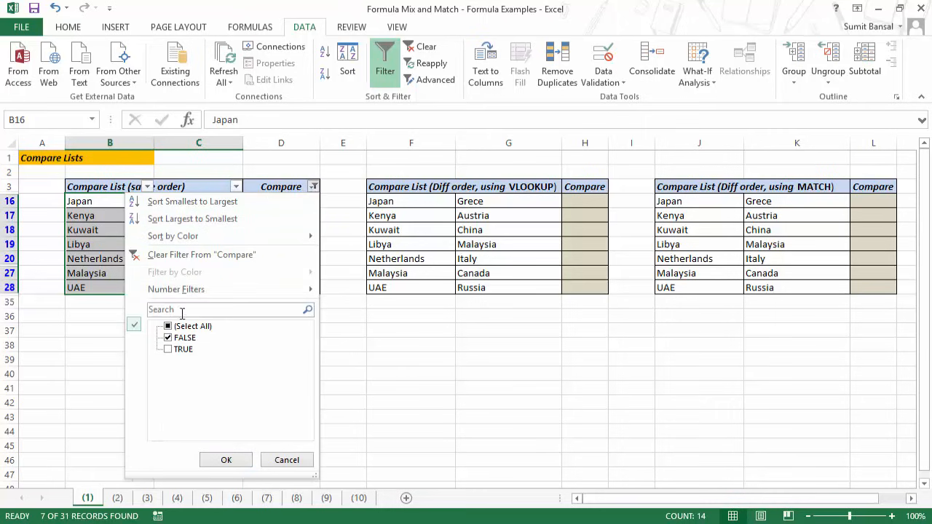
click(179, 326)
click(222, 461)
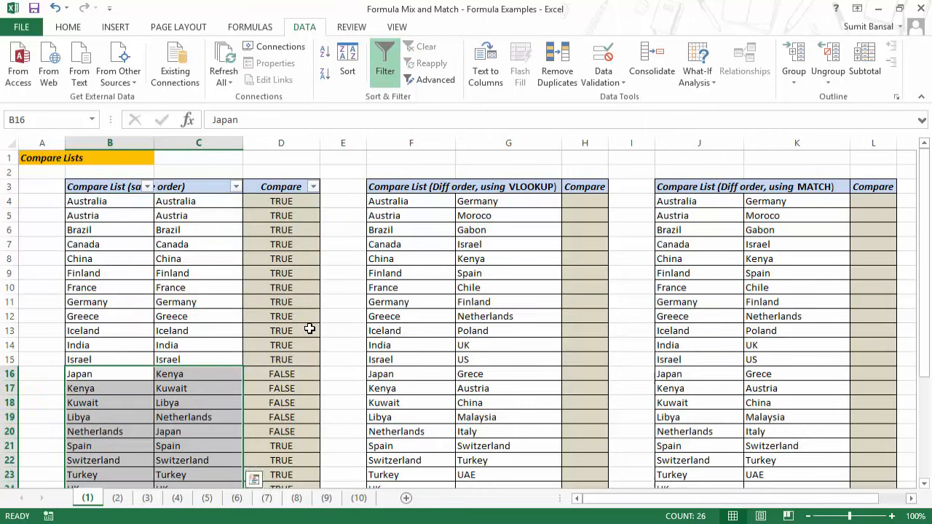
Step: Change the D4 formula to =IF(B4=C4,"Matches","Do Not Match") and fill it down the Compare column
click(291, 203)
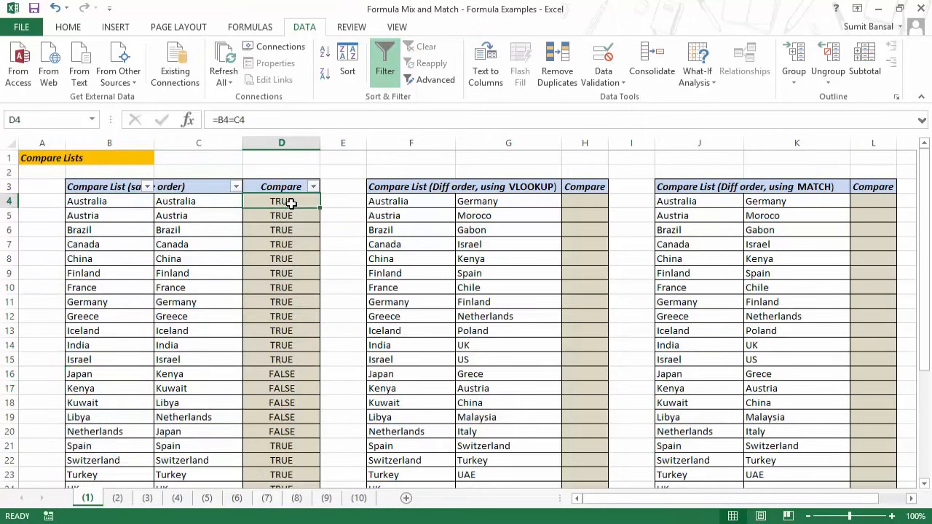
double_click(291, 203)
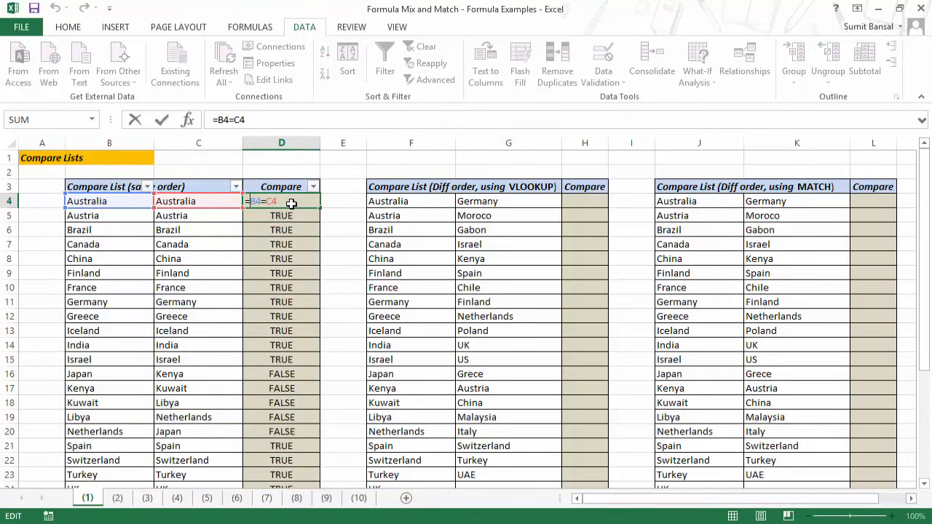
text(IF()
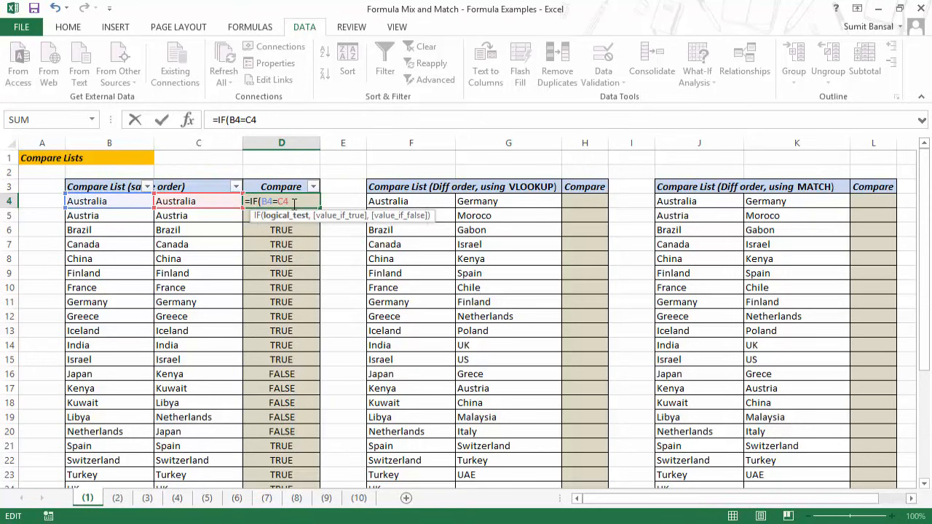
text(,)
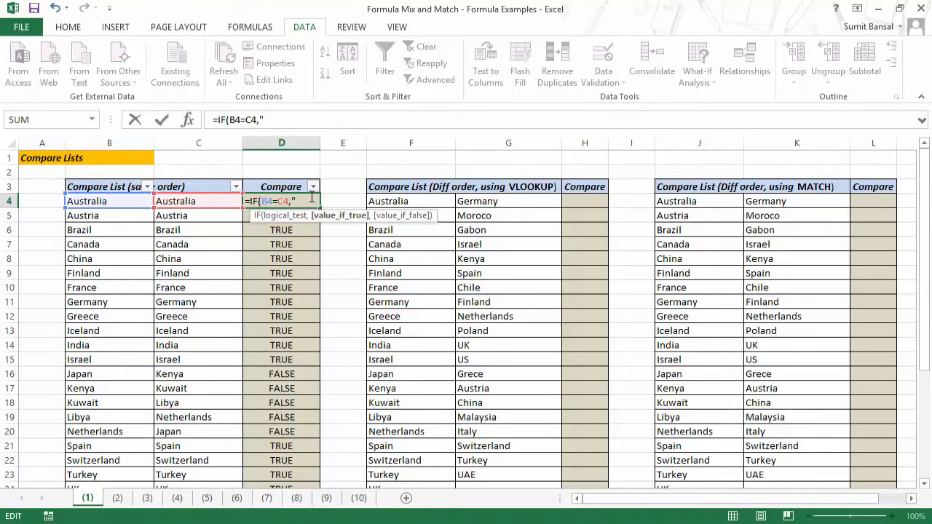
text("Matches")
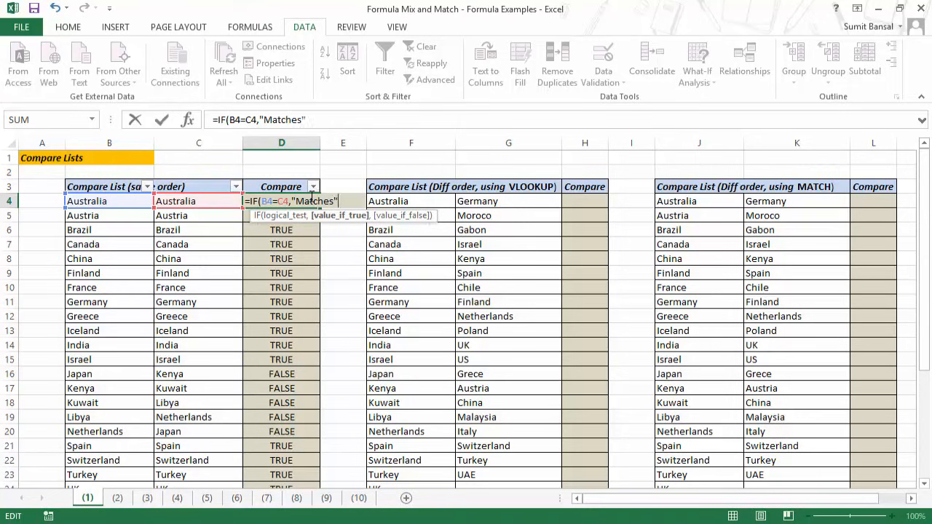
text(,")
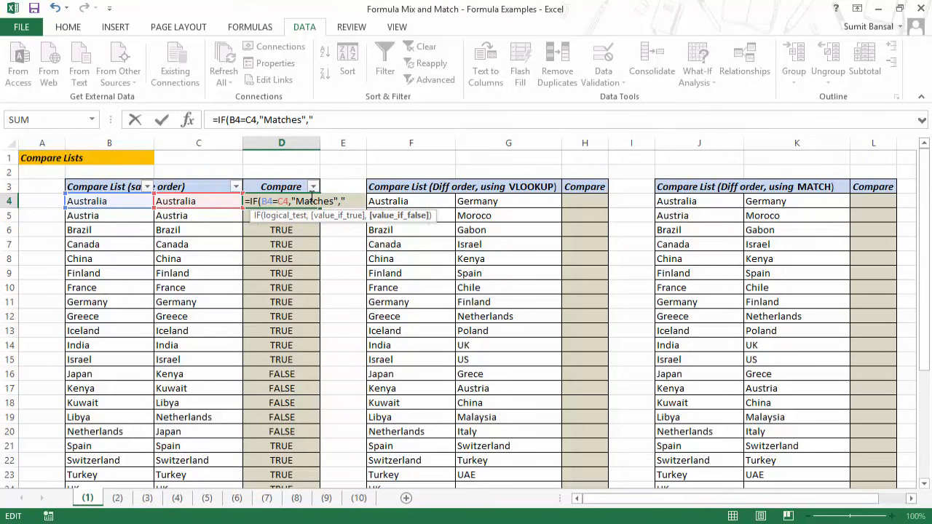
text(Do No)
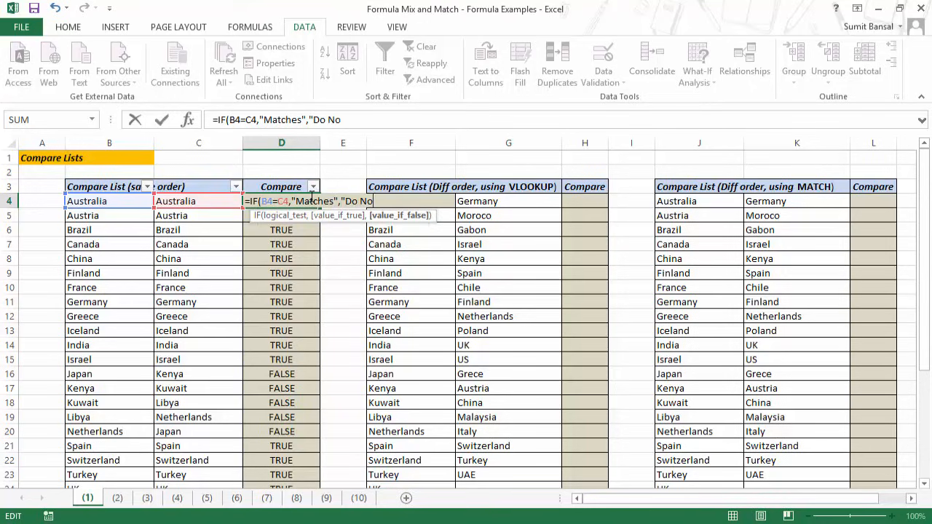
text(t Match"))
key(Return)
click(313, 199)
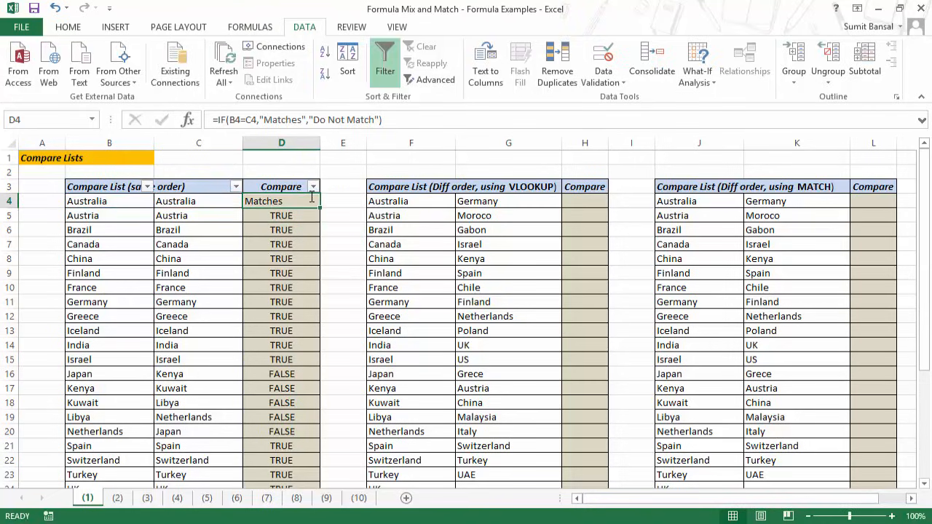
double_click(322, 210)
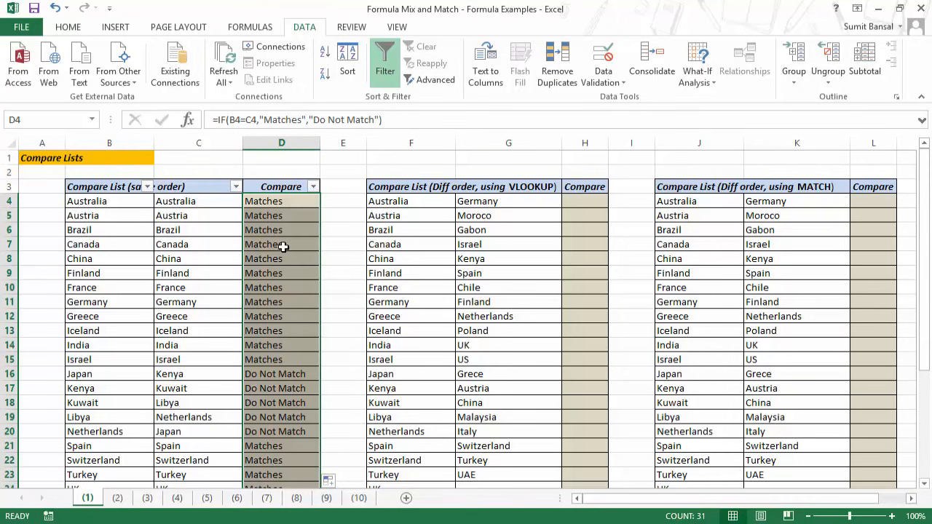
Step: Review the text results down the Compare column and the values offered in its filter, keeping all values selected
scroll(300, 279, down, 2)
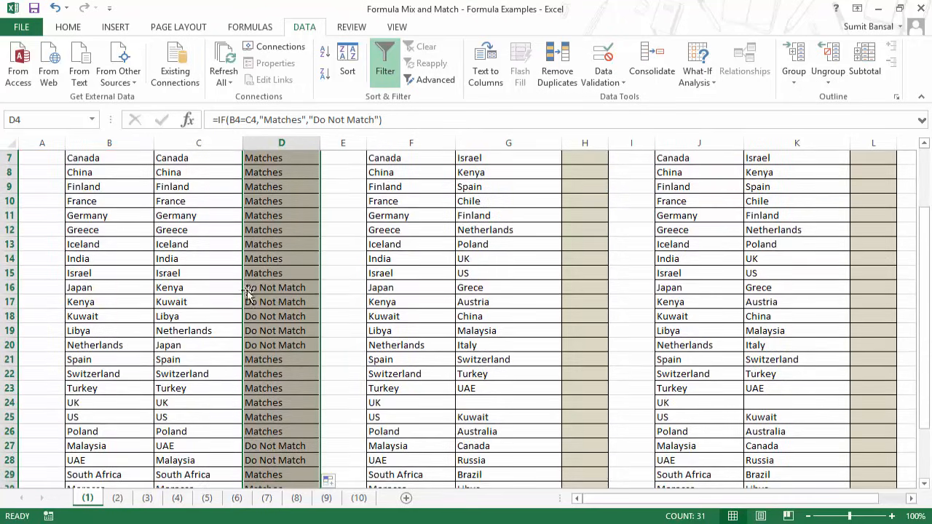
scroll(266, 289, up, 2)
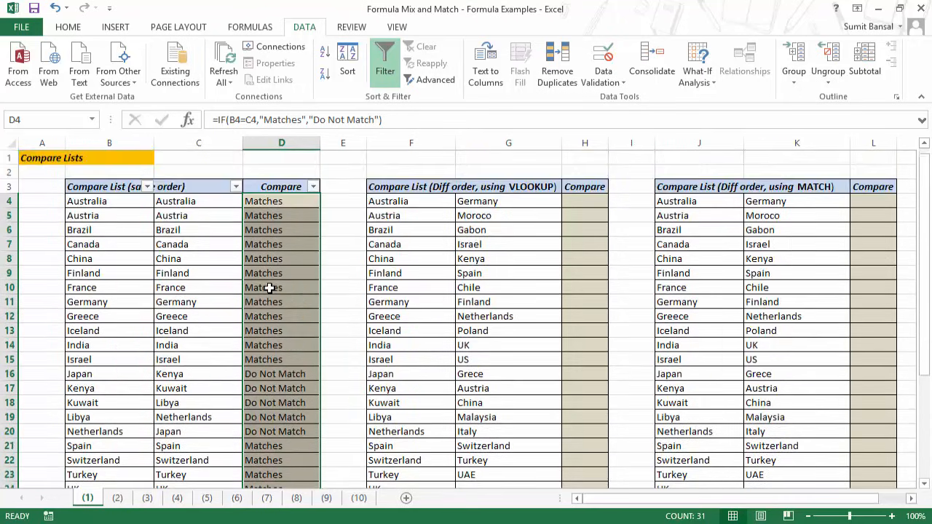
click(313, 187)
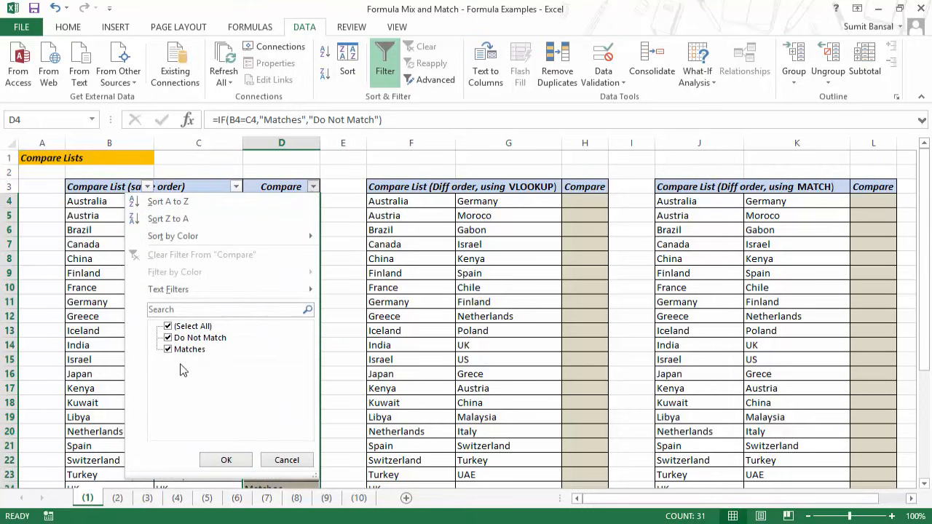
click(223, 462)
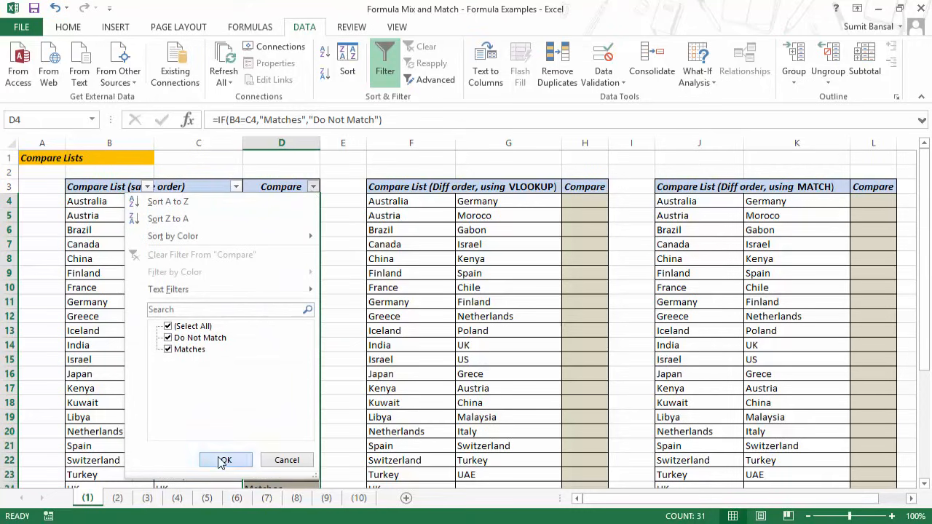
Step: Start a VLOOKUP formula in H4, the Compare column of the different-order list, with F4 as the lookup value
click(571, 202)
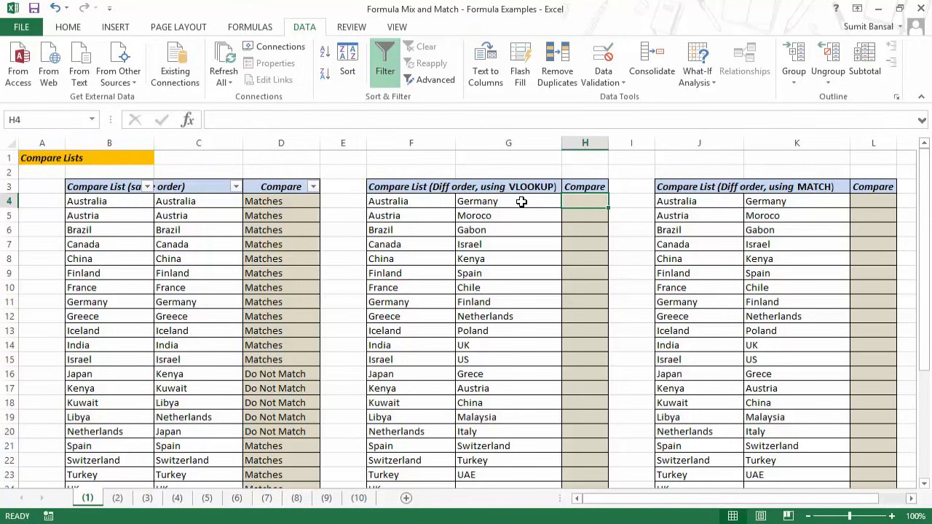
click(439, 203)
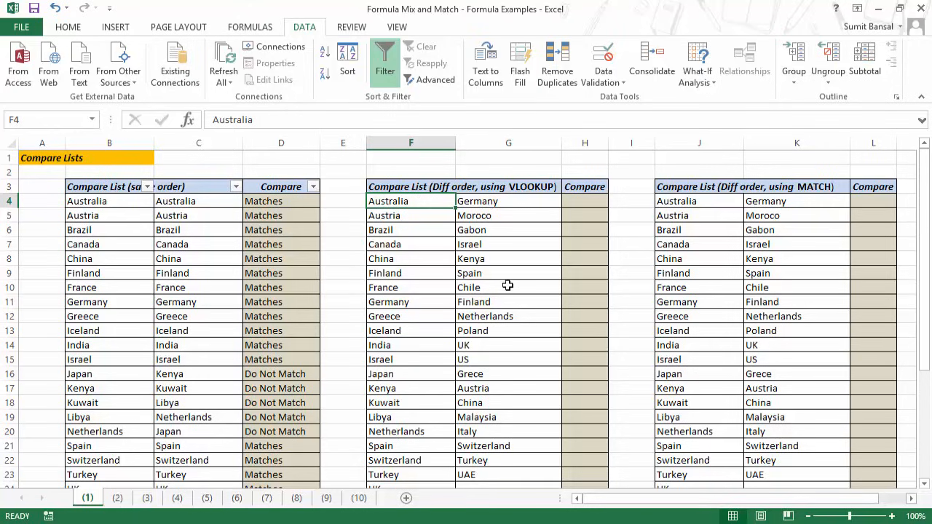
click(578, 203)
text(=vl)
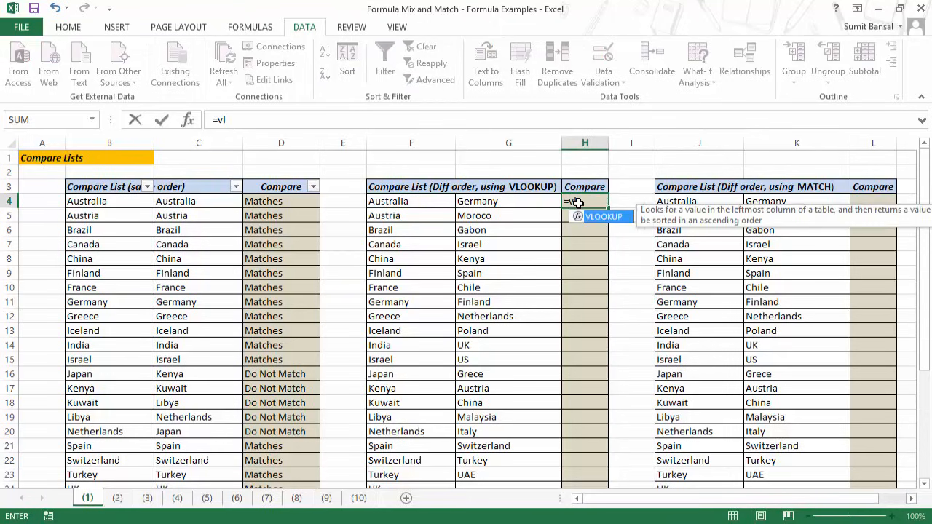
key(Tab)
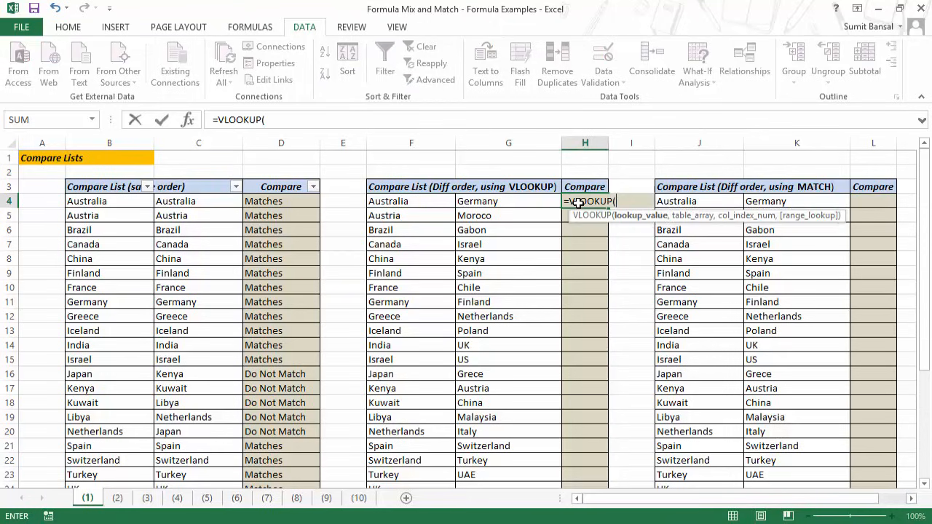
click(482, 202)
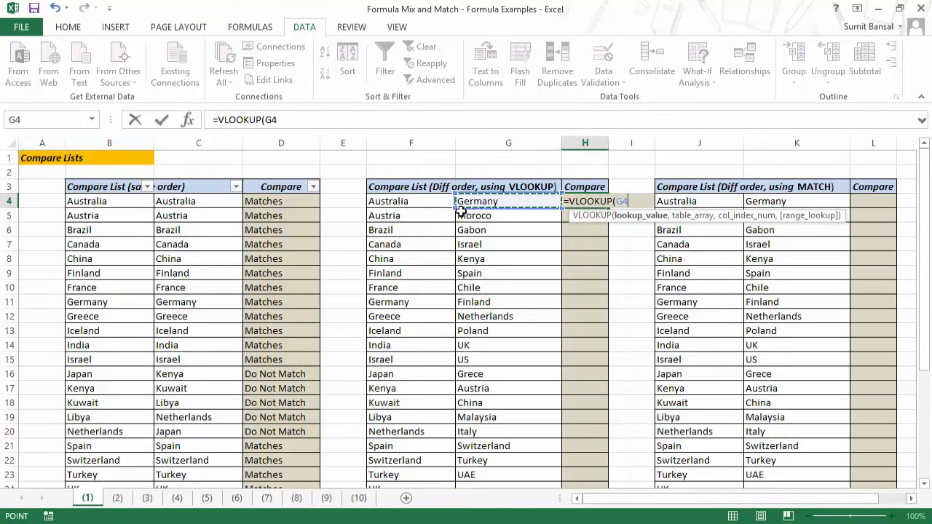
click(428, 202)
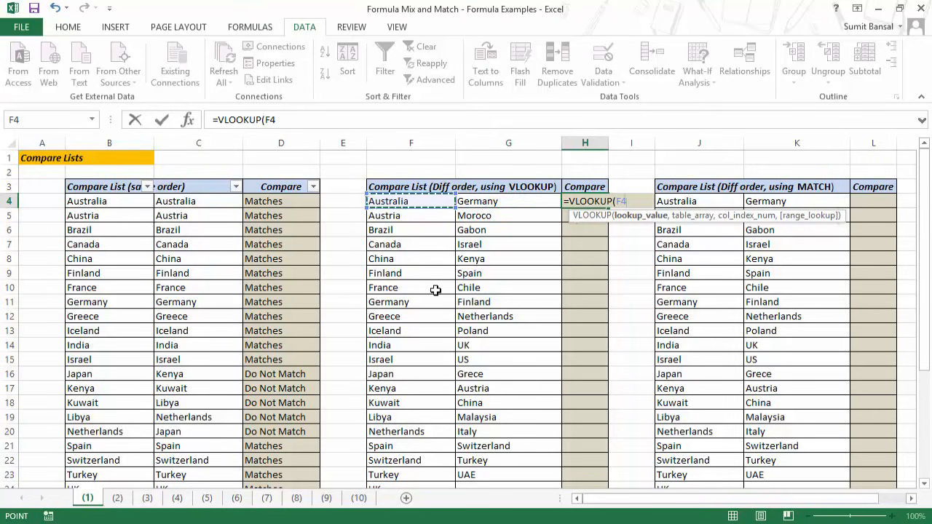
text(,)
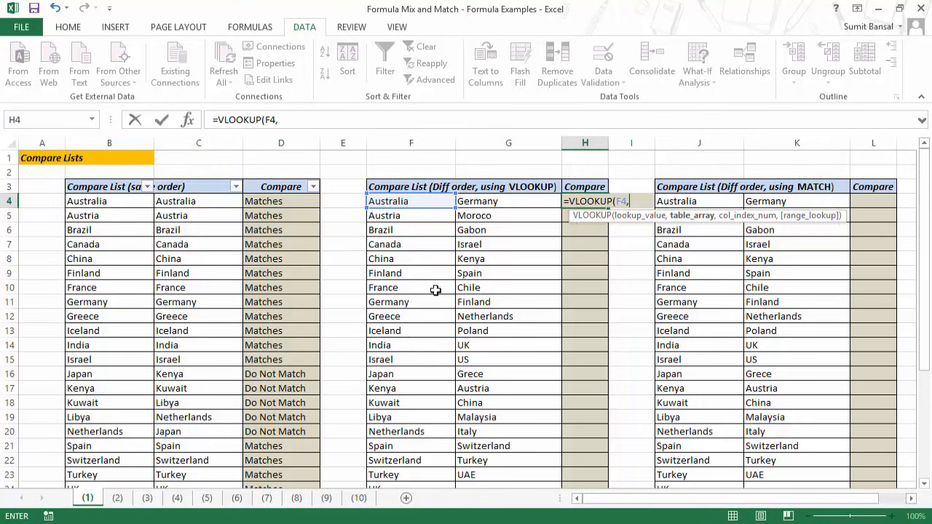
Step: Set the formula's table array to the second country list, G4:G34, including the rows beyond the blank cells
click(483, 204)
key(ctrl+shift+Down)
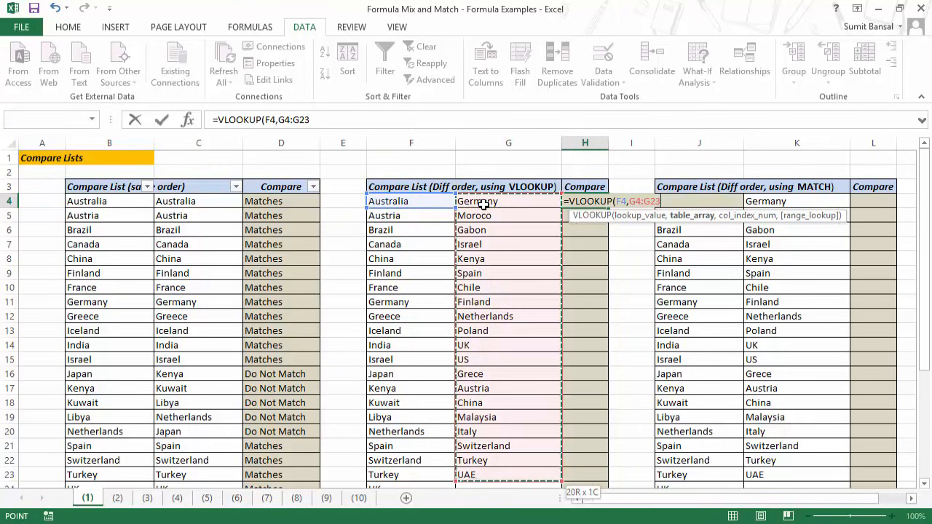
key(shift+Down)
key(shift+Down)
key(shift+Down)
key(shift+Down)
key(shift+Down)
key(shift+Down)
key(shift+Down)
key(shift+Down)
key(shift+Down)
key(shift+Down)
key(shift+Down)
key(shift+Down)
key(shift+Down)
key(shift+Down)
key(shift+Up)
key(shift+Up)
key(shift+Up)
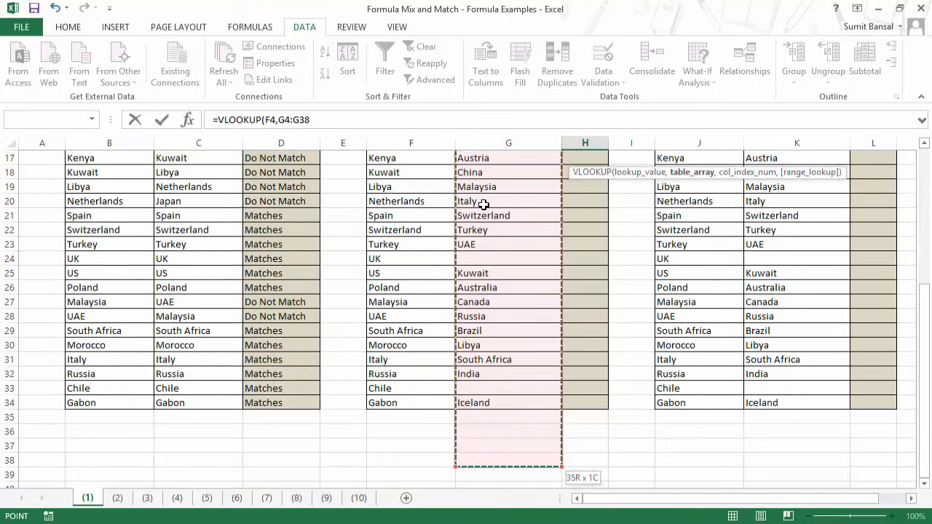
scroll(487, 251, up, 6)
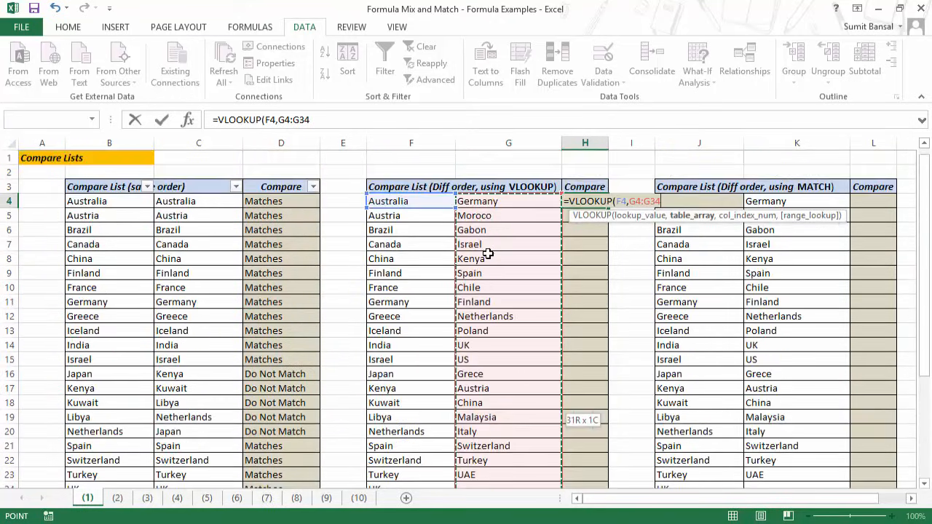
Step: Complete the H4 VLOOKUP with column index 1 and exact match 0, and keep H4 selected
text(,)
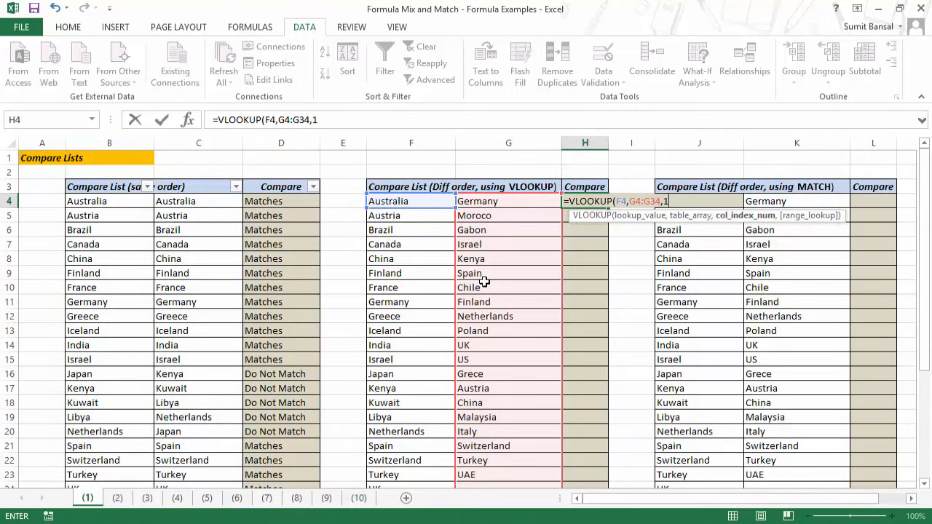
text(1,)
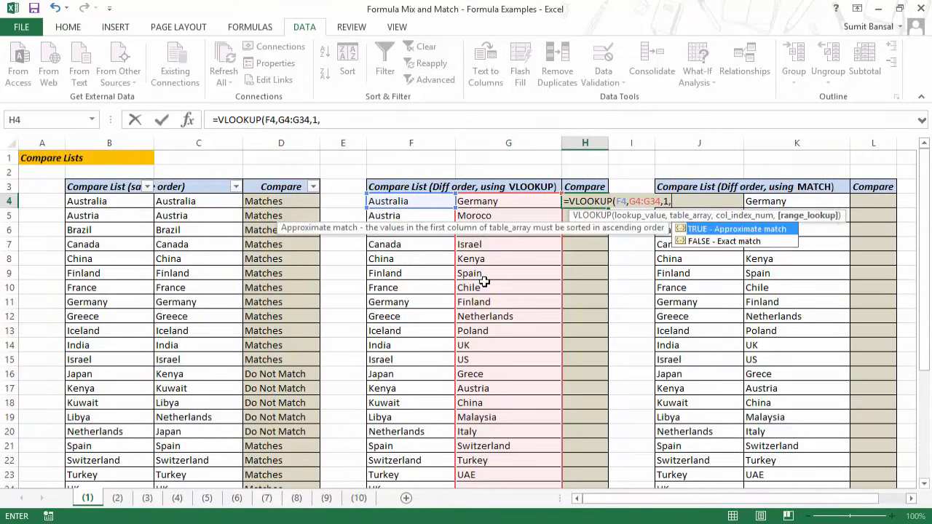
text(0))
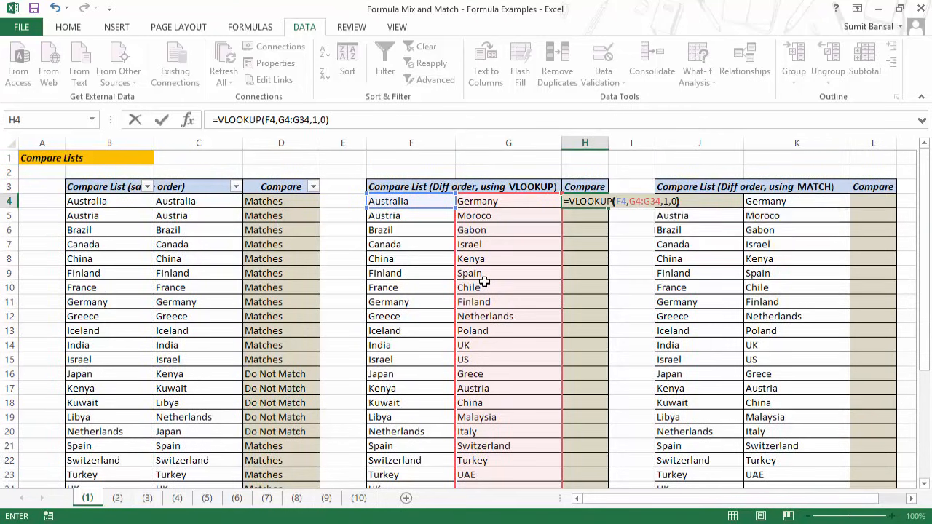
key(Return)
key(Up)
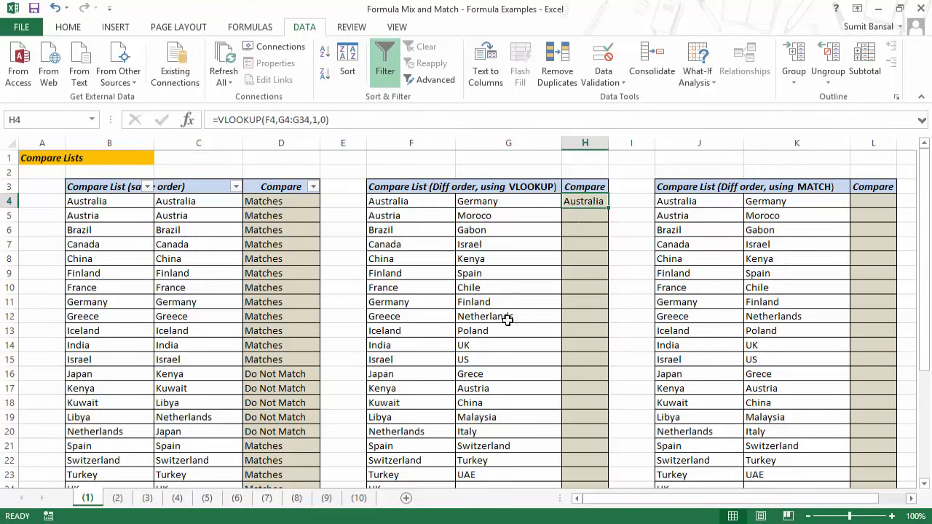
Step: Fill the H4 formula down the Compare column to row 34 and look over the results
double_click(607, 209)
scroll(624, 355, down, 4)
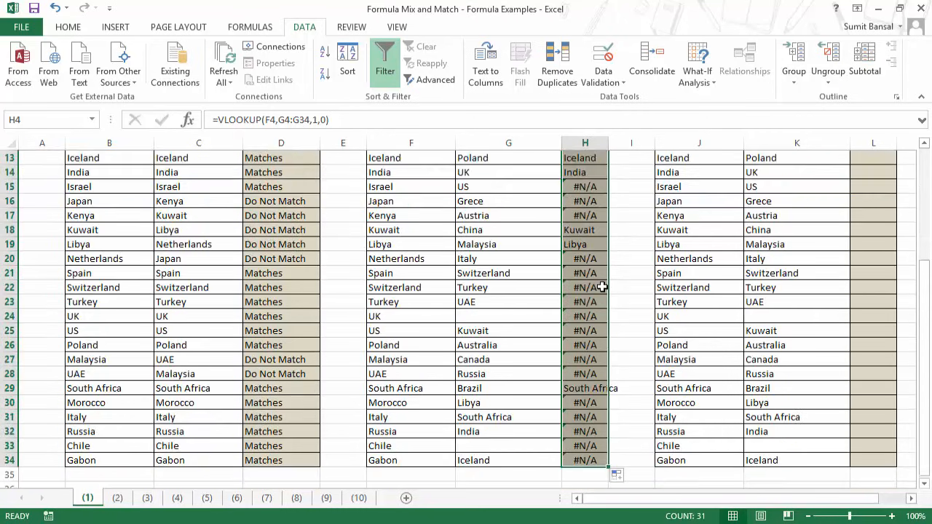
scroll(624, 354, up, 4)
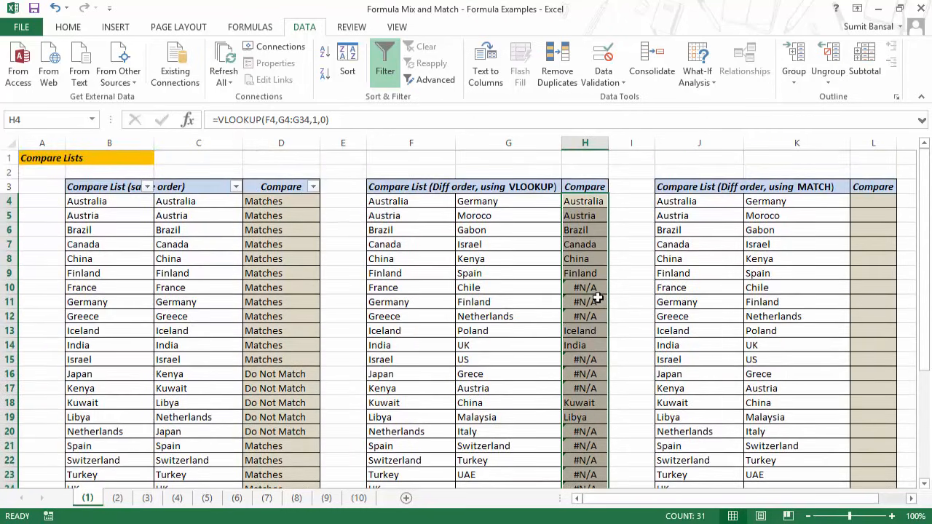
Step: Make the H4 table array absolute as $G$4:$G$34, refill the formula down the Compare column, and check the results
double_click(583, 203)
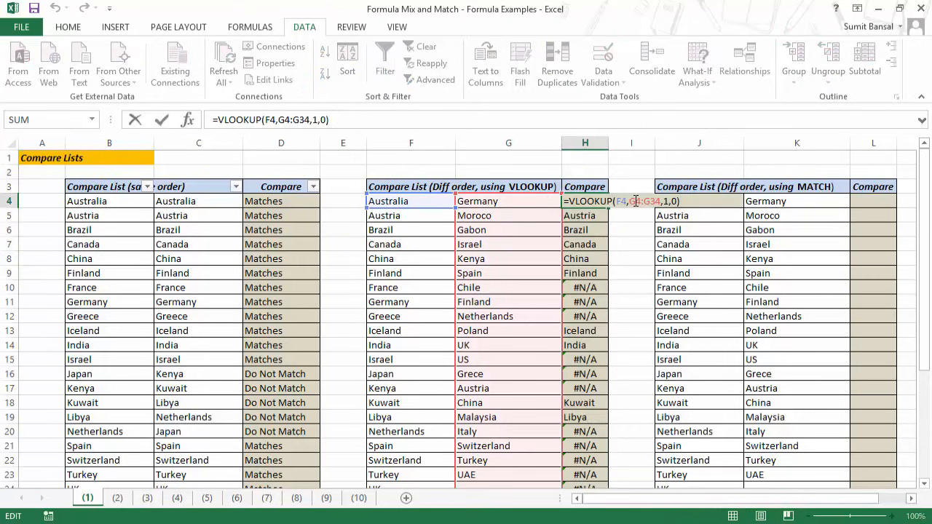
click(646, 203)
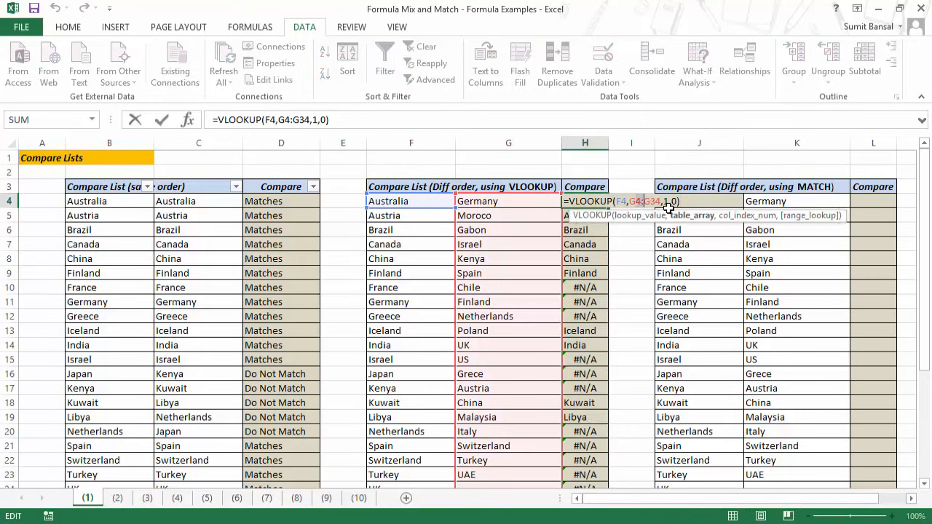
key(F4)
key(Return)
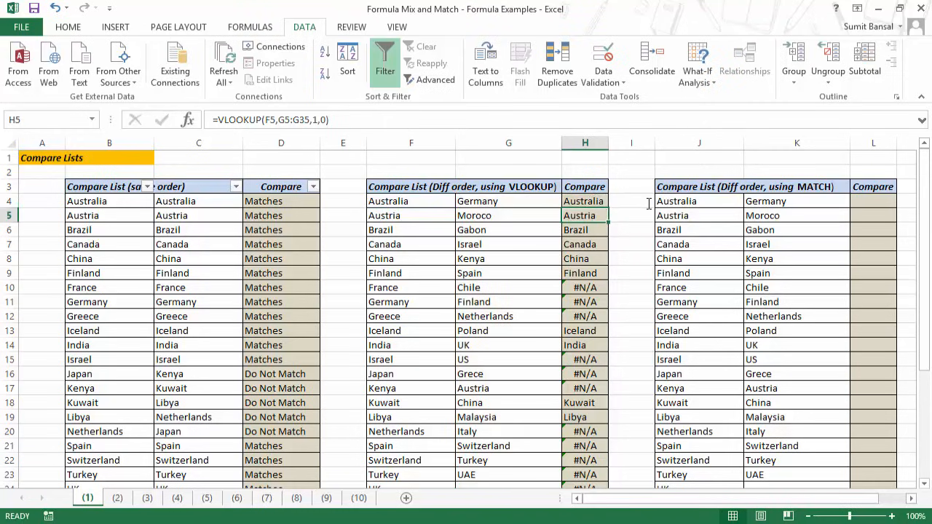
key(Up)
double_click(616, 203)
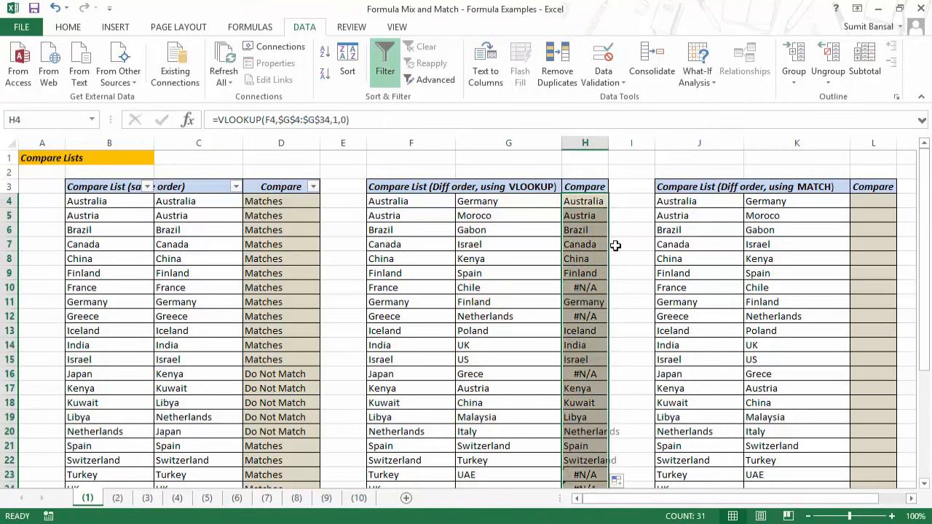
scroll(600, 291, down, 4)
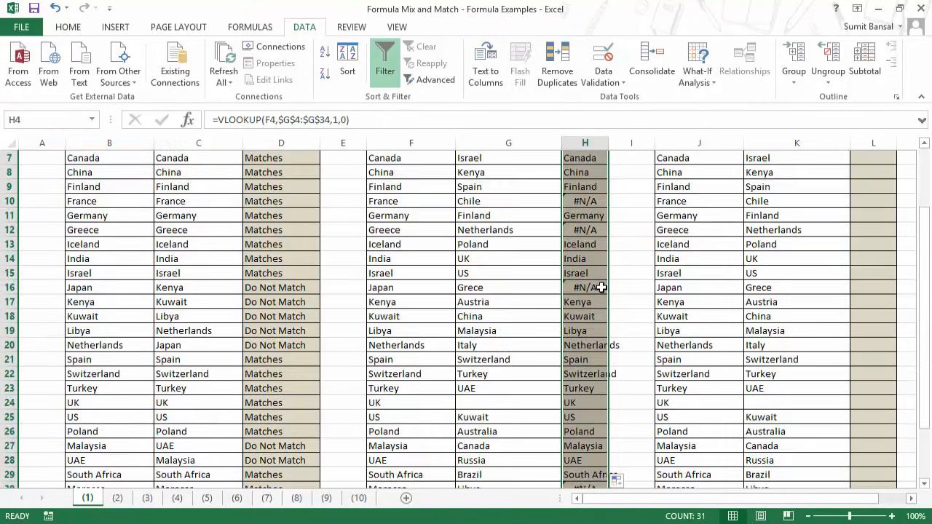
scroll(597, 304, up, 4)
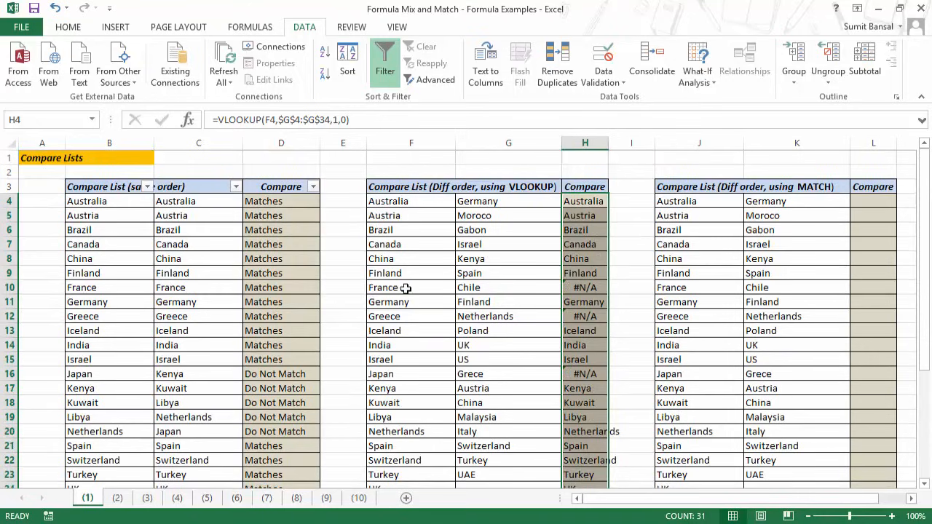
Step: Check the #N/A rows, such as France and Morocco in column F, against the country entries and spellings in column G
click(382, 286)
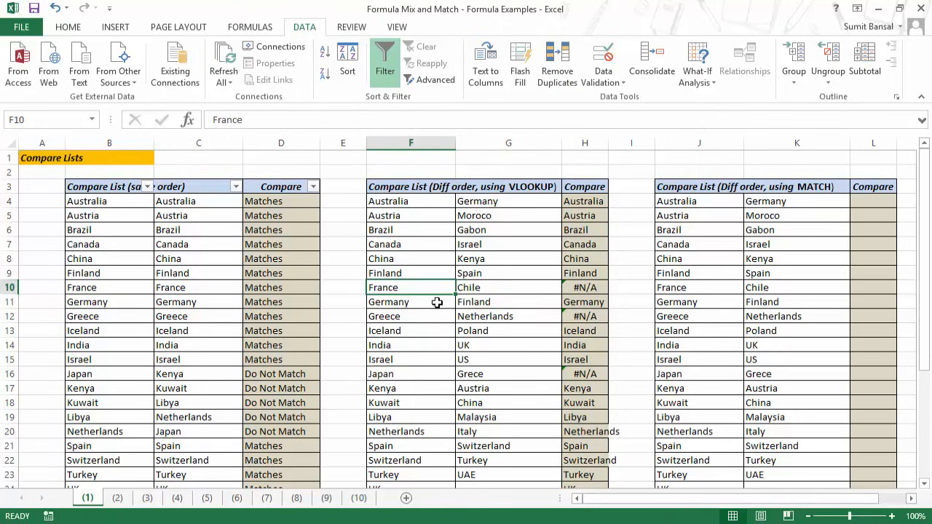
scroll(512, 246, down, 6)
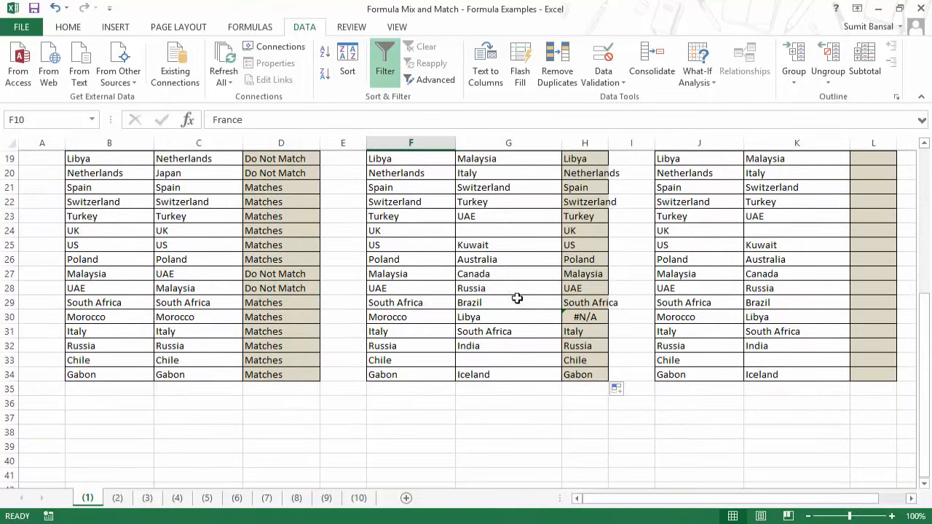
scroll(517, 297, up, 6)
scroll(505, 294, down, 1)
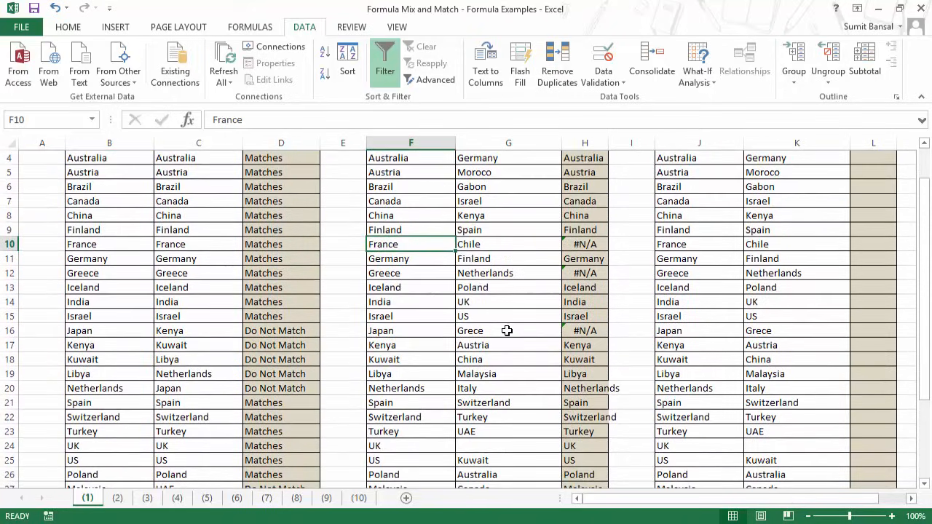
scroll(507, 331, down, 1)
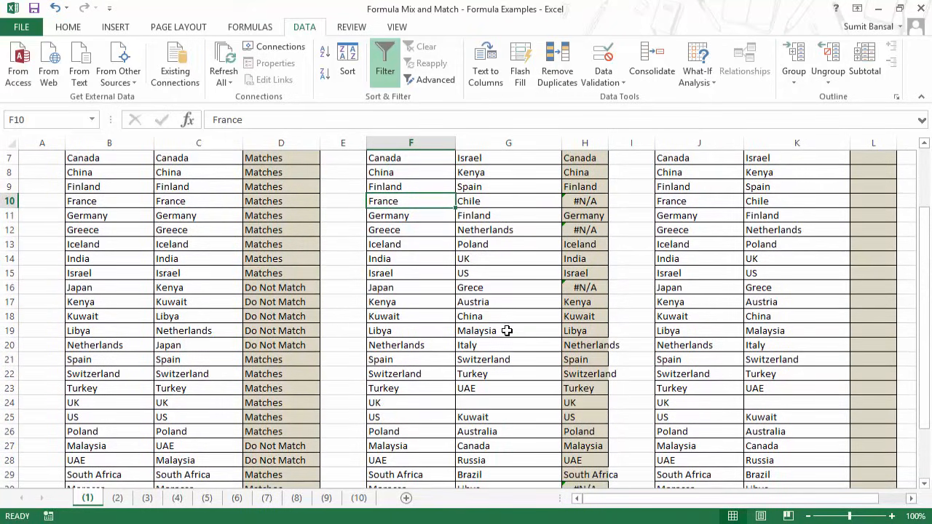
scroll(507, 331, down, 1)
click(412, 446)
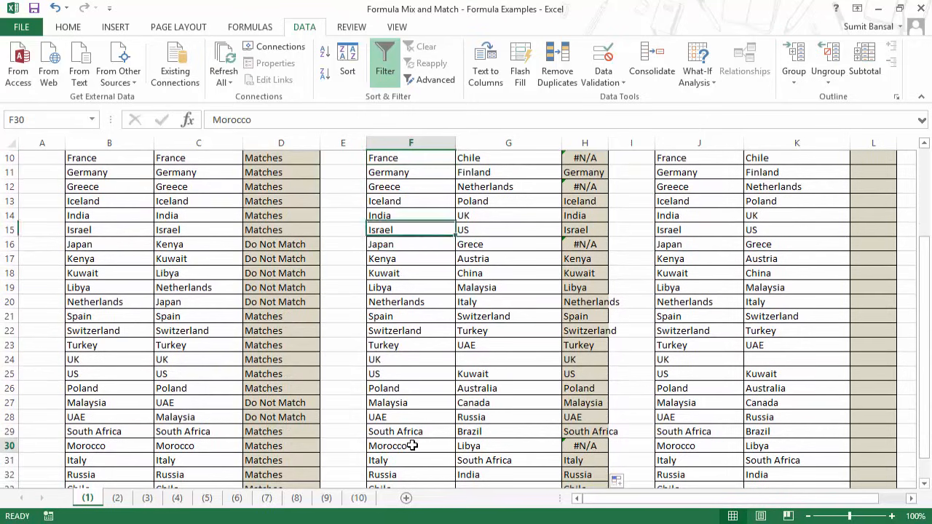
scroll(510, 357, down, 2)
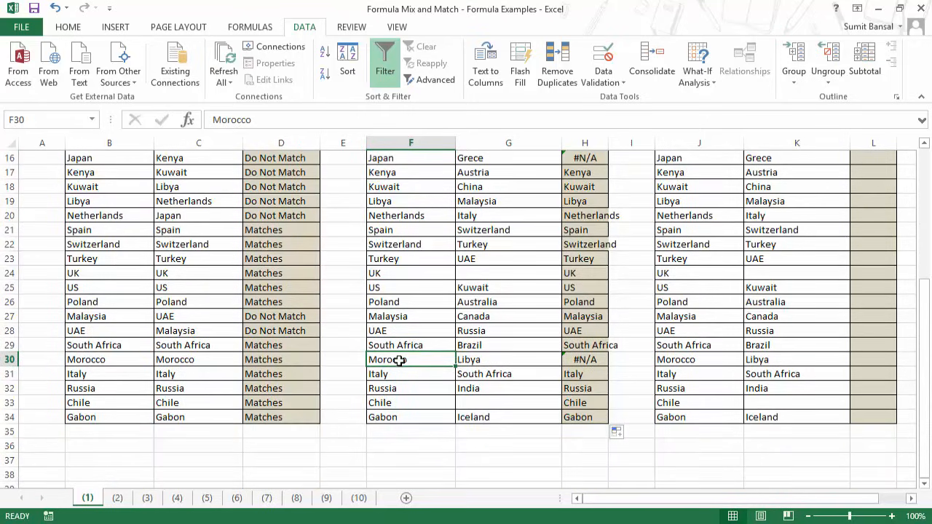
scroll(504, 333, up, 5)
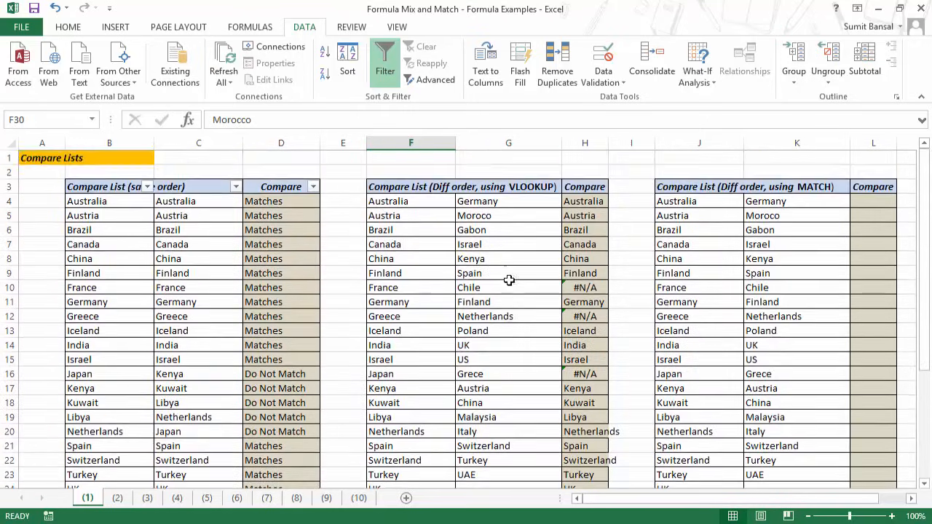
click(498, 215)
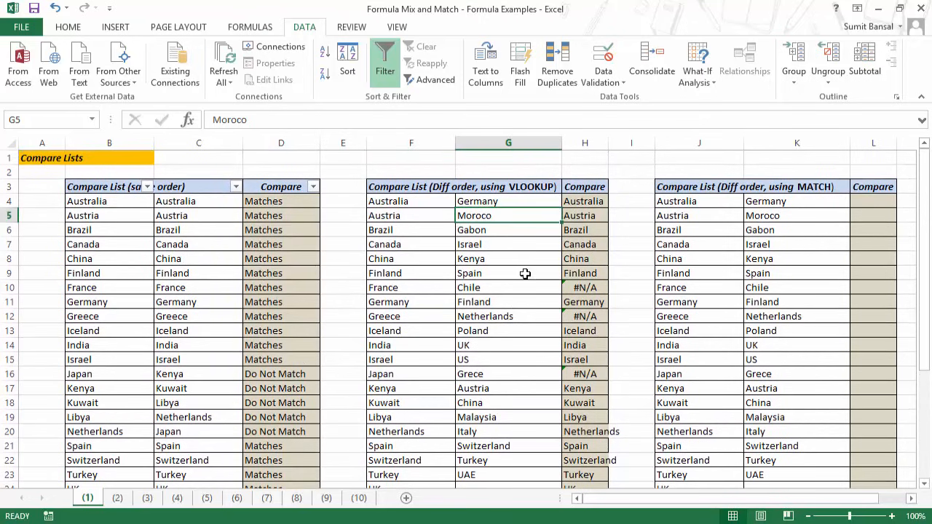
scroll(520, 293, down, 3)
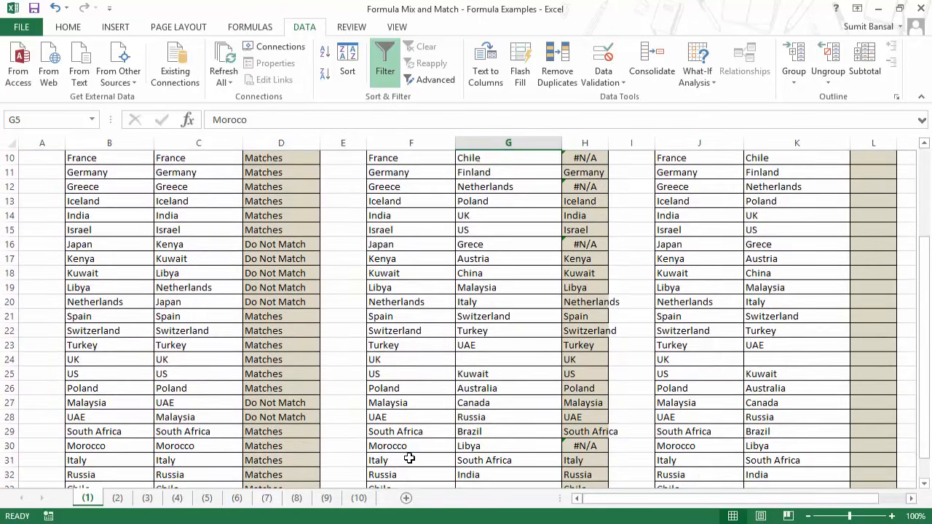
scroll(437, 445, up, 3)
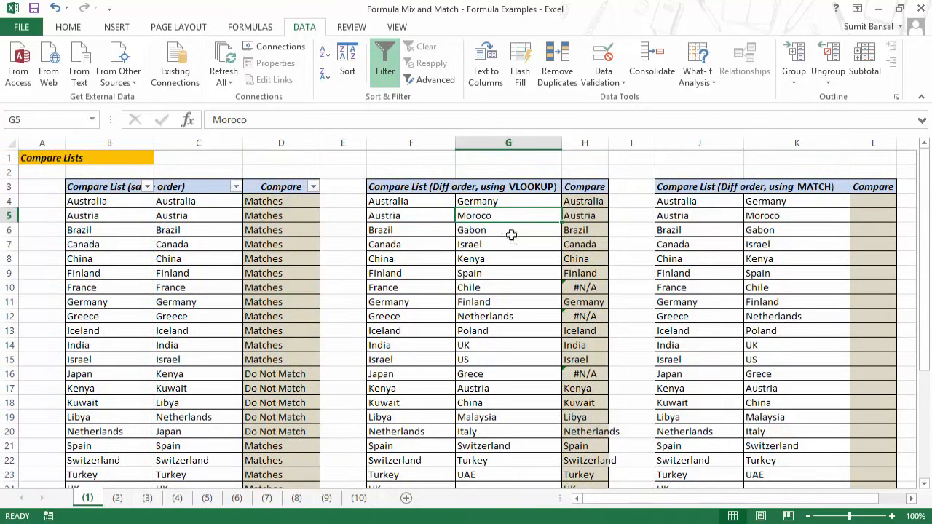
scroll(520, 289, down, 1)
scroll(520, 348, up, 1)
Step: Remove the filter from the same-order list and apply it to the VLOOKUP list's headers F3:H3
click(444, 187)
drag(444, 187, 567, 188)
key(ctrl+shift+l)
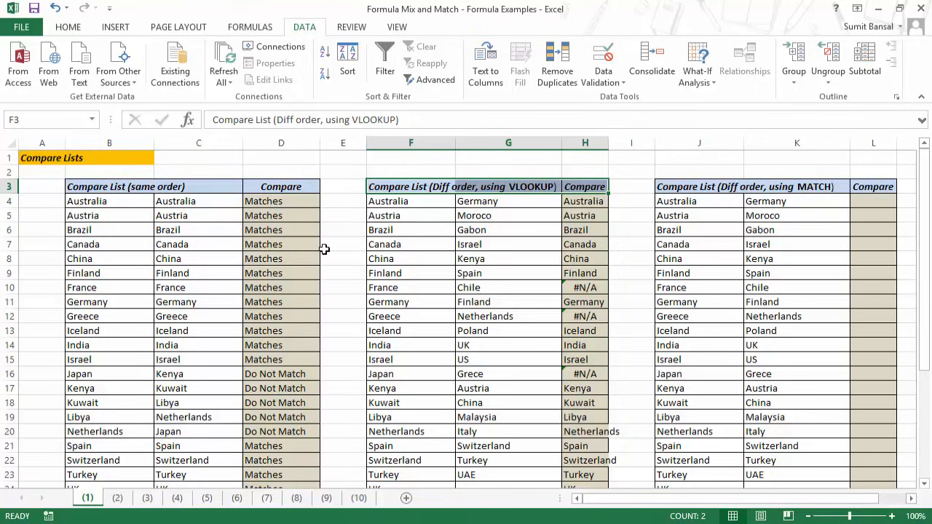
key(ctrl+shift+l)
Step: Filter the VLOOKUP list's Compare column to show only #N/A rows and select the missing countries in column F
click(600, 187)
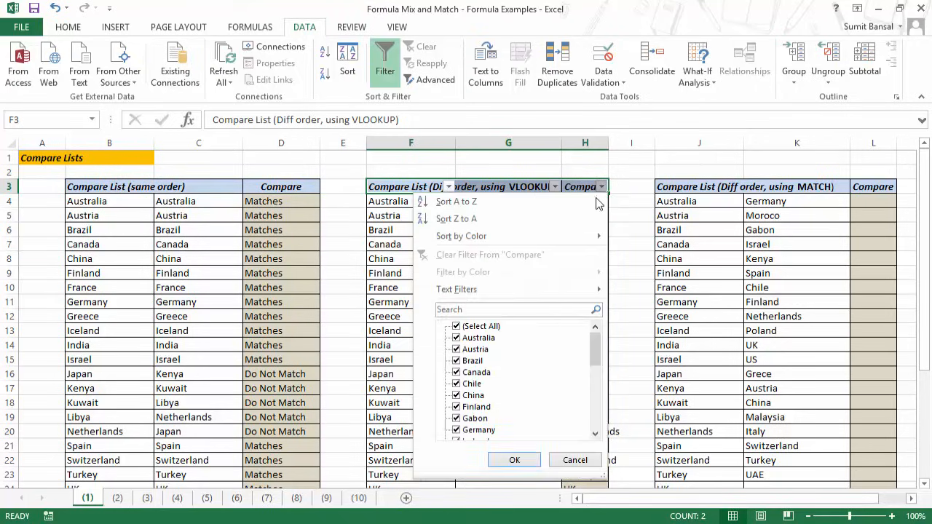
click(478, 329)
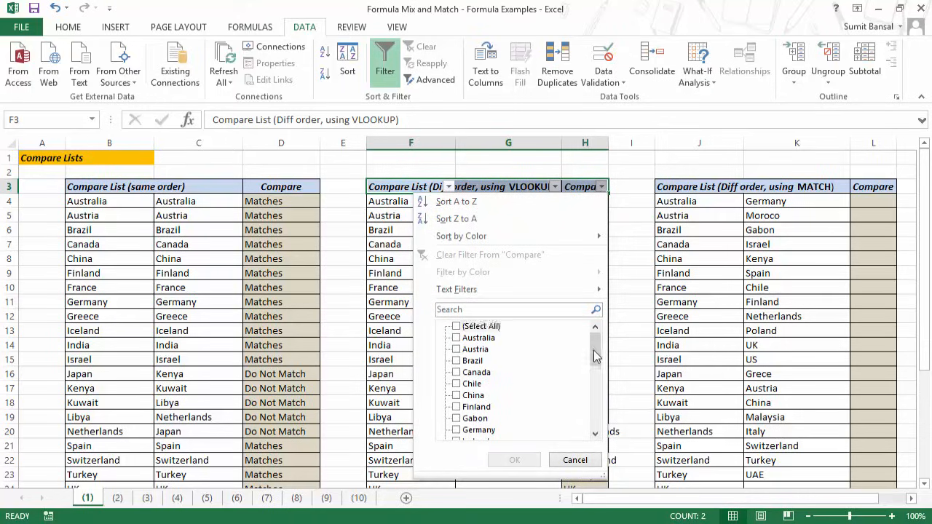
drag(595, 354, 602, 451)
click(456, 431)
click(514, 460)
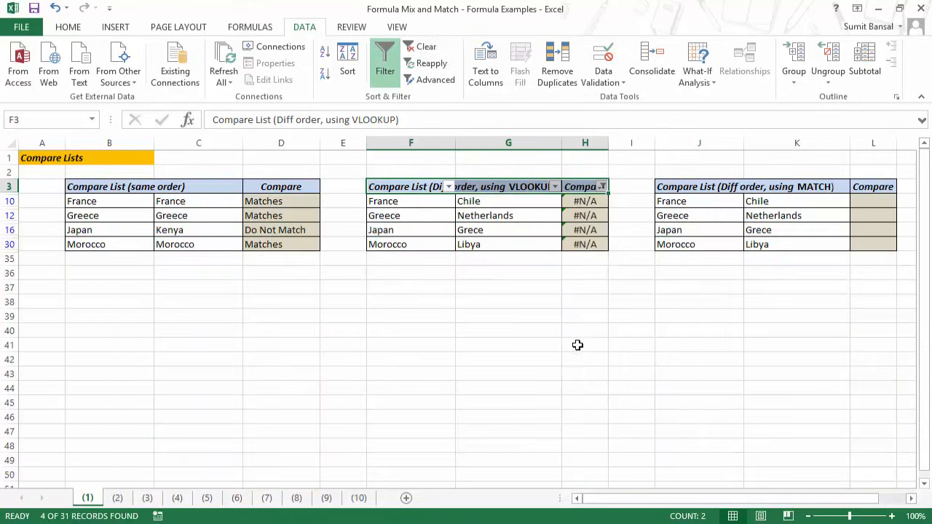
drag(428, 197, 418, 243)
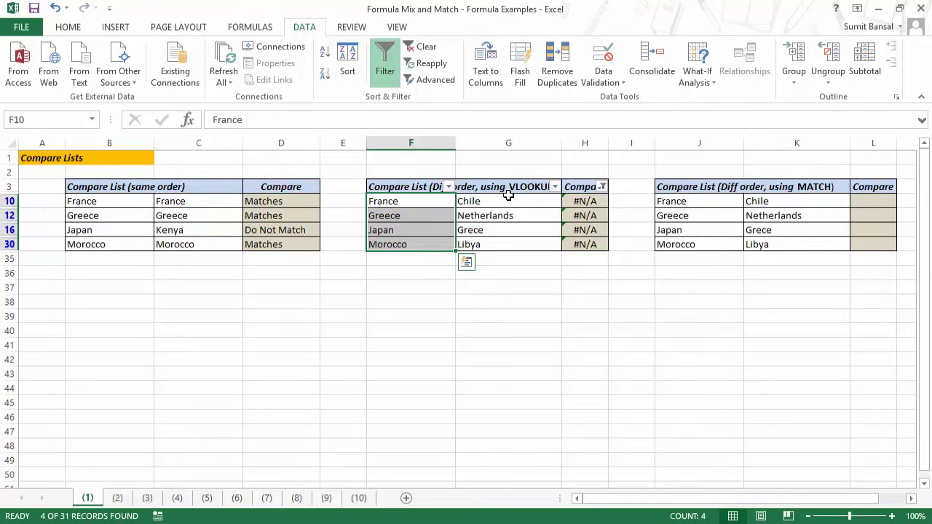
Step: Remove the filter from the VLOOKUP list and review the VLOOKUP formula in H4 without changing it
click(502, 216)
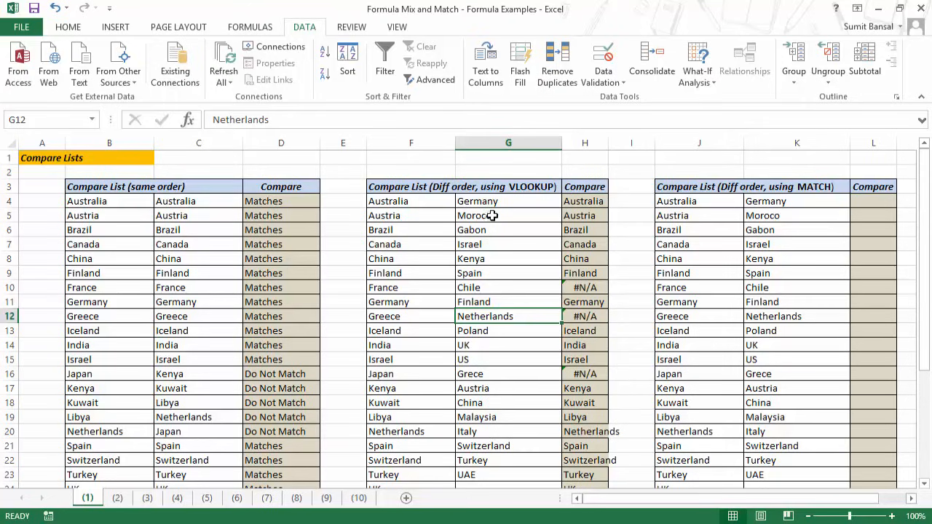
click(578, 203)
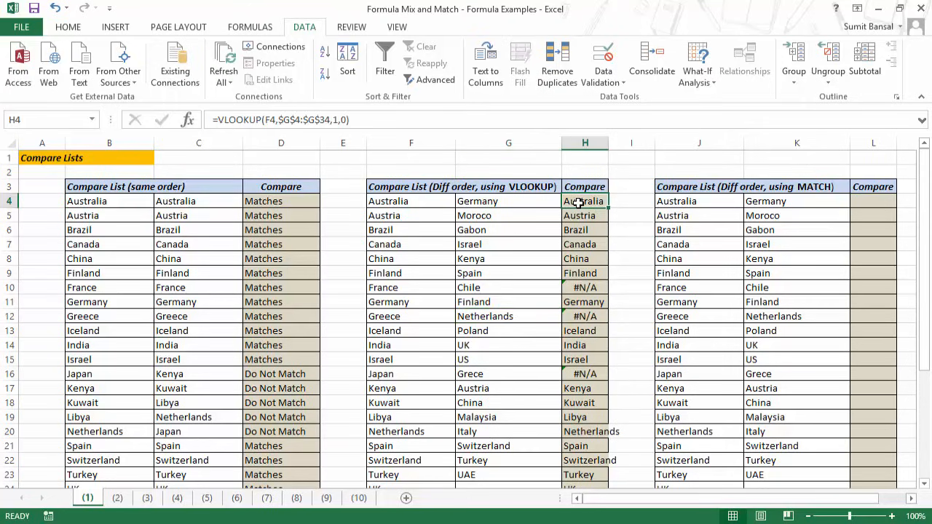
key(F2)
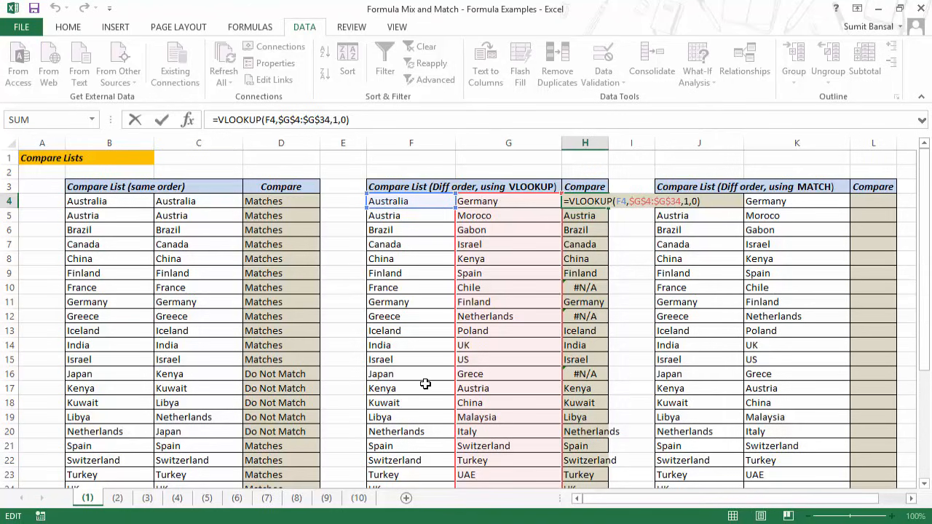
key(Escape)
Step: Start a MATCH formula in L4 with J4 as lookup value and the absolute lookup array $K$4:$K$34
click(879, 198)
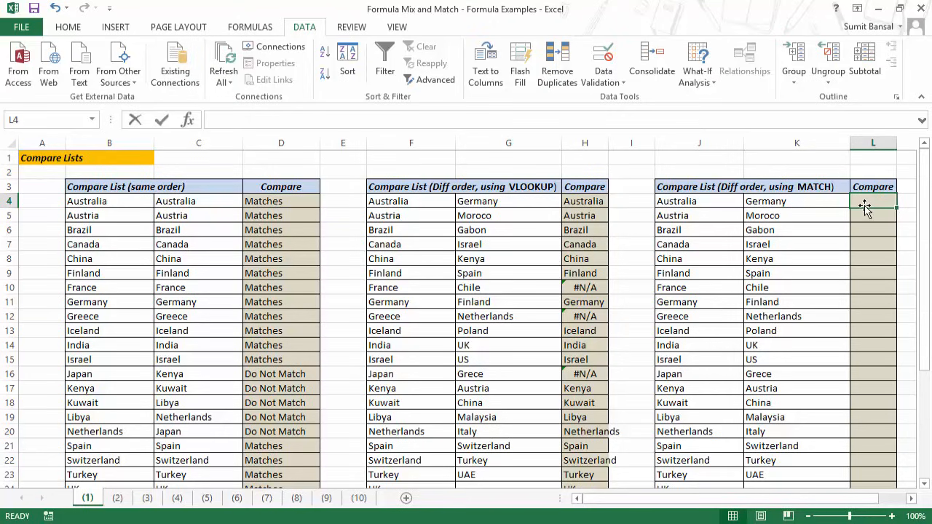
text(=MATCH()
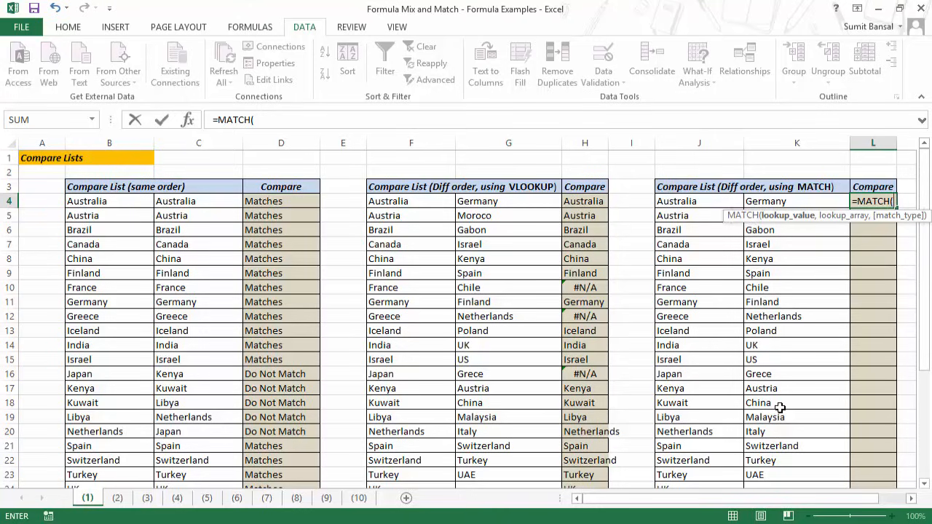
click(701, 204)
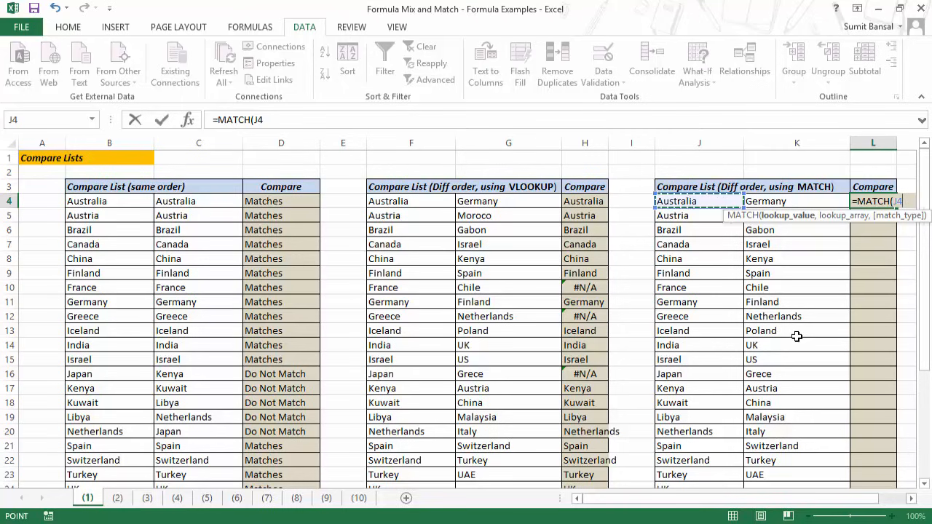
text(,)
click(772, 204)
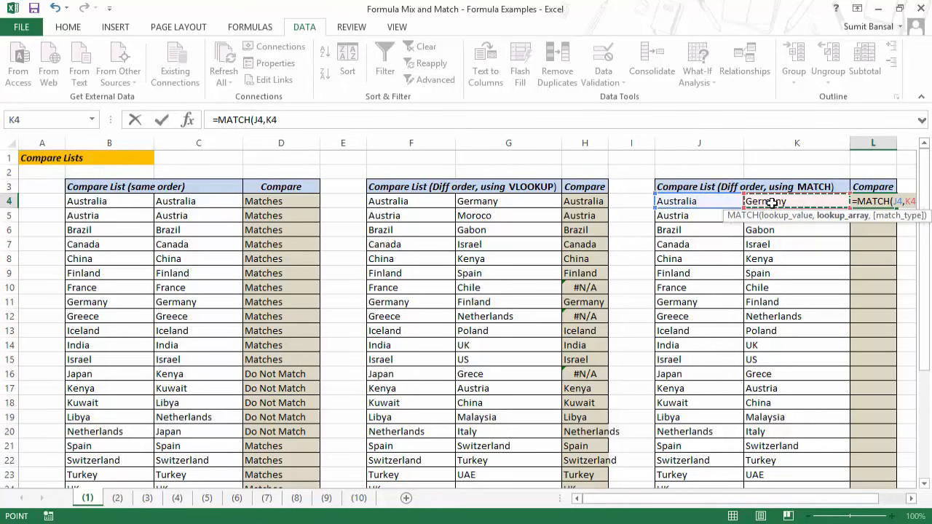
key(ctrl+shift+Down)
key(ctrl+shift+Down)
key(ctrl+shift+Down)
key(ctrl+shift+Down)
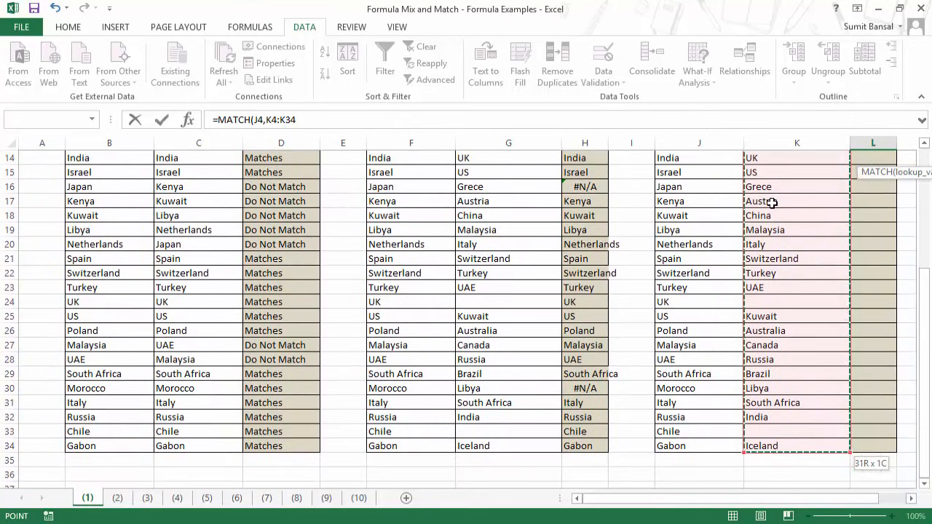
key(F4)
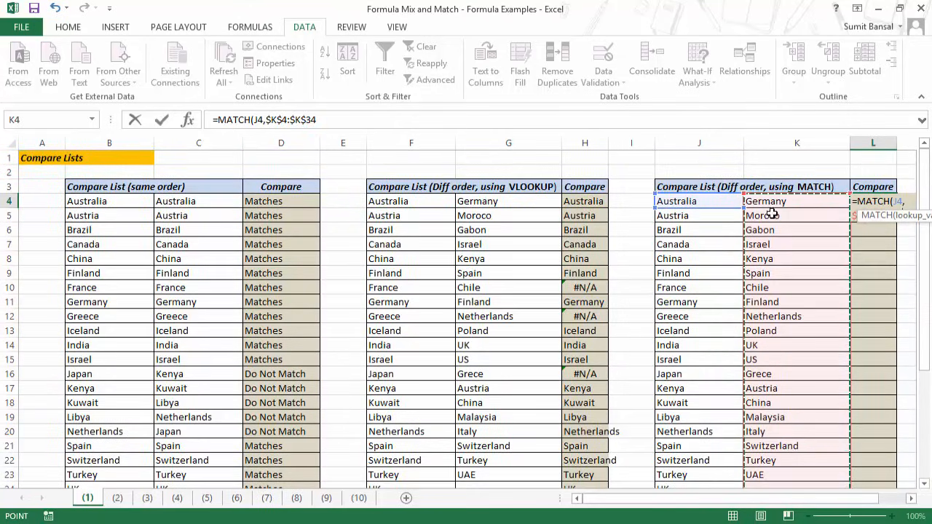
Step: Complete the MATCH formula in L4 with match type 0 and fill it down the Compare column
text(,)
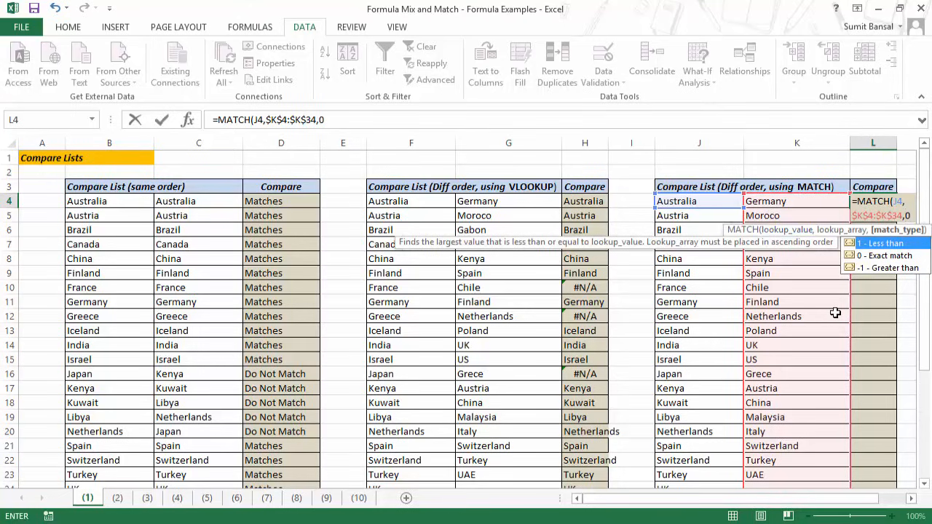
text(0))
key(Return)
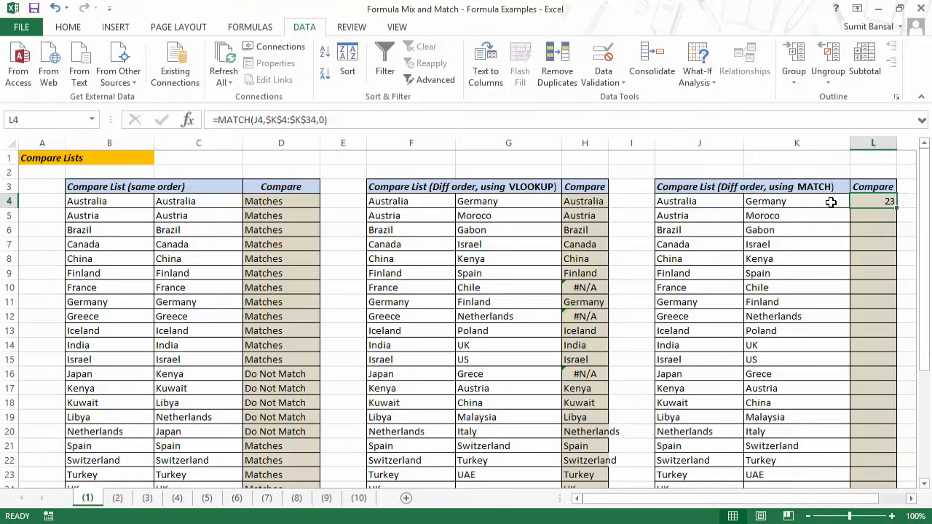
double_click(896, 207)
drag(923, 193, 874, 288)
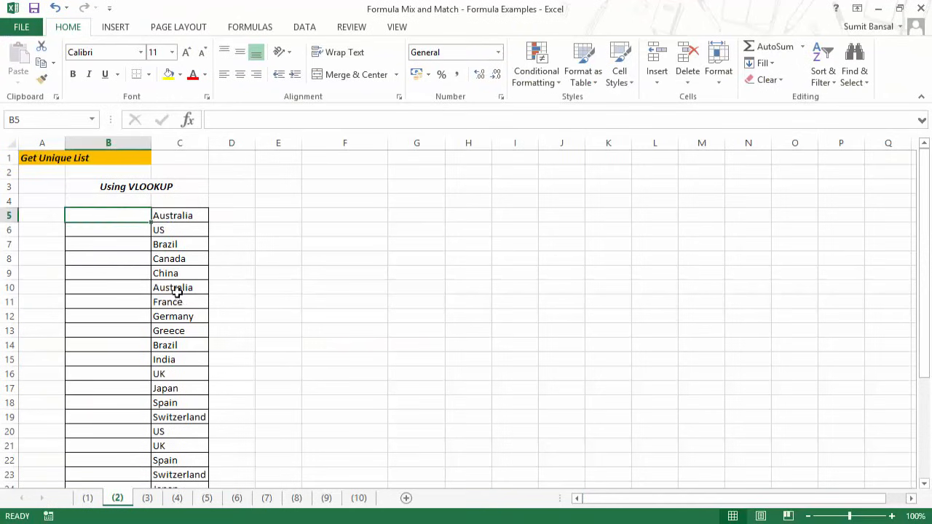
Step: Look through the country list in column C for repeats such as Brazil, and mark E5:E15 as space for the unique list
scroll(181, 320, down, 3)
scroll(178, 348, up, 3)
click(173, 245)
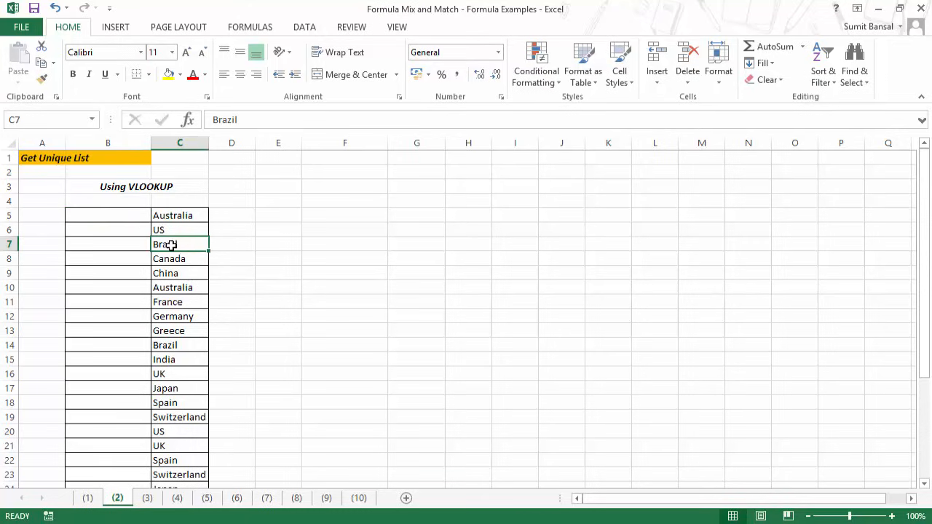
click(183, 344)
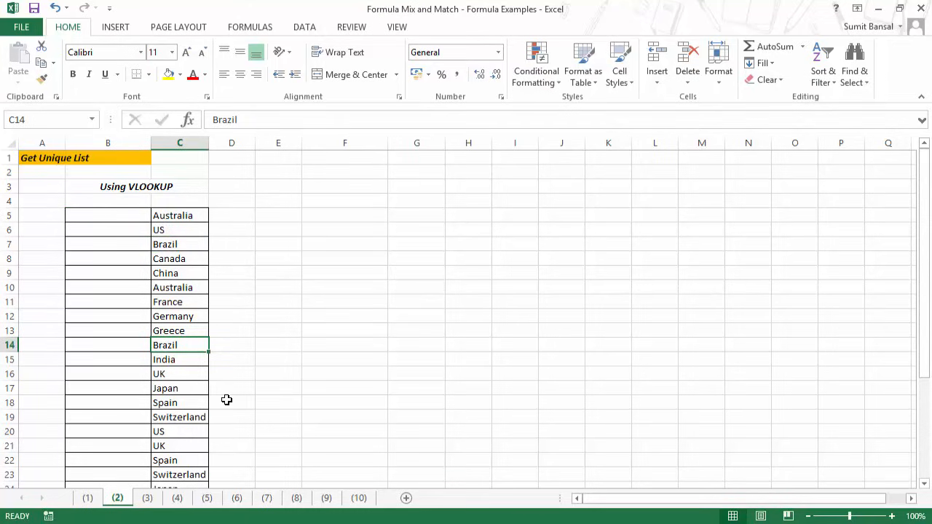
drag(270, 216, 274, 359)
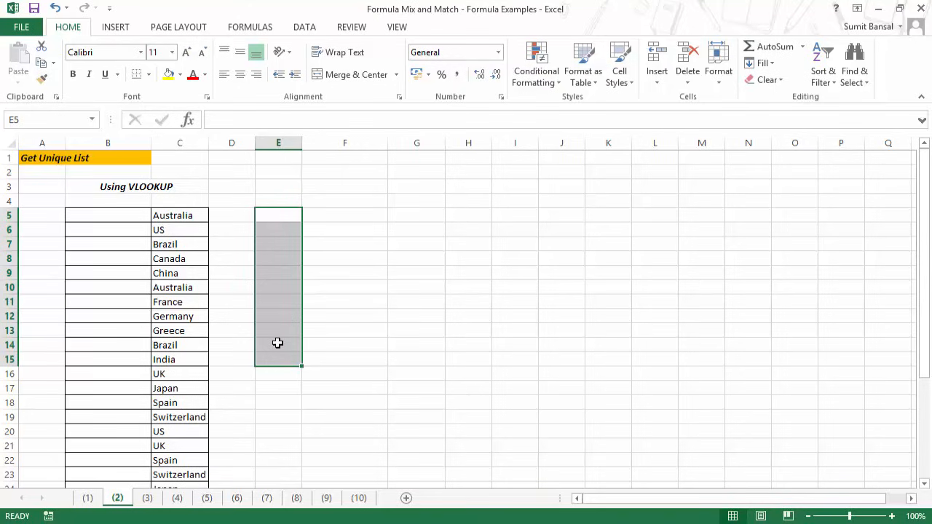
Step: Start a COUNTIF formula in B5 with the expanding range $C$5:C5, making only the first reference absolute
click(130, 219)
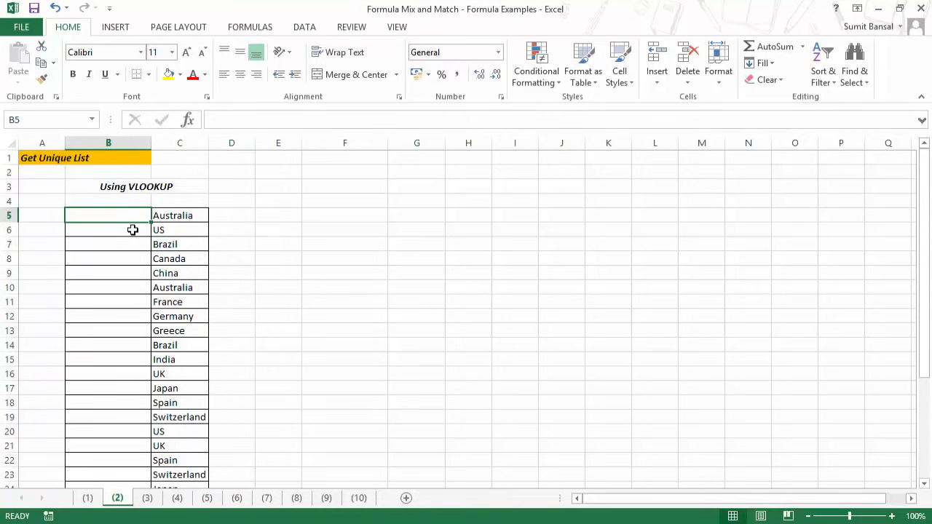
text(=cou)
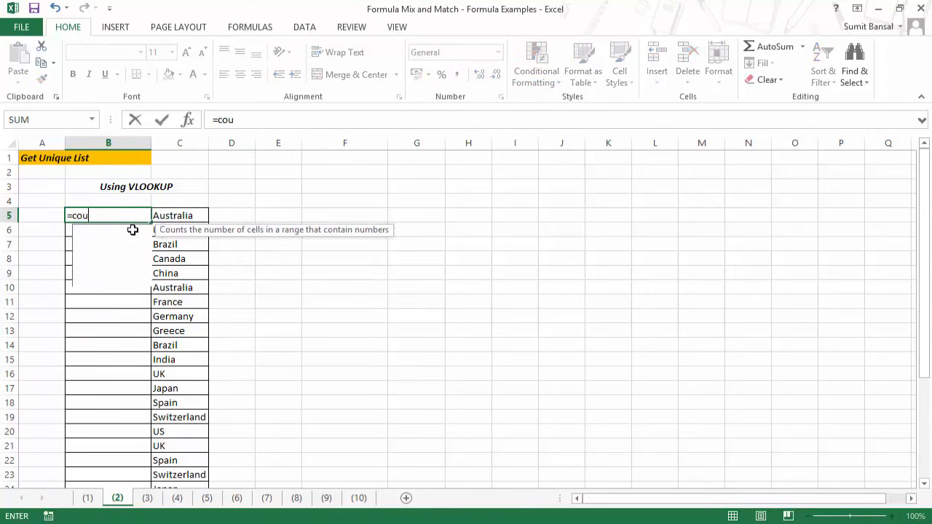
text(ntif)
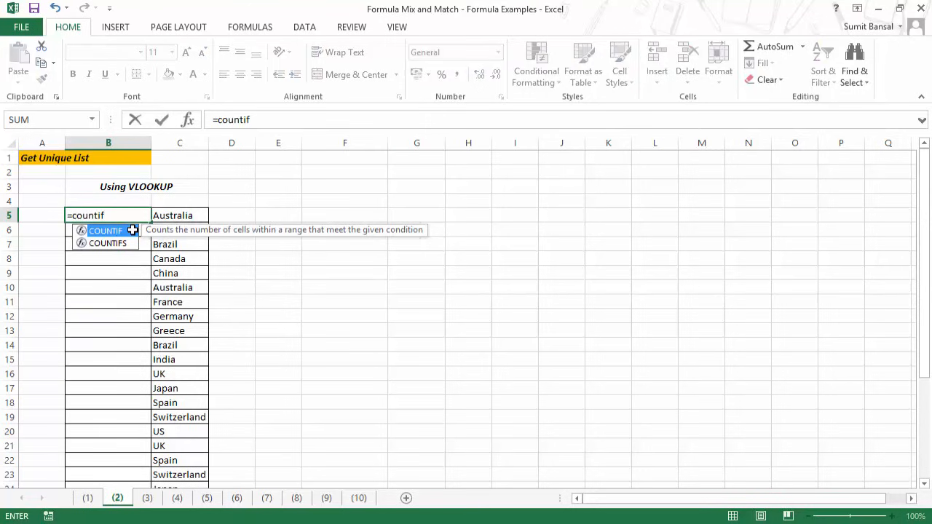
double_click(132, 230)
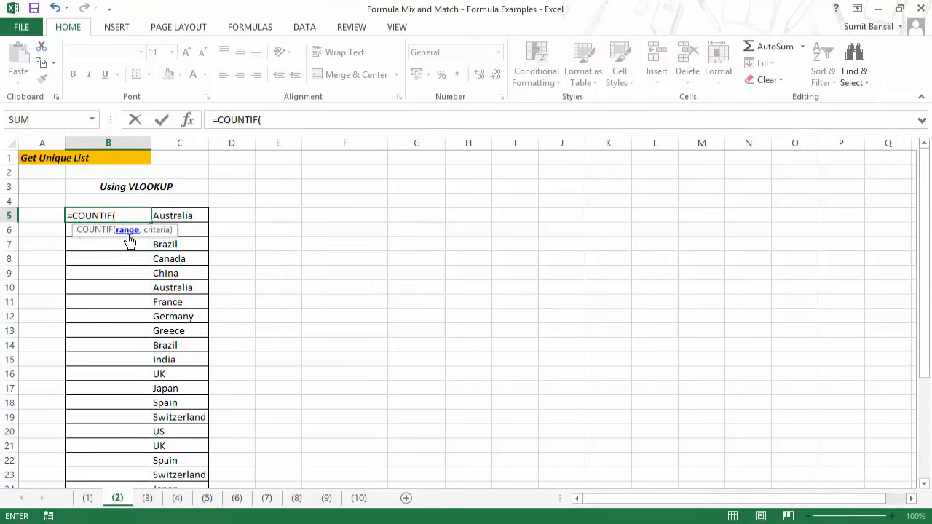
click(187, 215)
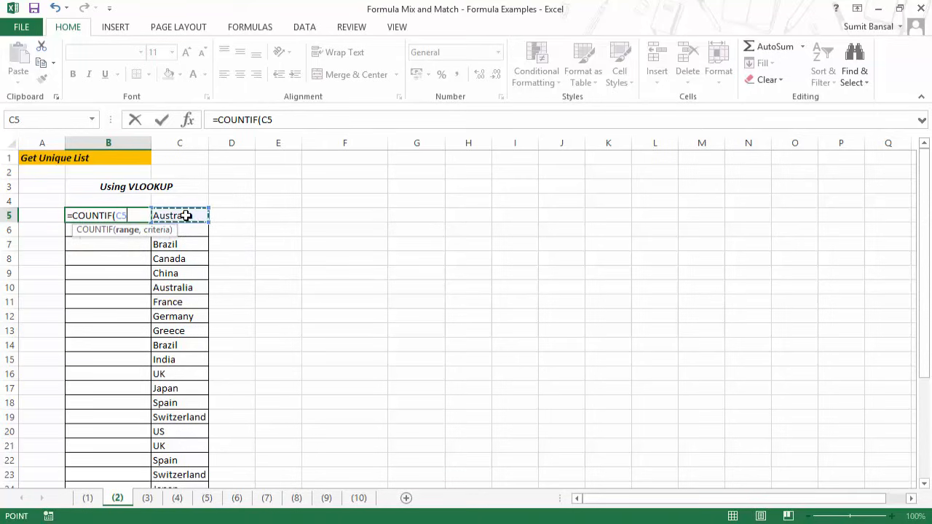
key(F8)
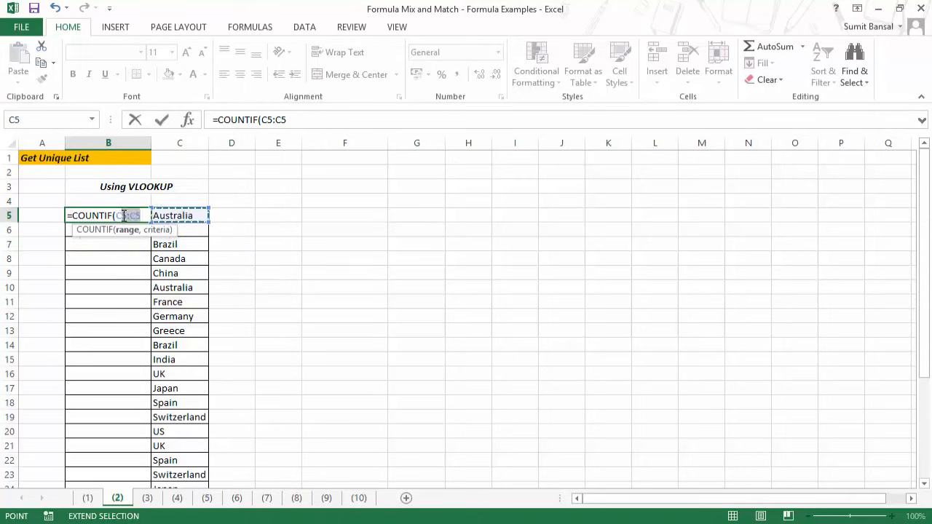
key(F2)
key(F4)
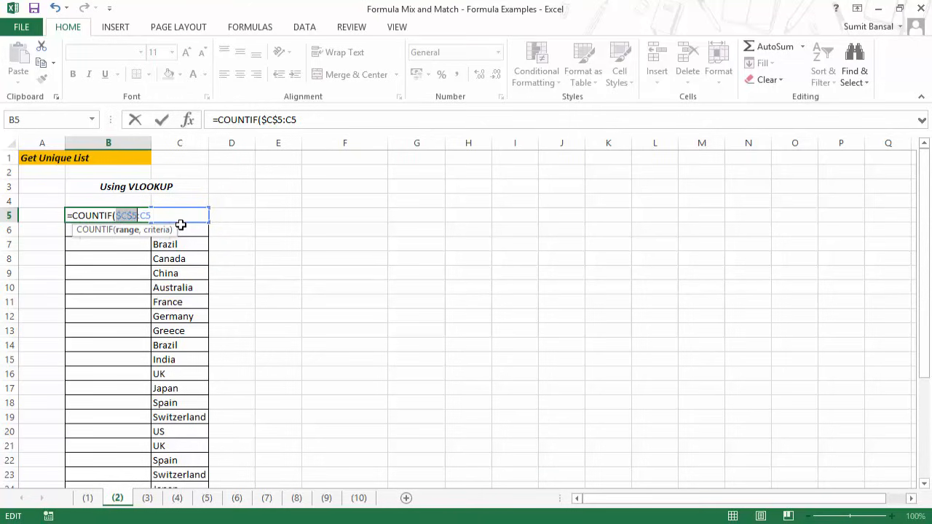
click(164, 213)
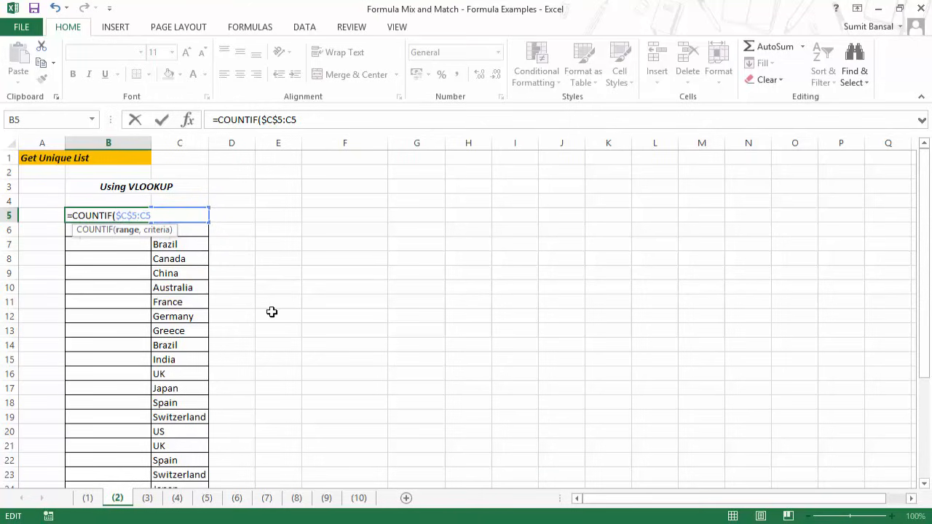
Step: Complete the B5 formula with criteria C5 so it reads =COUNTIF($C$5:C5,C5)
text(,)
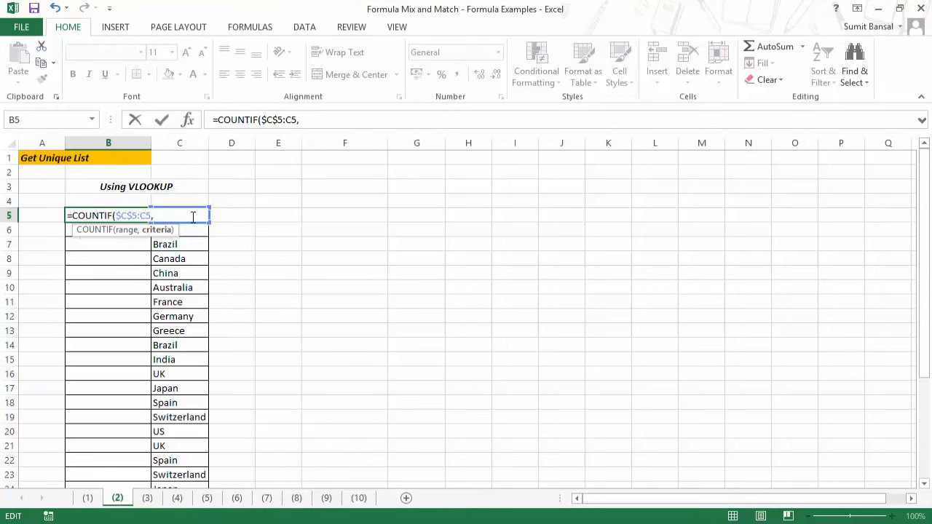
click(228, 219)
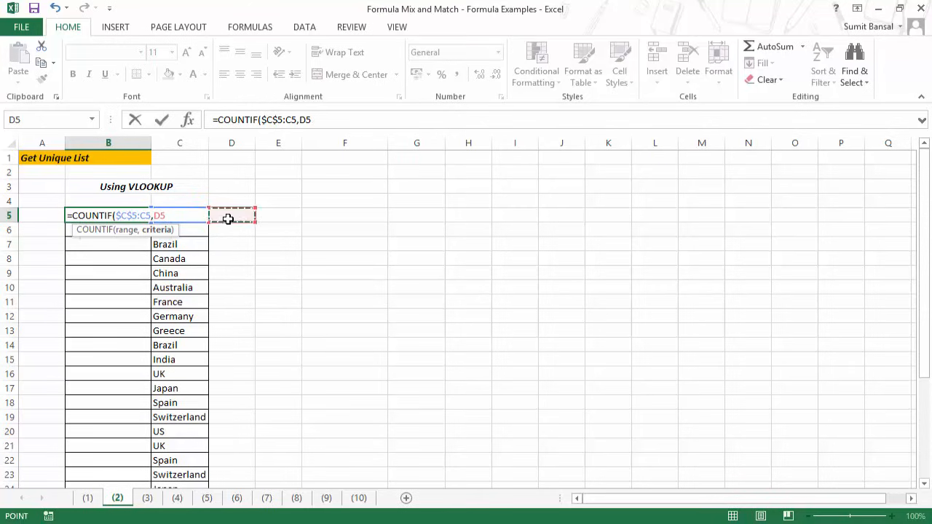
key(Left)
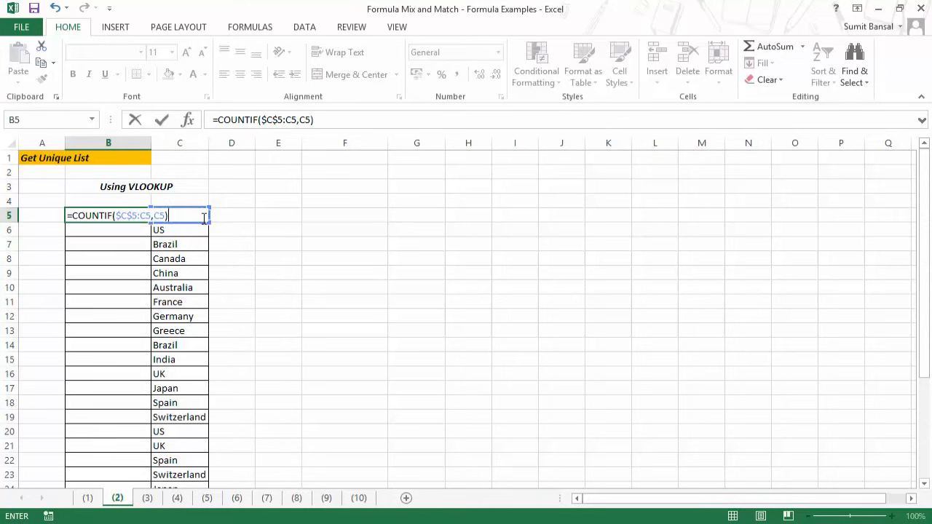
text()=1)
key(BackSpace)
key(BackSpace)
key(Return)
Step: Fill the COUNTIF formula from B5 down beside the country list and check the formulas in B5, B10 and B14
click(114, 221)
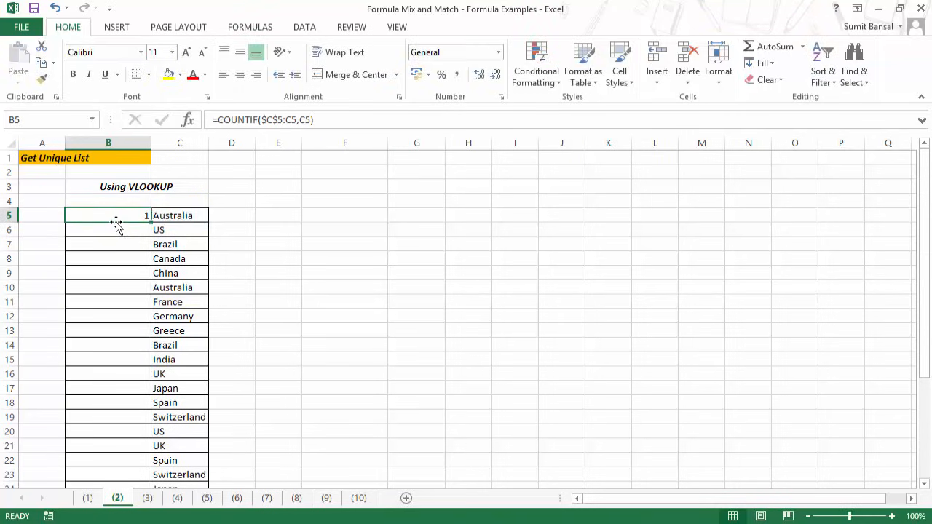
double_click(151, 222)
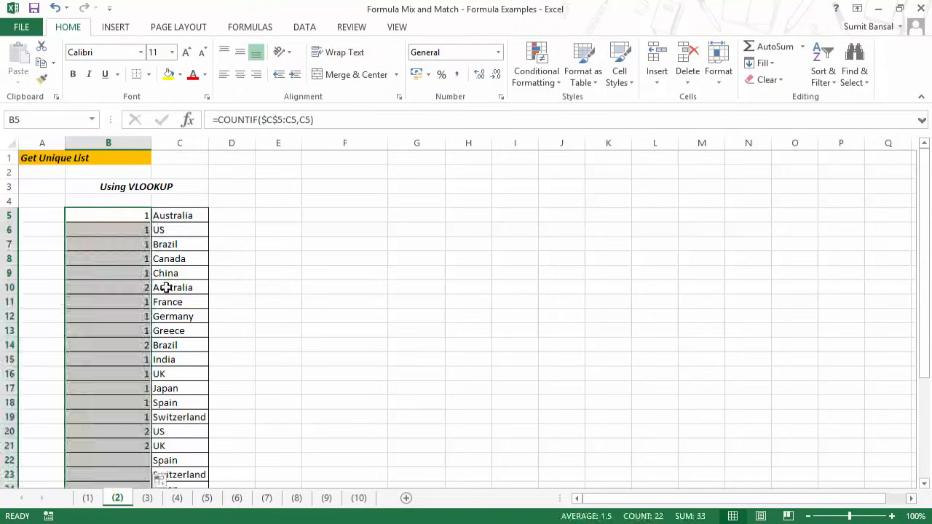
click(137, 215)
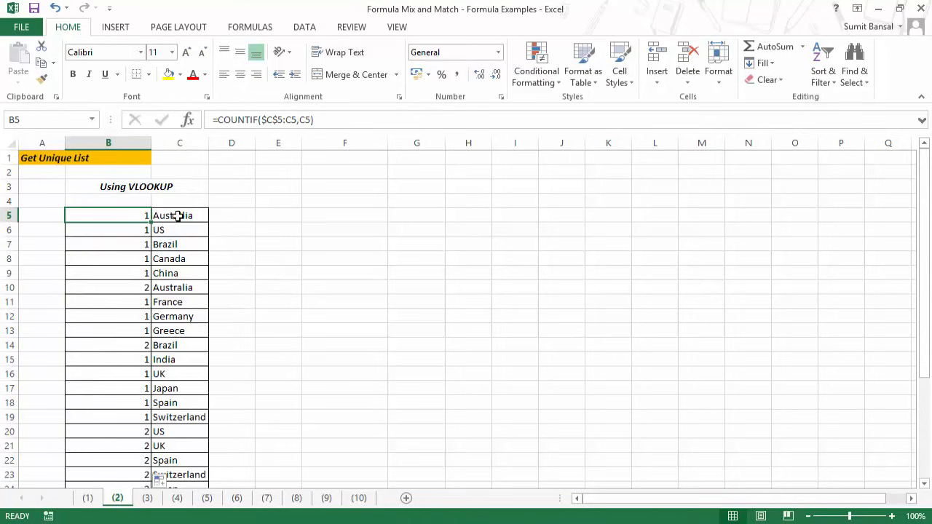
click(145, 288)
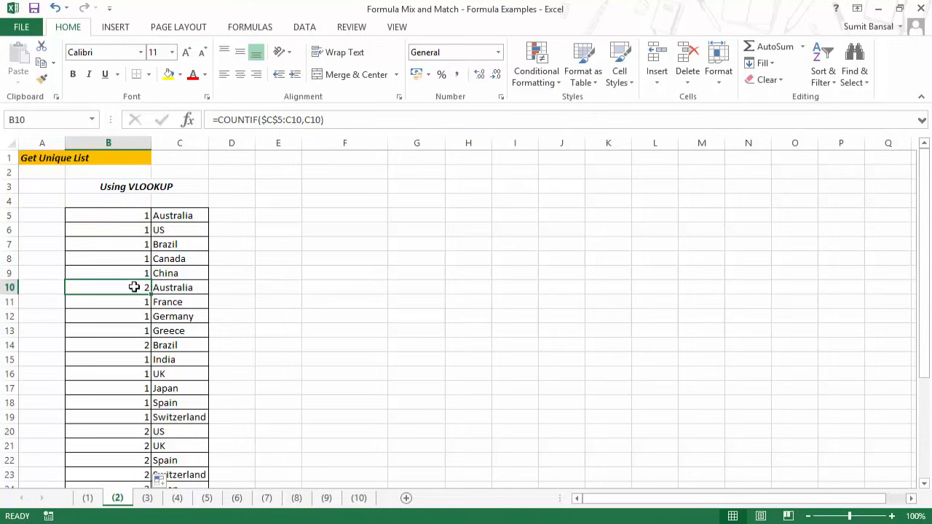
click(142, 343)
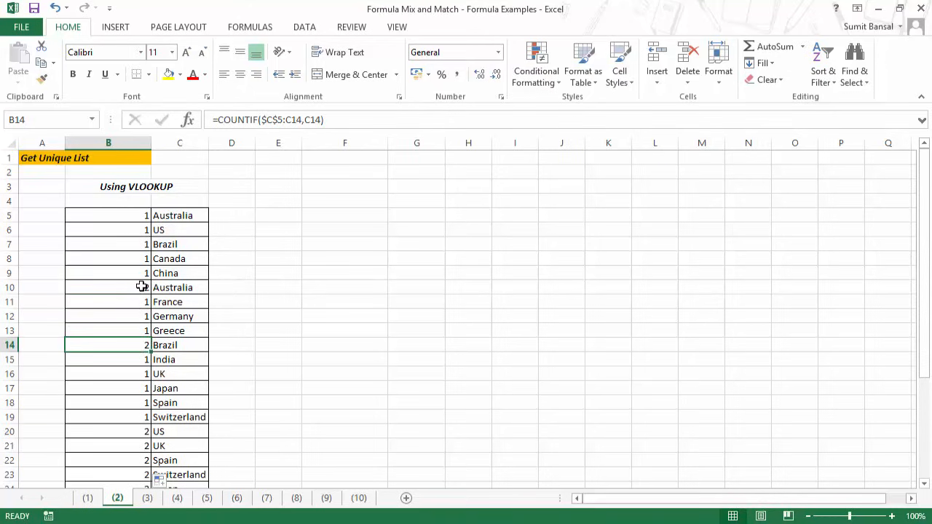
Step: Wrap the COUNTIF formula in B5 in an IF function with the logical test COUNTIF($C$5:C5,C5)=1
click(133, 219)
double_click(134, 220)
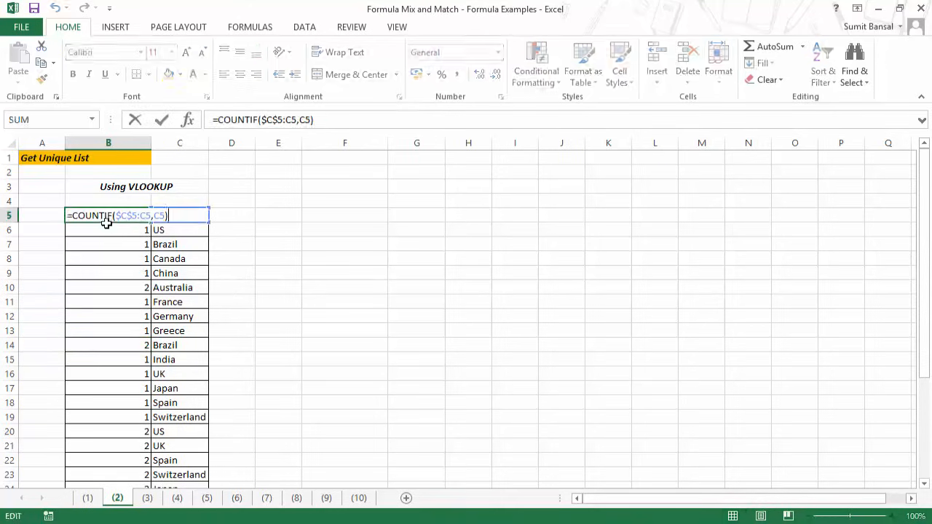
key(Home)
key(Right)
text(IF)
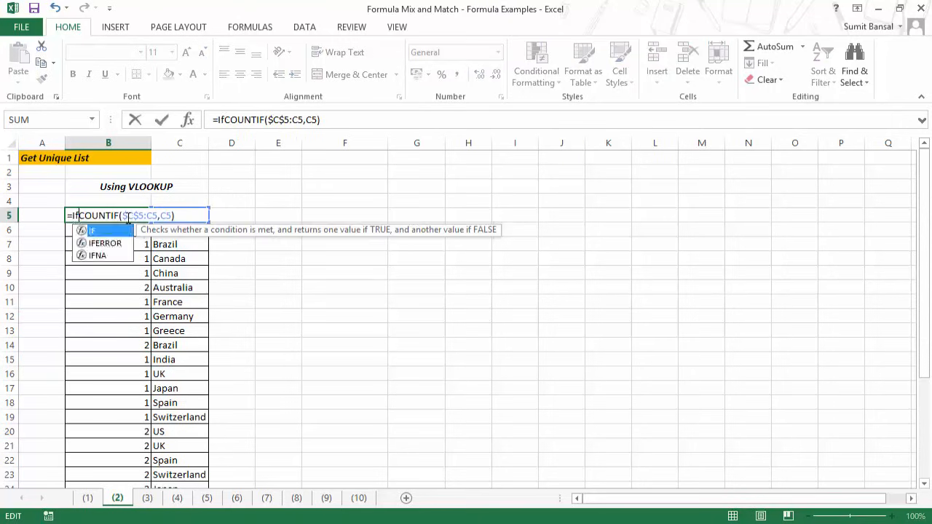
text(()
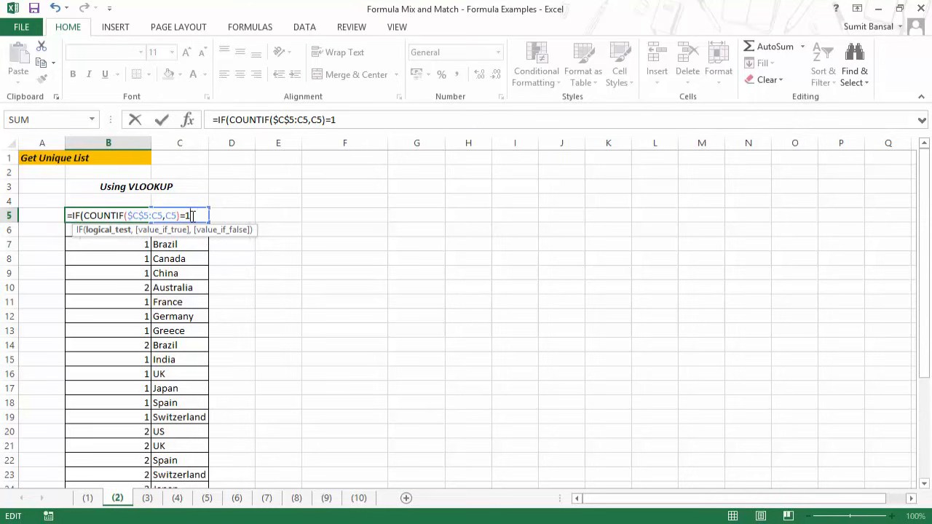
text(=1,)
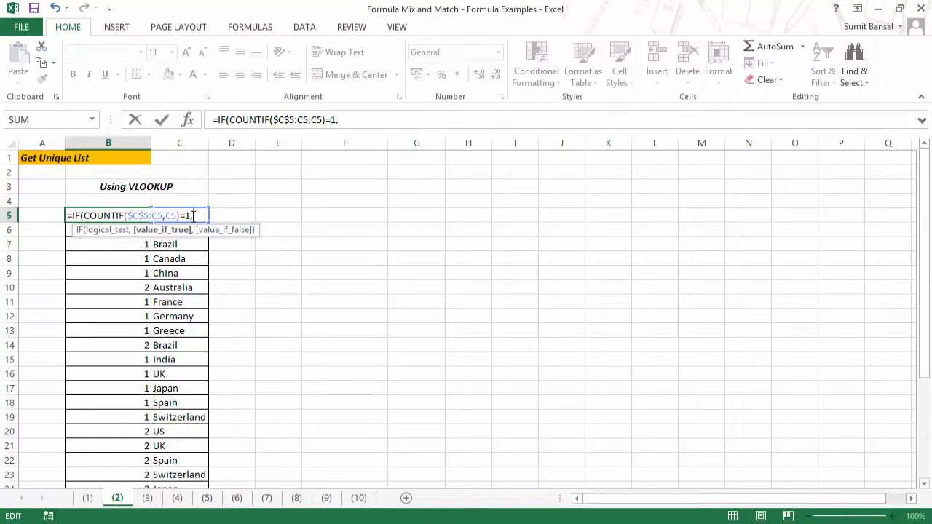
Step: Complete the IF in B5 with B4+1 if true and B4 if false, and fill it down beside the country list
click(137, 202)
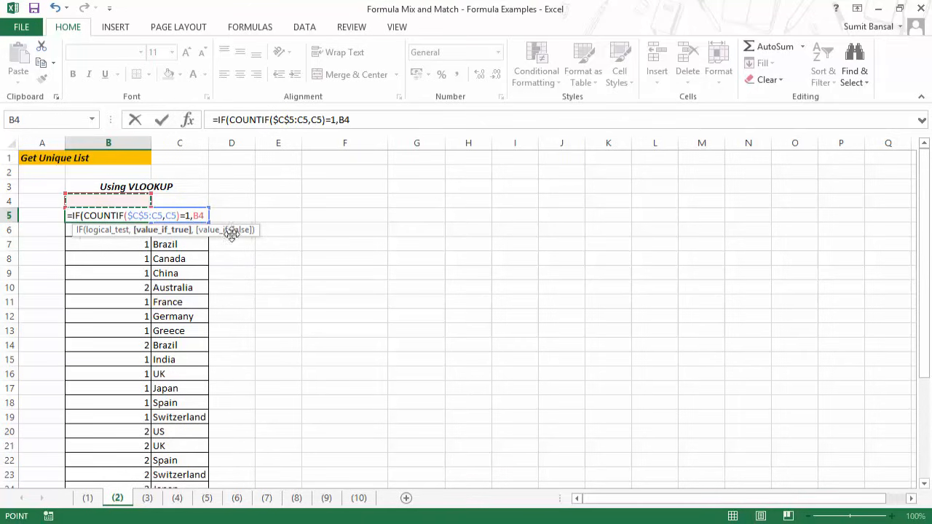
text(+1,)
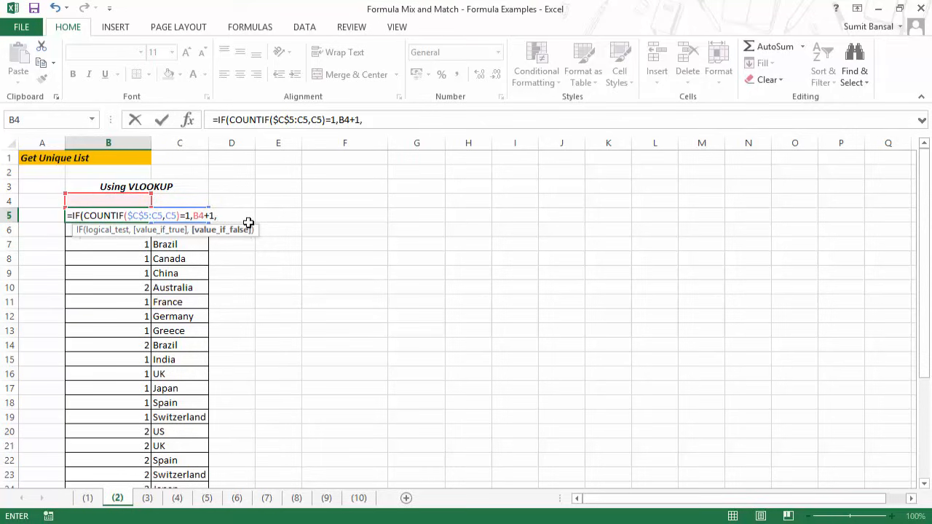
click(120, 201)
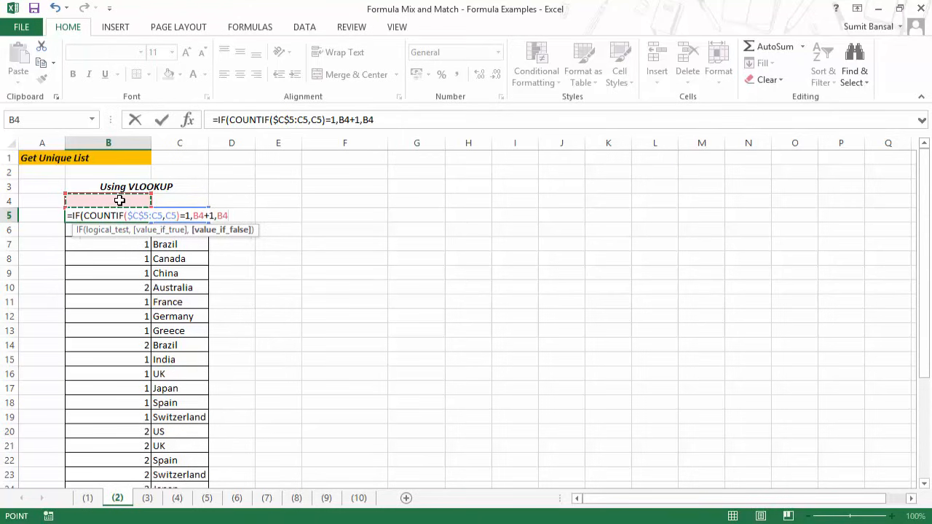
key(ctrl+Return)
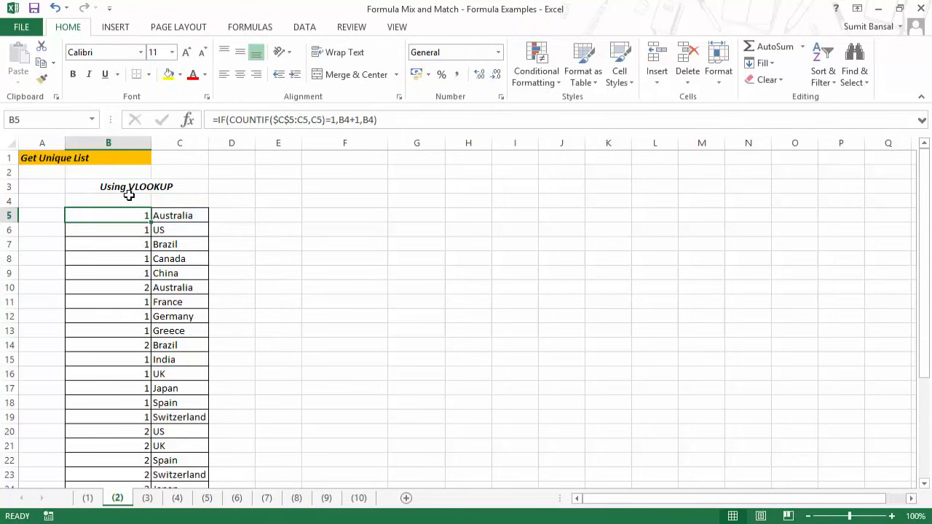
double_click(152, 221)
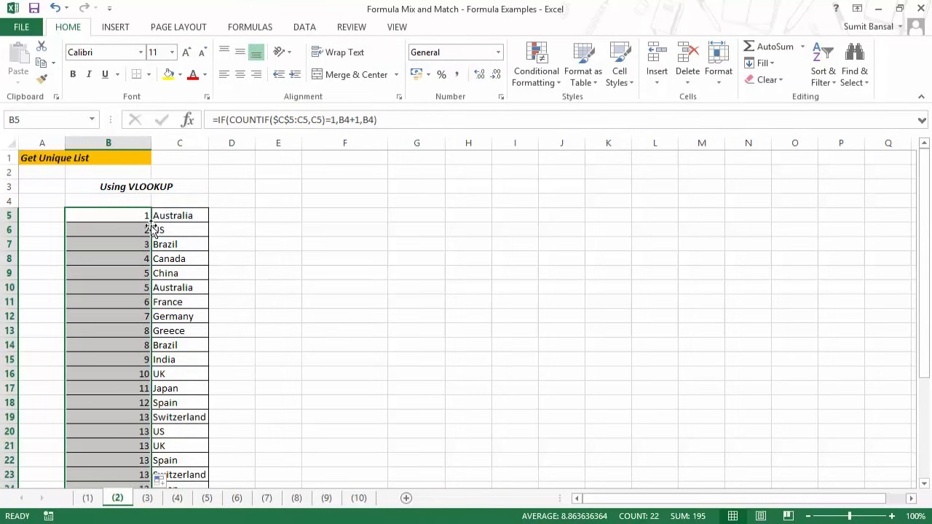
Step: Check the numbering beside the repeated countries, and widen columns B and C to give the formulas more room
click(161, 287)
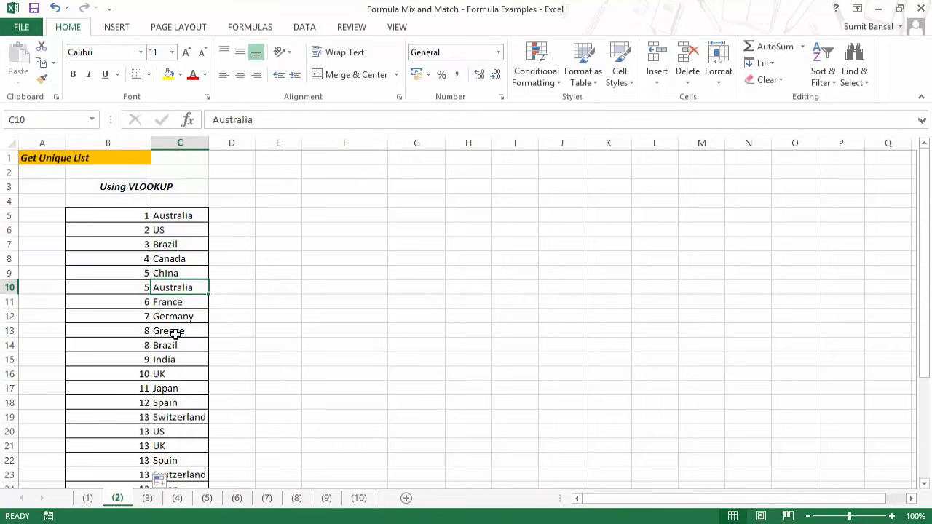
click(144, 244)
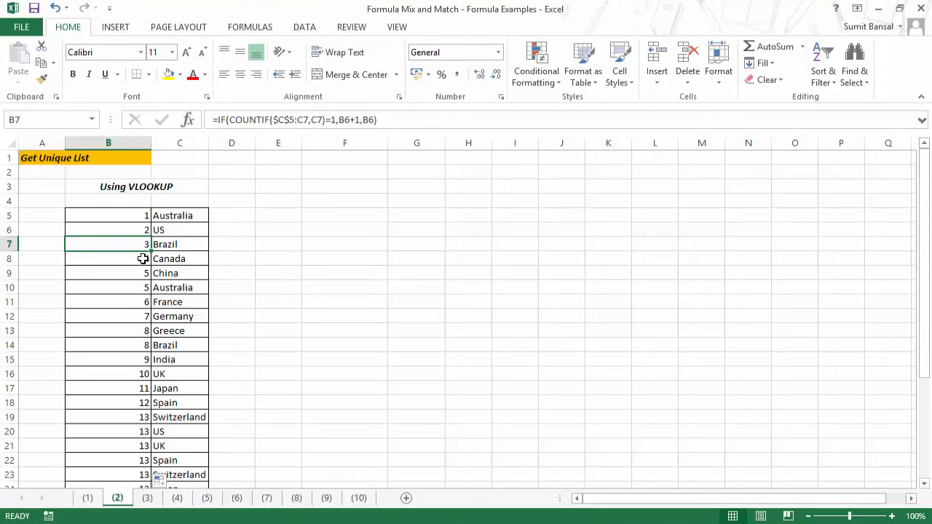
click(129, 215)
double_click(131, 216)
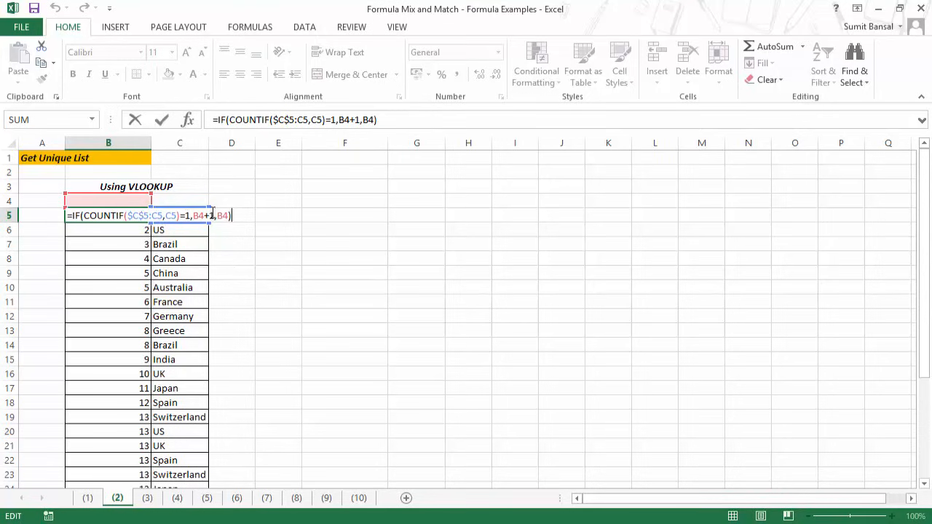
drag(148, 145, 322, 145)
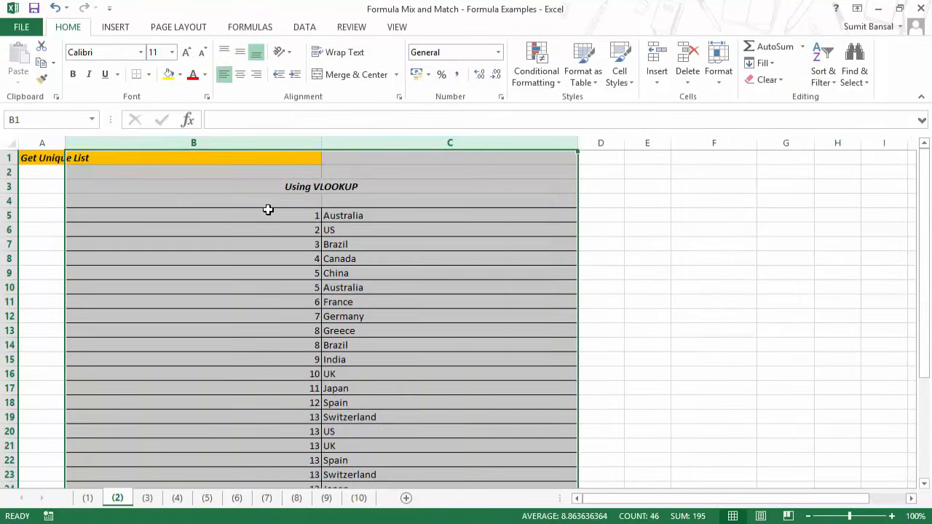
click(304, 213)
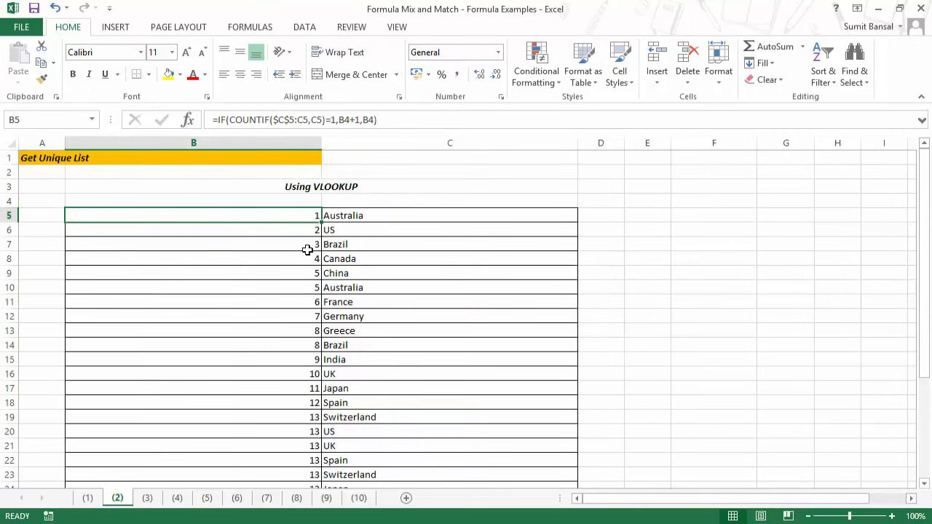
Step: Review the cell references of the IF formula in B5 and move down to the repeated Australia row at B10
key(F2)
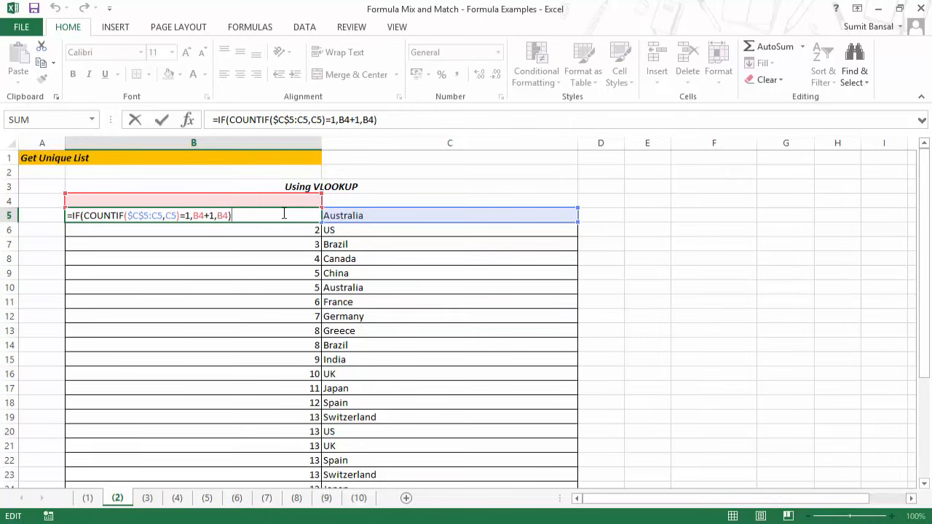
key(Return)
key(Down)
key(Down)
key(Down)
key(Down)
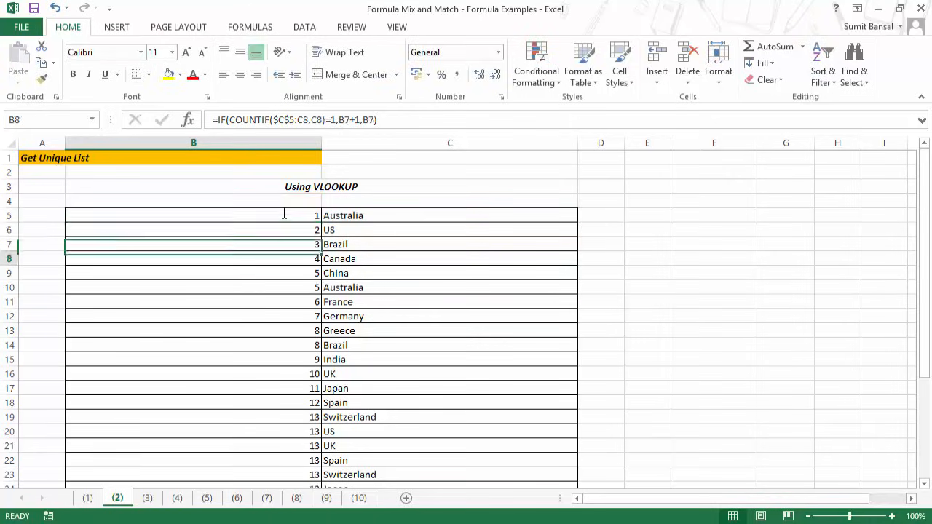
Step: Evaluate only the test COUNTIF($C$5:C10,C10)=1 inside the B10 formula, and restore the original formula
key(F2)
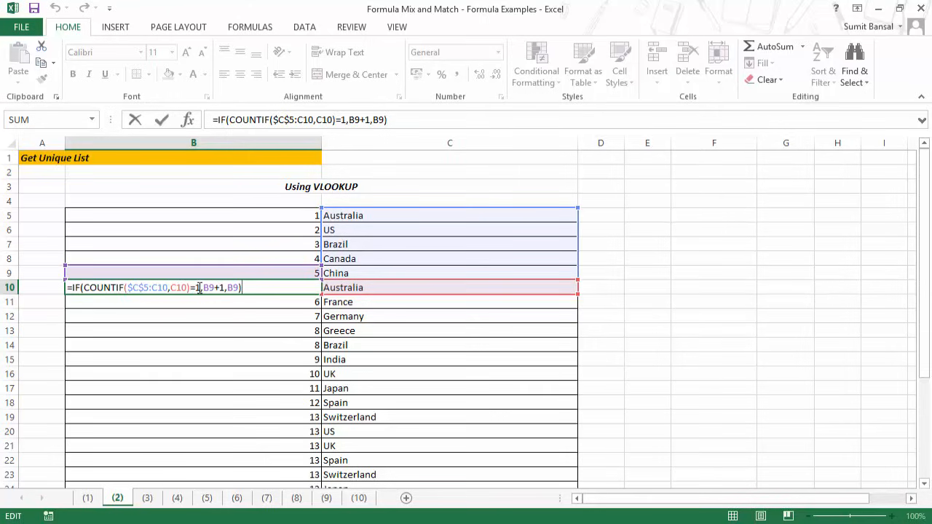
drag(85, 287, 198, 287)
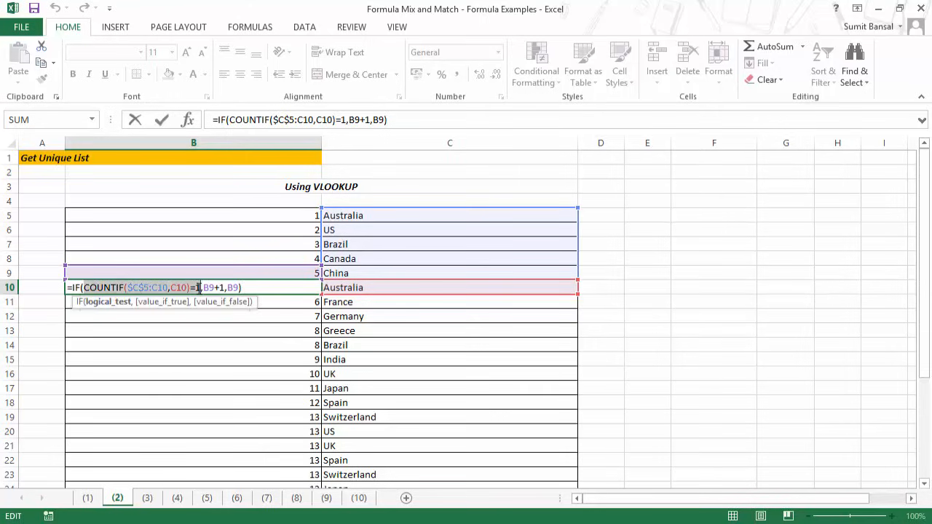
key(F9)
key(ctrl+z)
key(Return)
key(Up)
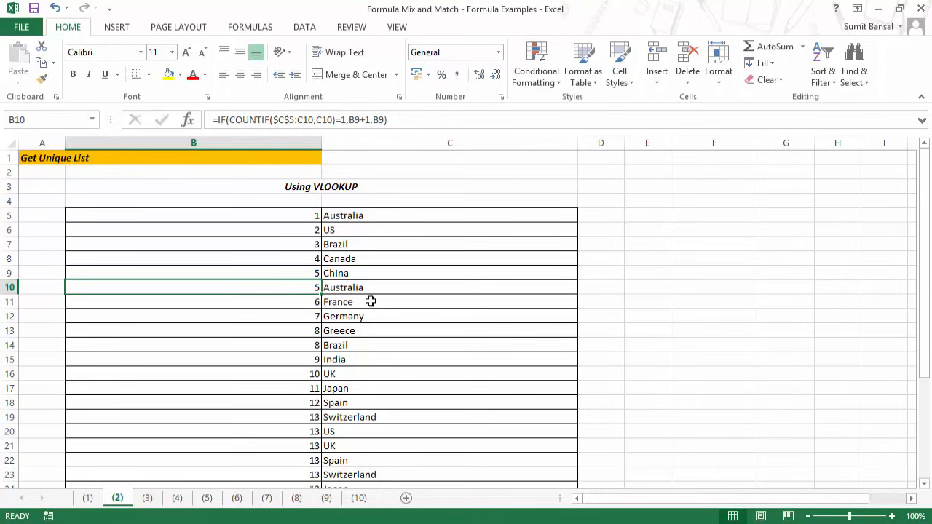
Step: Start a VLOOKUP formula in E5 with a ROWS function as its lookup value
click(641, 216)
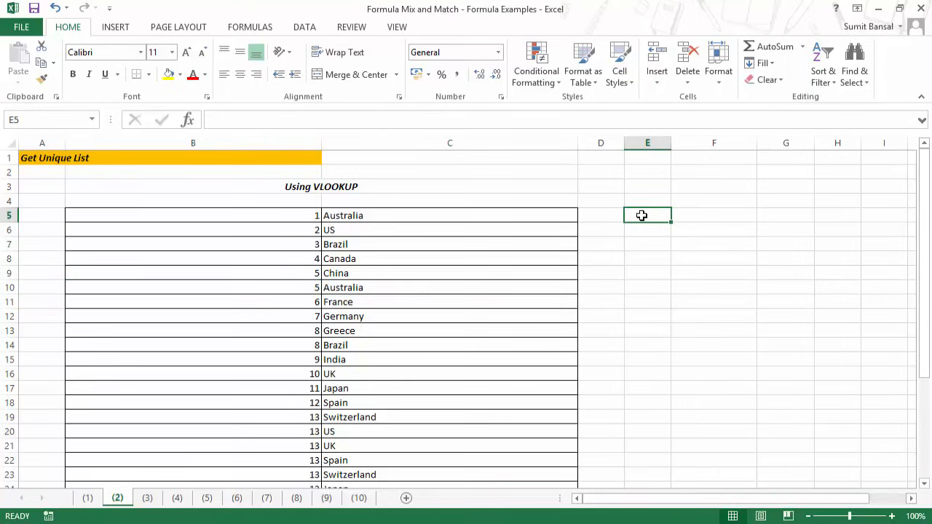
text(=)
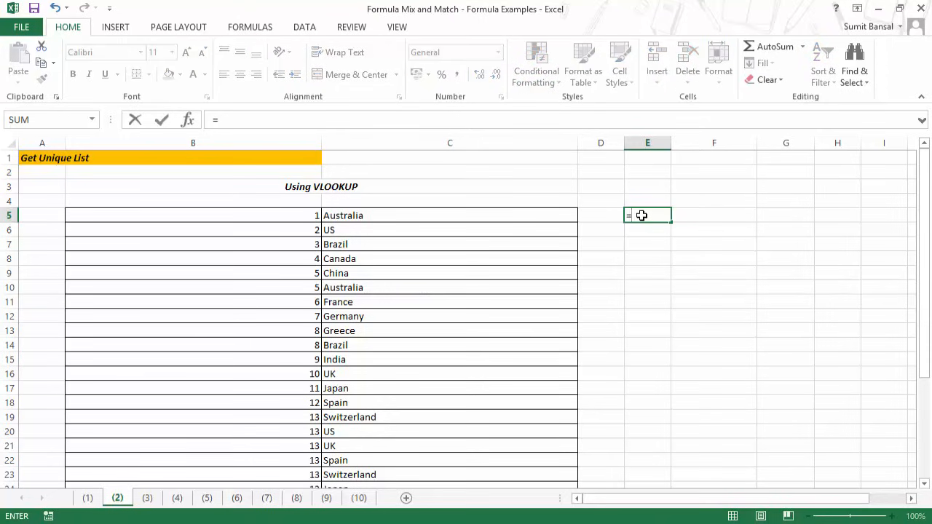
text(vl)
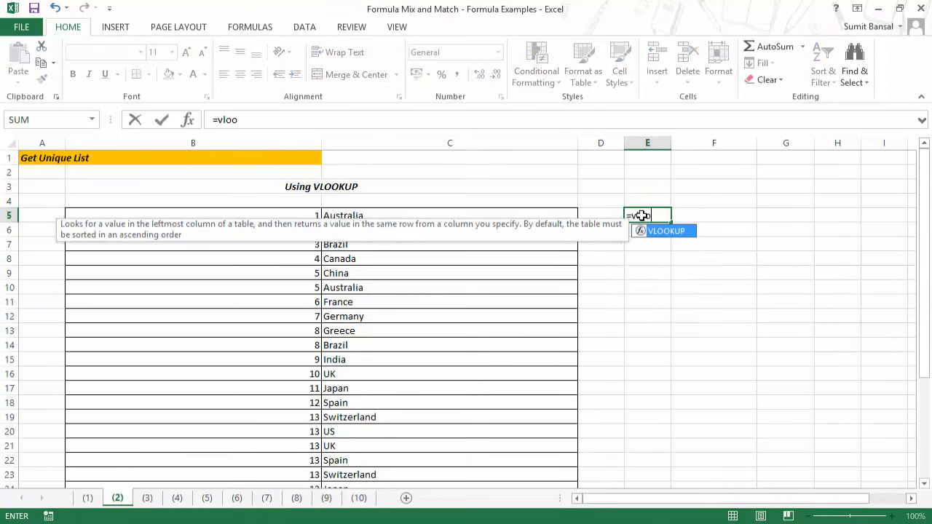
text(oo)
key(Tab)
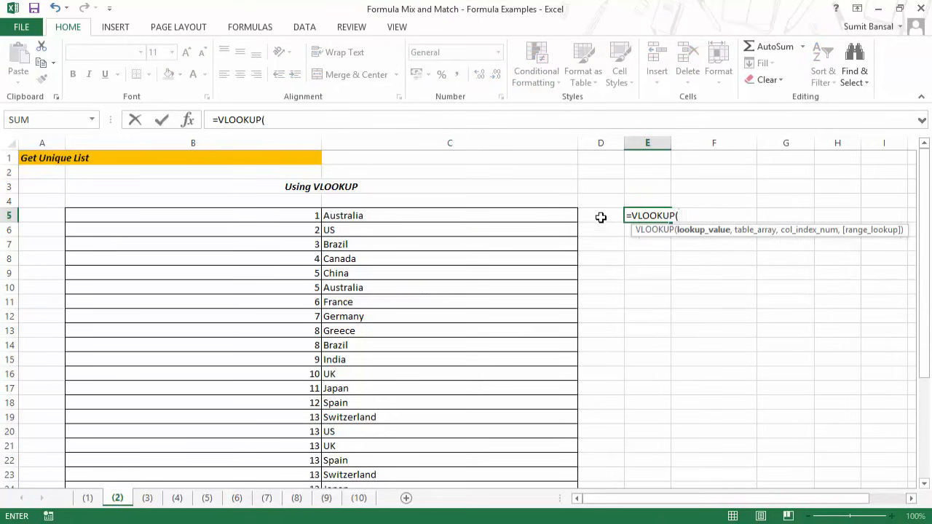
text(rows()
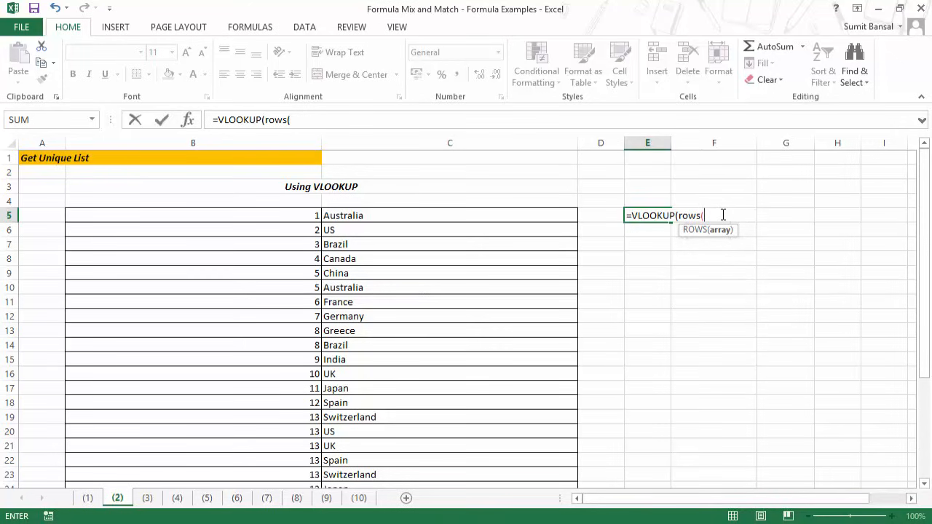
Step: Give the ROWS function the expanding range $D$5:D5, making only the first reference absolute
click(604, 215)
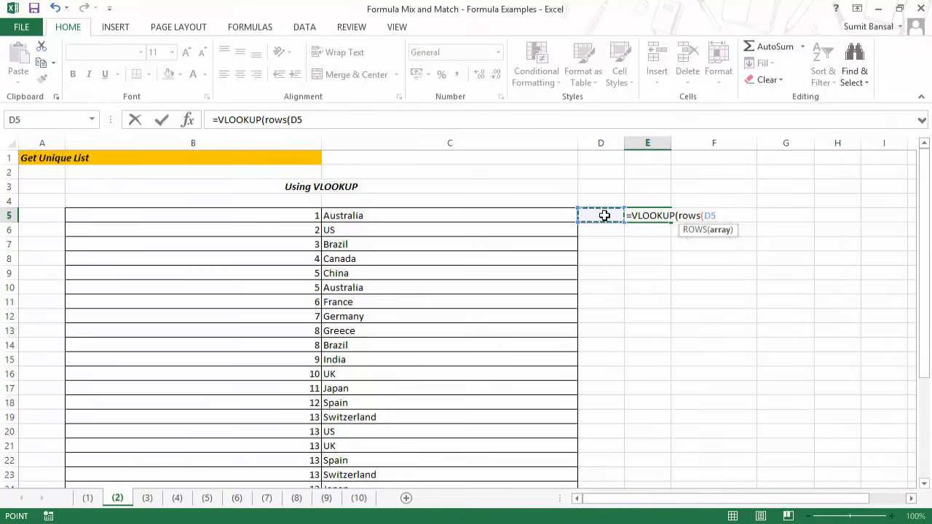
key(F8)
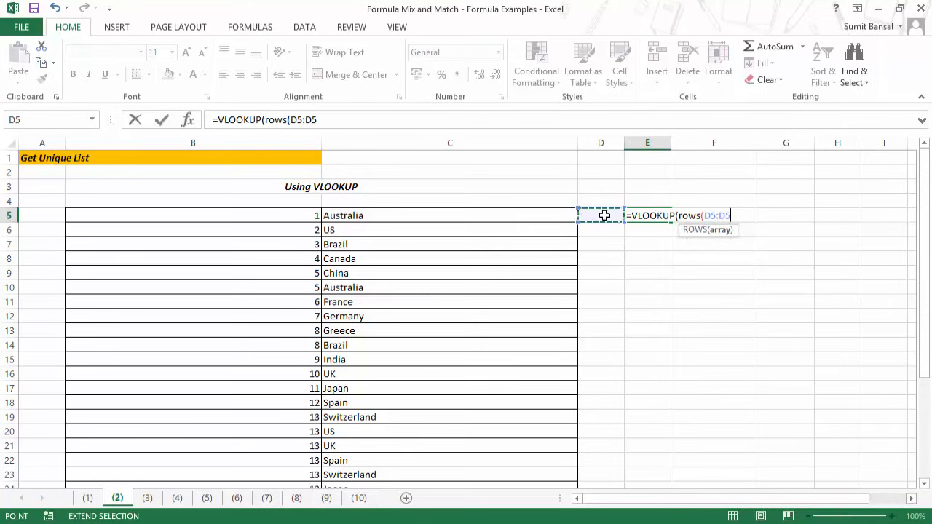
click(710, 217)
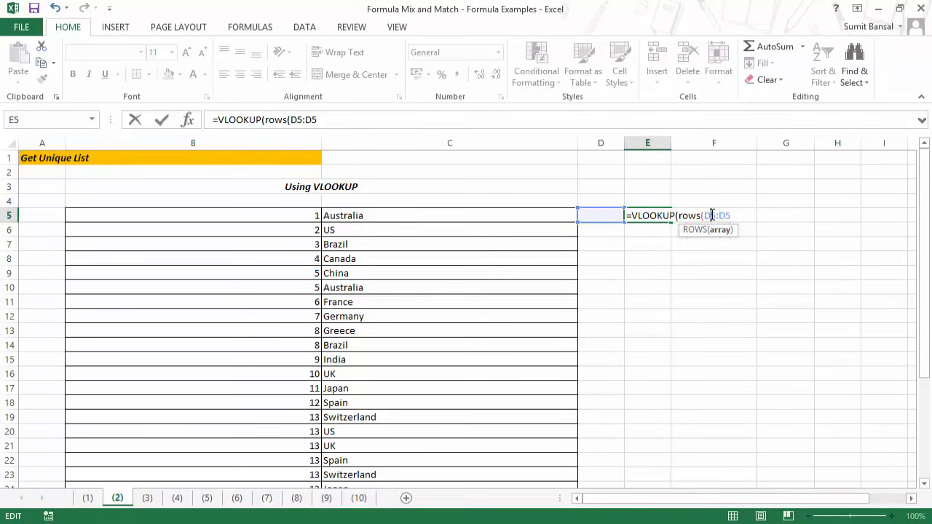
key(F4)
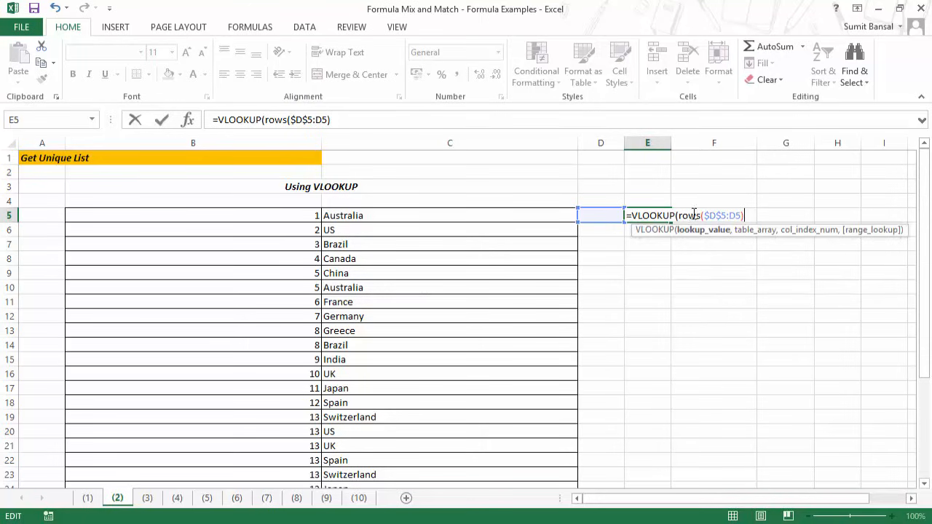
Step: Evaluate only the rows($D$5:D5) part of the E5 formula, and restore it
drag(680, 216, 748, 216)
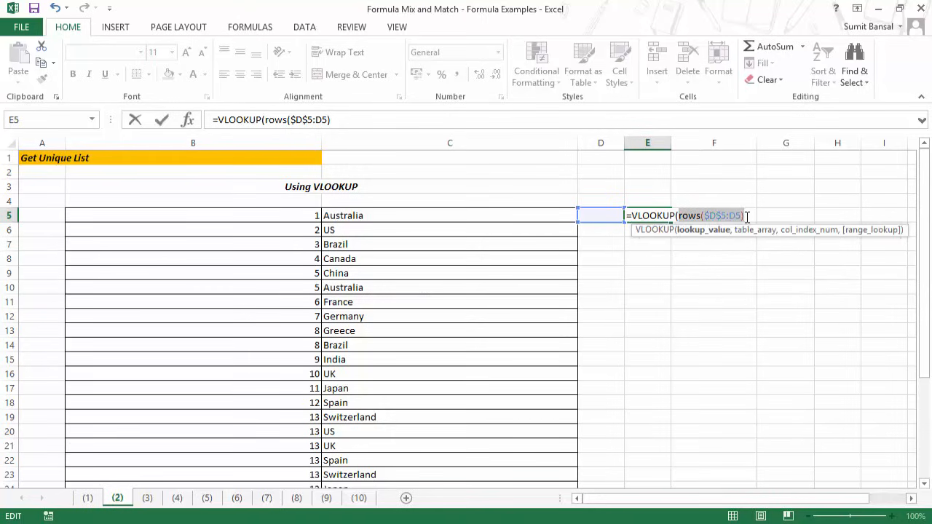
text(1)
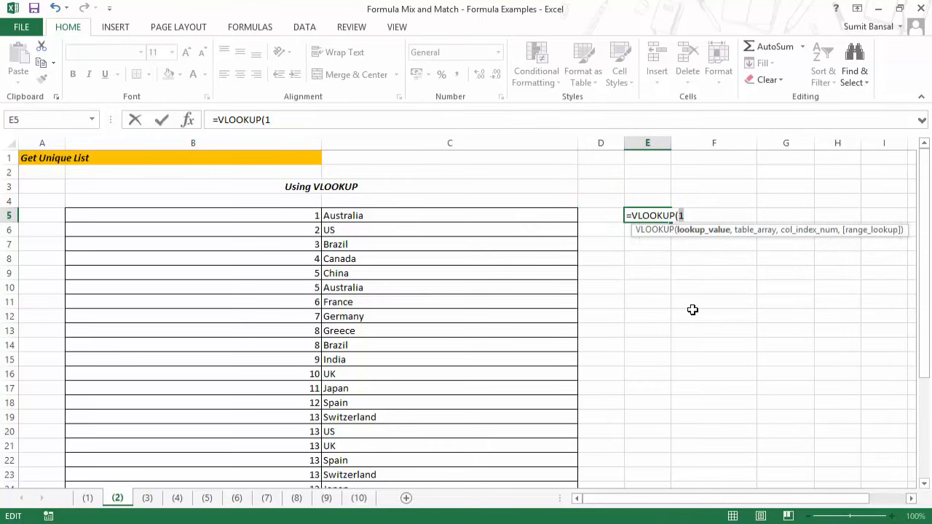
key(ctrl+z)
Step: Add the absolute table array $B$5:$C$26 and column index 2 to the VLOOKUP in E5
click(753, 213)
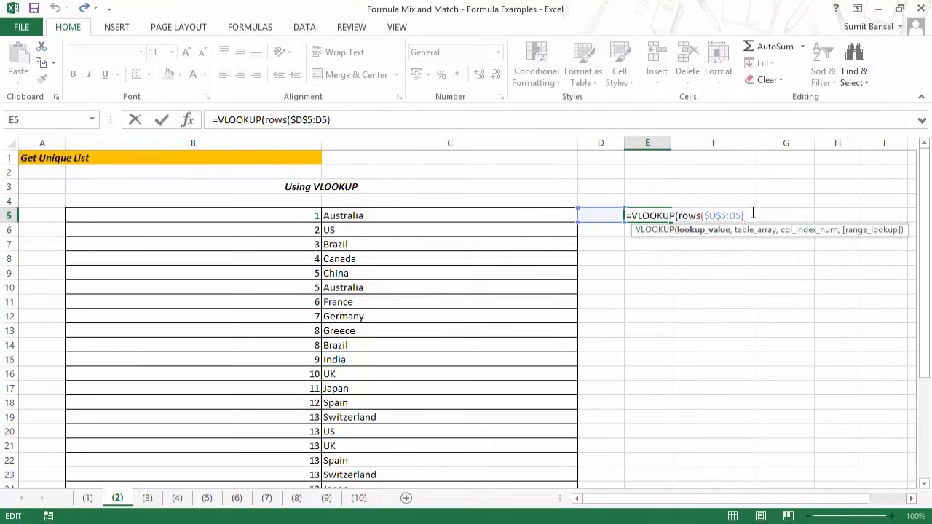
text(,)
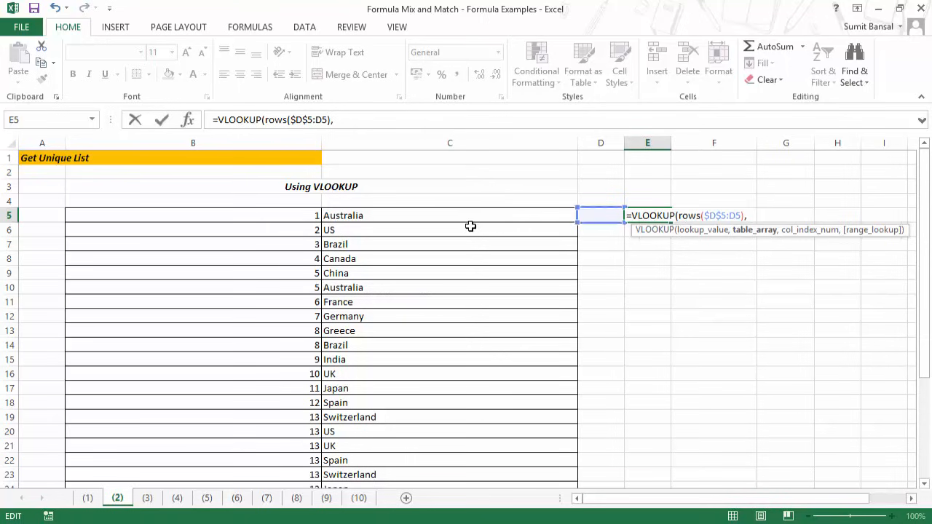
drag(289, 216, 418, 449)
key(F4)
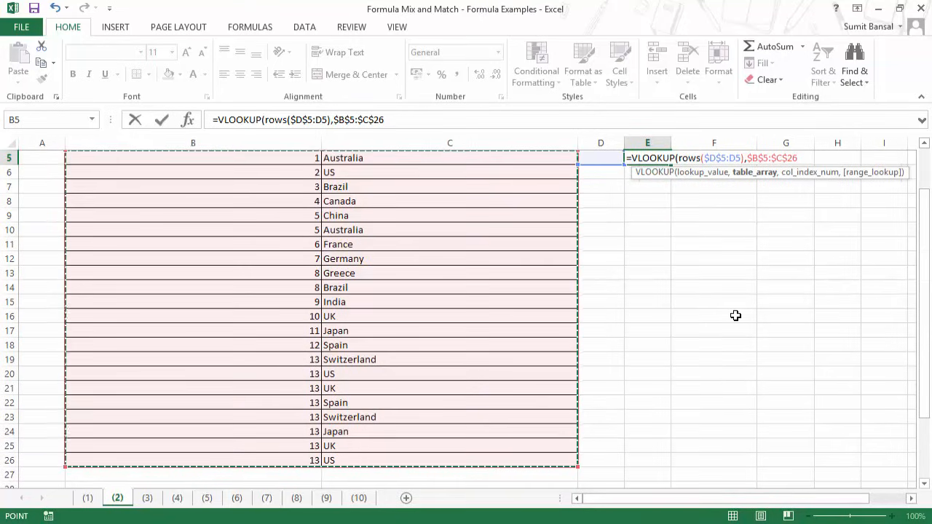
text(,)
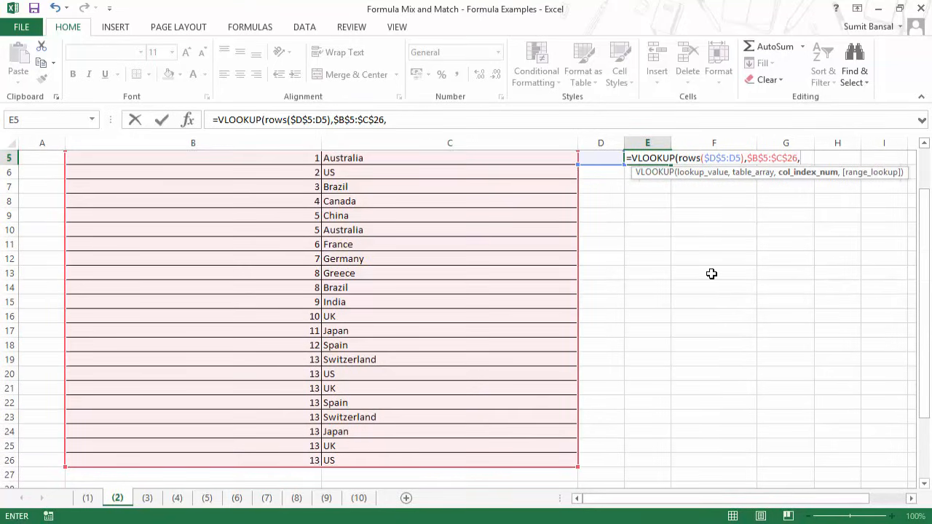
text(2)
drag(925, 207, 924, 193)
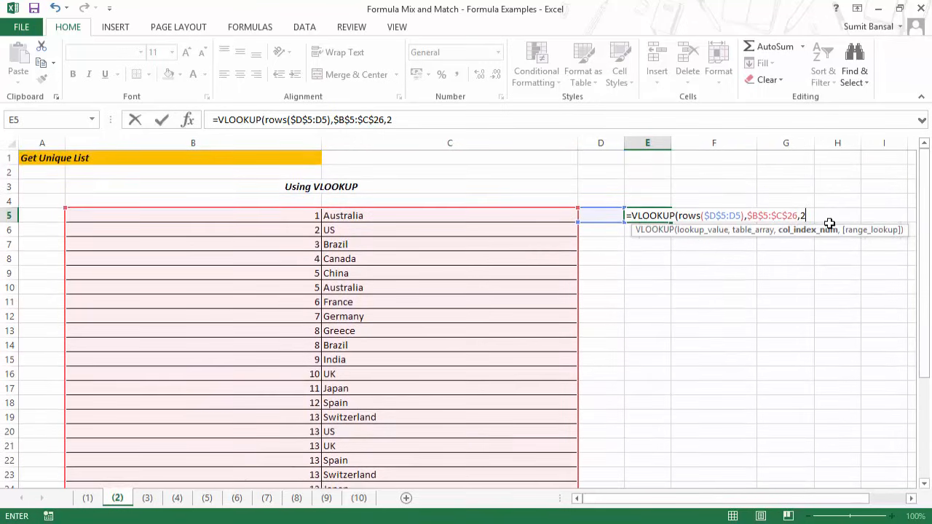
Step: Complete the VLOOKUP in E5 with exact match 0 and fill the formula down to E26
text(,)
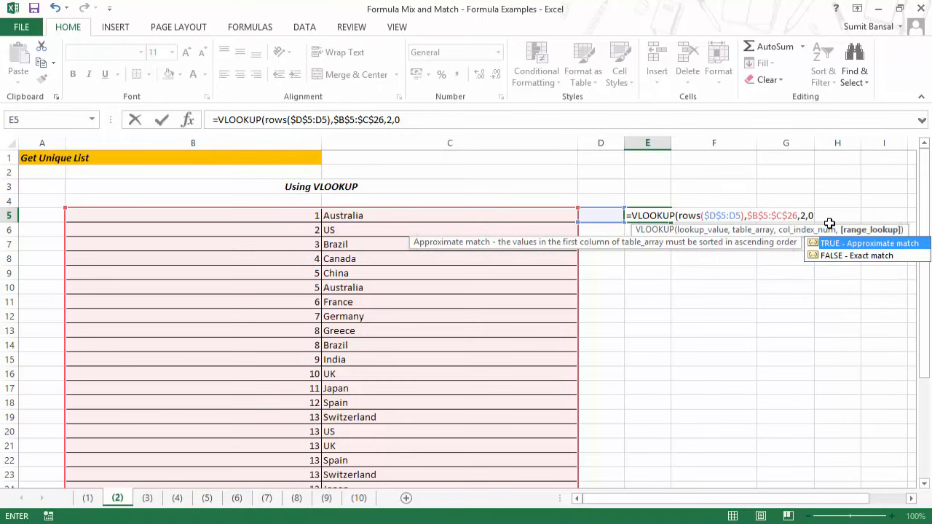
text(0))
key(Return)
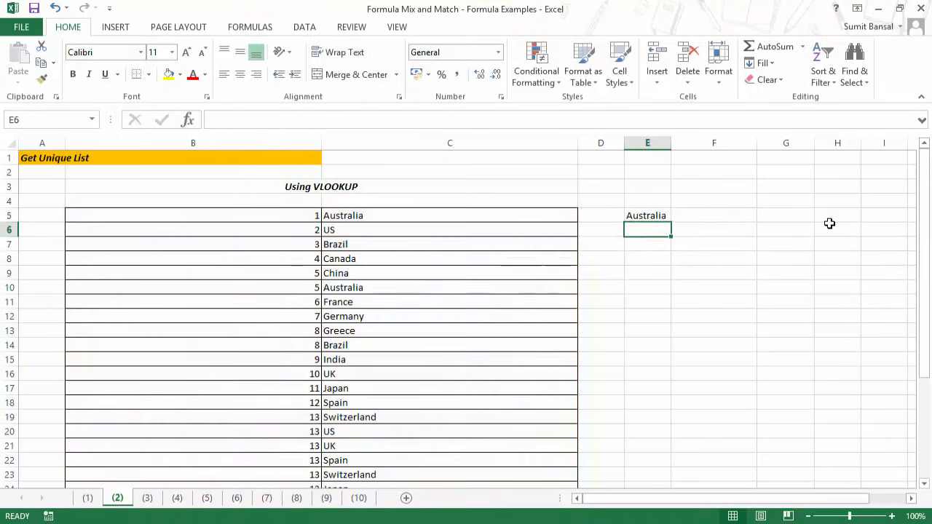
key(Up)
drag(674, 222, 670, 441)
scroll(682, 270, up, 2)
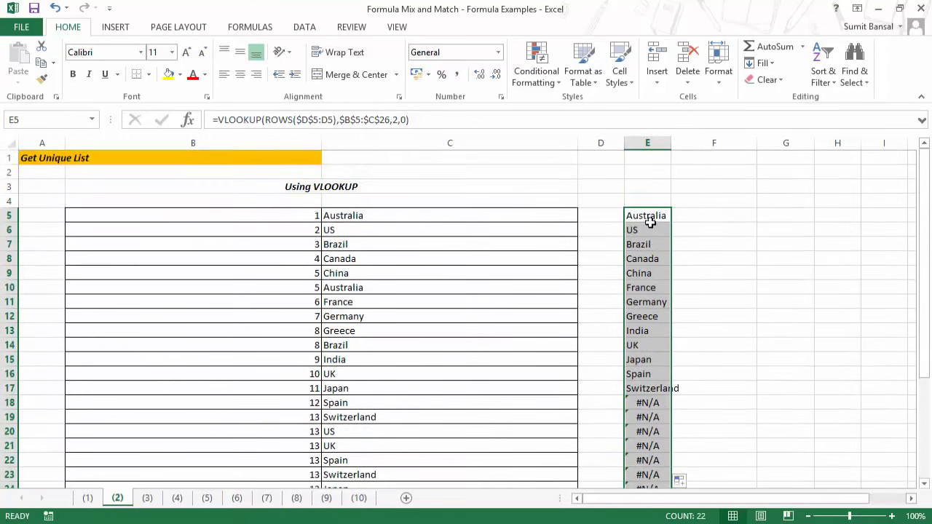
Step: Review the extracted countries in E5:E17 and inspect the VLOOKUP formula in E18
drag(647, 219, 652, 389)
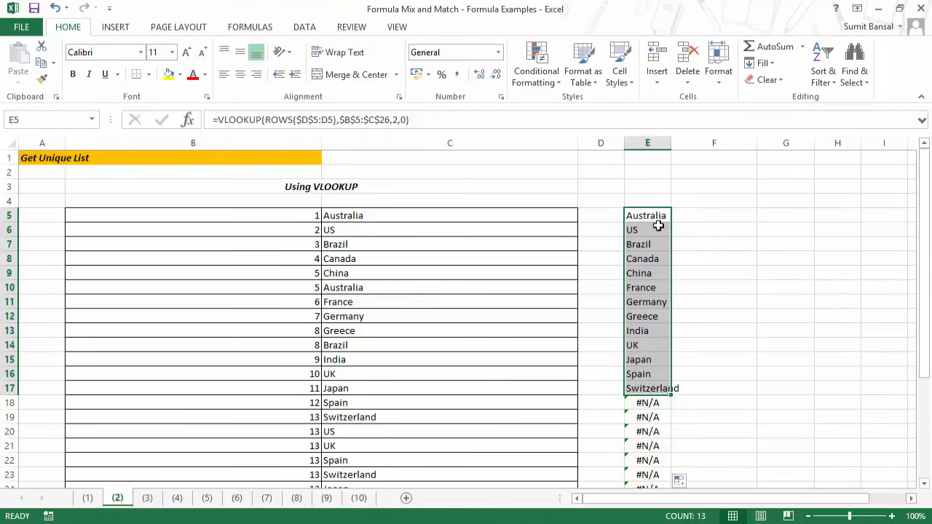
scroll(684, 351, down, 1)
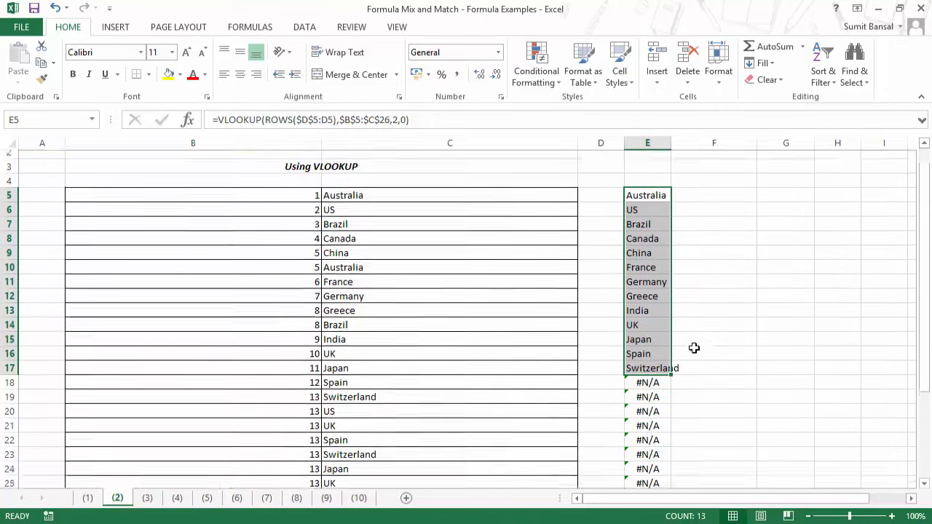
click(660, 357)
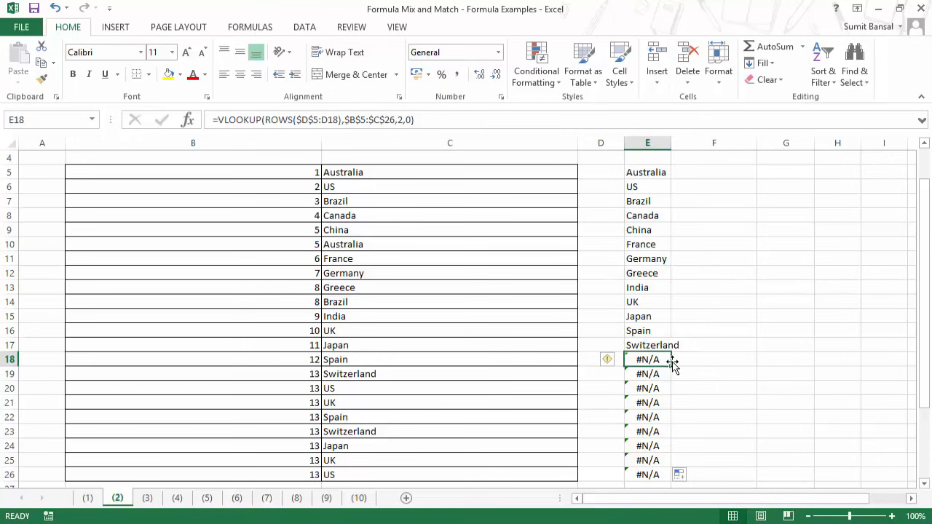
key(F2)
key(Escape)
scroll(661, 262, up, 1)
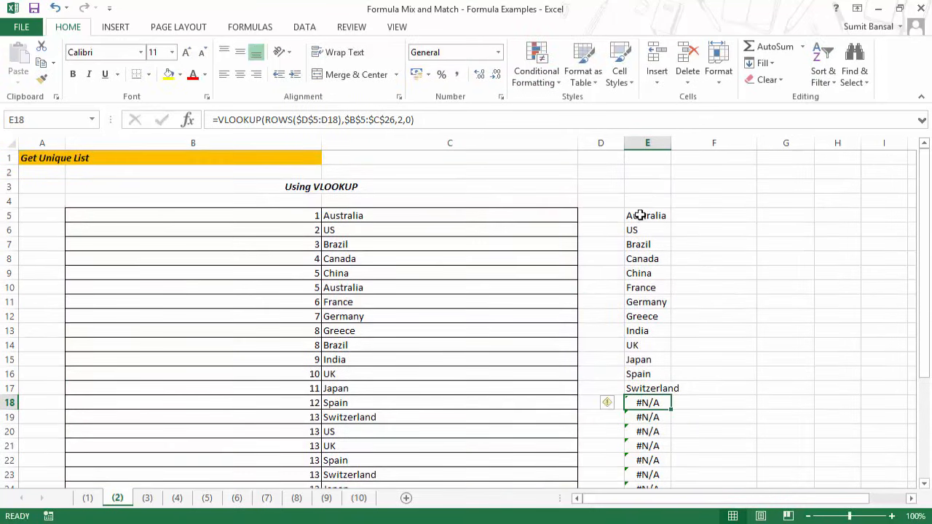
Step: Wrap the VLOOKUP in E5 in IFERROR with an empty string as the error value, and fill it down to E26
click(640, 215)
key(F2)
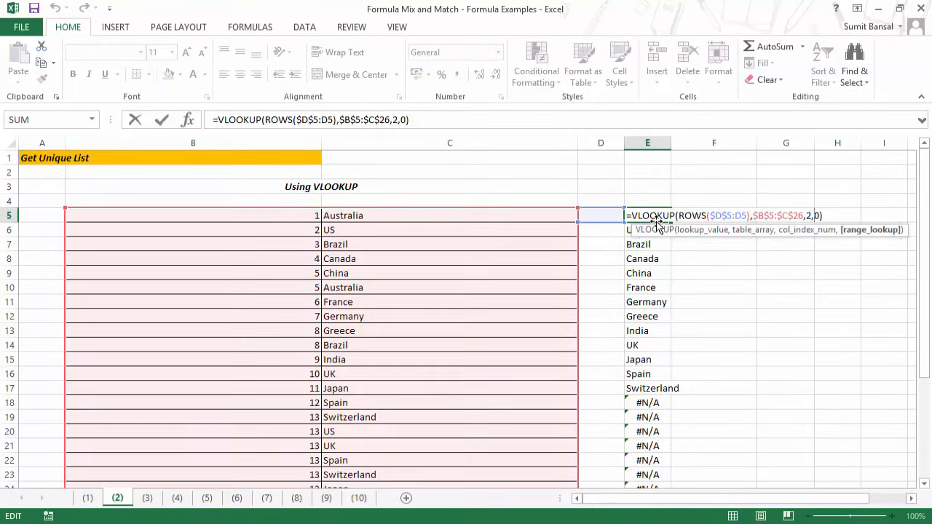
key(Home)
key(Right)
text(If)
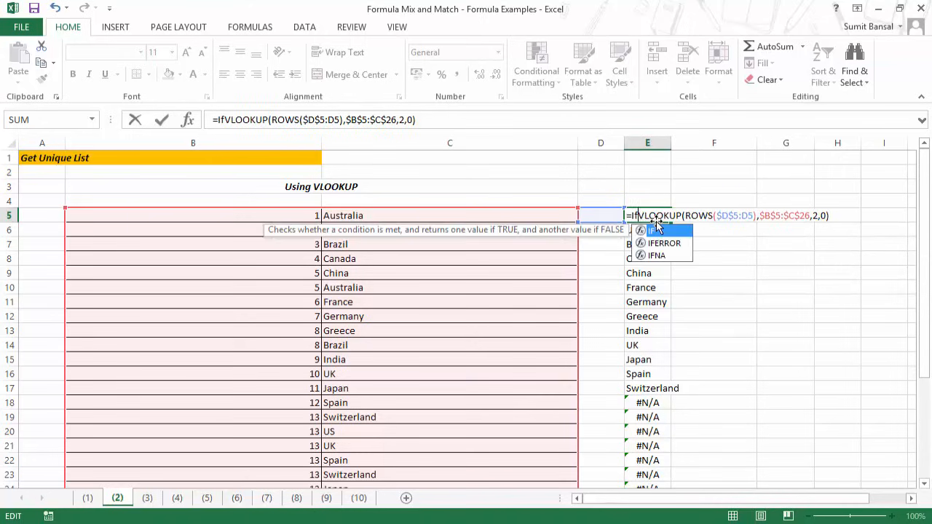
text(err)
key(Tab)
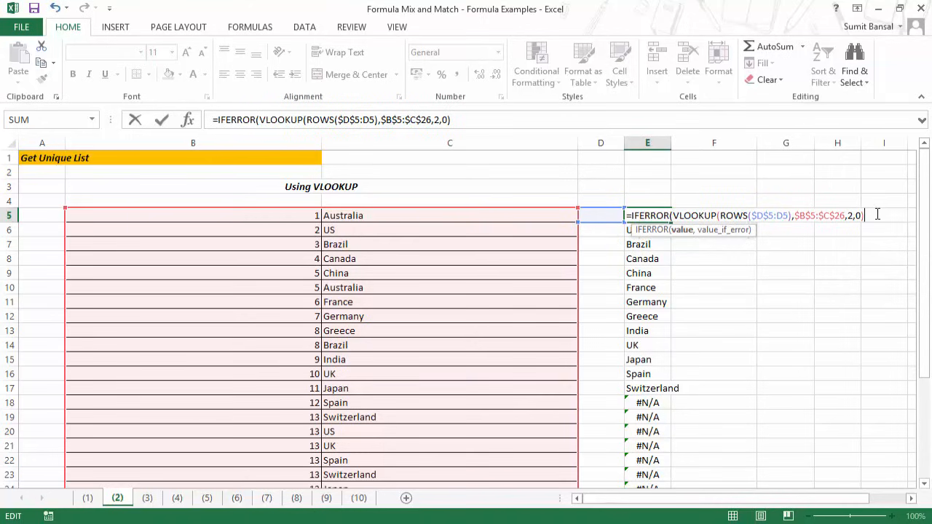
text(,)
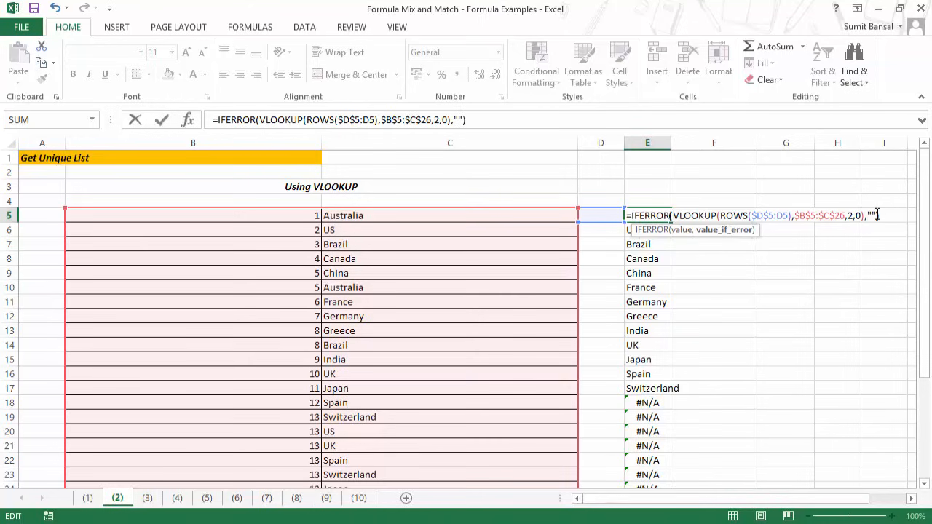
text(""))
key(Return)
key(Up)
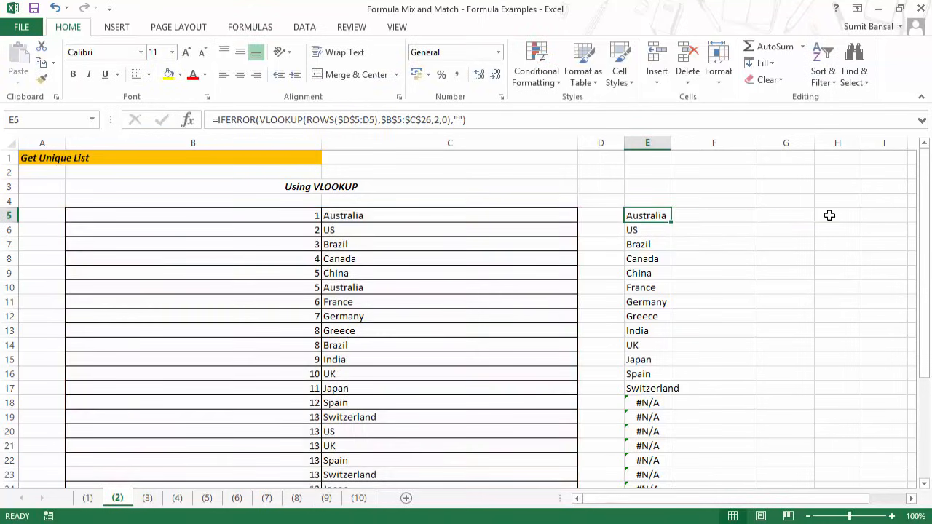
double_click(671, 223)
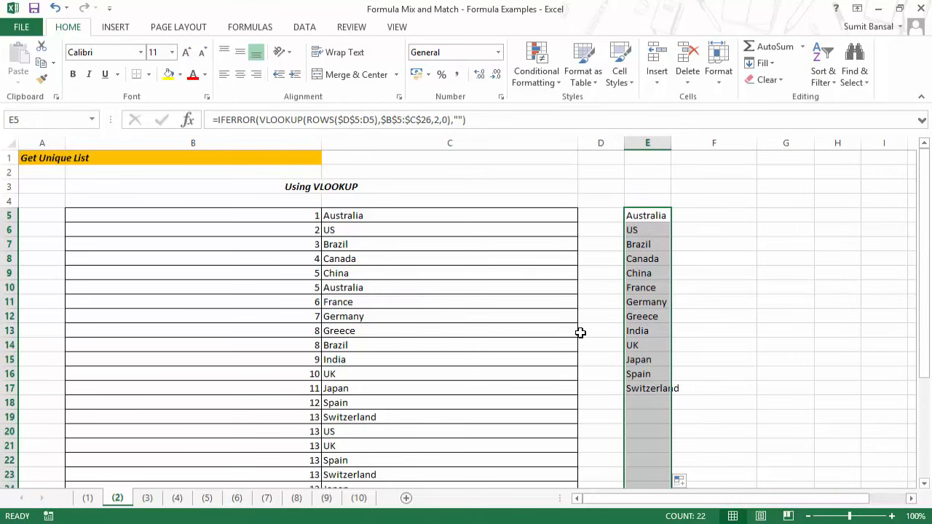
Step: Change the country in C15 to Brazil to test the unique list
scroll(610, 289, down, 1)
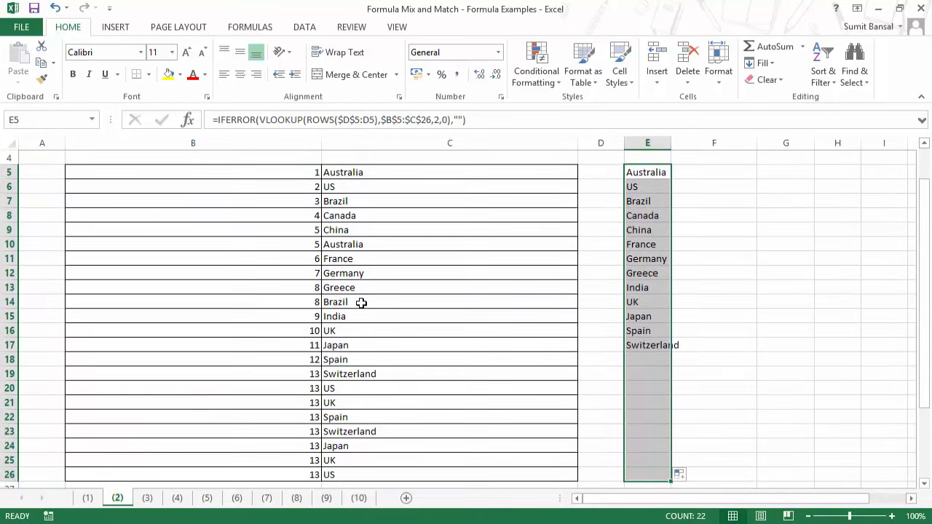
click(361, 303)
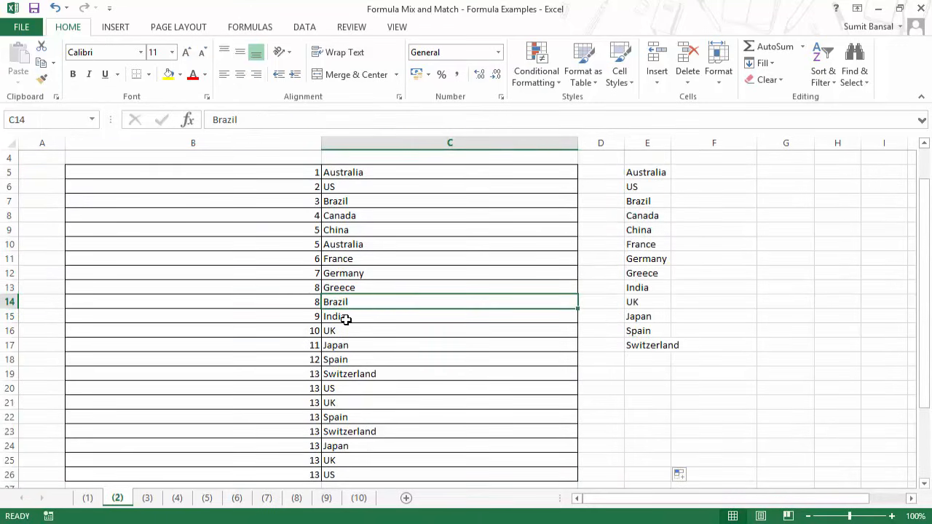
click(346, 320)
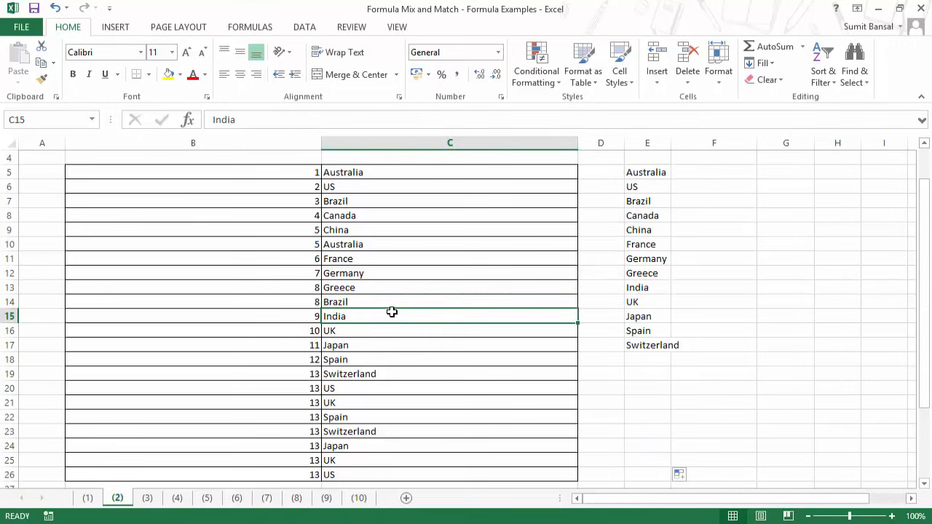
text(B)
key(Return)
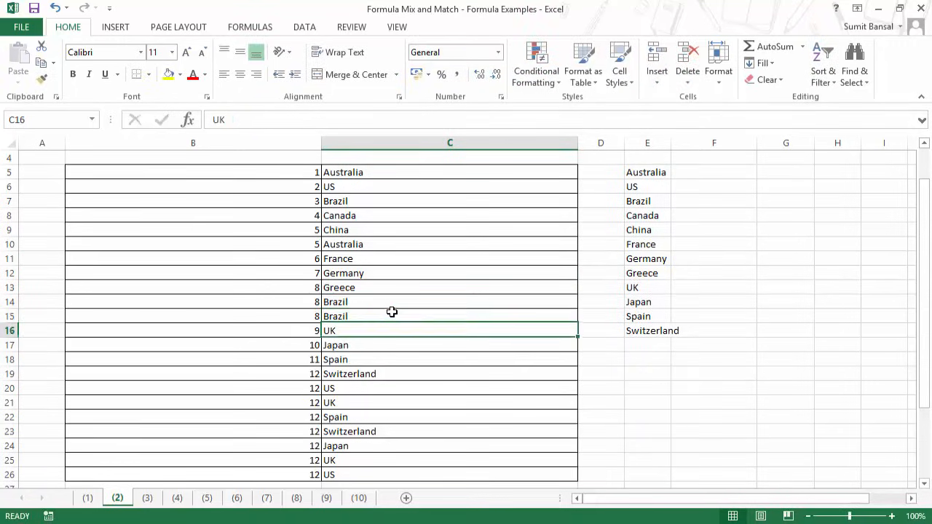
click(392, 311)
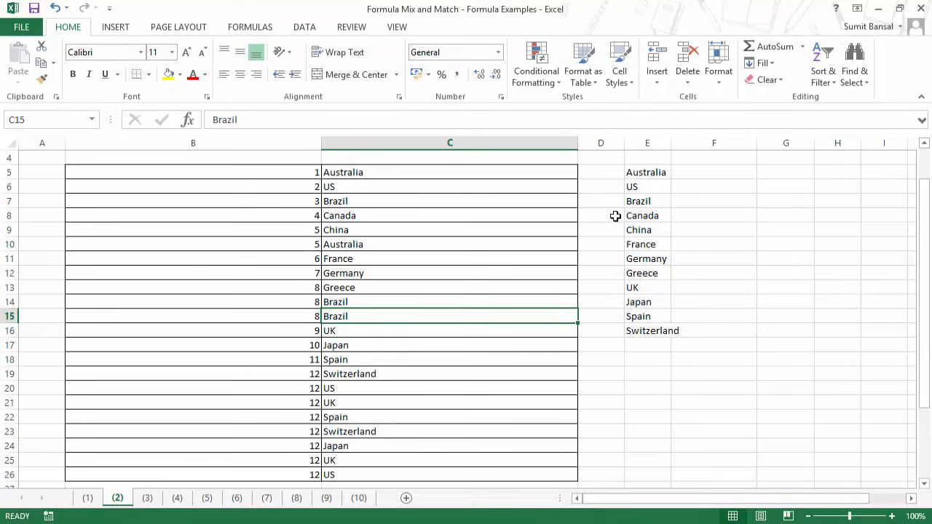
Step: Change the country in C16 to India and check the unique list in column E
click(374, 331)
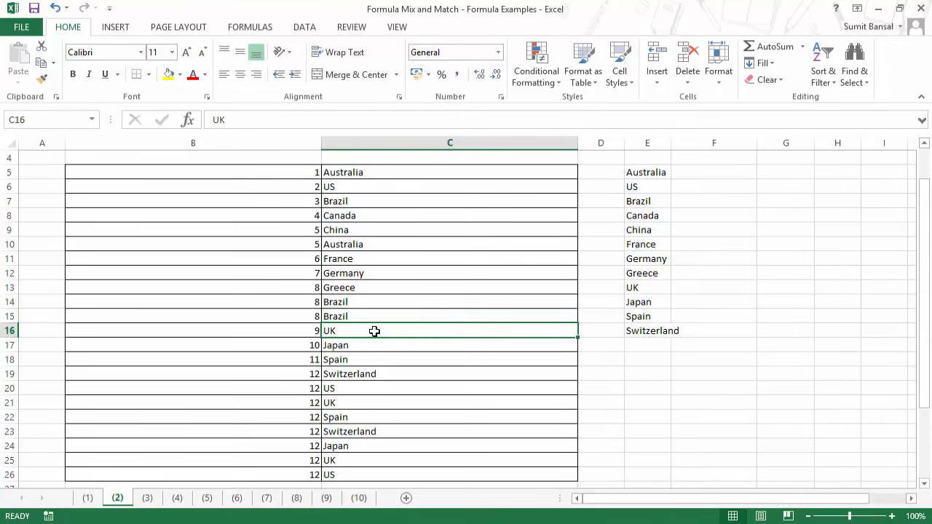
text(India)
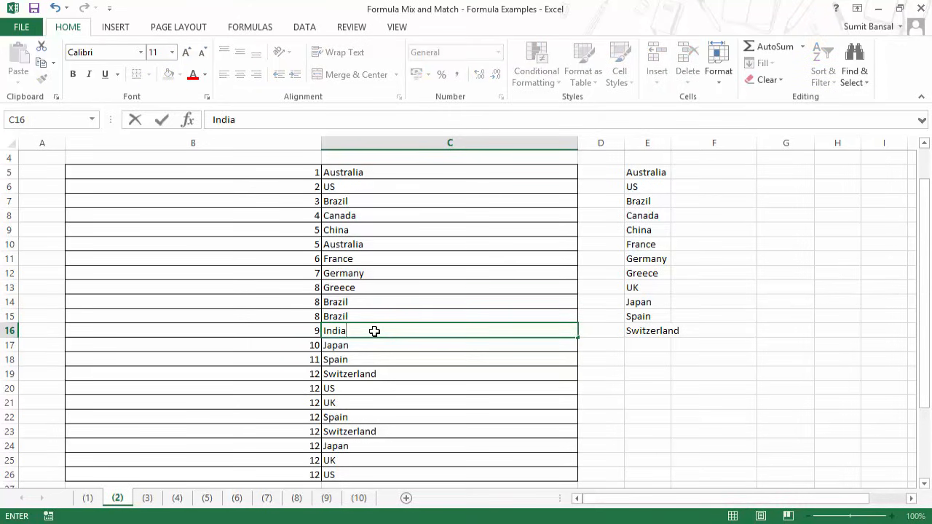
key(Return)
click(374, 331)
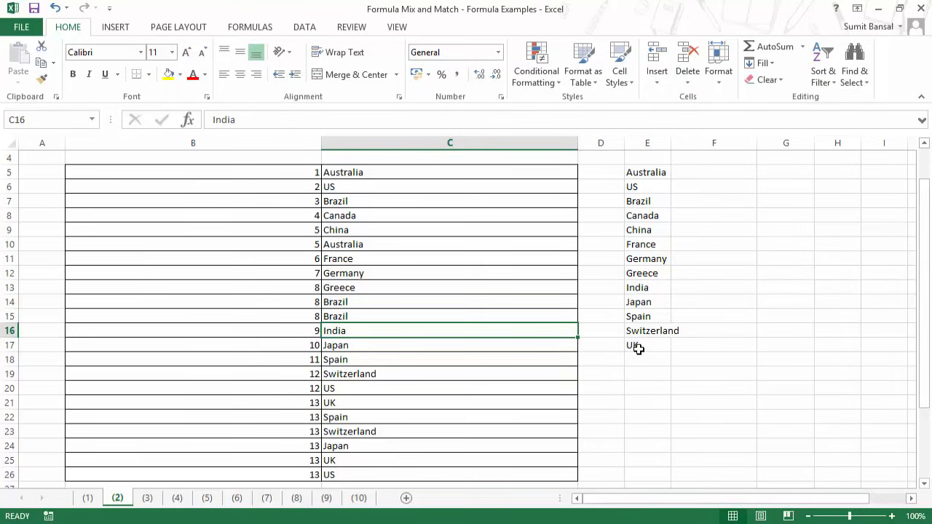
scroll(639, 349, up, 1)
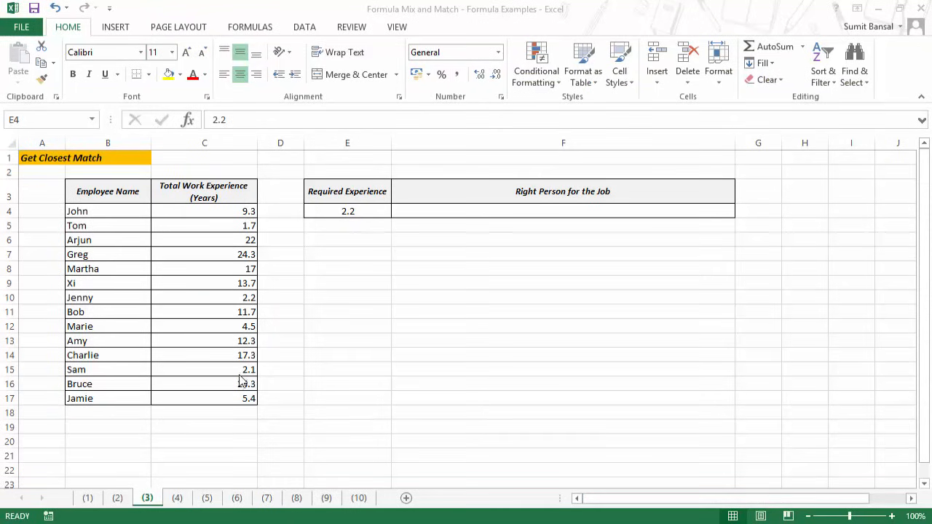
Step: Start an INDEX formula in F4 of the Get Closest Match sheet with the absolute array $B$4:$C$17
click(378, 218)
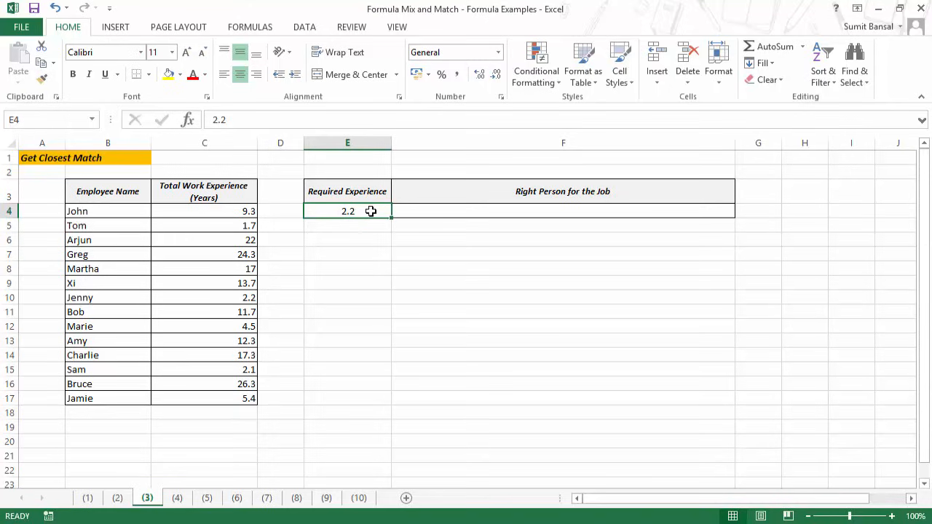
click(447, 209)
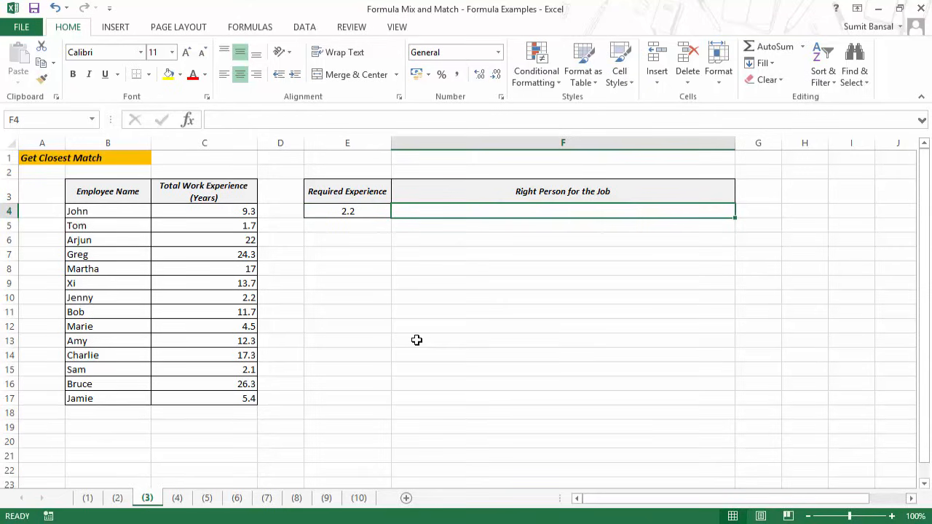
text(=inde)
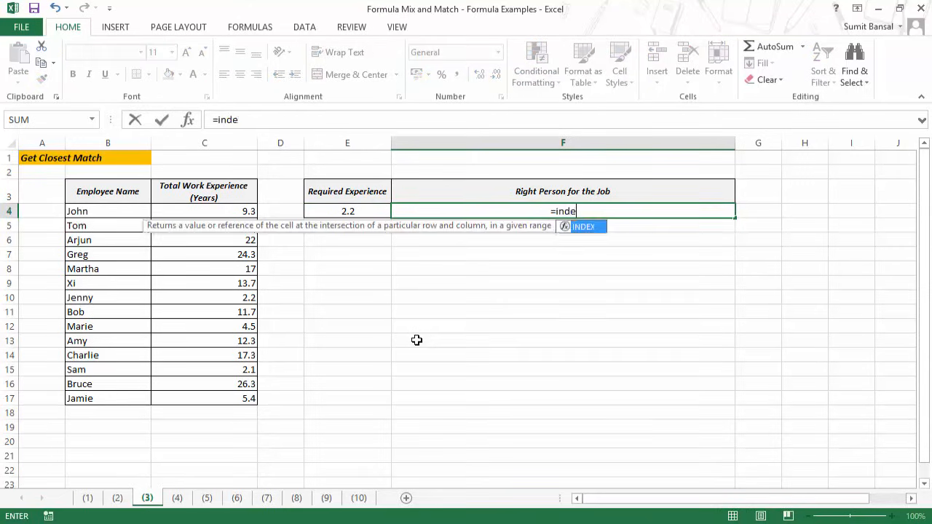
key(Tab)
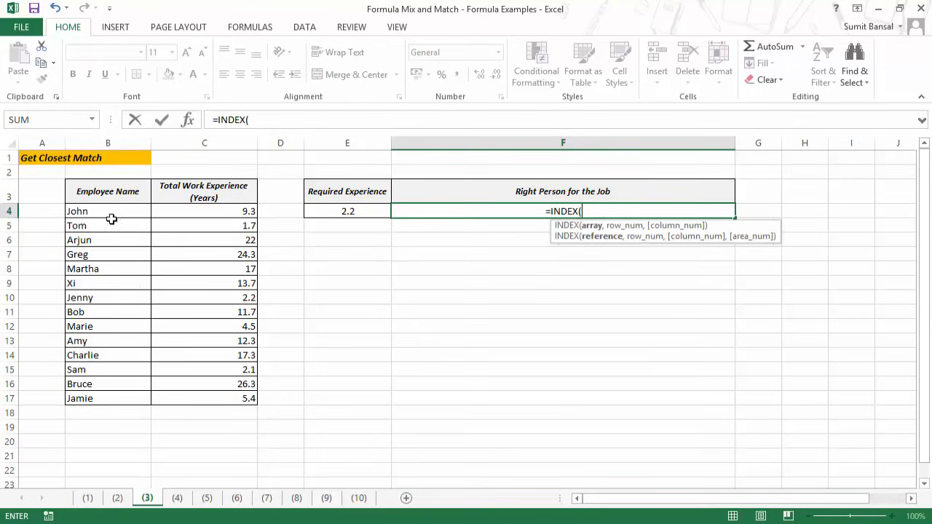
drag(110, 212, 211, 394)
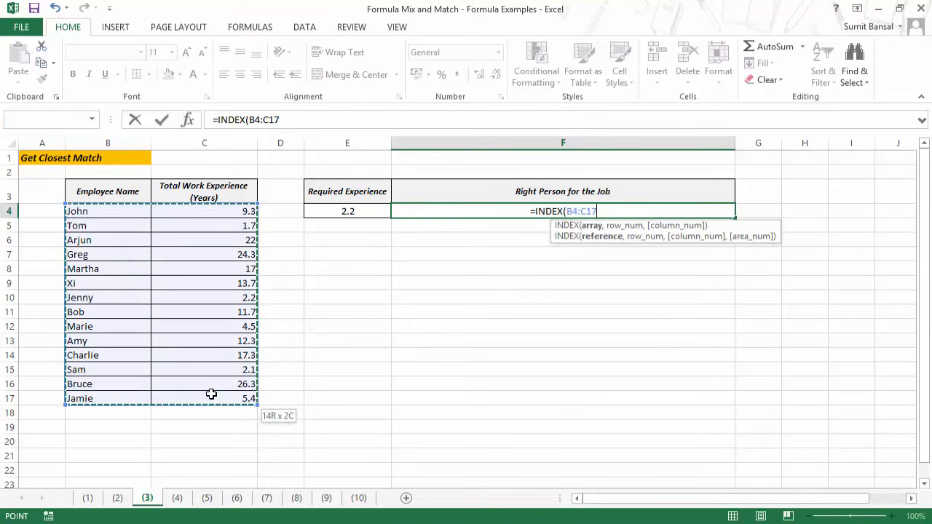
key(F4)
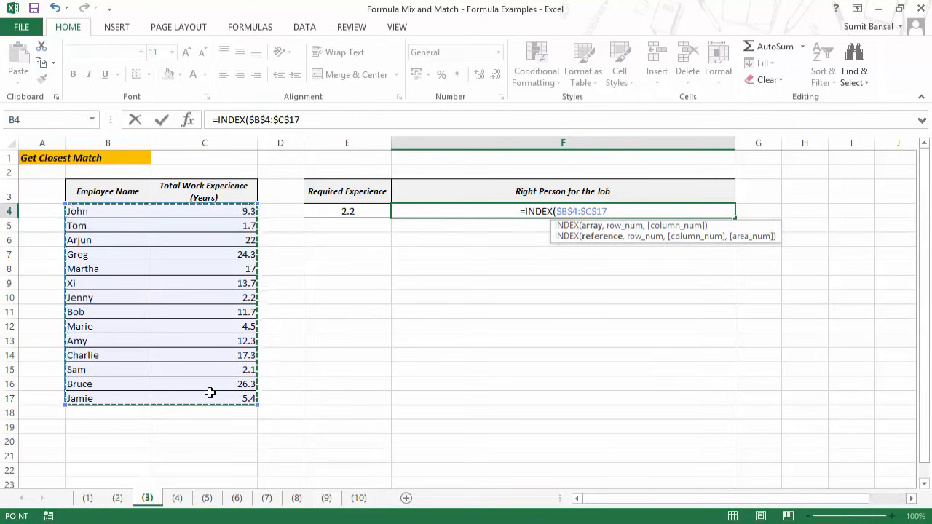
text(,)
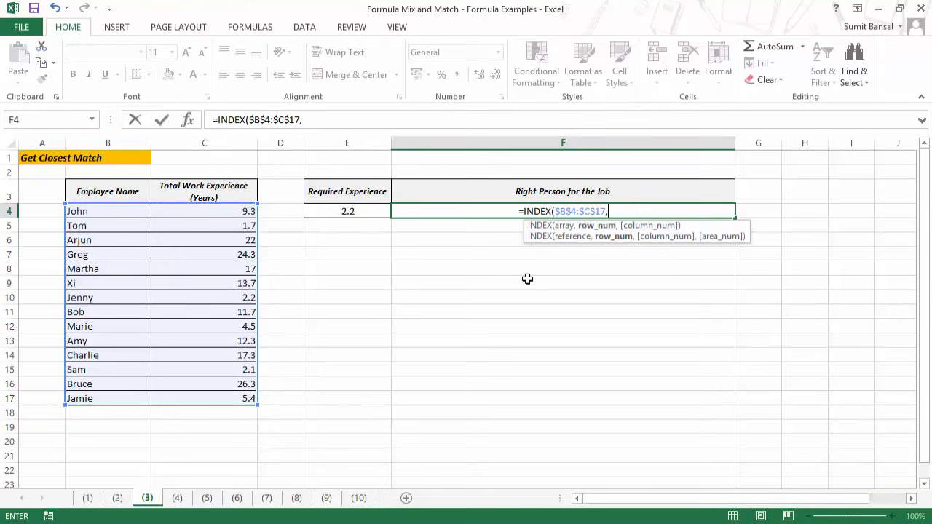
Step: Add a MATCH function as the row number, looking up E4 in $C$4:$C$17 with match type 0
text(matc)
key(Tab)
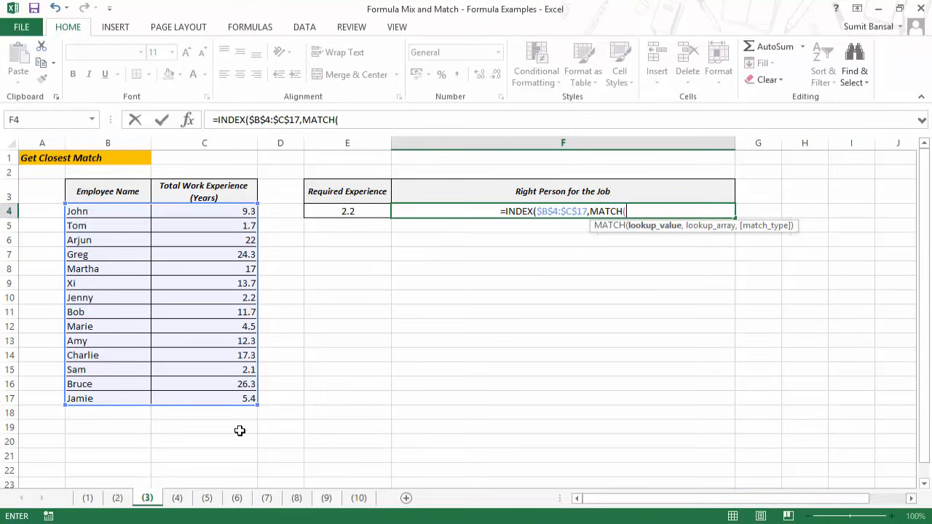
click(359, 213)
text(,)
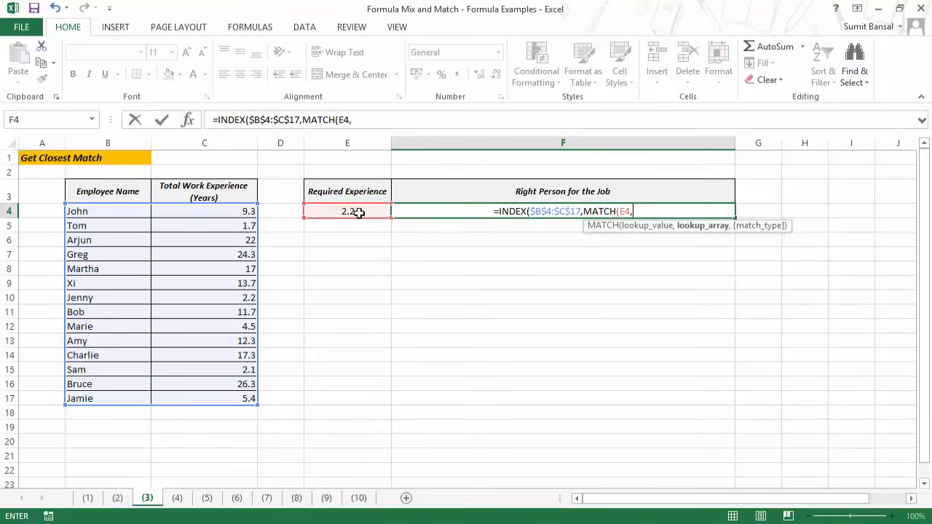
drag(225, 211, 229, 398)
key(F4)
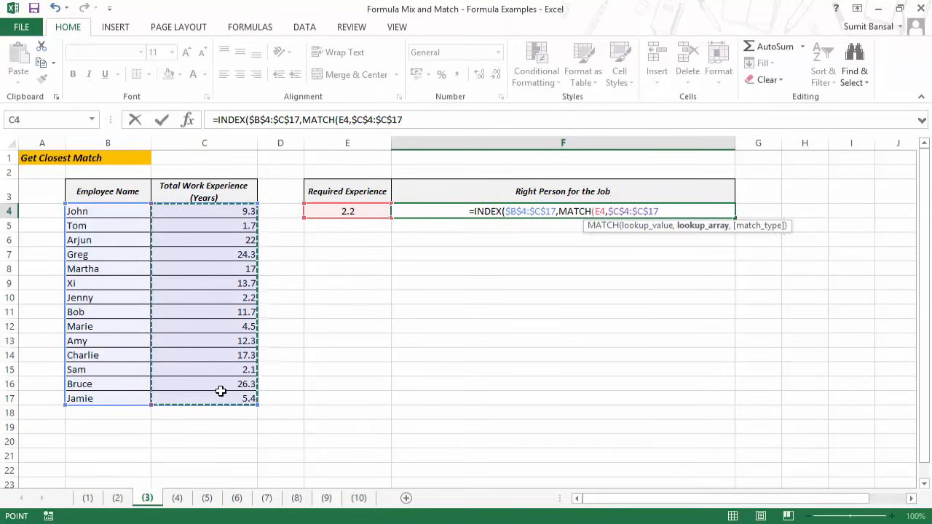
text(,0)
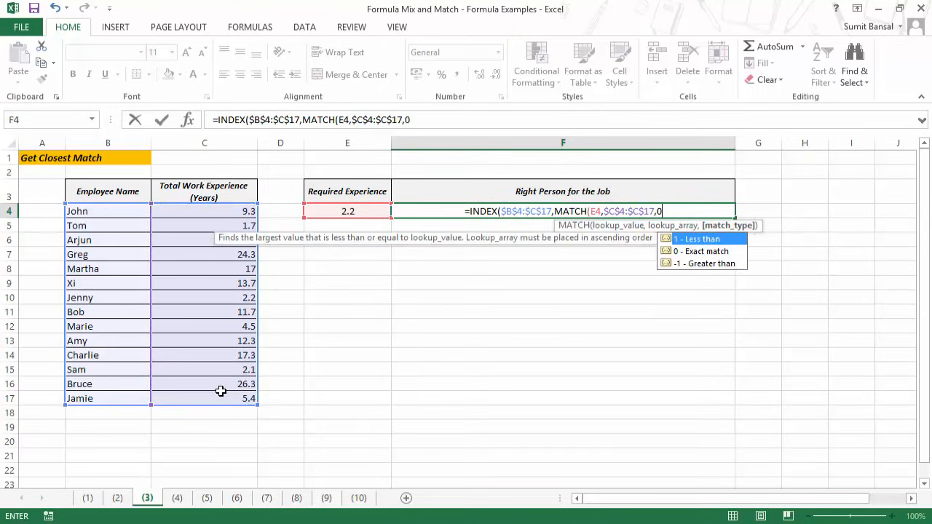
Step: Close the MATCH function, set the INDEX column number to 1 and enter the formula in F4
text(),1)
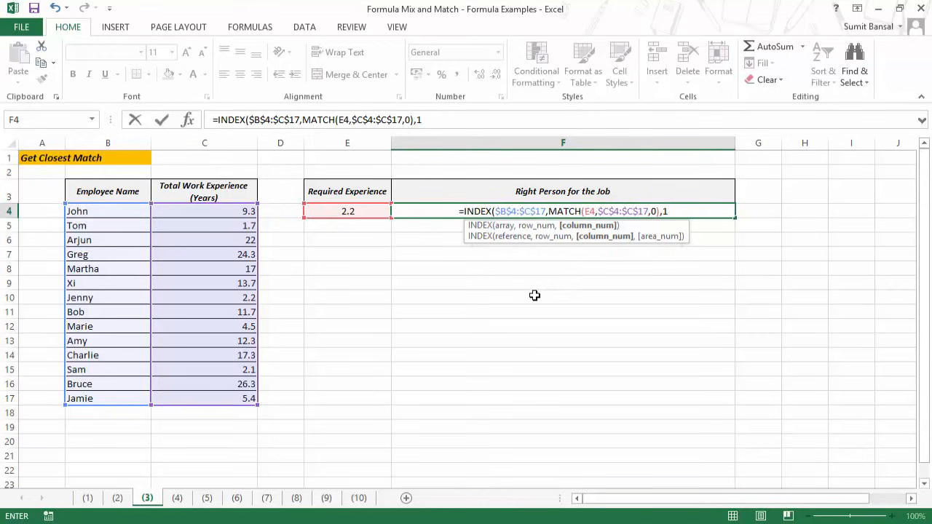
text())
key(Return)
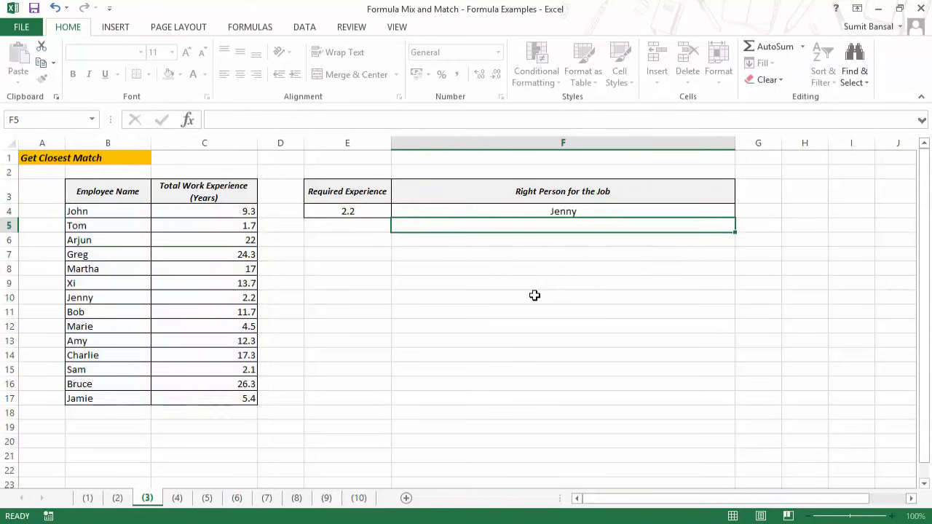
Step: Check the matched employee's row in the table, and set the required experience in E4 to 2.5
key(Up)
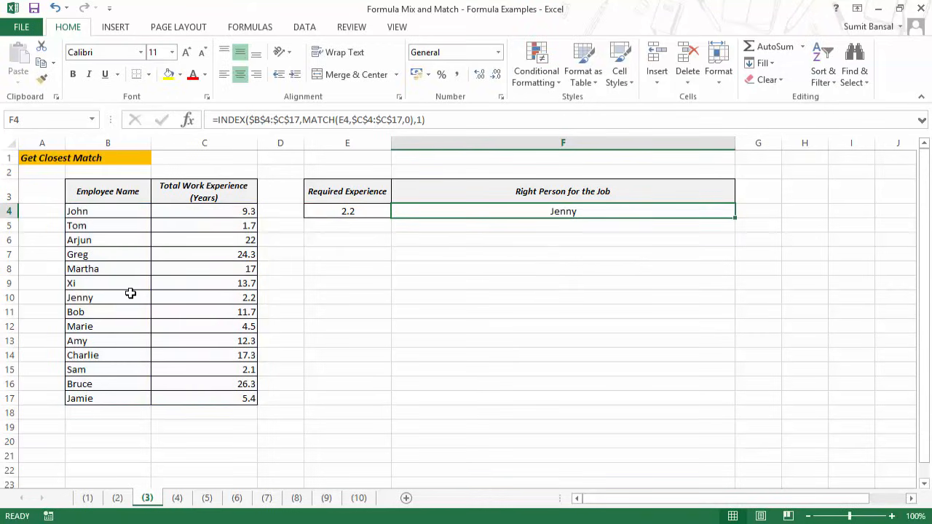
drag(124, 296, 256, 297)
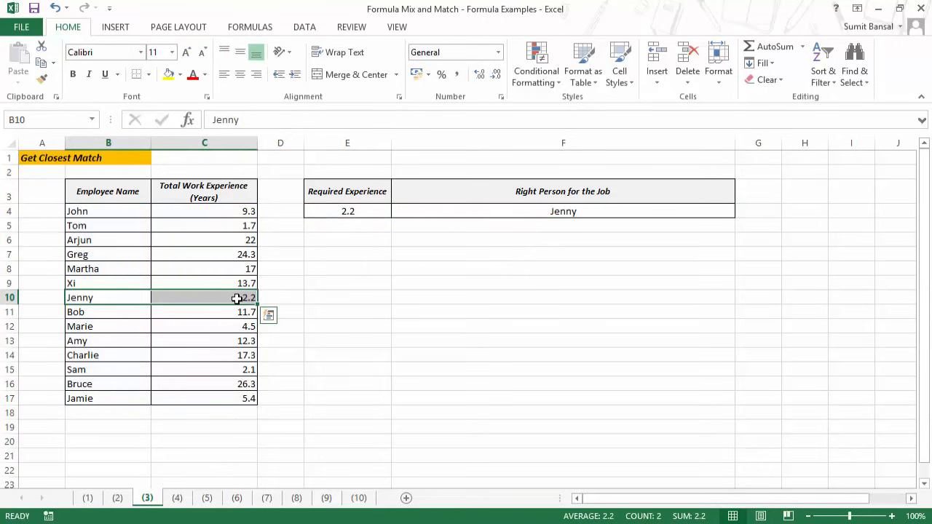
click(349, 213)
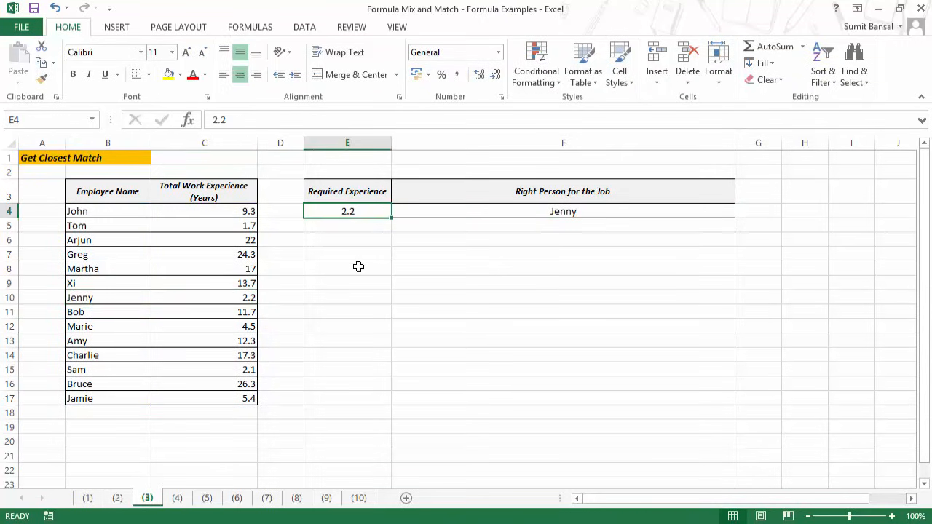
text(2.5)
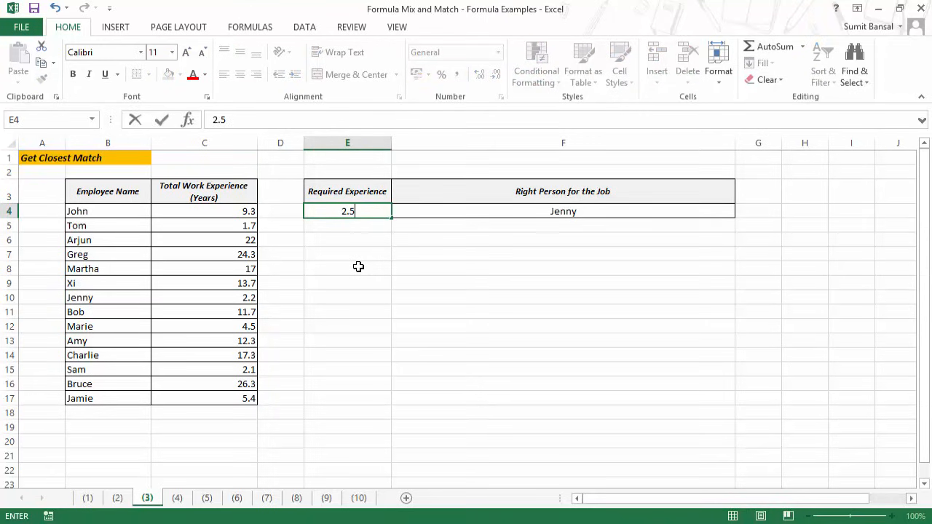
key(Return)
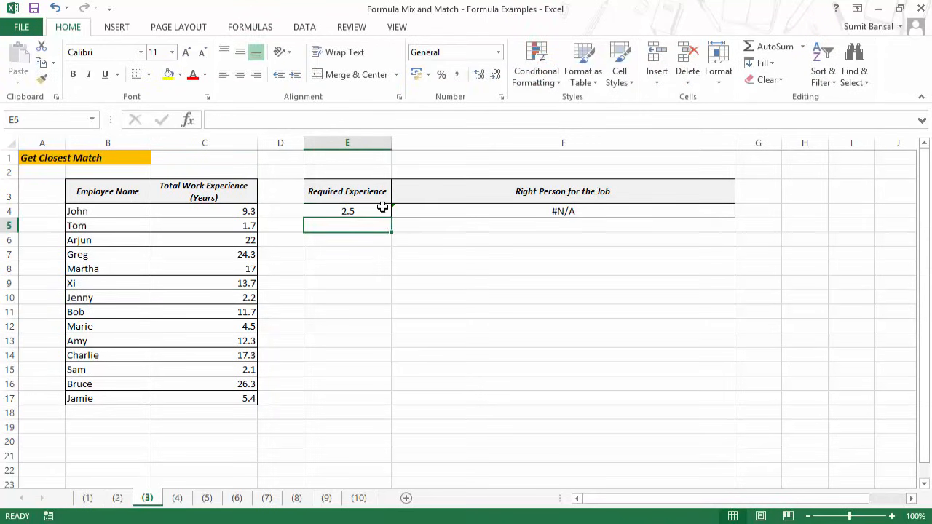
Step: Edit the F4 formula so the MATCH lookup value is MIN(ABS(E4-C4:C17)) instead of E4
click(383, 207)
click(482, 215)
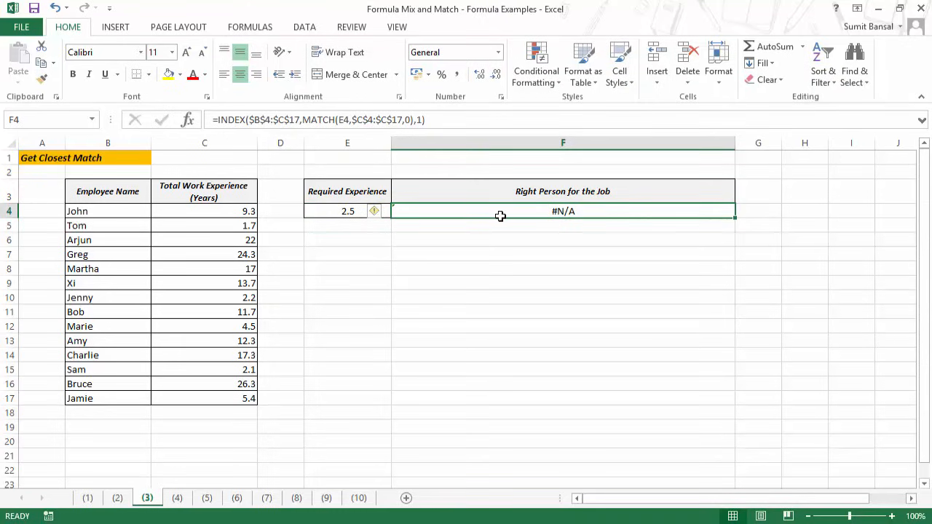
key(F2)
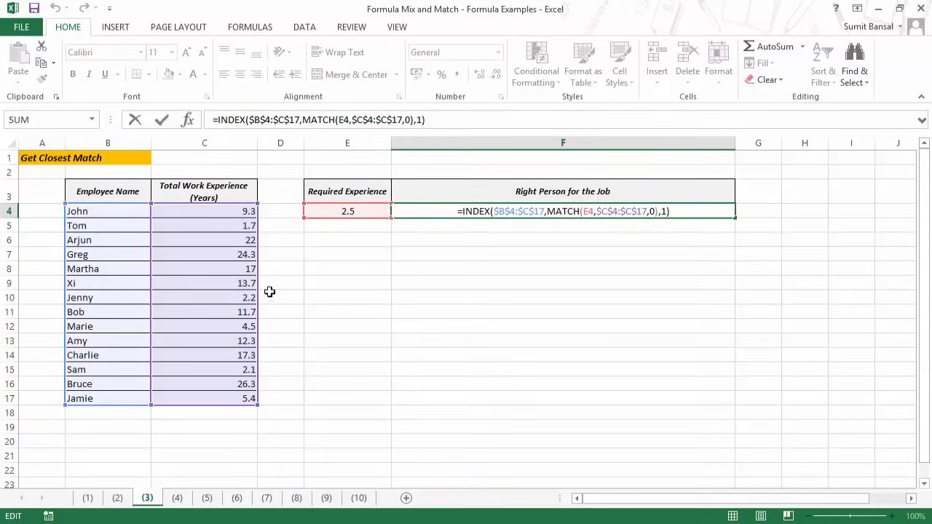
click(584, 210)
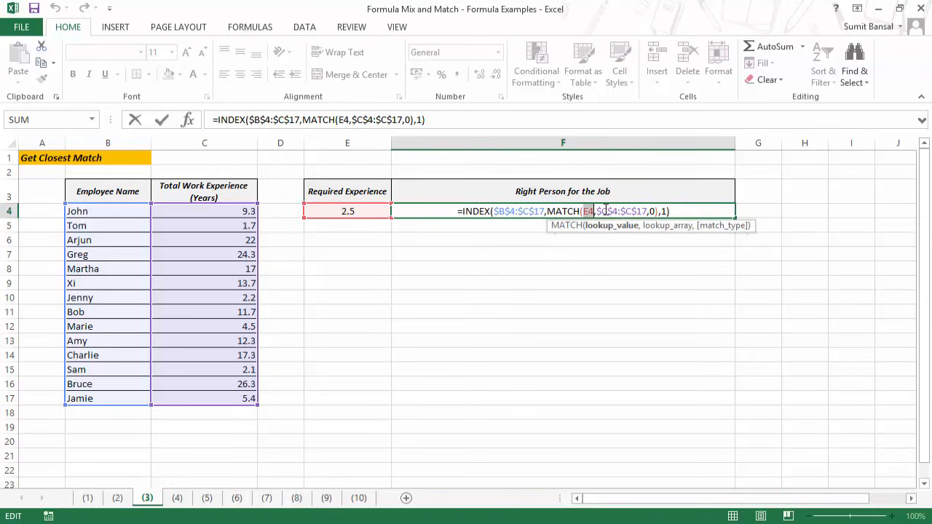
text(MIN()
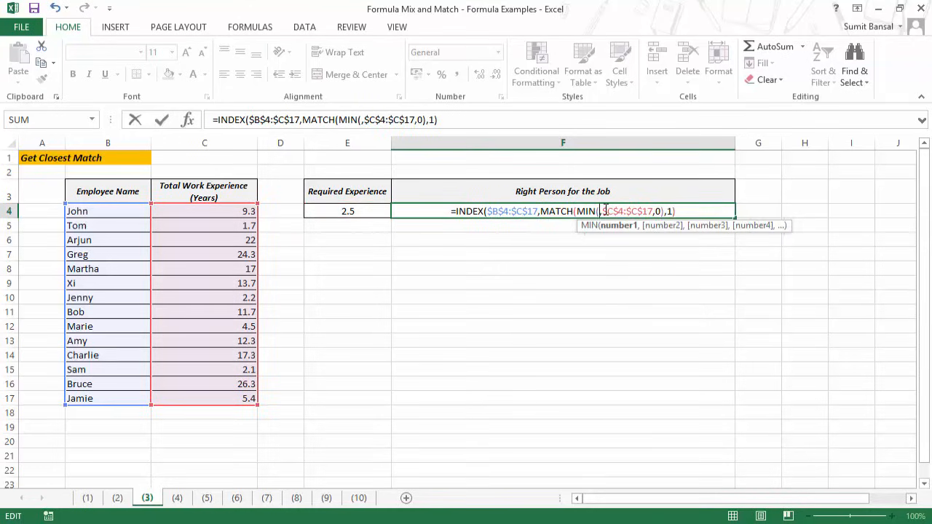
text(ABS()
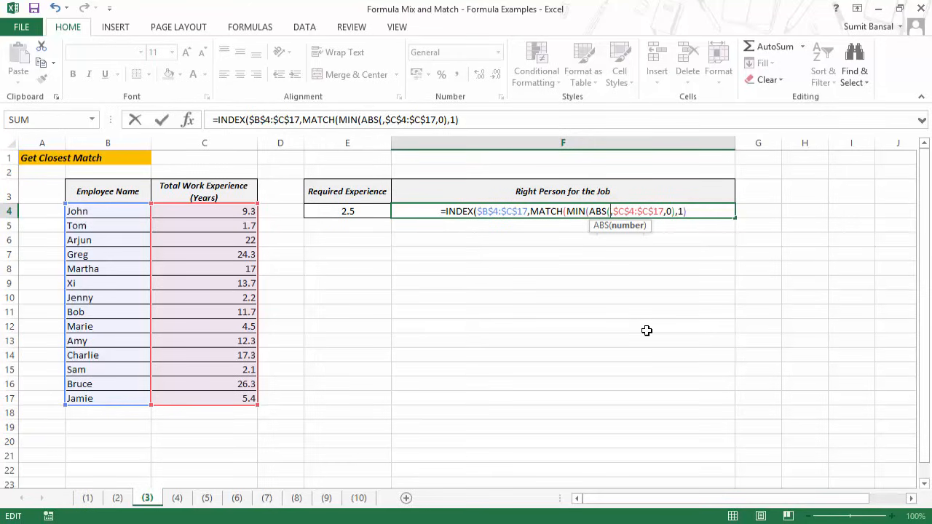
click(358, 212)
text(-)
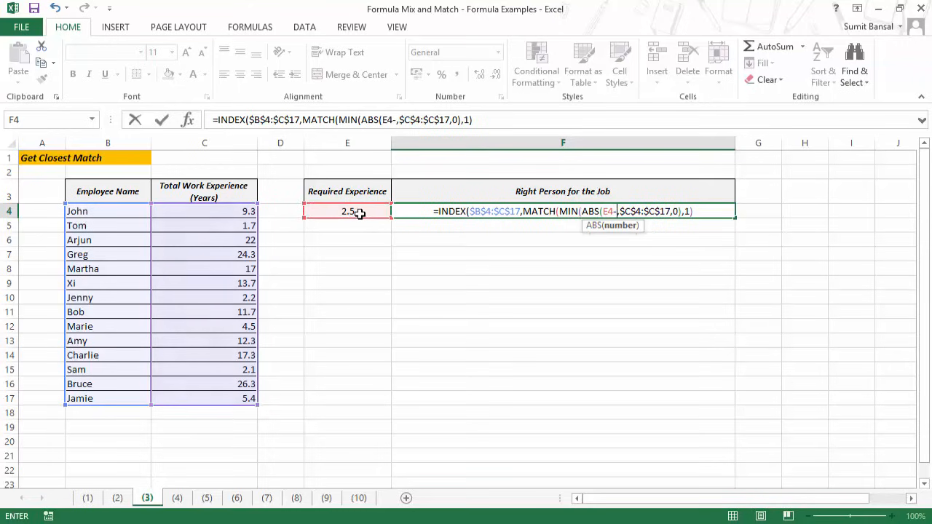
drag(216, 212, 219, 400)
text())
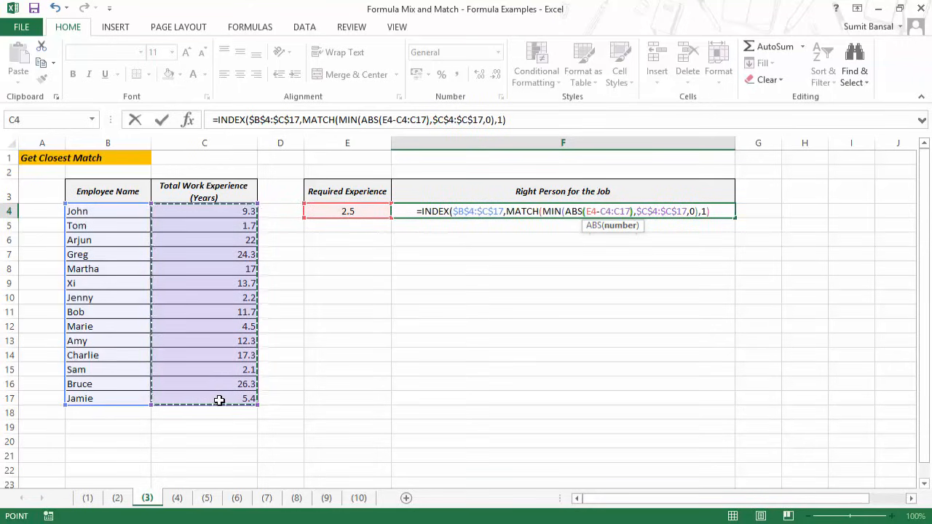
text())
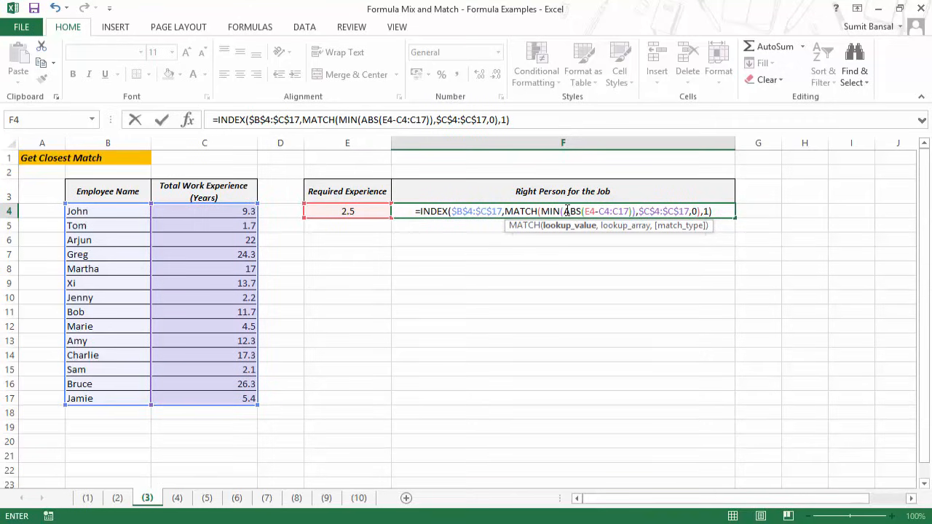
Step: Evaluate the ABS(E4-C4:C17) part and the whole MIN part of the F4 formula in place, restoring the formula text after each
drag(565, 212, 631, 211)
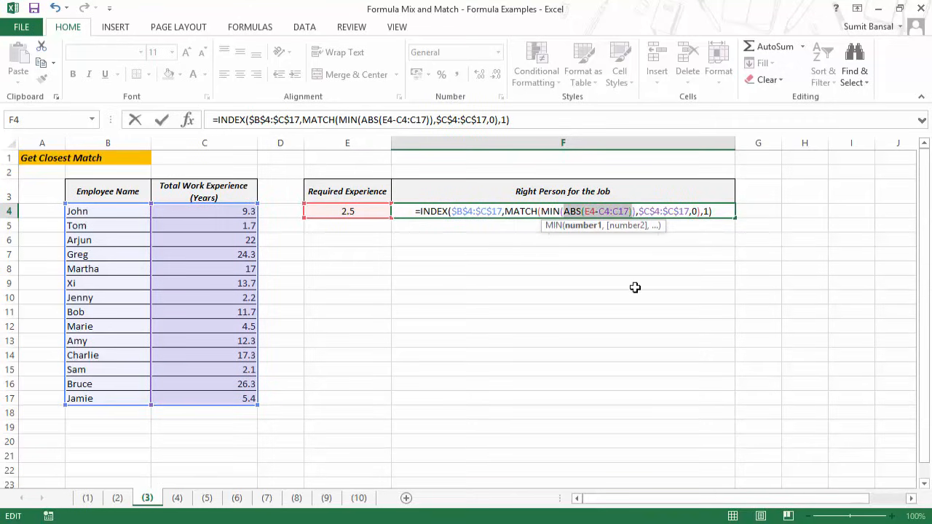
key(F9)
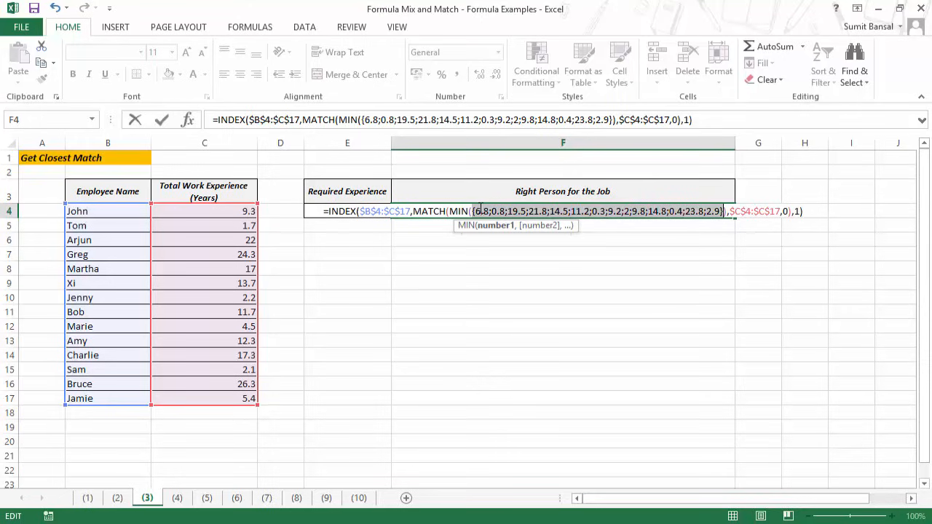
key(ctrl+z)
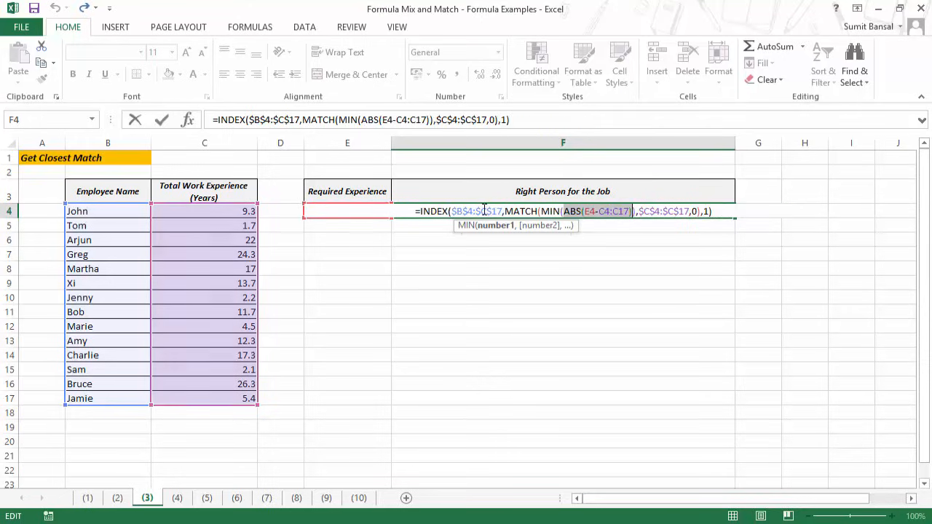
drag(541, 211, 636, 212)
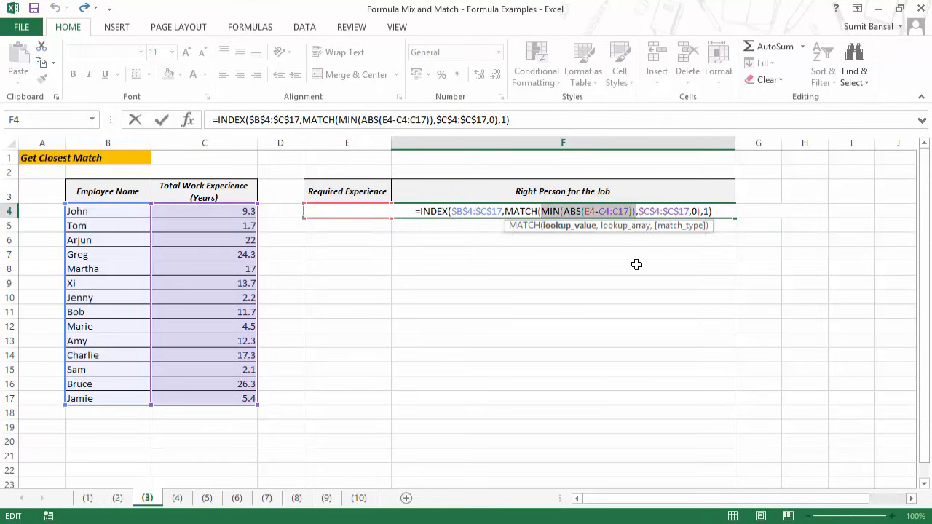
key(F9)
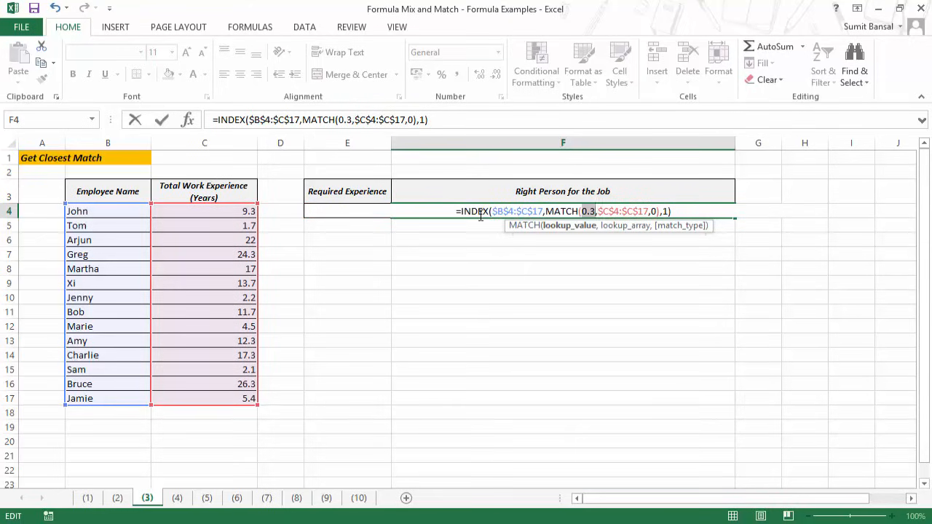
key(ctrl+z)
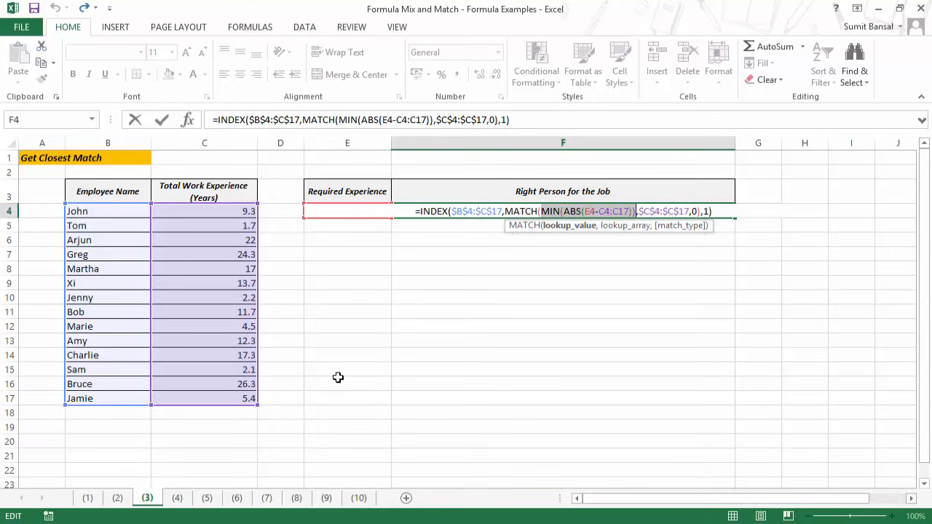
Step: Insert ABS(E4- before the $C$4:$C$17 lookup array in the MATCH function
click(640, 211)
text(ABS()
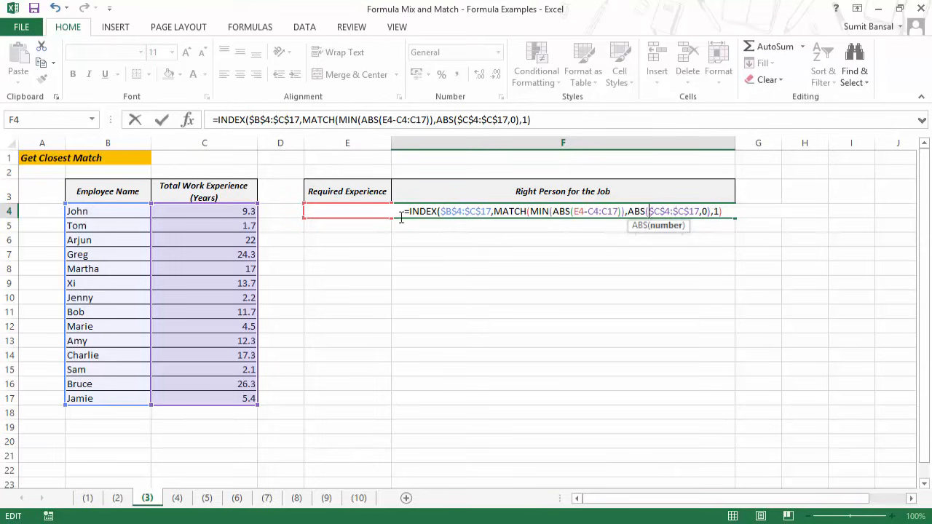
click(309, 214)
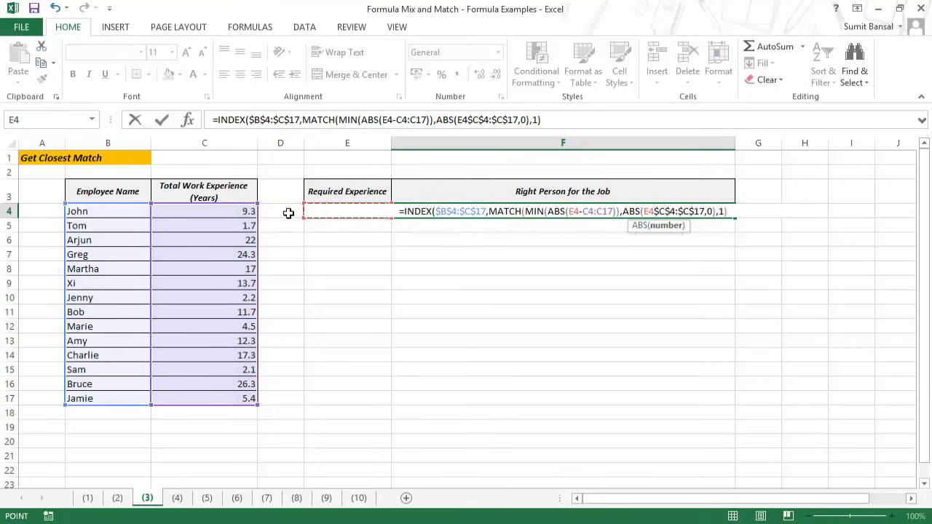
text(-)
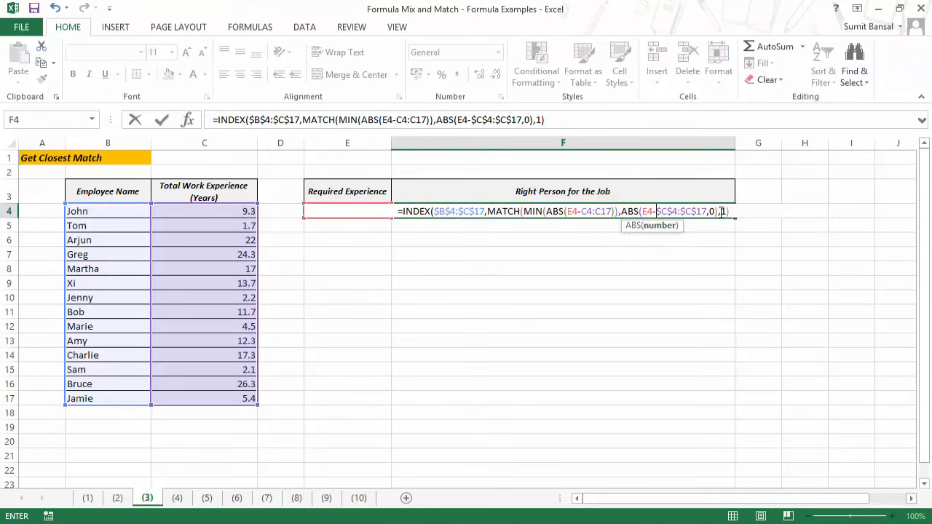
Step: Try to evaluate the ABS lookup array portion of the F4 formula in place
drag(624, 211, 716, 211)
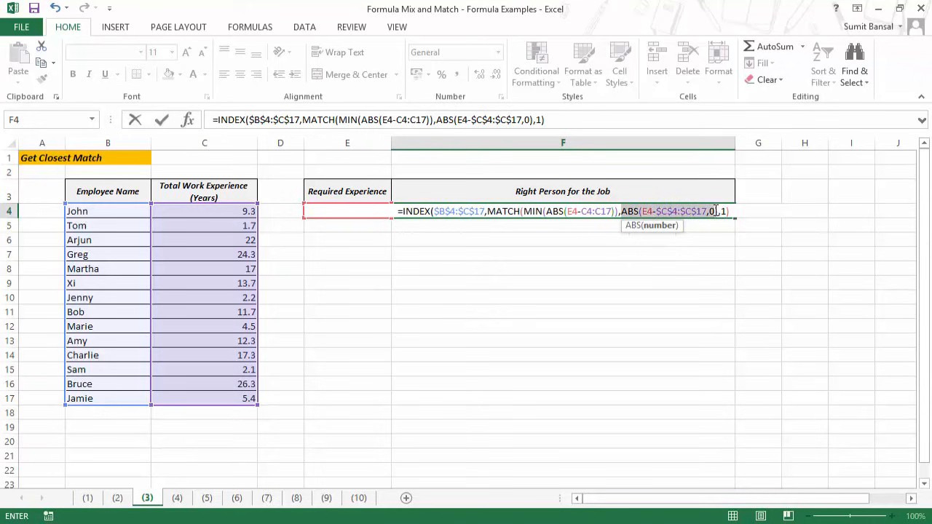
key(F9)
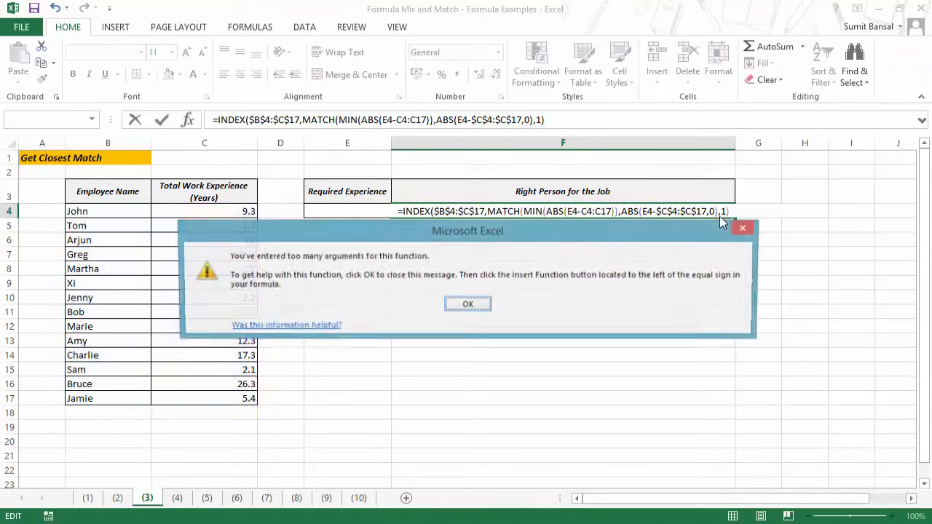
key(Return)
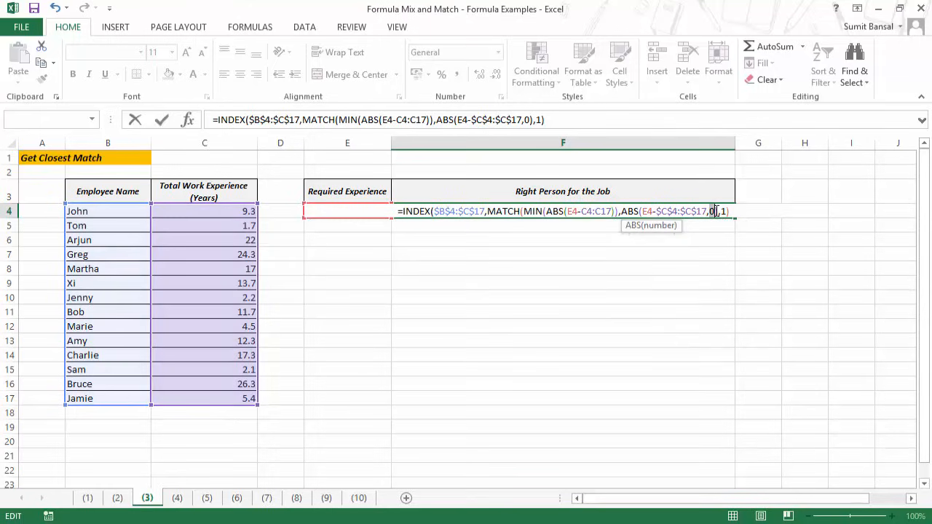
Step: Close the ABS function directly after $C$4:$C$17 and re-enter 0 as the MATCH match type
key(BackSpace)
key(BackSpace)
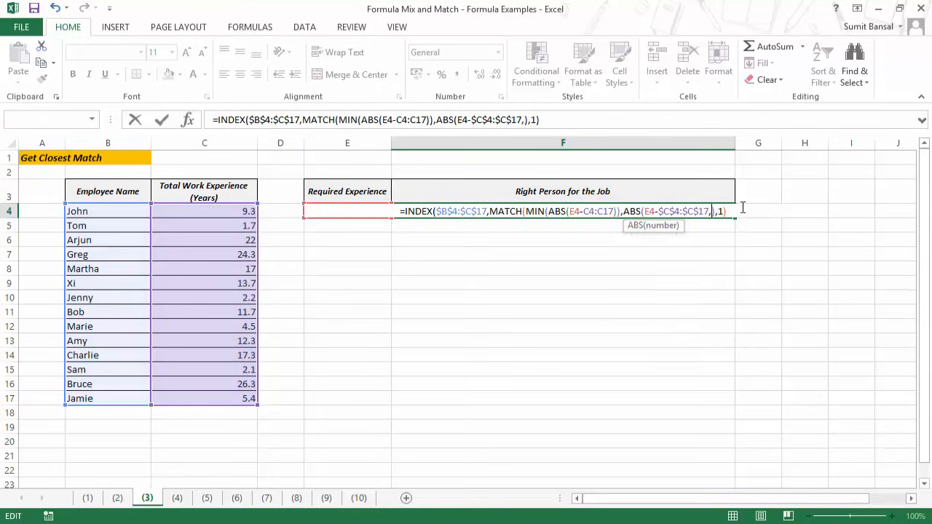
text(,0)
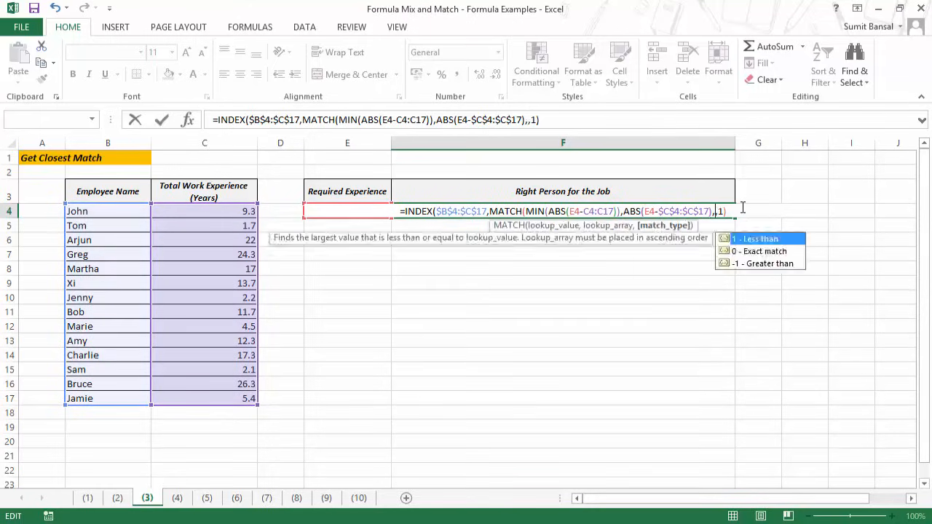
Step: Evaluate the ABS(E4-$C$4:$C$17) lookup array in place to inspect the differences, and restore the formula text
drag(622, 212, 711, 211)
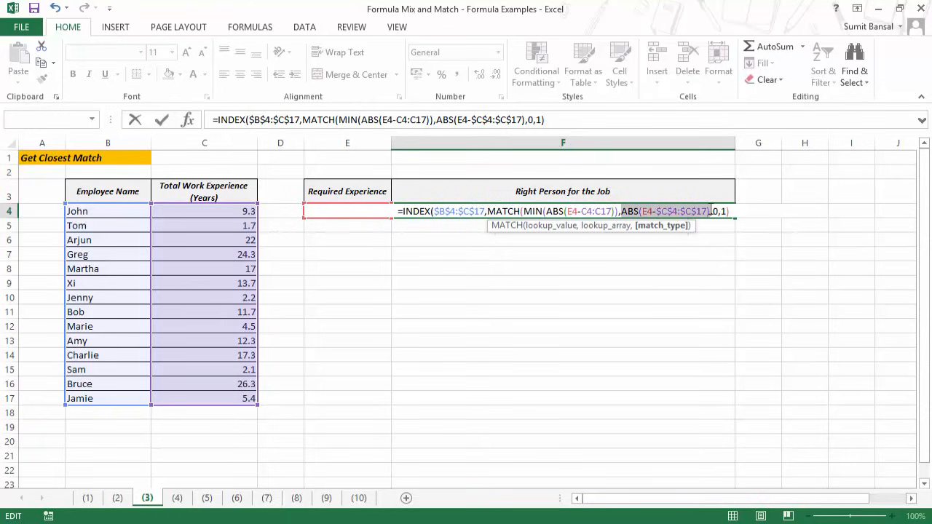
drag(710, 211, 714, 211)
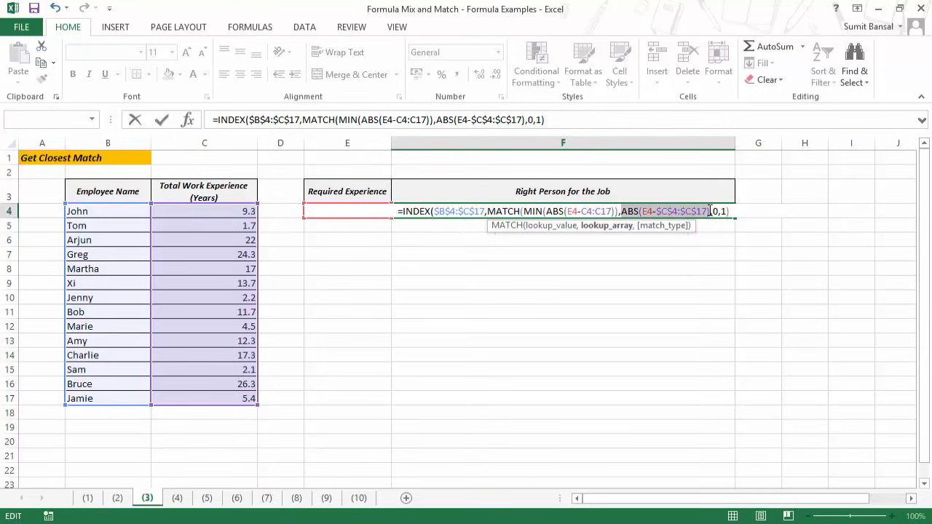
key(F9)
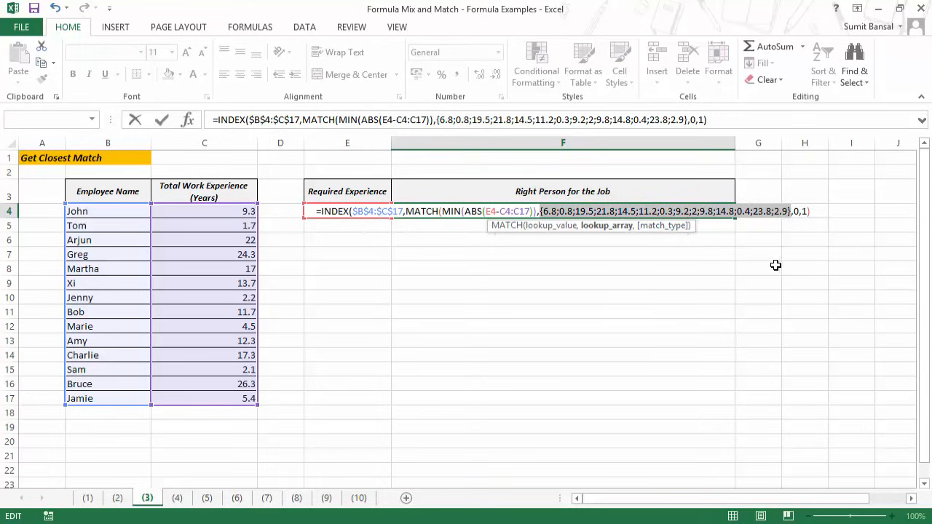
key(ctrl+z)
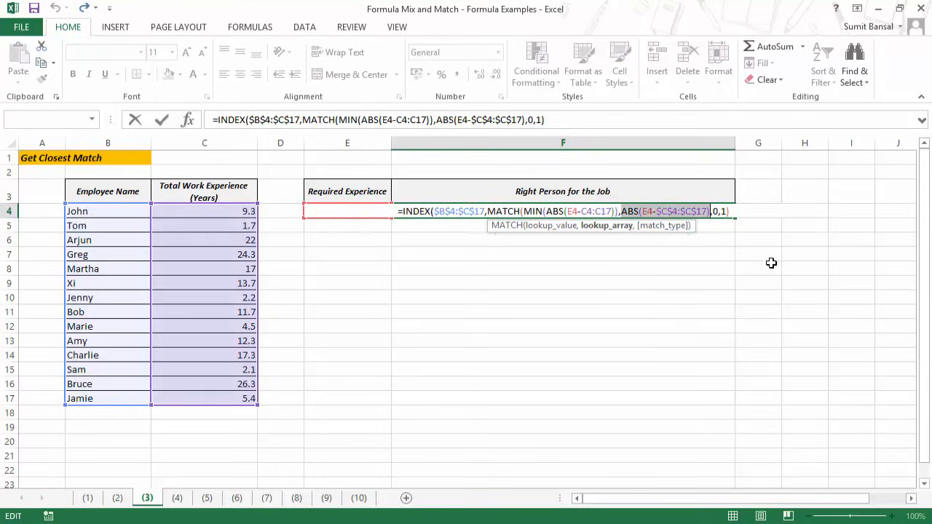
Step: Close the MATCH function after its 0 match type and enter the F4 INDEX formula as an array formula
click(717, 211)
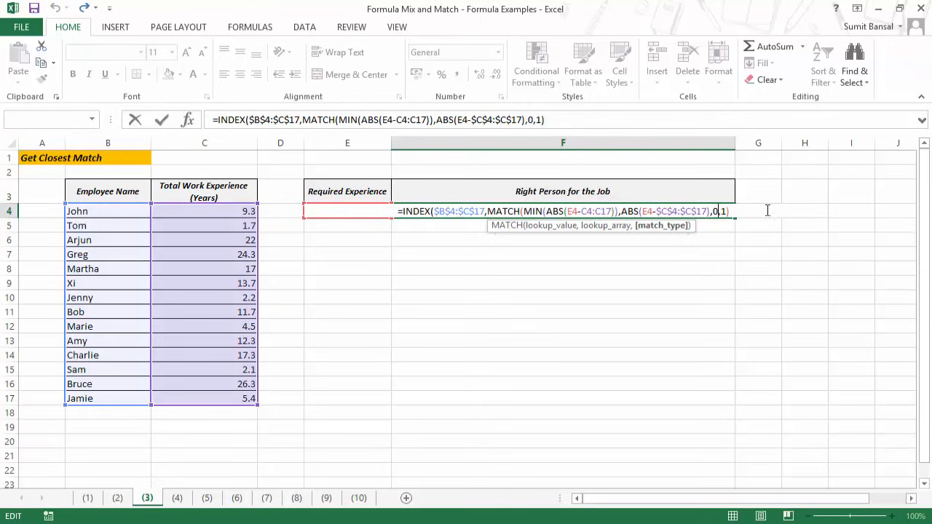
text())
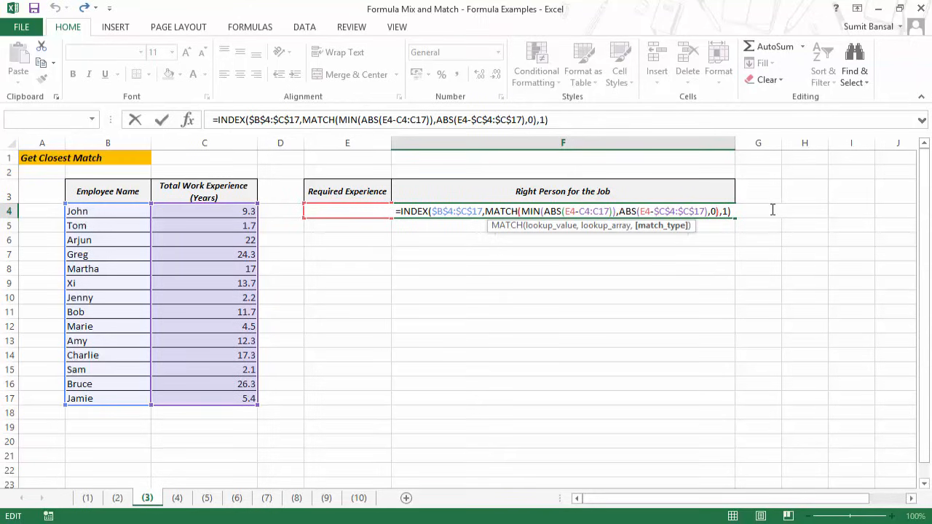
key(Right)
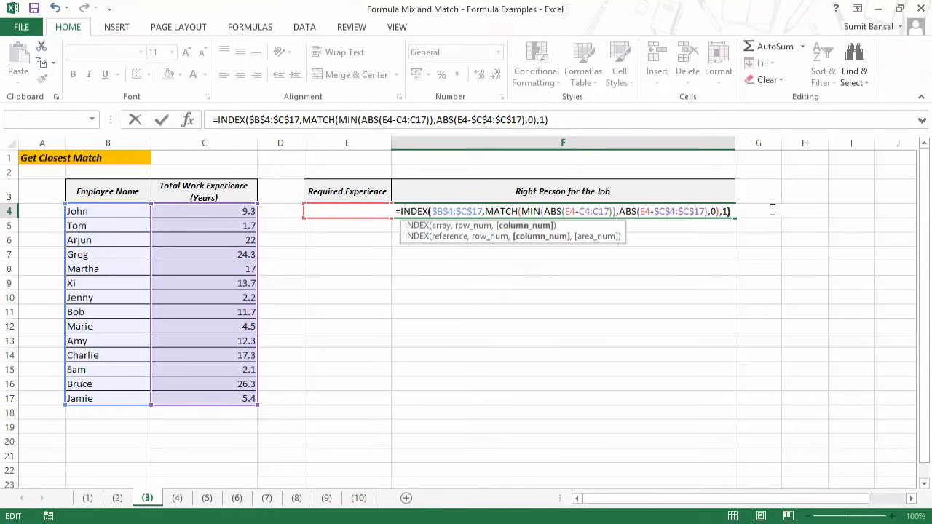
key(Right)
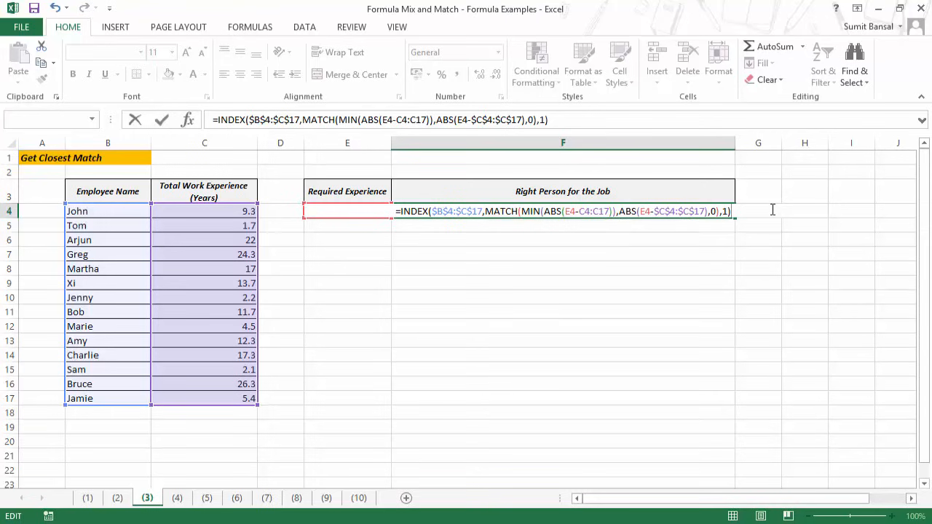
key(ctrl+shift+Return)
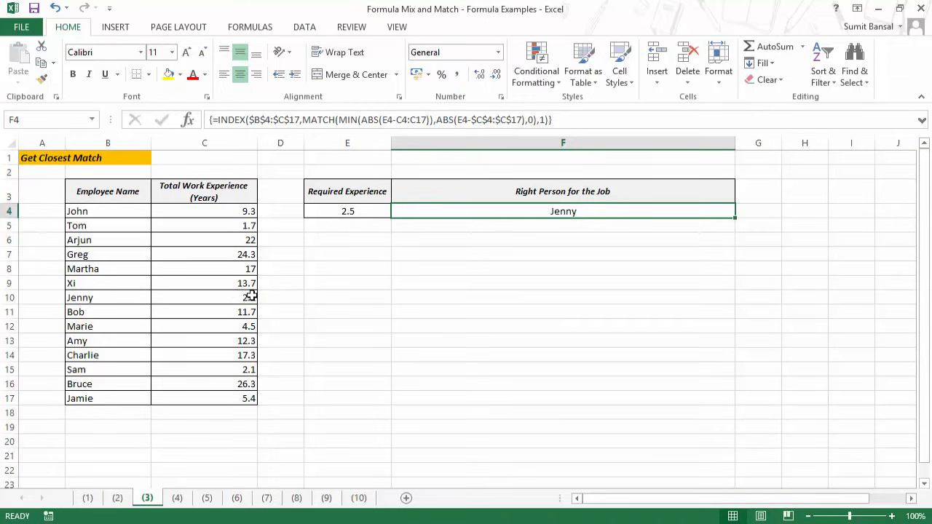
Step: Test the closest-match formula by setting the required experience in E4 to 2 and then 7, and select the matching employee's row
click(333, 209)
text(2)
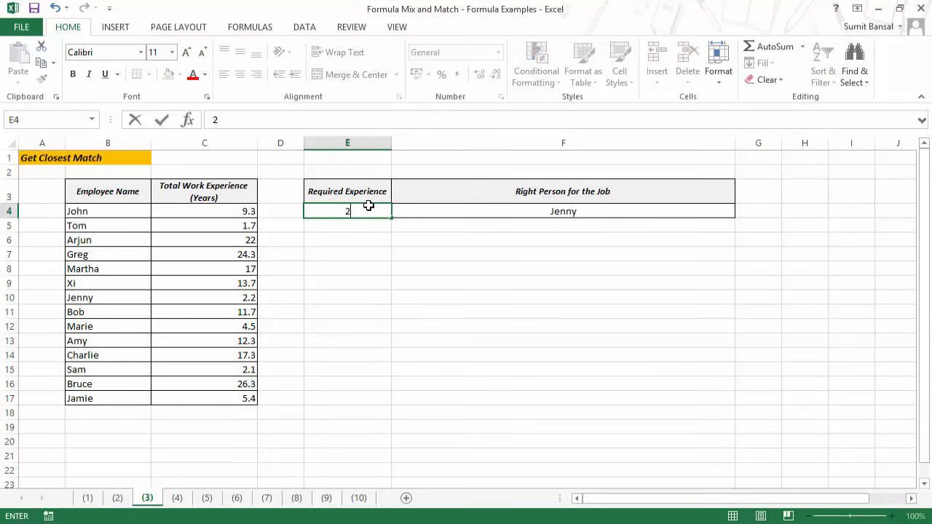
key(Return)
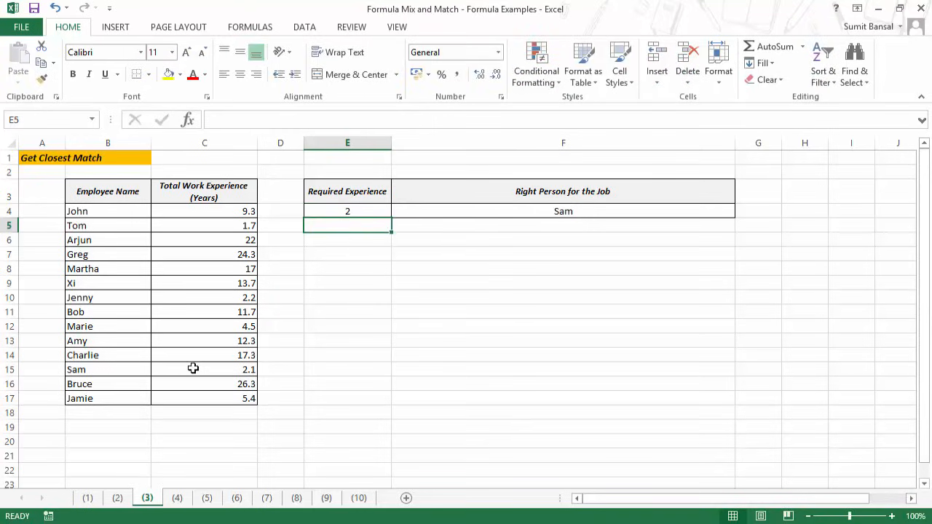
click(343, 211)
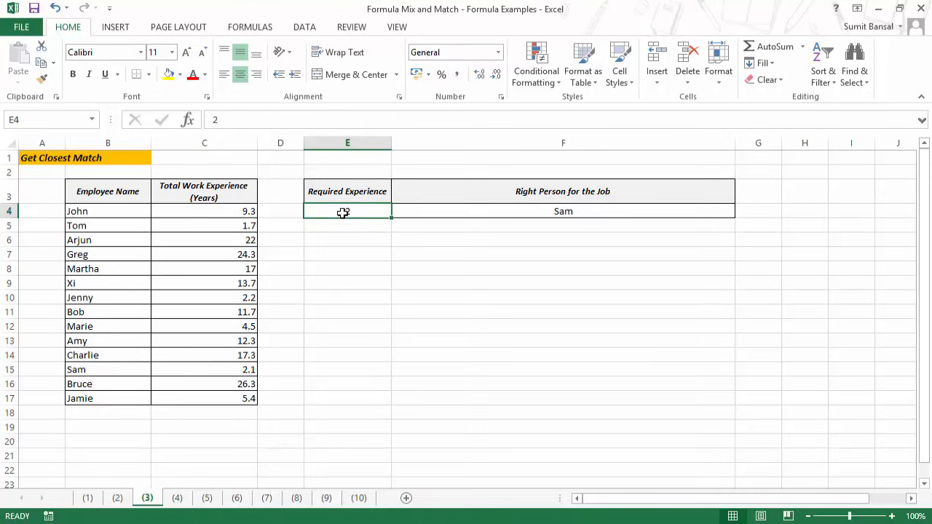
text(7)
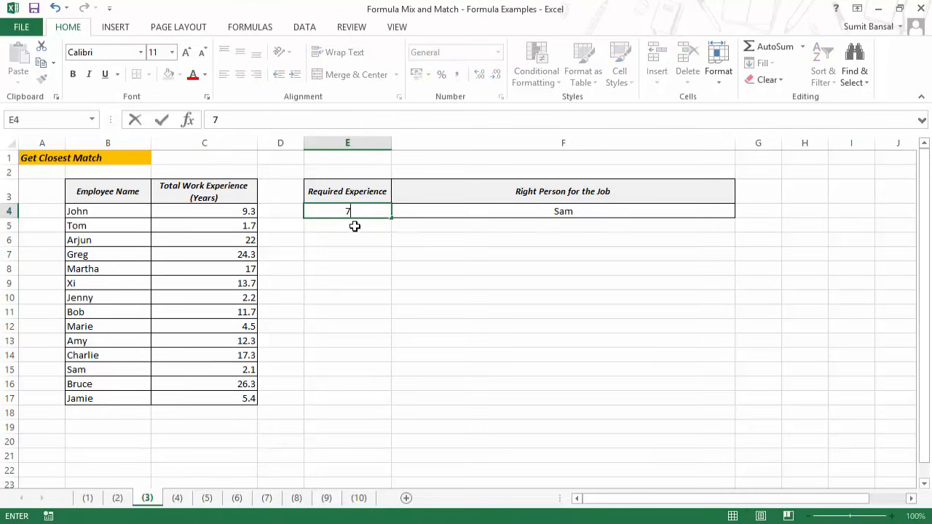
key(Return)
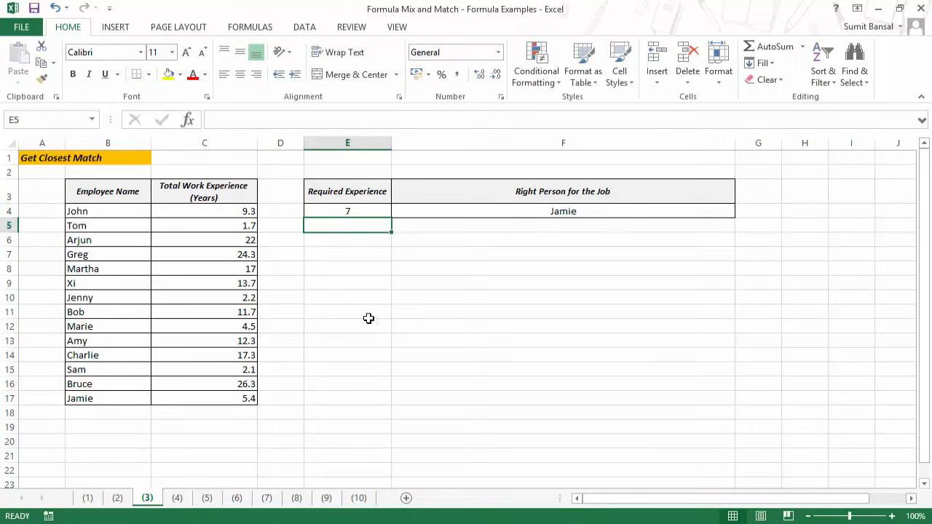
drag(131, 402, 197, 399)
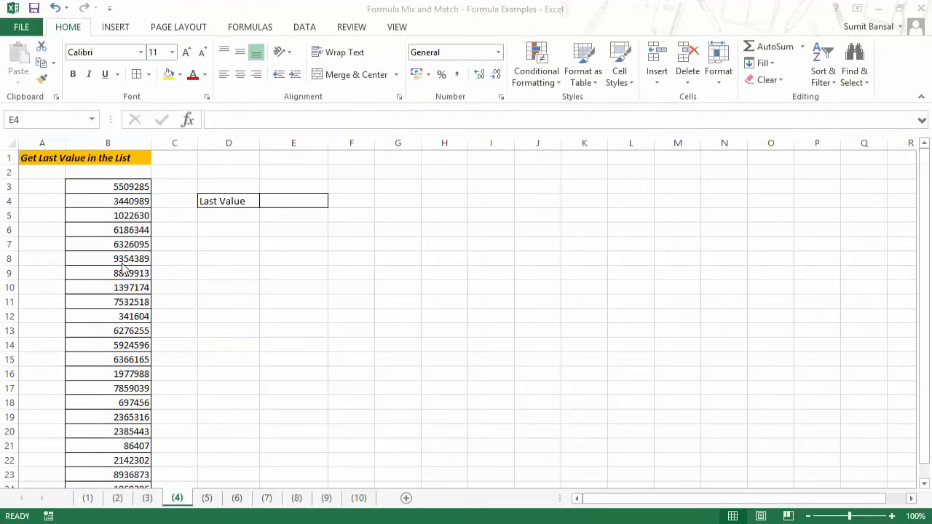
Step: Locate the list's last value in B24 and start a VLOOKUP formula in E4 with 9.9999999E+307 as the lookup value
scroll(139, 353, down, 2)
scroll(139, 352, up, 2)
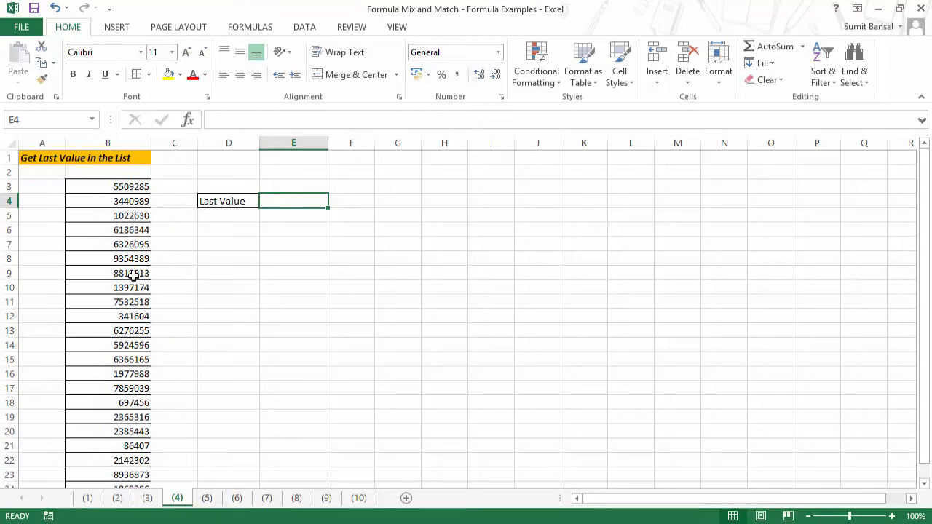
scroll(133, 275, down, 2)
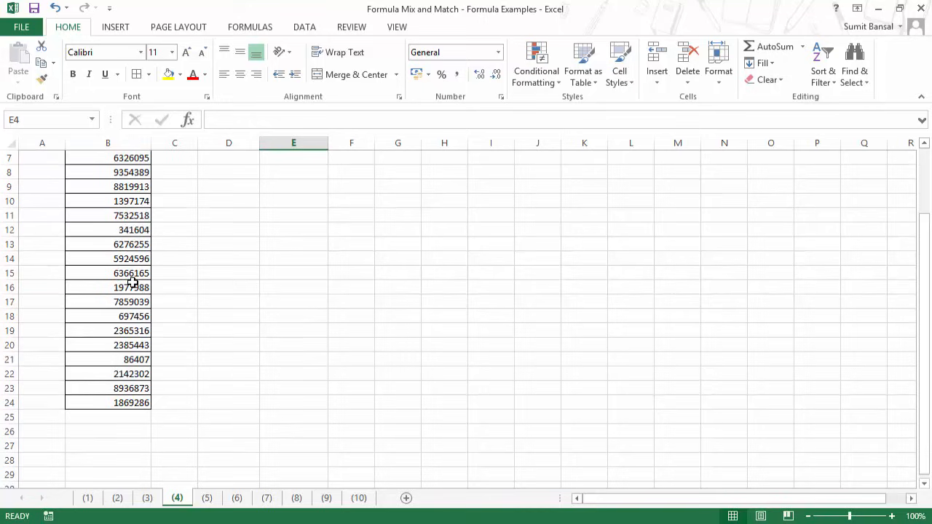
click(131, 404)
scroll(243, 364, up, 2)
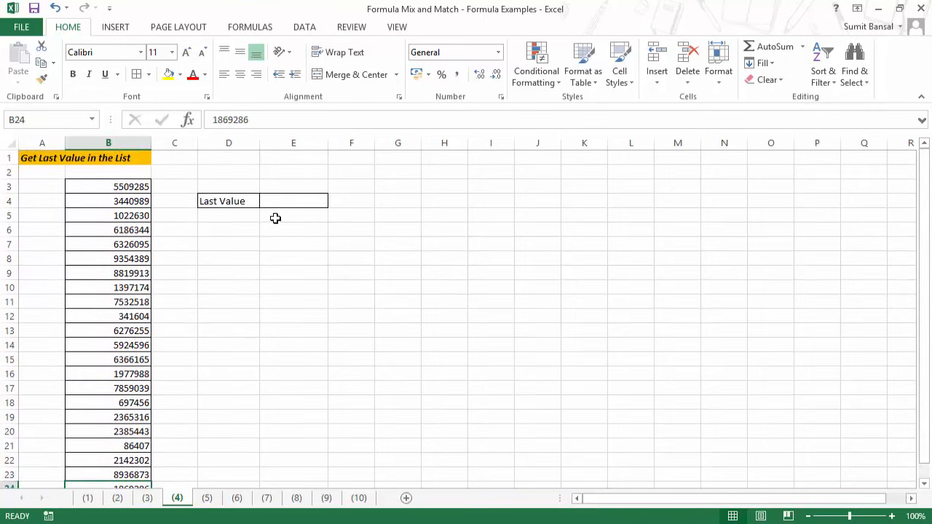
click(276, 202)
text(=)
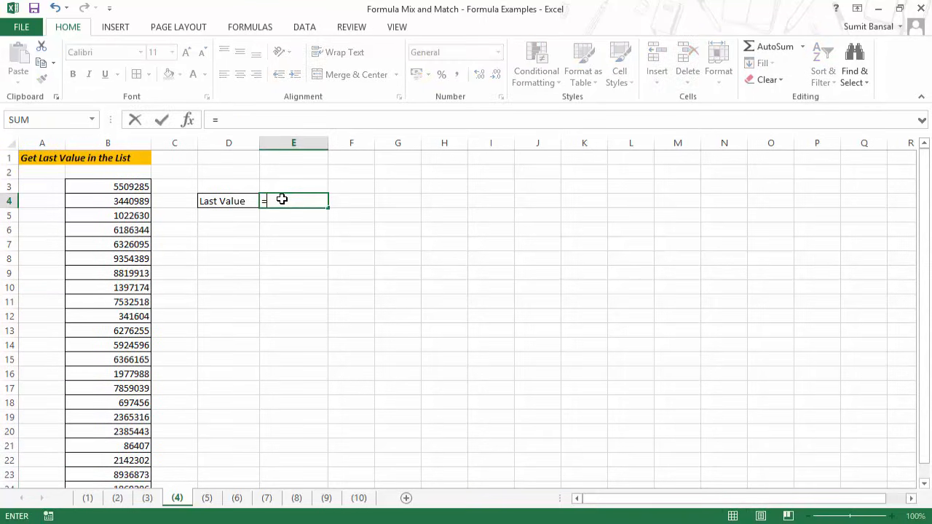
text(vloo)
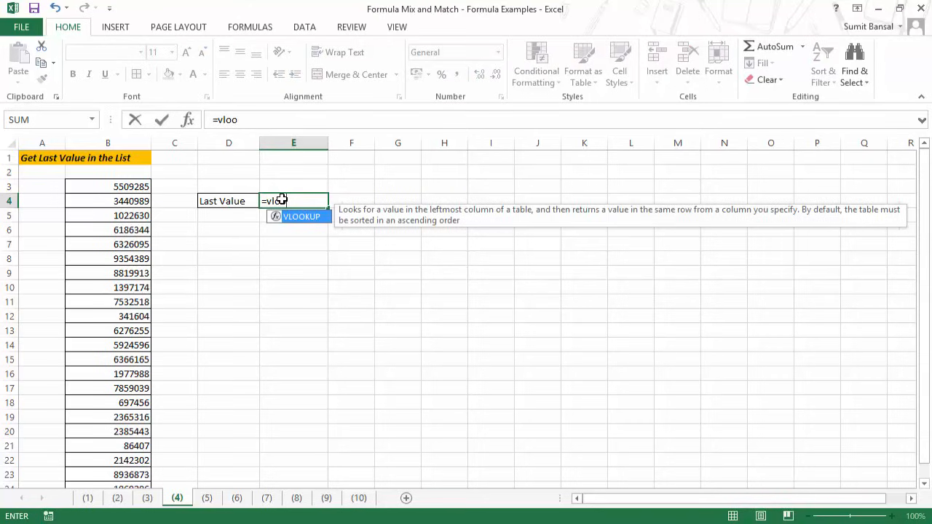
key(Tab)
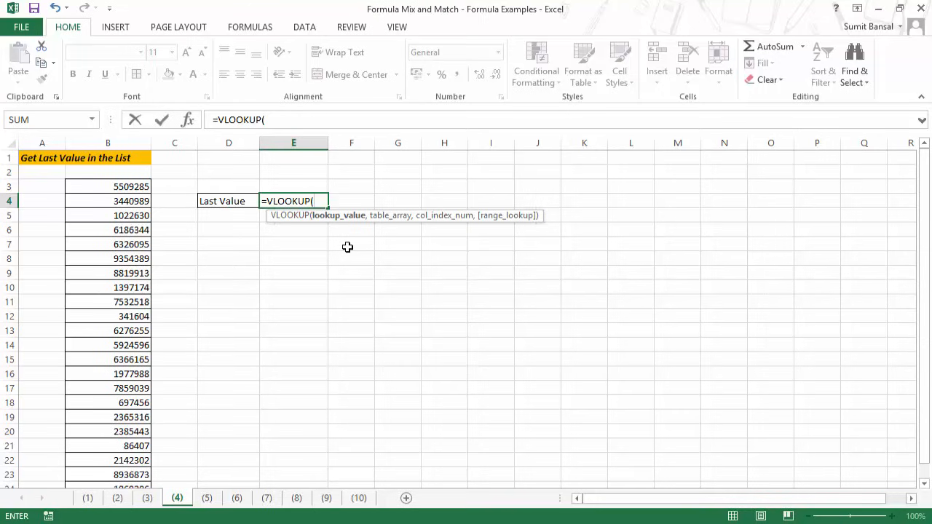
text(9.9999999E)
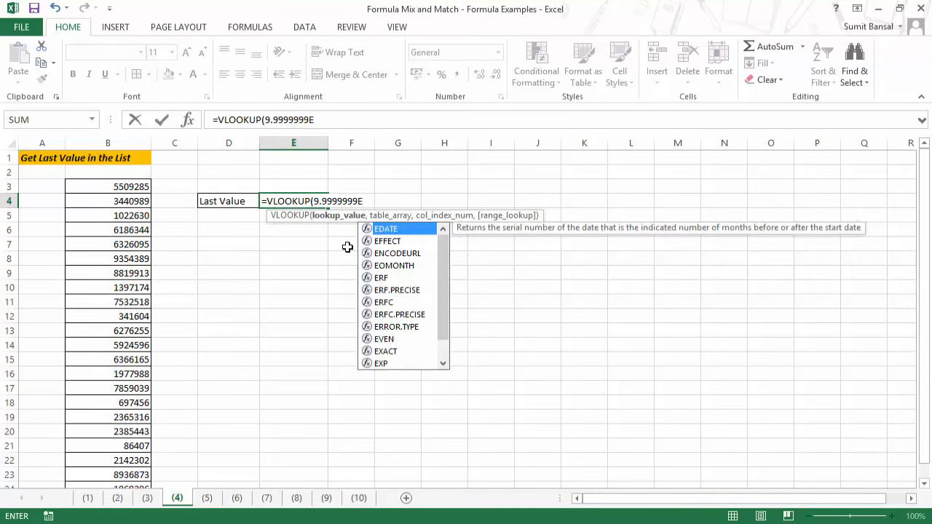
text(+307)
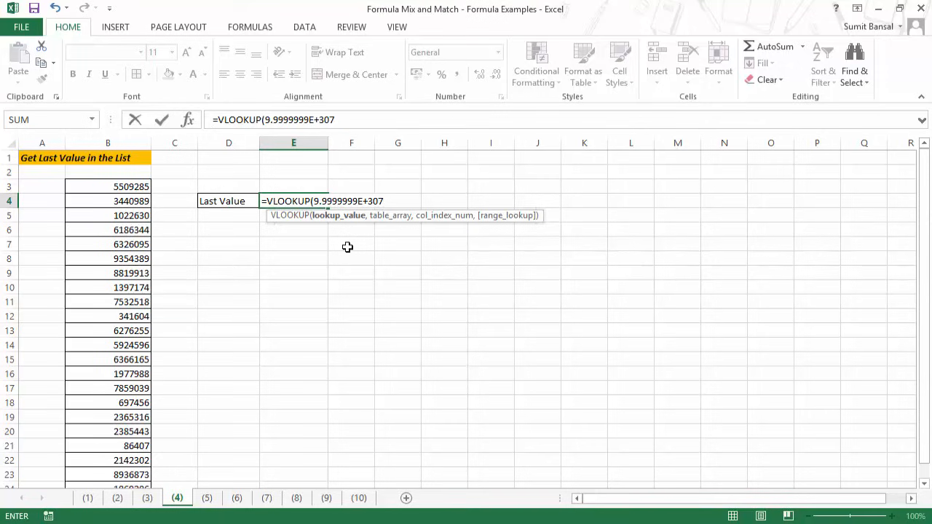
text(,)
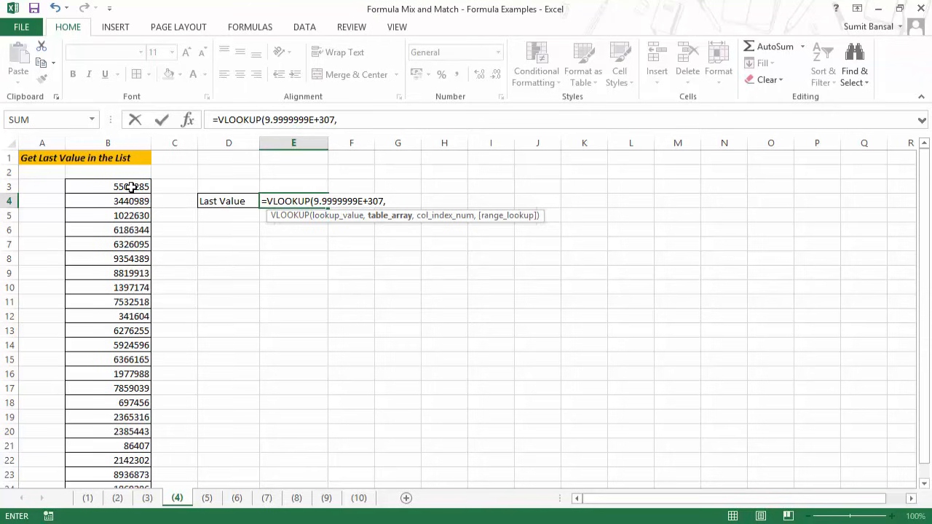
Step: Complete the E4 VLOOKUP with table array $B$3:$B$24, column index 1 and range lookup 1, and enter the formula
drag(131, 187, 168, 437)
key(F4)
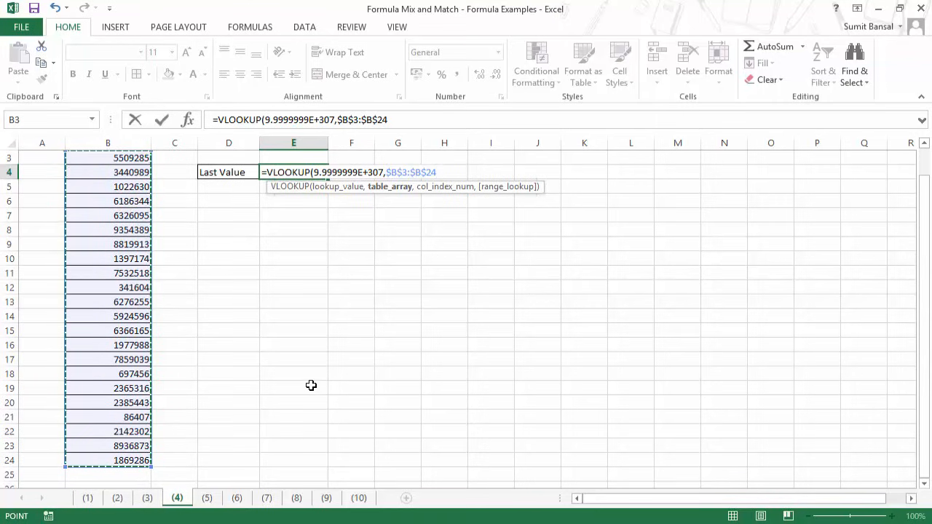
text(,)
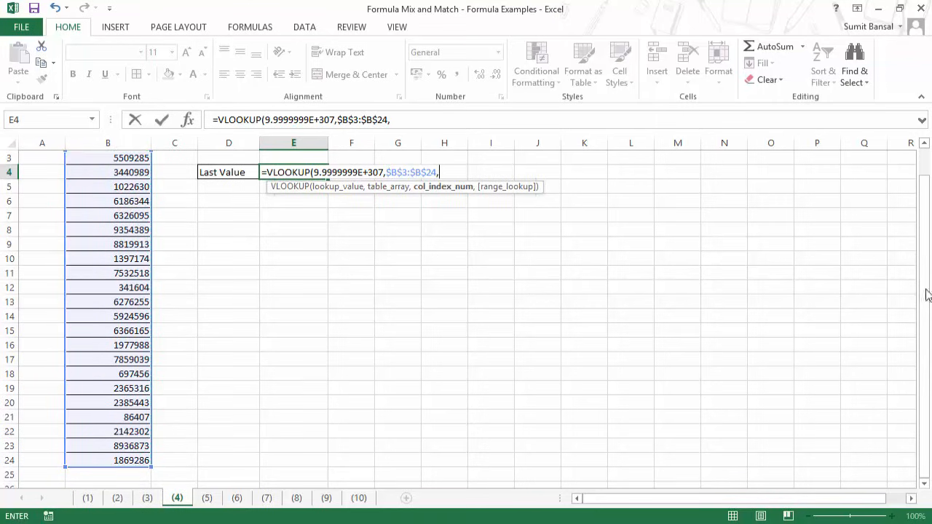
drag(928, 295, 928, 229)
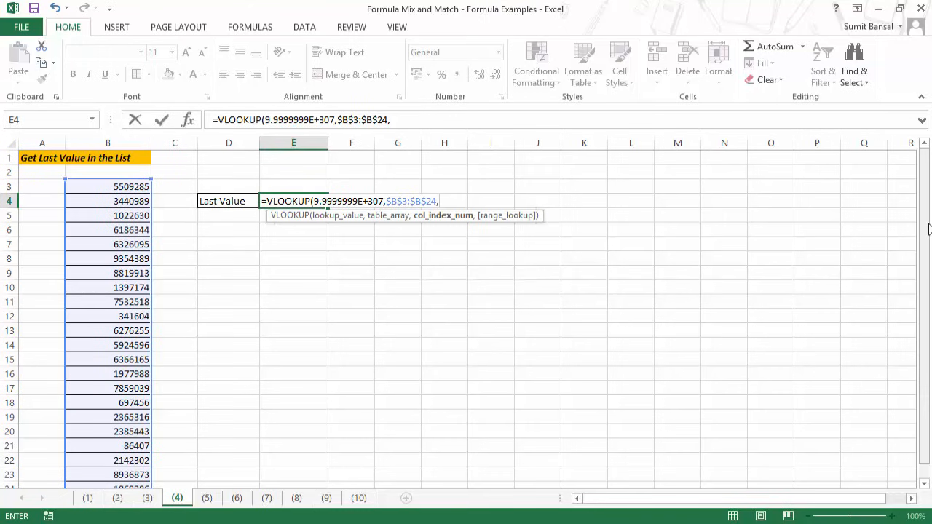
text(1,1)
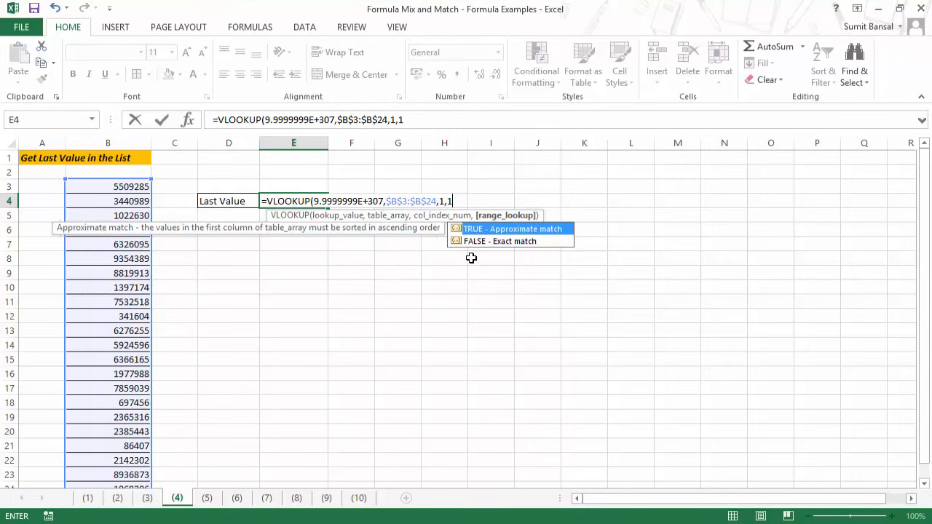
text())
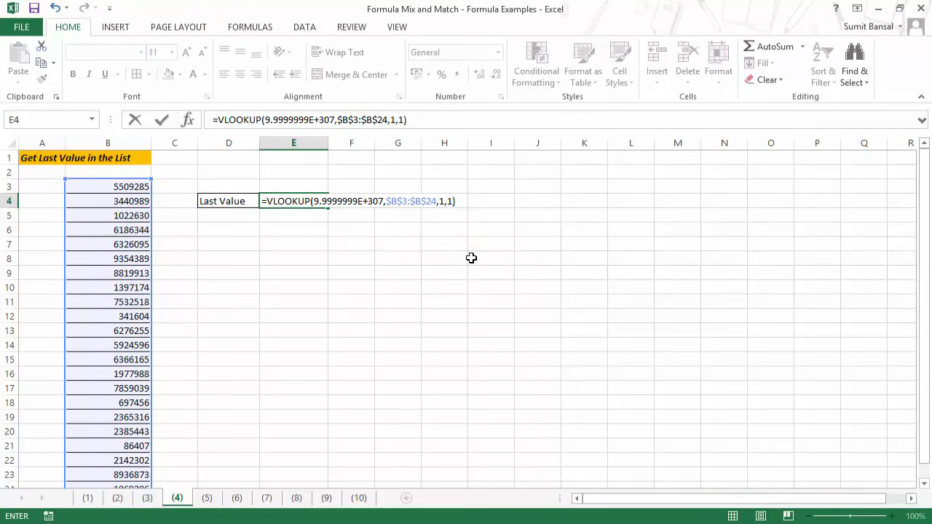
key(Return)
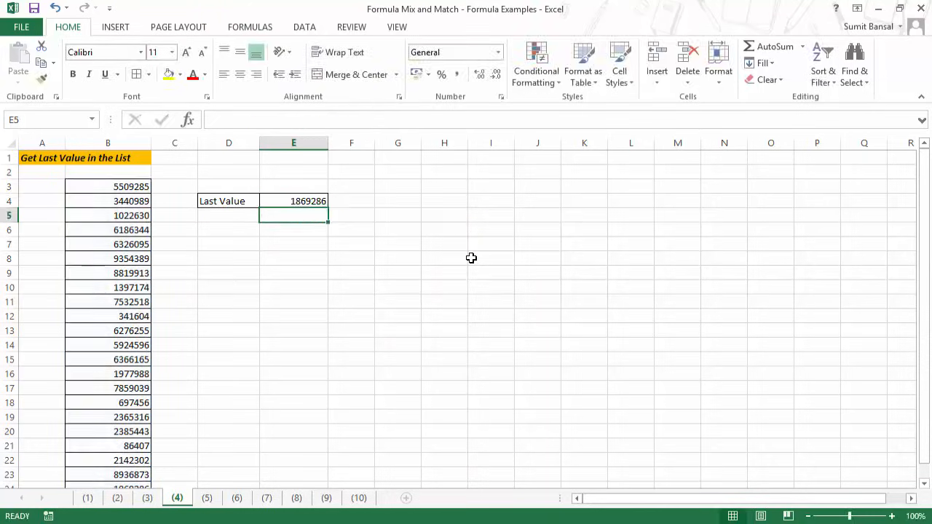
Step: Compare the E4 result and its VLOOKUP arguments with the numbers in column B down to B24
key(Up)
scroll(181, 403, down, 2)
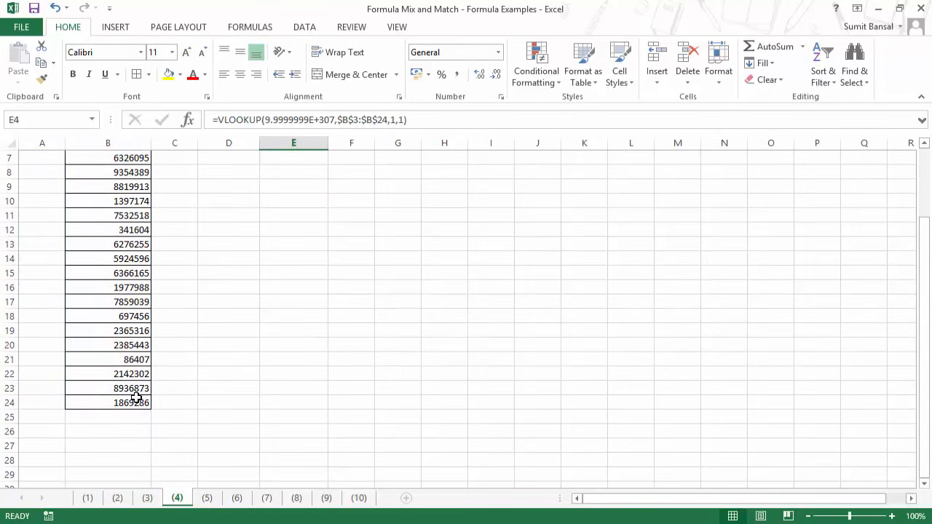
scroll(240, 386, up, 2)
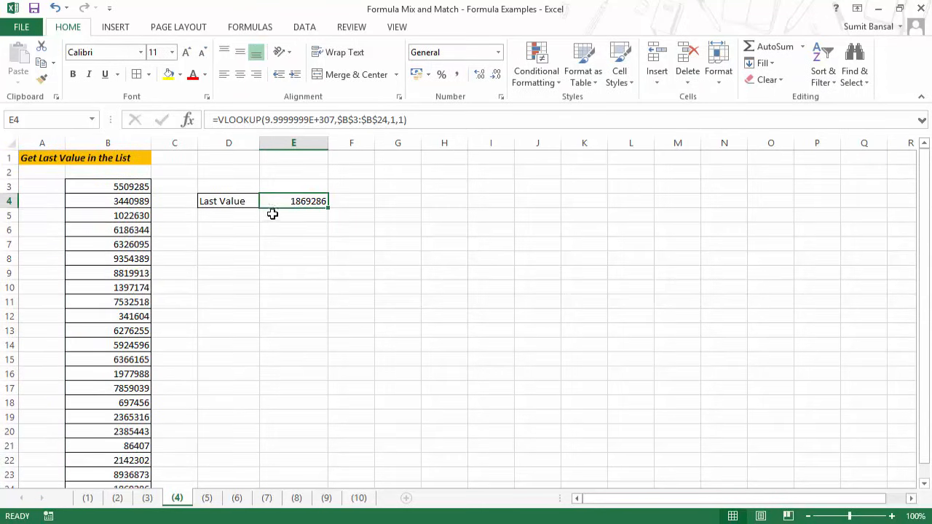
double_click(285, 202)
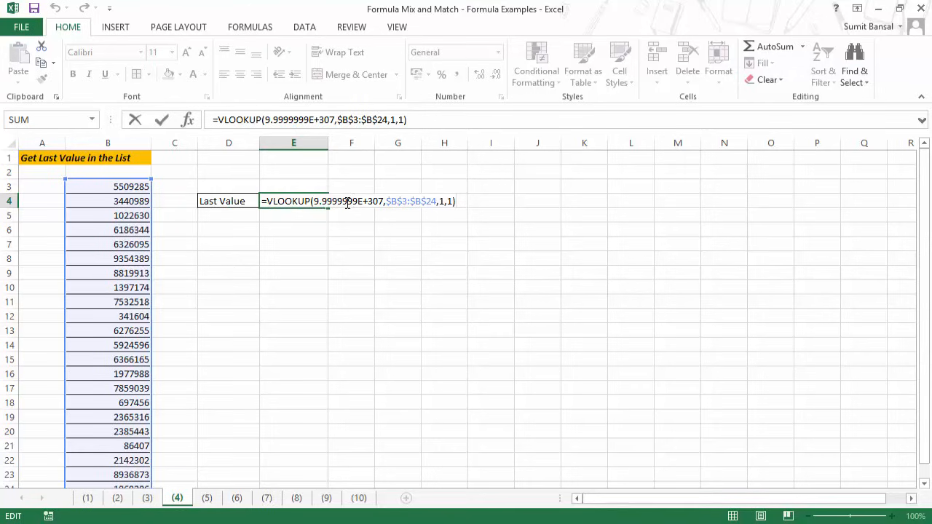
scroll(148, 248, down, 2)
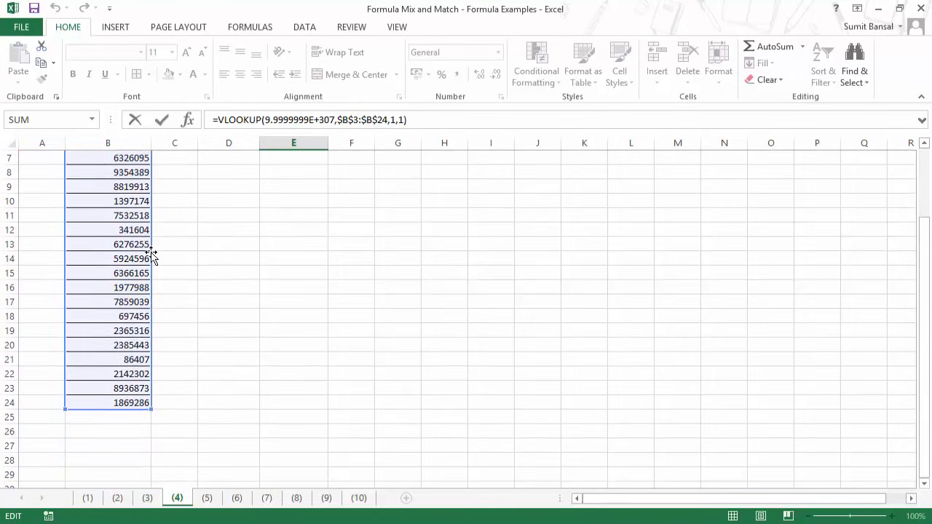
scroll(204, 281, up, 2)
scroll(211, 343, down, 1)
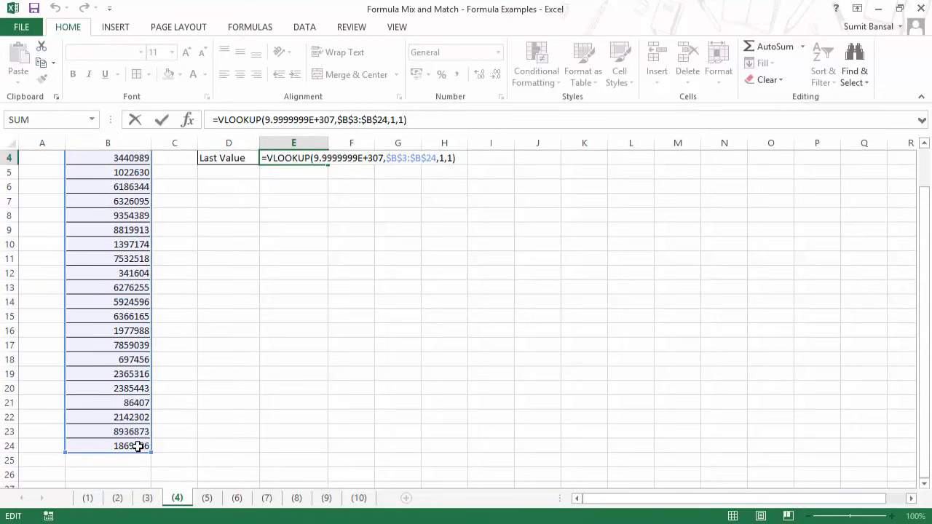
scroll(169, 442, up, 1)
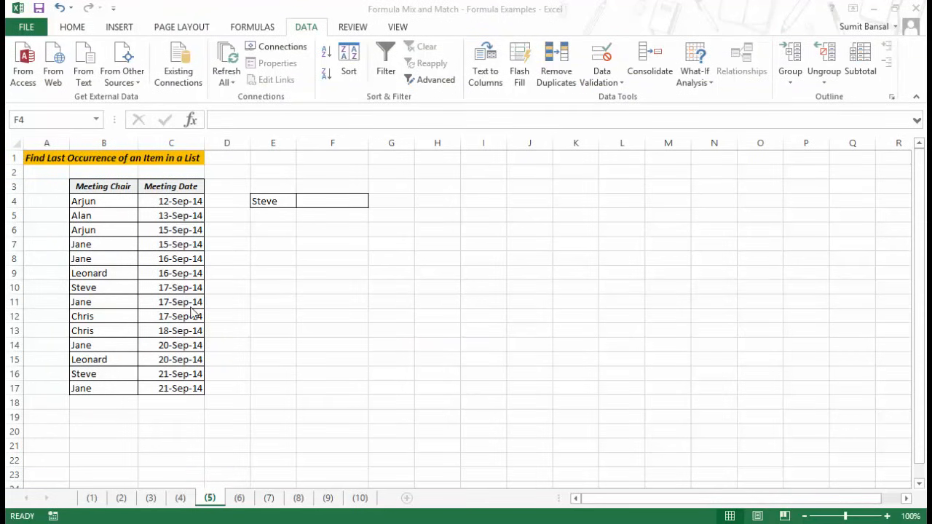
Step: Try the name list in E4 by choosing another meeting chair, and set E4 back to the chair named in B16
click(282, 203)
key(F2)
click(282, 201)
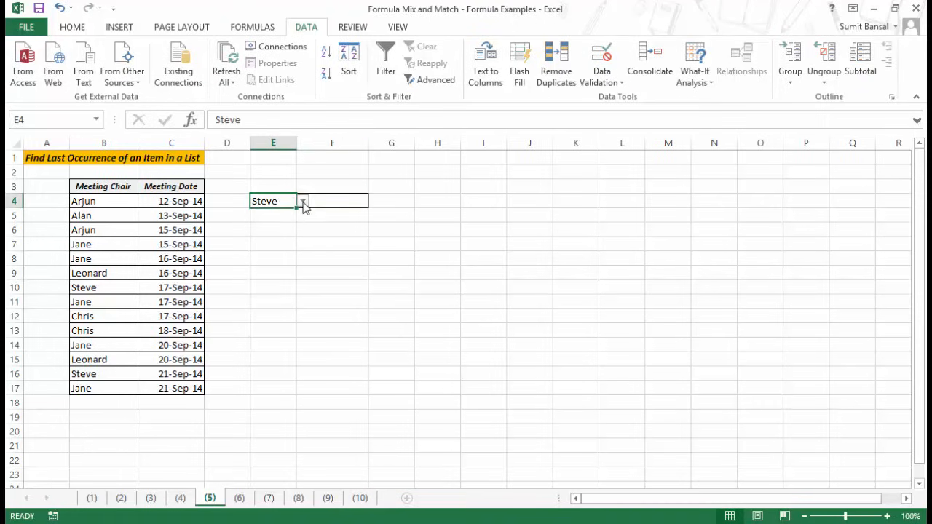
click(303, 201)
mouse_move(303, 264)
mouse_down()
mouse_move(304, 230)
mouse_move(302, 251)
mouse_up()
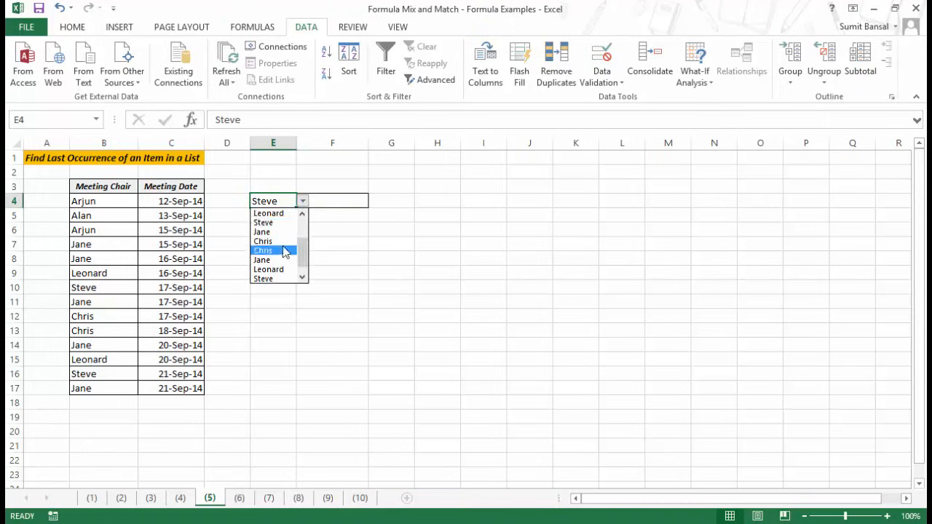
click(277, 232)
click(302, 201)
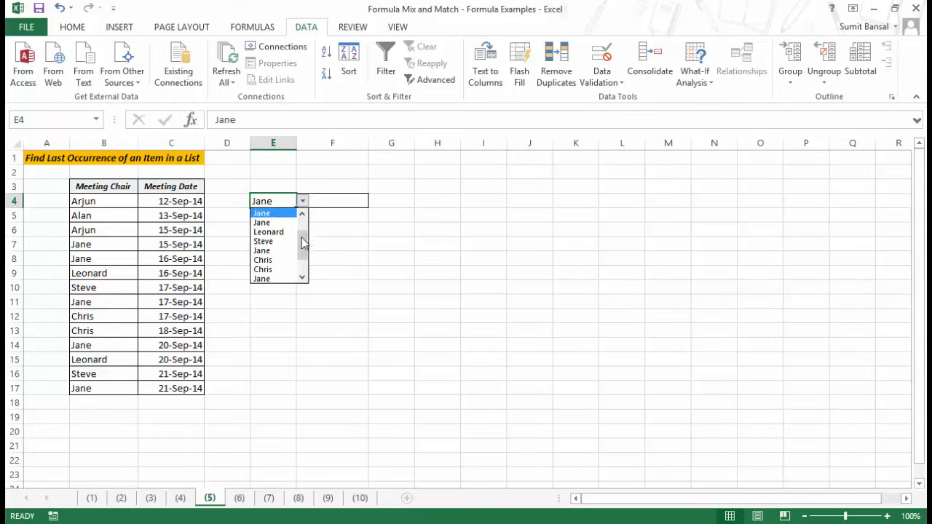
drag(303, 240, 303, 267)
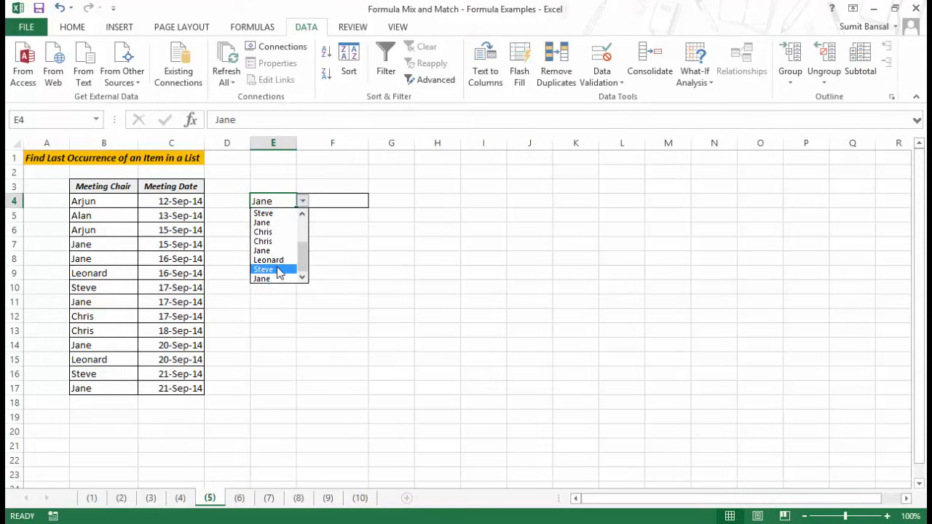
click(276, 270)
Step: Start an INDEX formula in F4 with the meeting dates $C$4:$C$17 as the absolute array
click(339, 202)
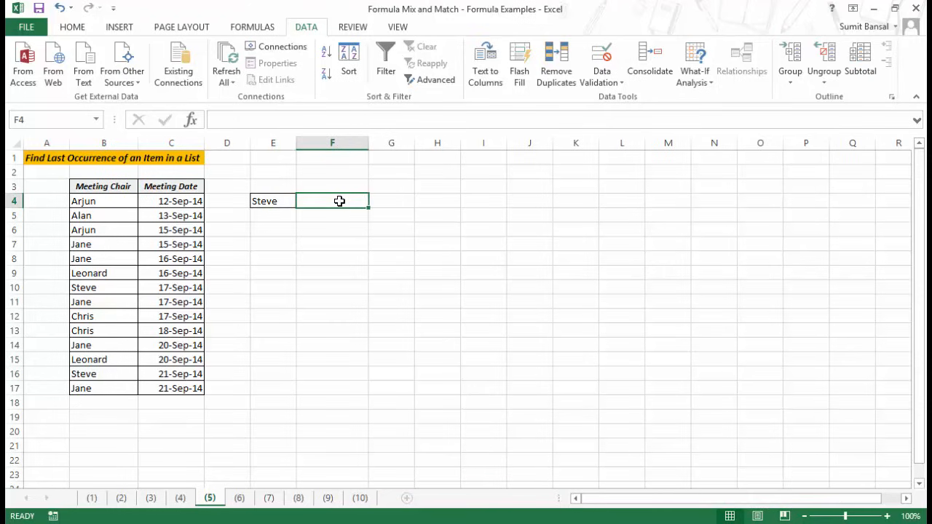
text(=)
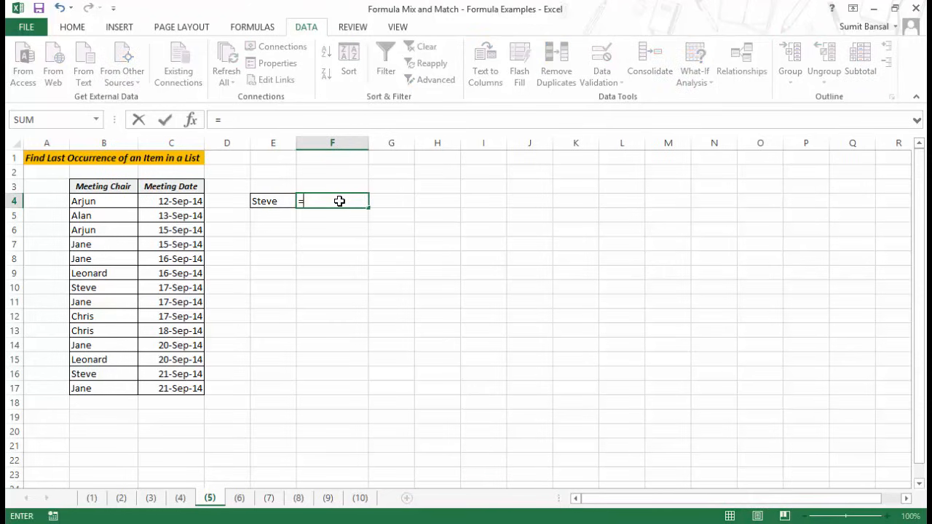
text(inde)
key(Tab)
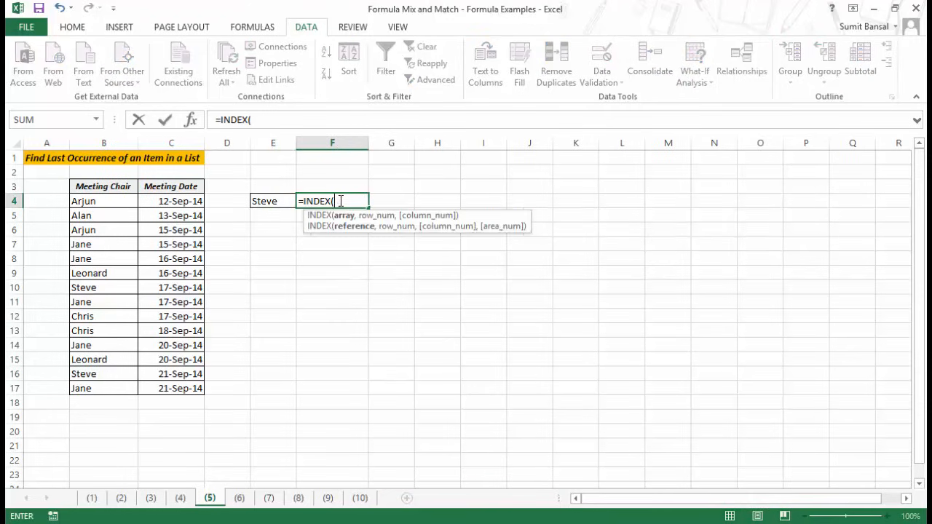
click(180, 206)
drag(180, 207, 187, 391)
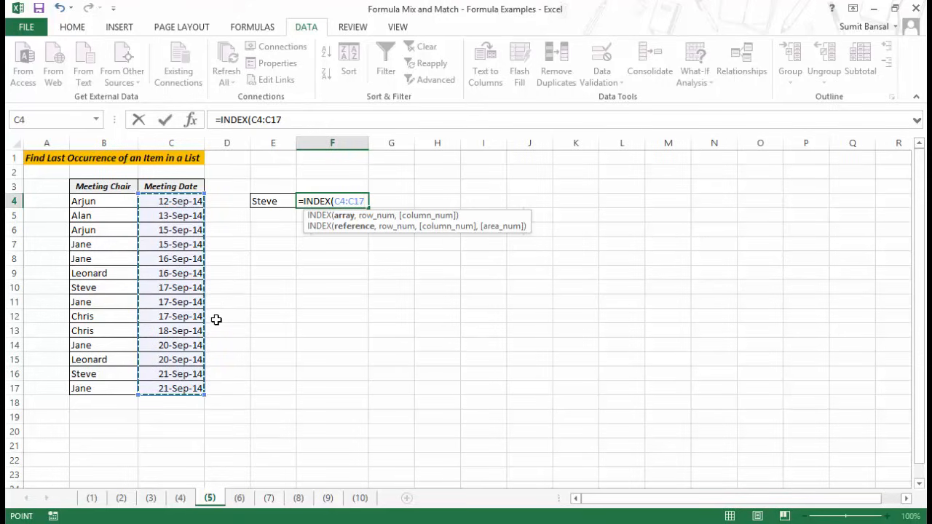
key(F4)
text(,)
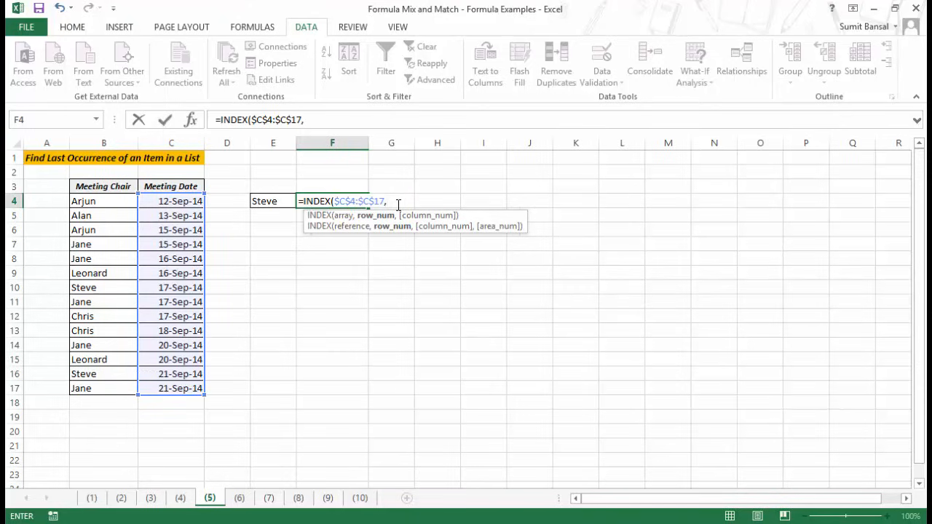
Step: Add ROW($C$4:$C$17) as the start of the INDEX row number argument
text(ROW()
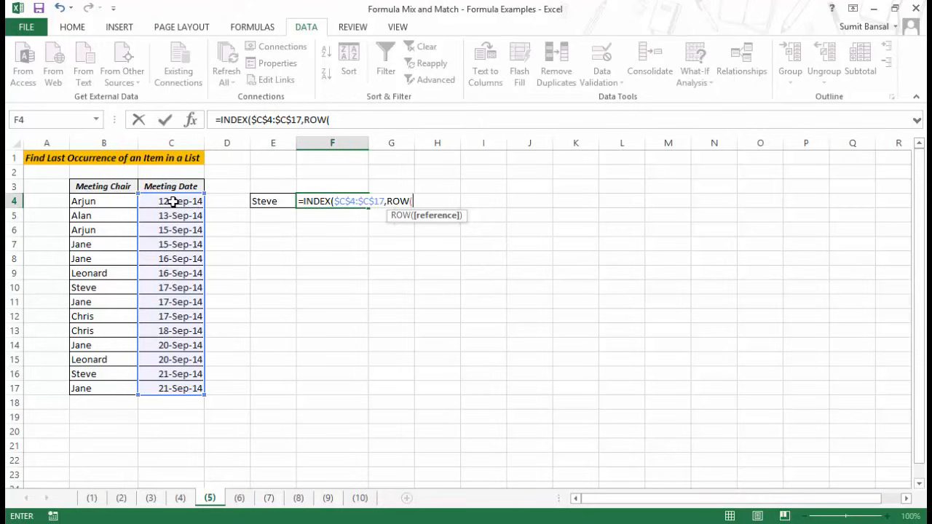
drag(172, 201, 173, 386)
key(F4)
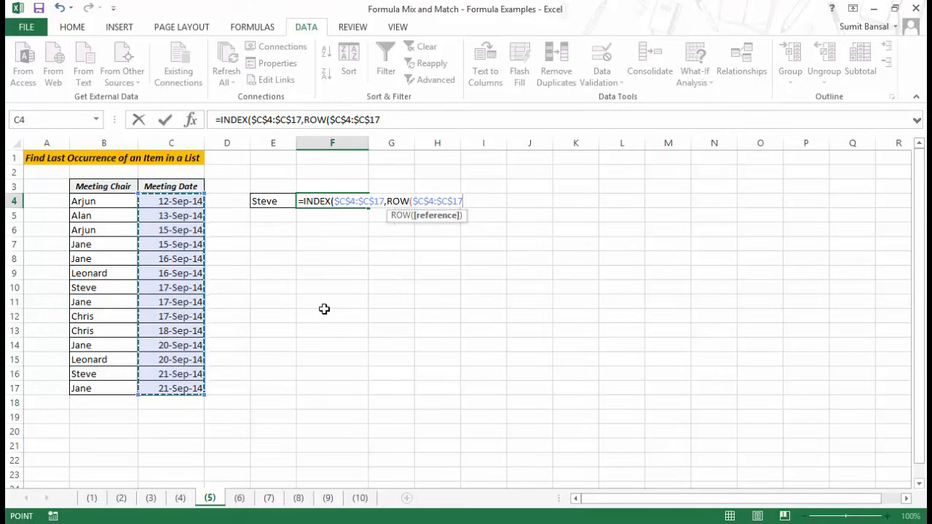
text())
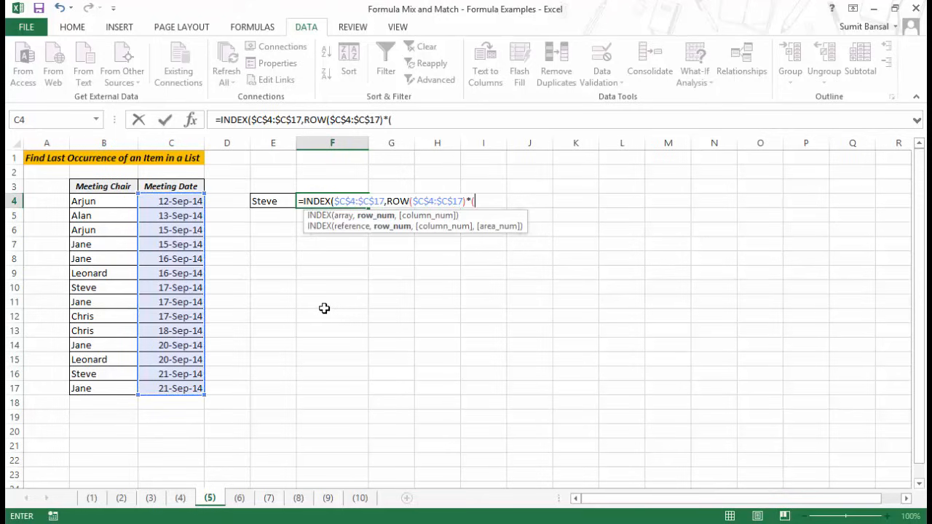
Step: Multiply the ROW part by the condition (E4=$B$4:$B$17), using an absolute reference to the meeting chairs
text(*()
click(268, 201)
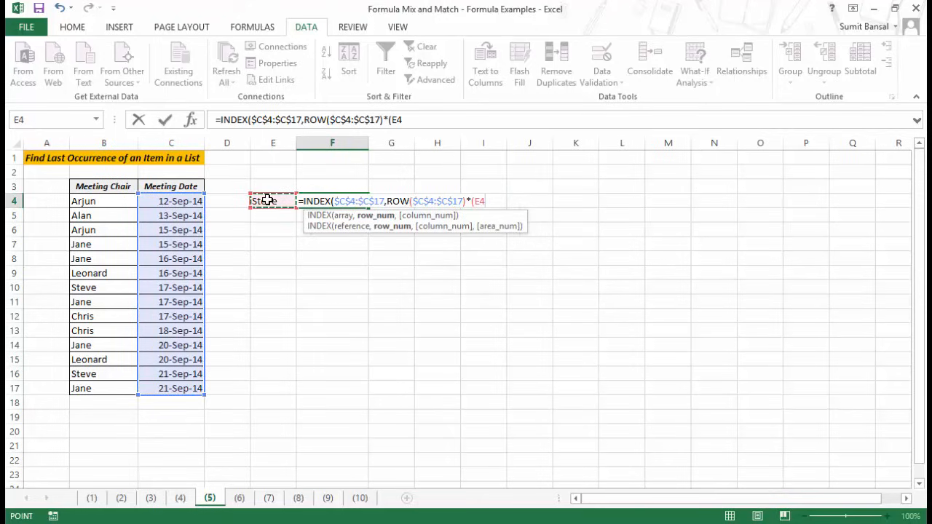
text(=)
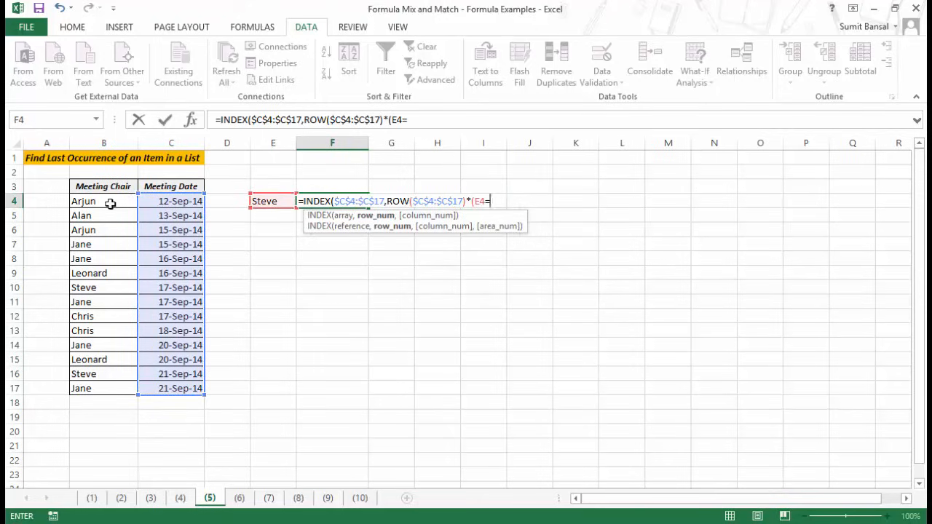
drag(110, 201, 114, 385)
key(F4)
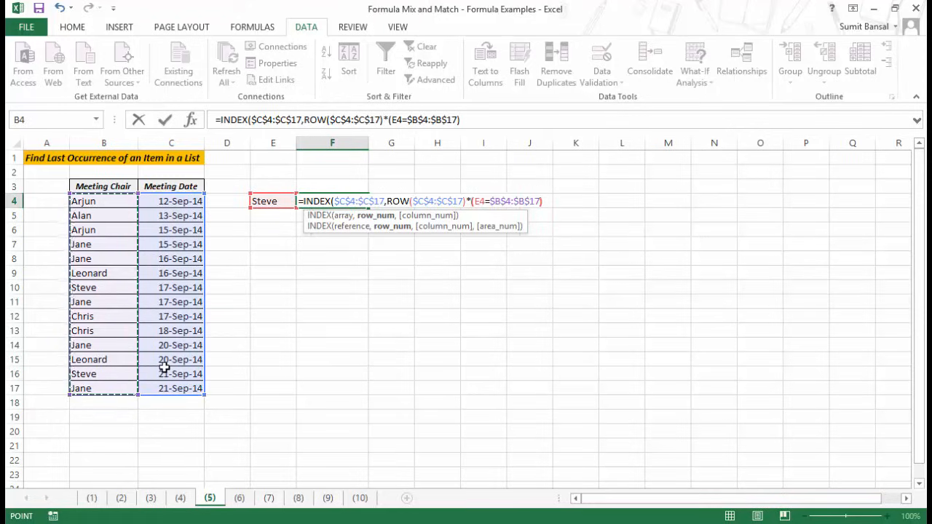
text())
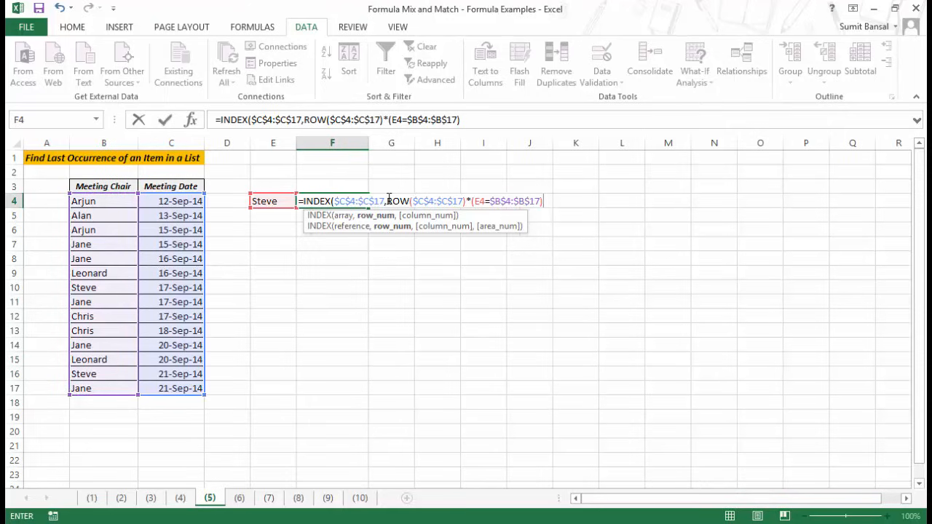
Step: Evaluate the ROW part, the E4=$B$4:$B$17 condition and their product inside the F4 formula, restoring the formula text each time
drag(388, 201, 466, 201)
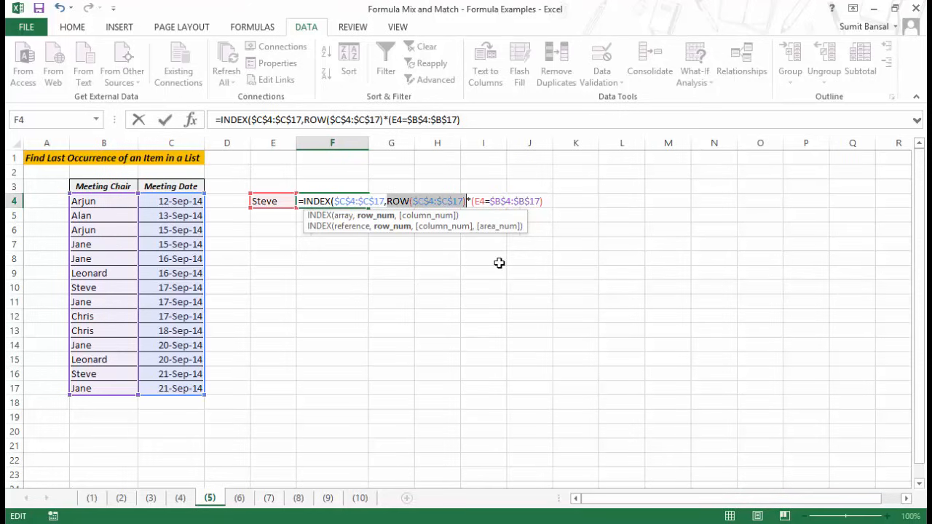
key(F9)
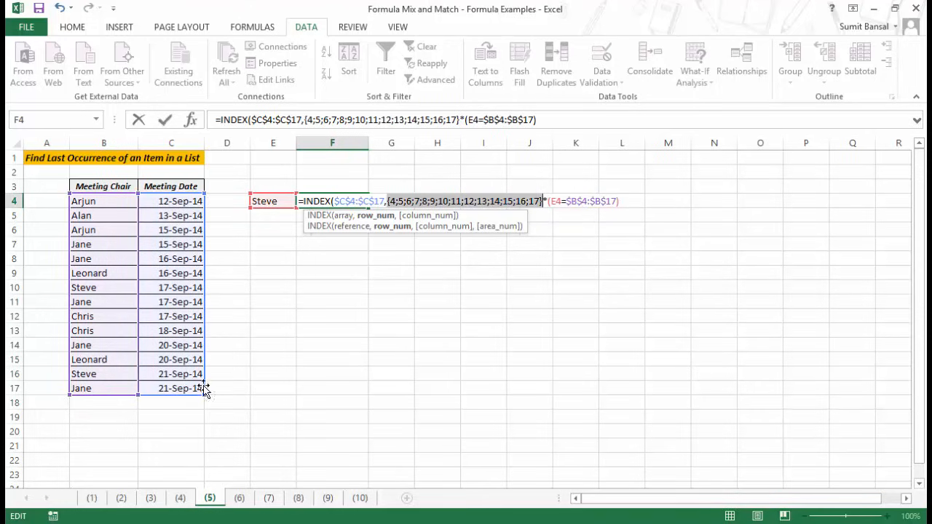
key(ctrl+z)
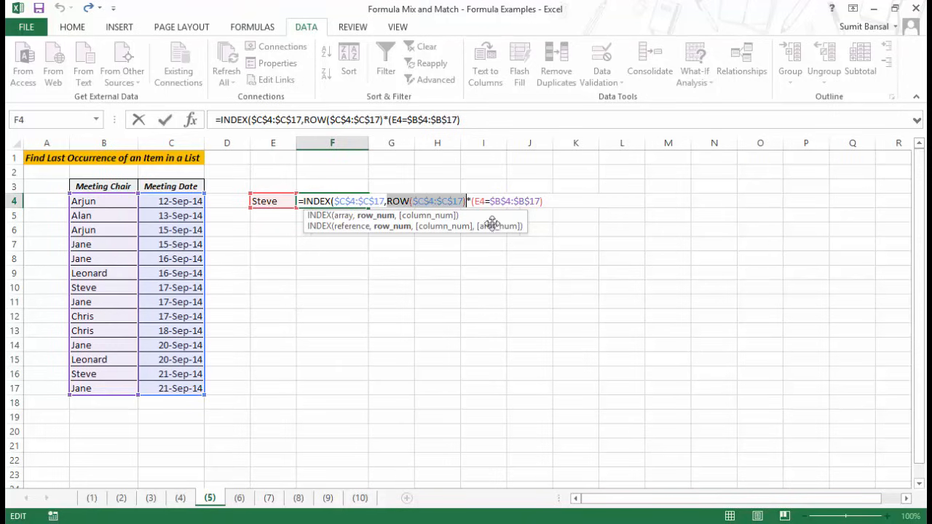
drag(471, 200, 548, 201)
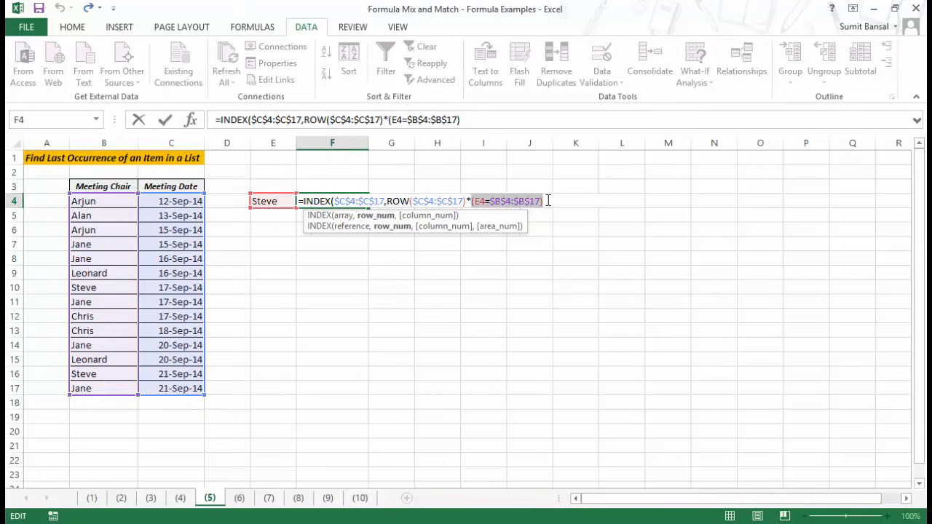
key(F9)
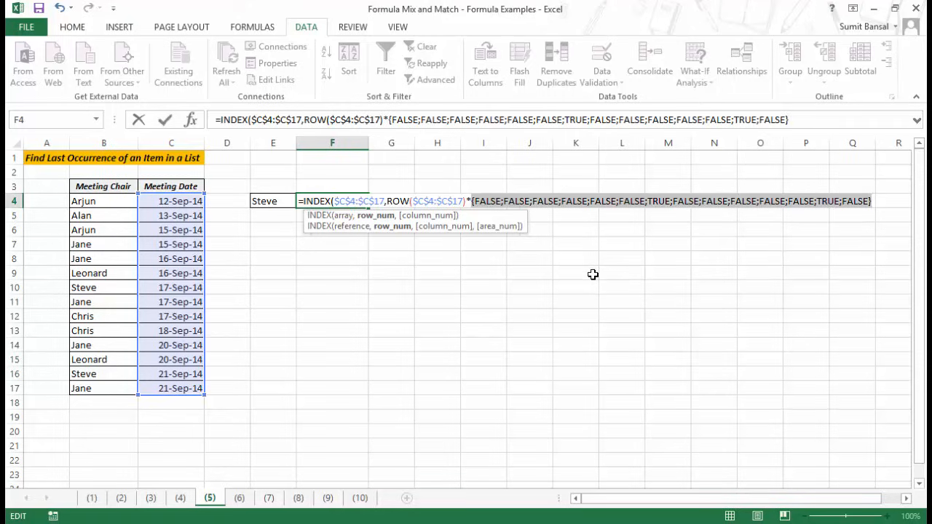
key(ctrl+z)
drag(388, 202, 604, 192)
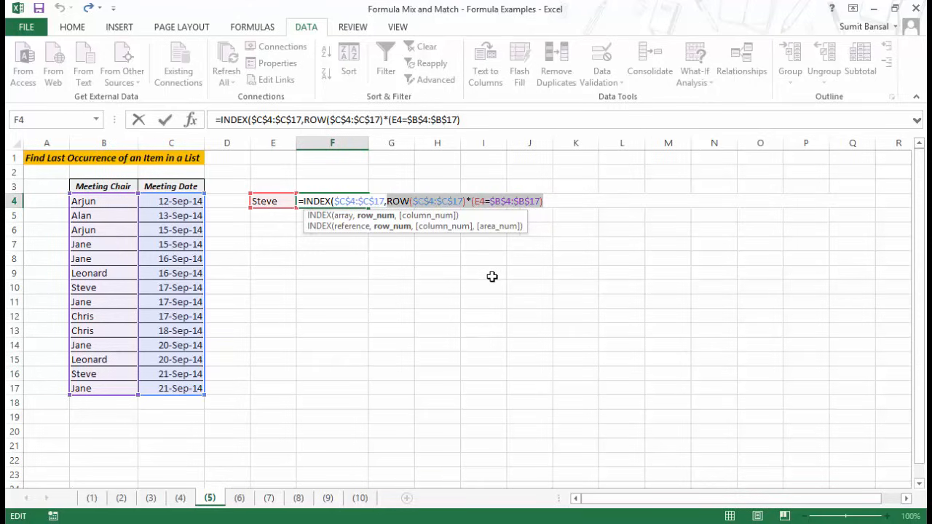
key(F9)
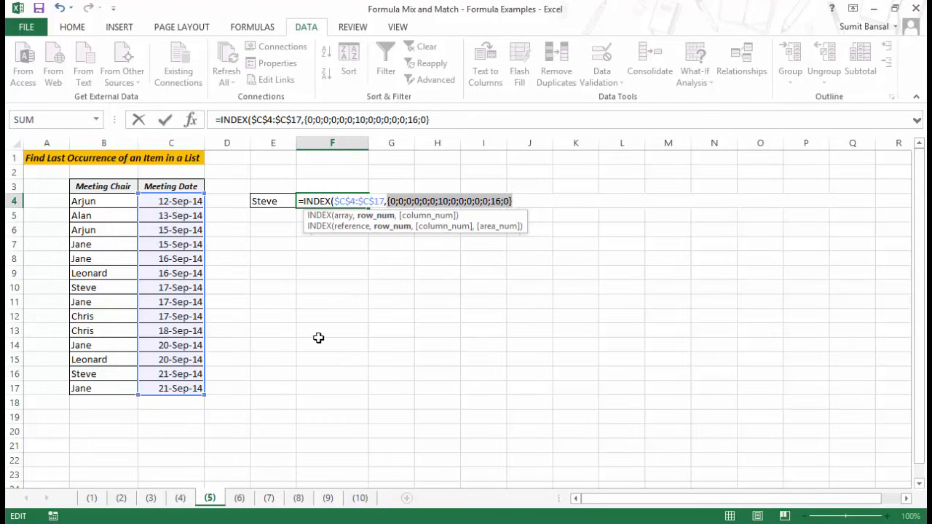
key(ctrl+z)
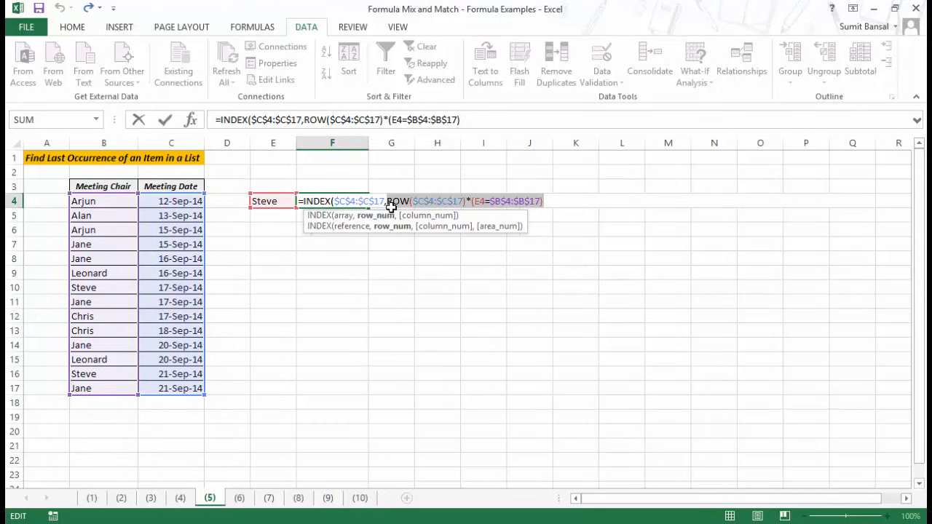
Step: Wrap the product in MAX, subtract 3 from it, close the INDEX function and enter F4 as an array formula
click(388, 204)
text(Max()
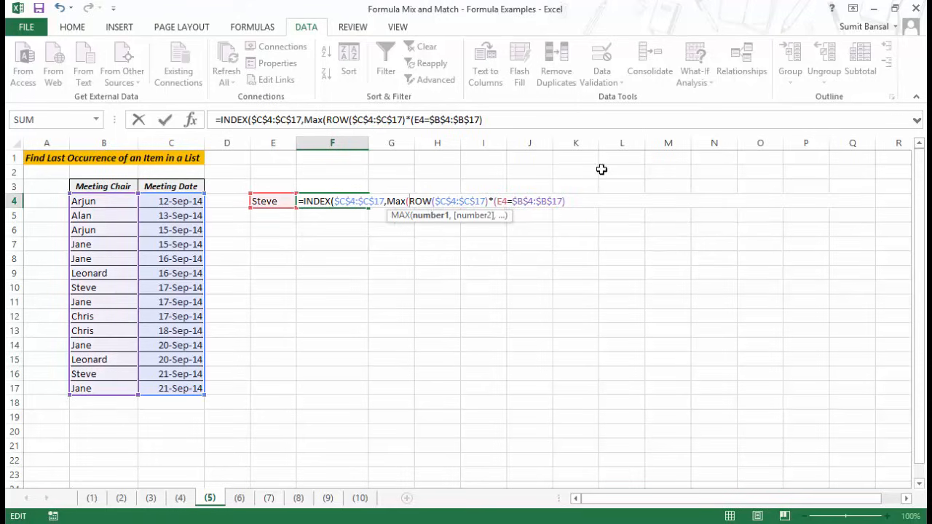
click(581, 201)
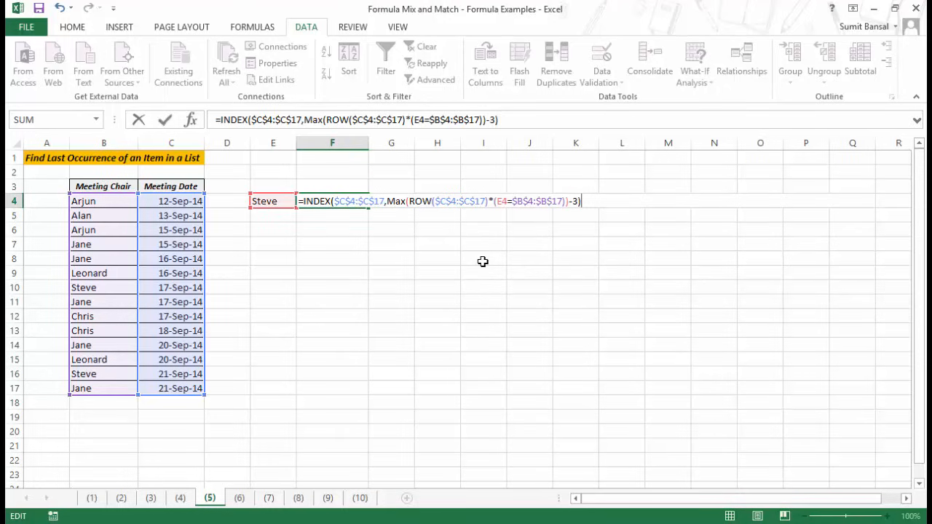
key(ctrl+shift+Return)
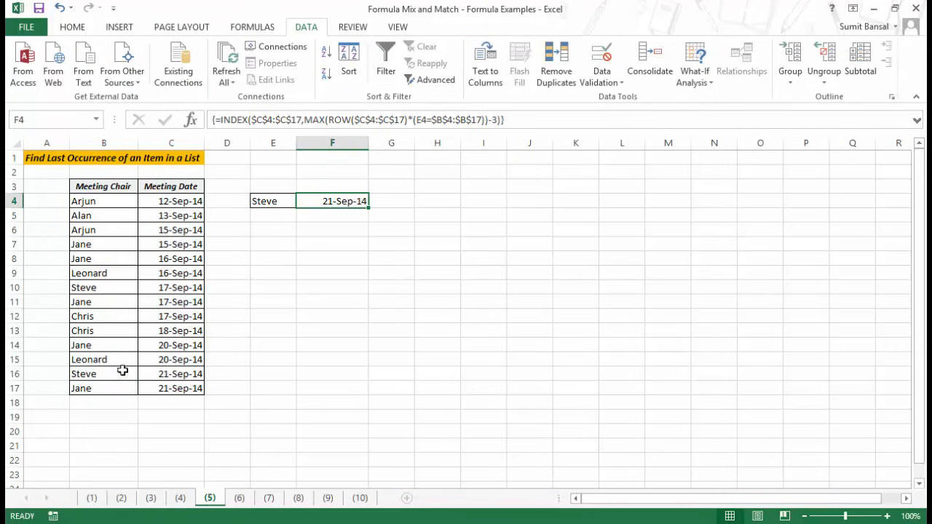
Step: Check the F4 result against B16:C16, and test it with the meeting chair from B17 in E4, selecting B17:C17 for comparison
drag(119, 374, 162, 374)
click(280, 201)
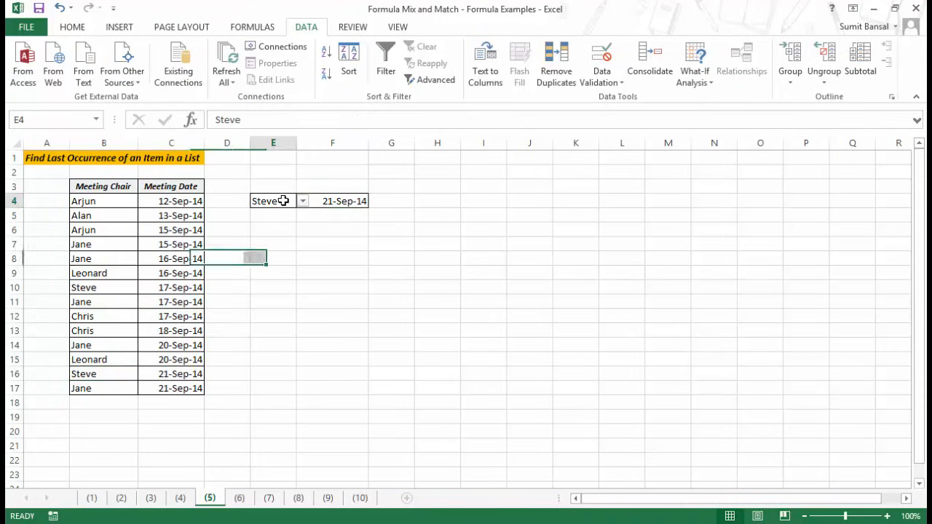
click(302, 202)
click(284, 222)
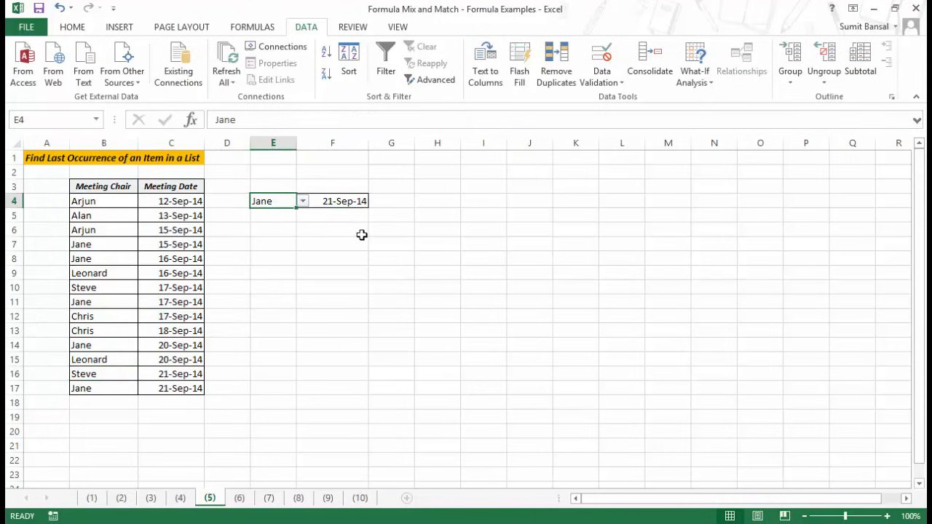
drag(129, 388, 168, 388)
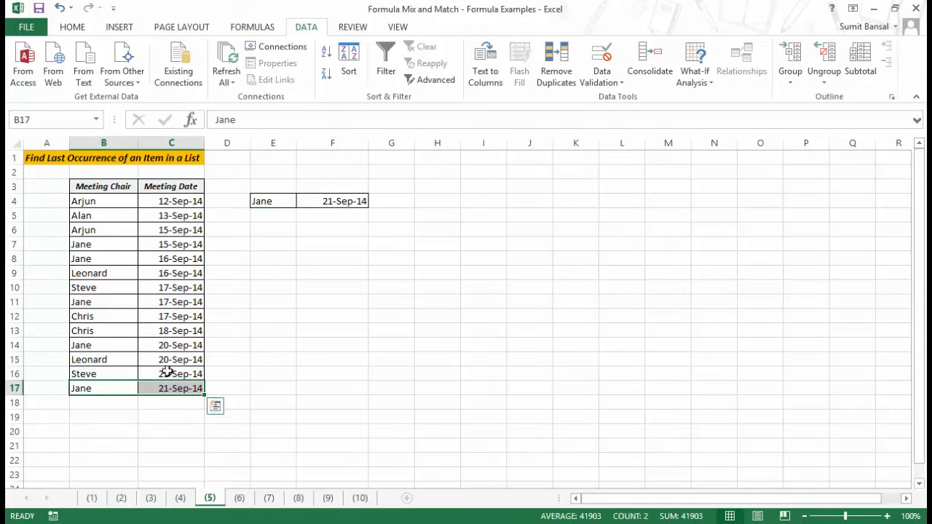
Step: Test the formula with the meeting chair from B15 in E4 and select B15:C15 for comparison
click(270, 202)
click(303, 202)
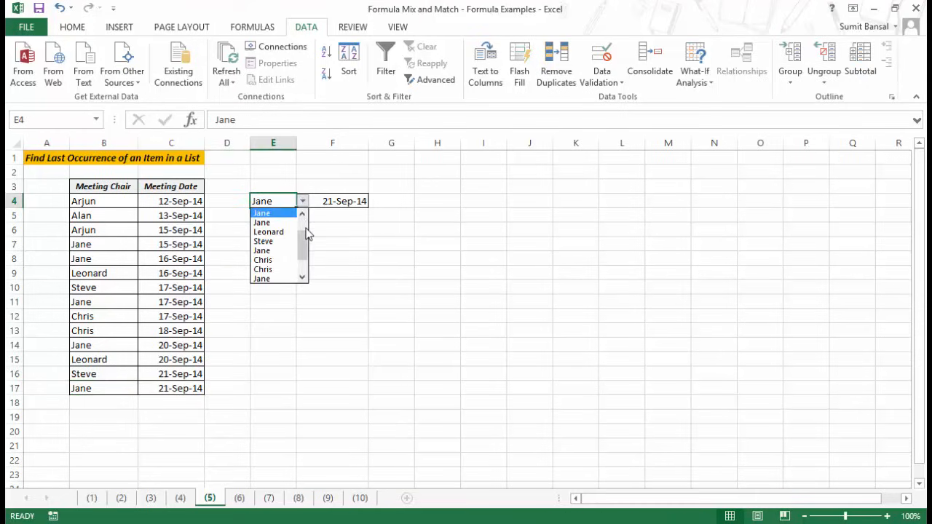
click(286, 231)
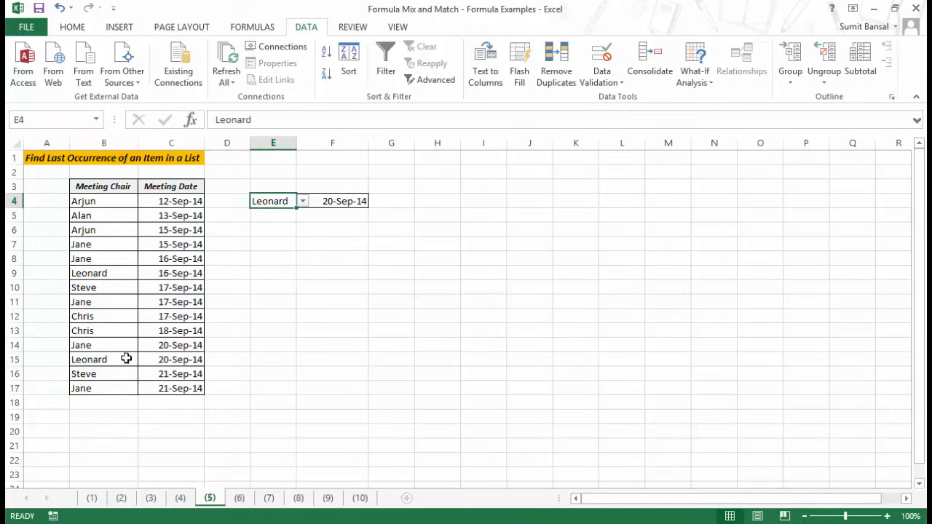
drag(125, 357, 175, 360)
Step: Set E4 to the meeting chair from B13 and select B13:C13 to compare it with the F4 date
click(281, 200)
click(303, 202)
click(303, 278)
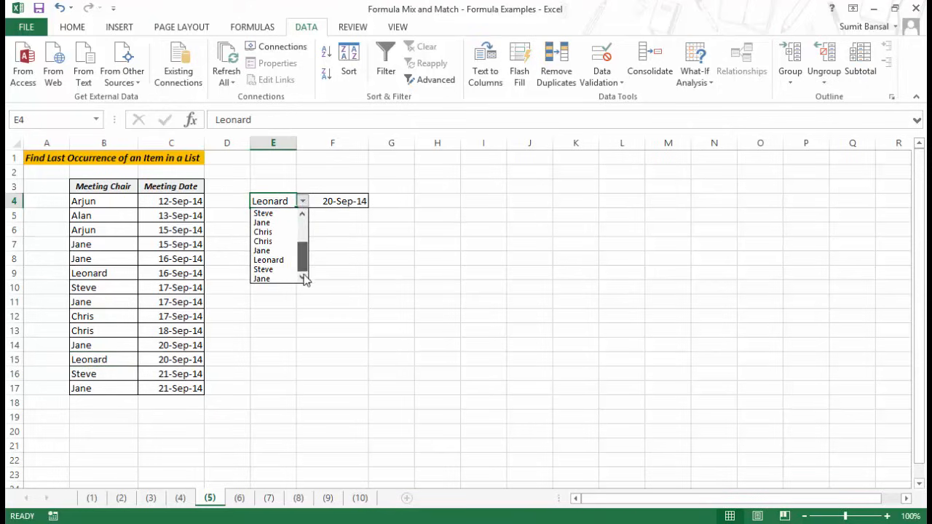
click(287, 231)
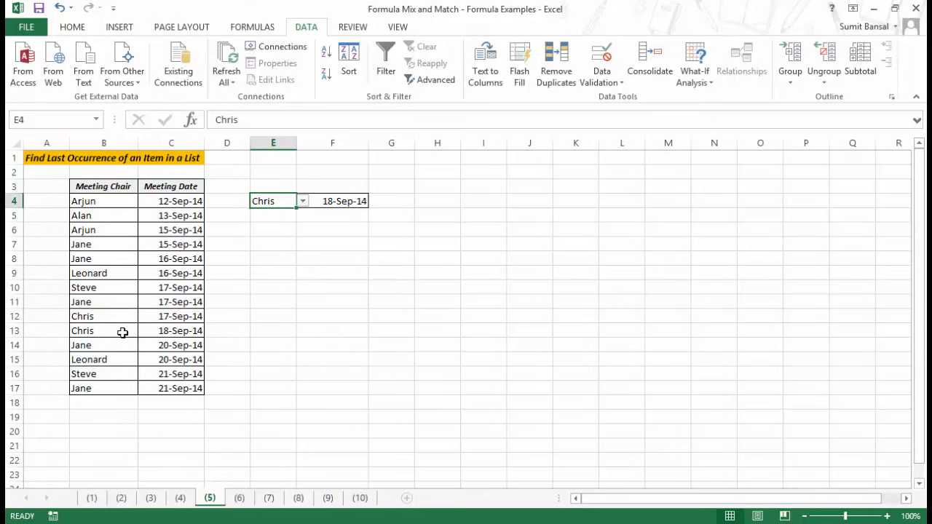
drag(123, 331, 161, 330)
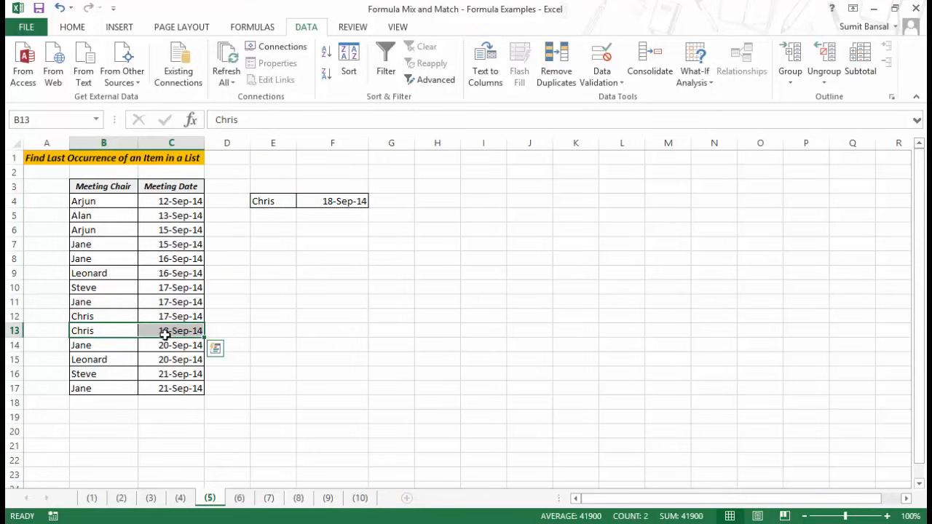
Step: Wrap the MAX(...)-3 row argument of the INDEX formula in F4 in SUMPRODUCT and enter it as a regular formula
click(329, 201)
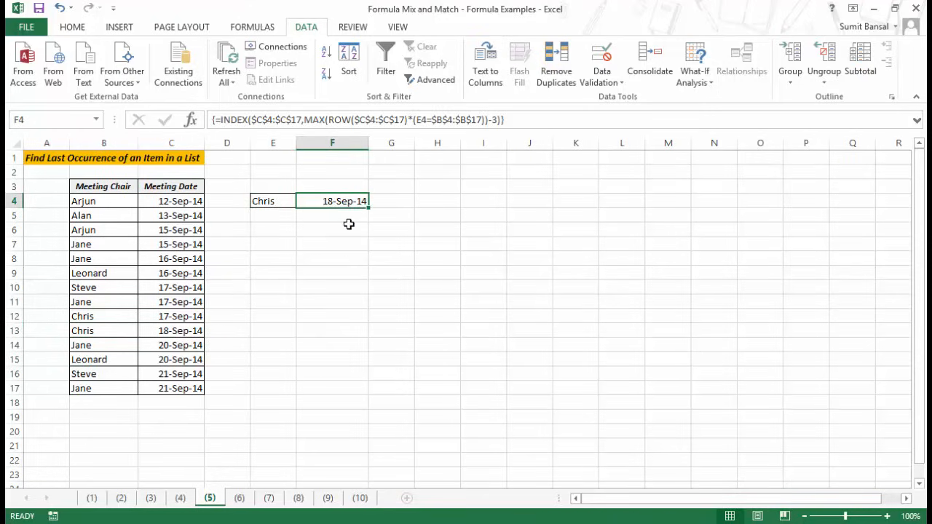
key(F2)
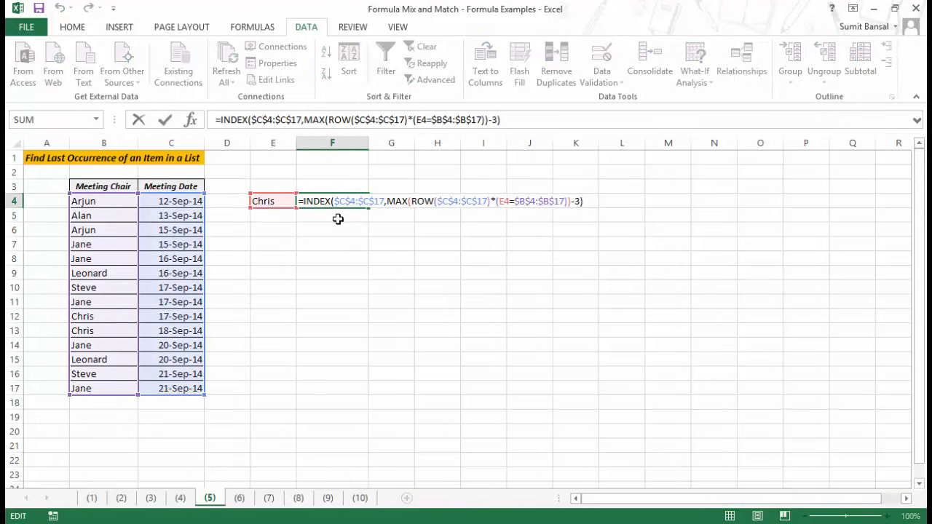
click(387, 200)
text(sumpr)
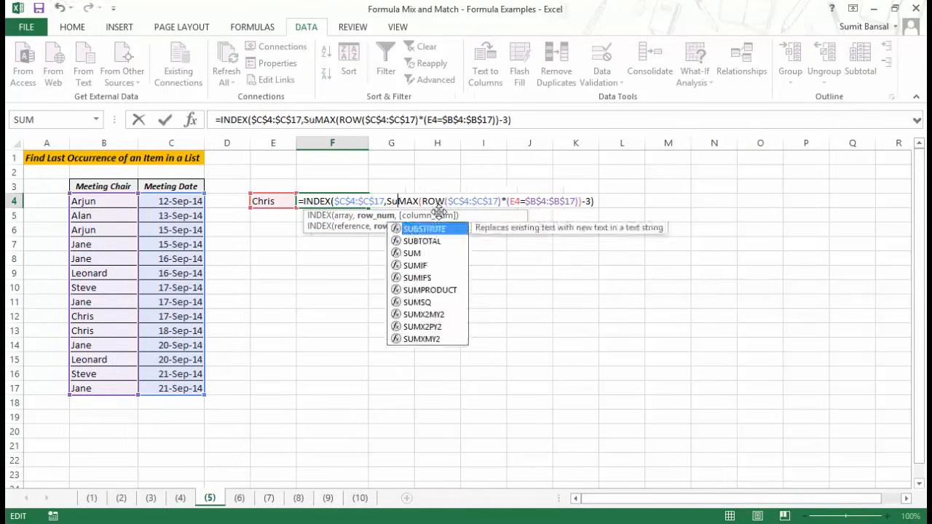
key(Tab)
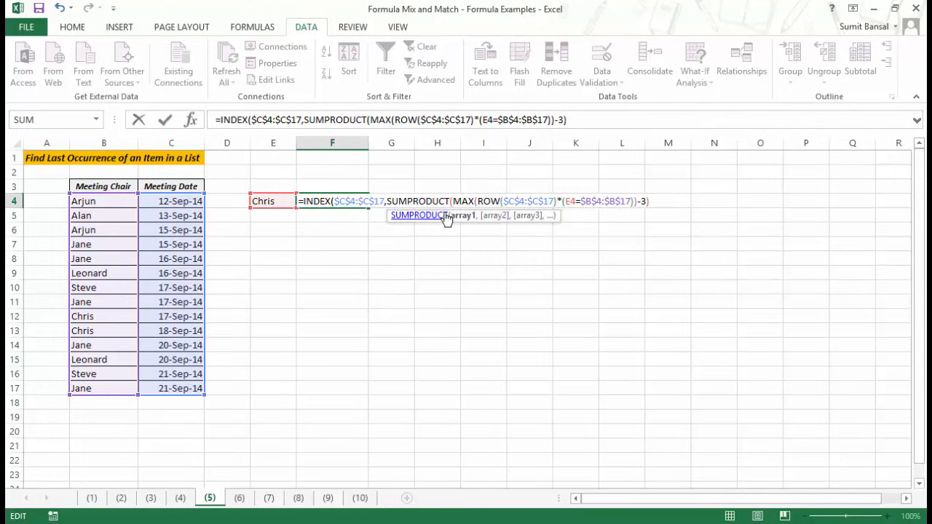
click(657, 203)
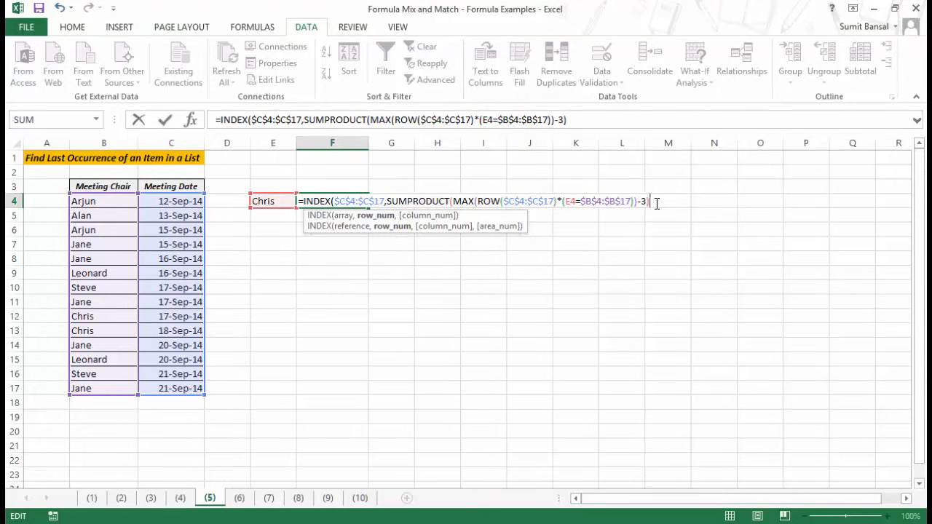
text())
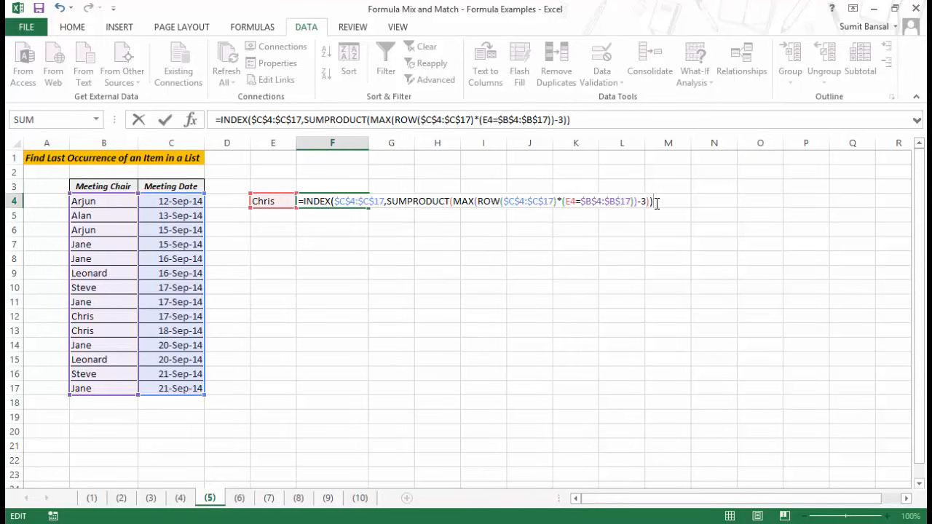
key(Return)
key(Up)
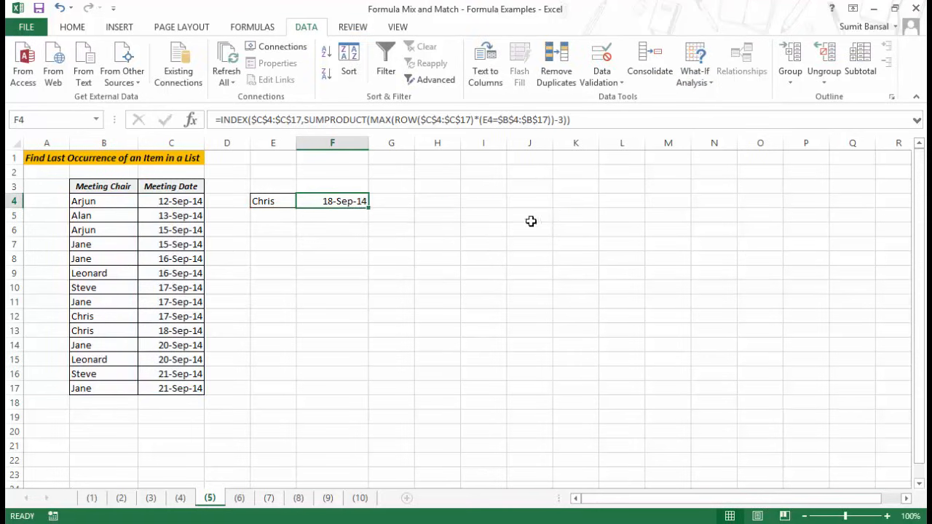
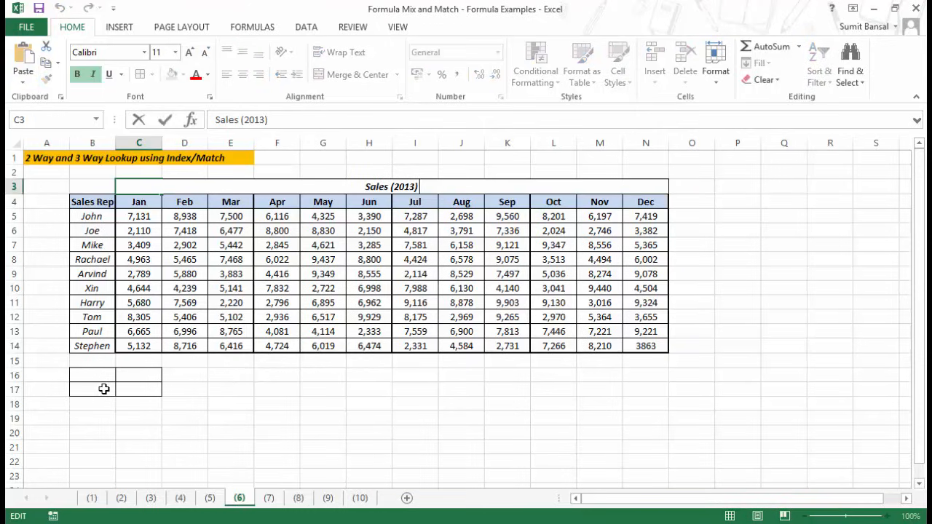
Step: Add list data validation to B17 using the sales rep names in $B$5:$B$14, and check its choices
click(102, 389)
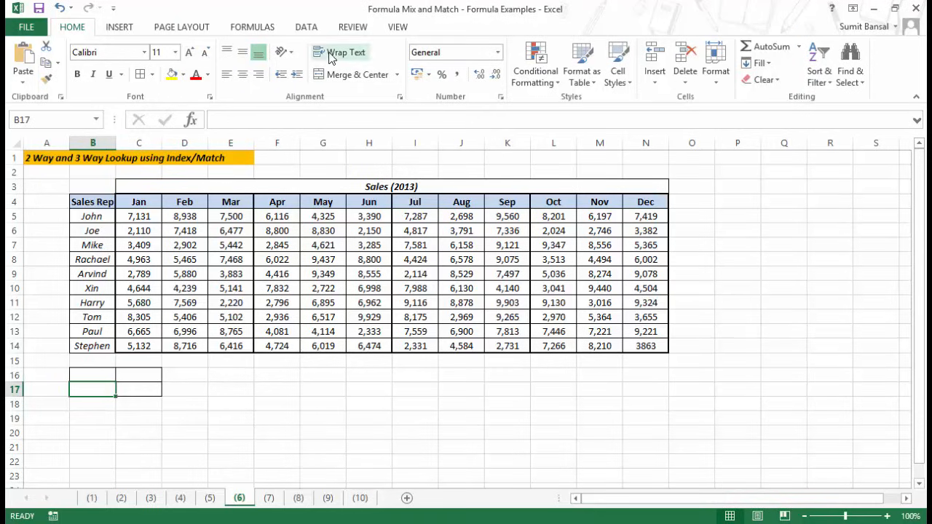
click(306, 27)
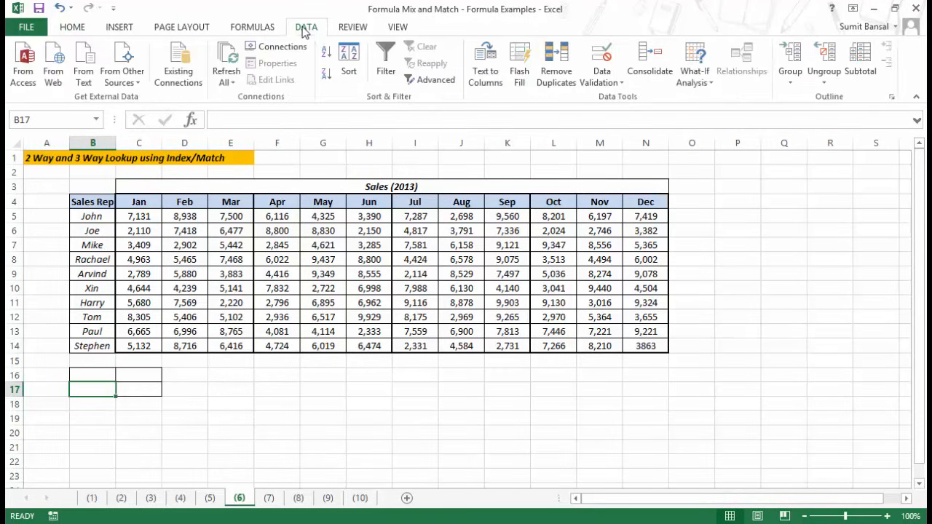
click(604, 80)
click(613, 97)
drag(576, 152, 453, 192)
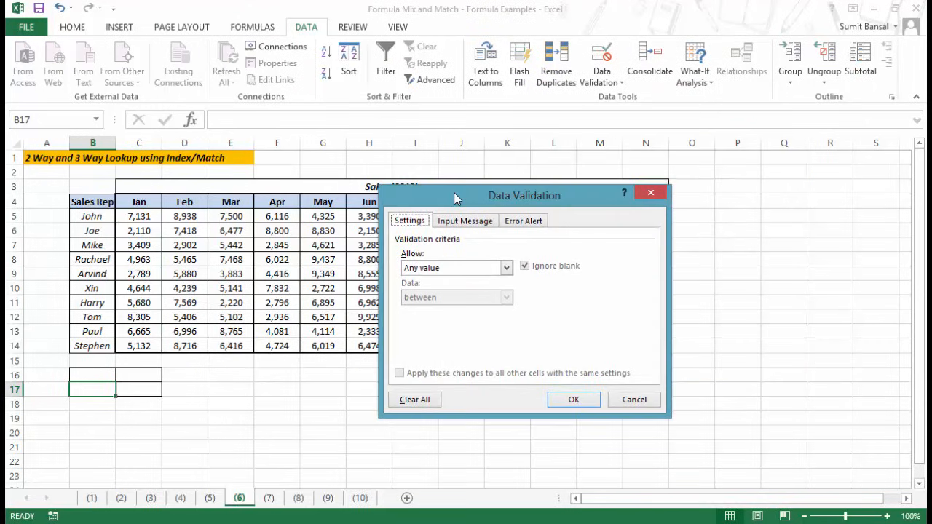
click(455, 269)
click(466, 309)
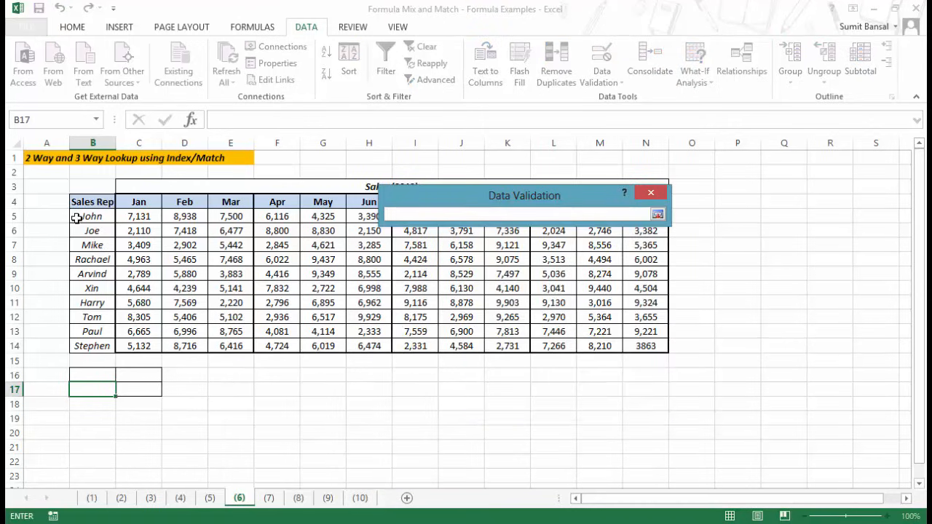
drag(77, 216, 90, 346)
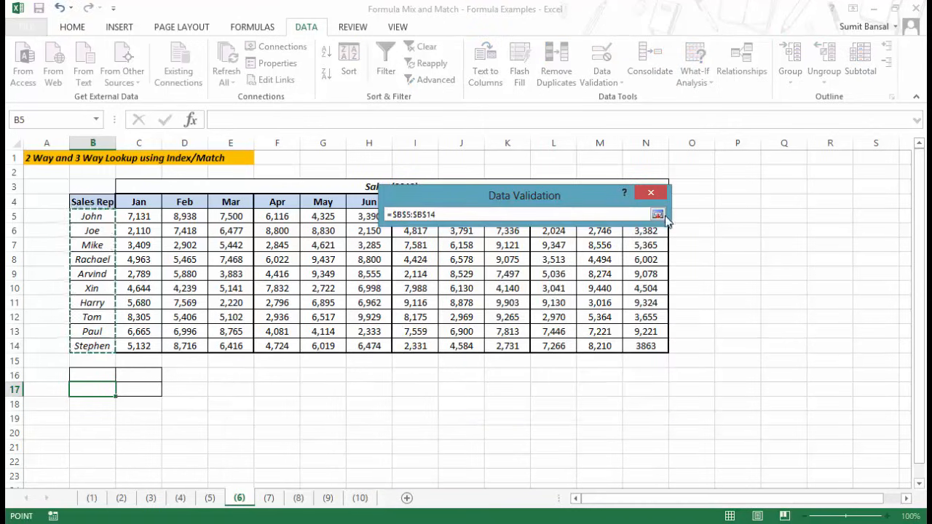
click(657, 214)
click(573, 399)
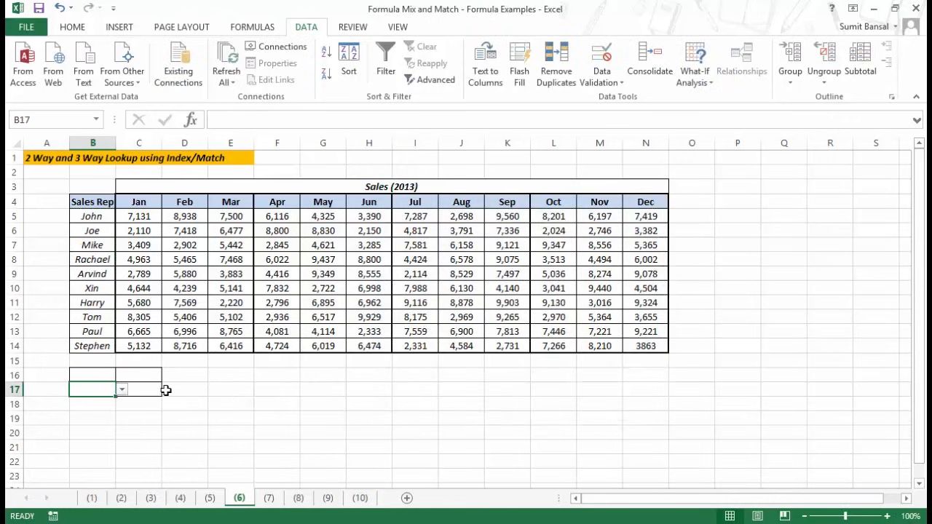
click(121, 391)
scroll(121, 427, down, 2)
scroll(120, 427, up, 2)
Step: Add list data validation to C16 using the month headers Jan to Dec in row 4, and check its choices
click(150, 373)
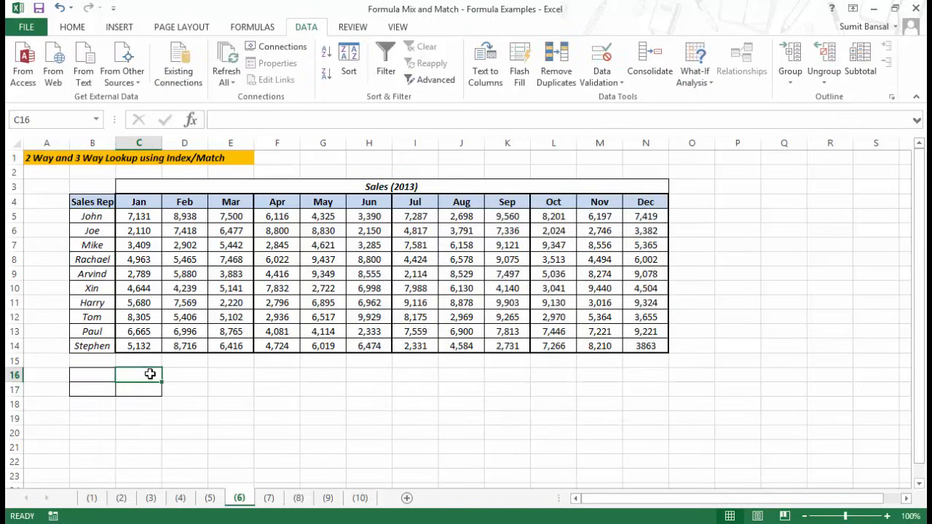
click(614, 83)
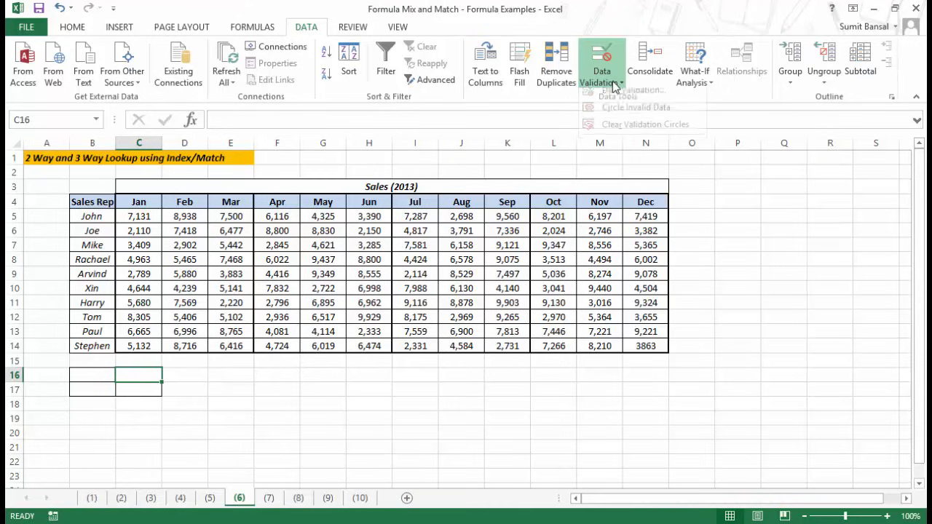
click(609, 100)
click(450, 268)
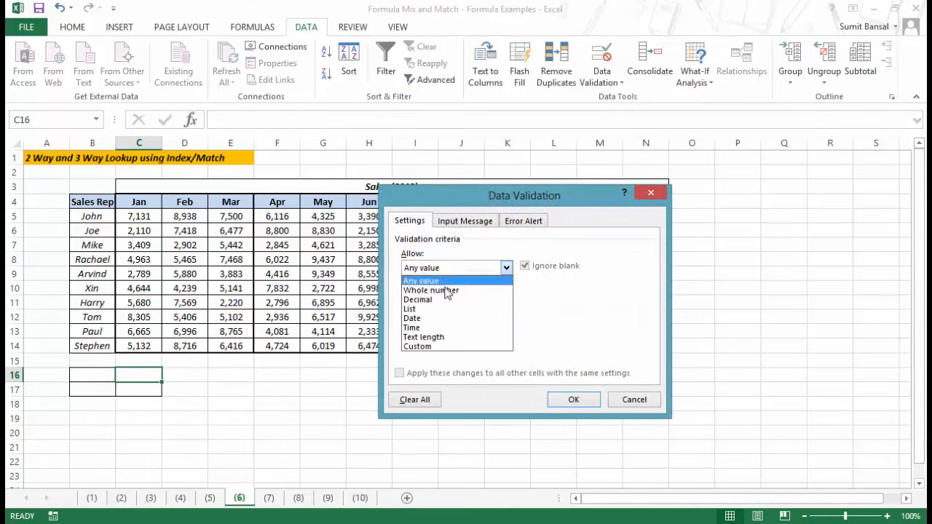
click(458, 307)
click(590, 327)
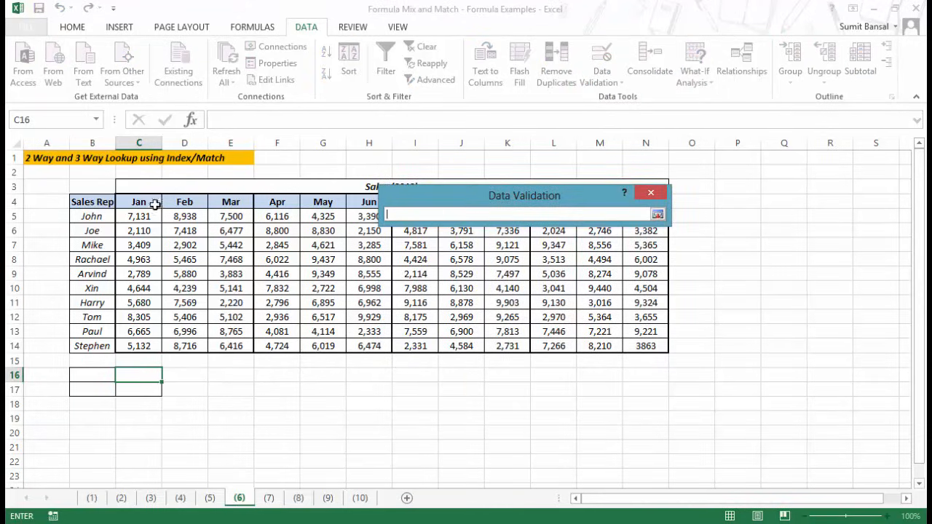
drag(154, 203, 661, 205)
click(657, 214)
click(571, 400)
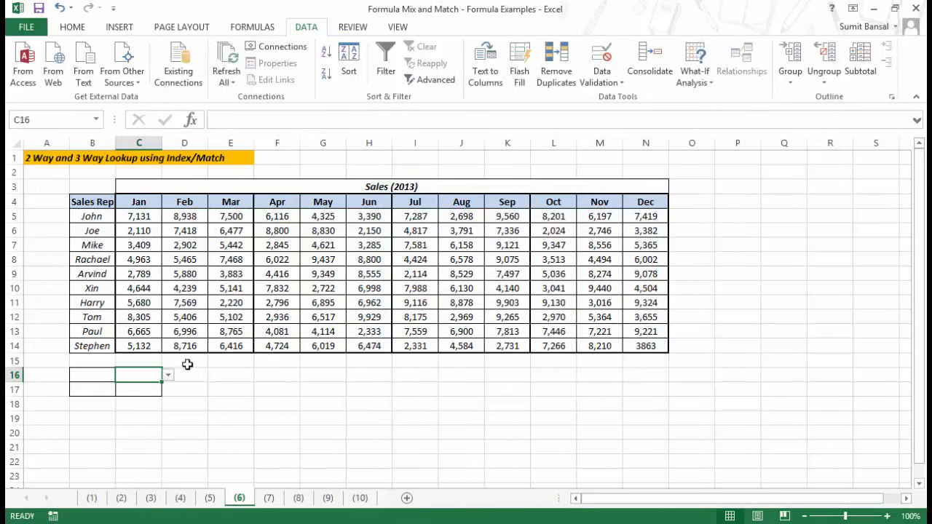
click(168, 375)
drag(172, 415, 138, 374)
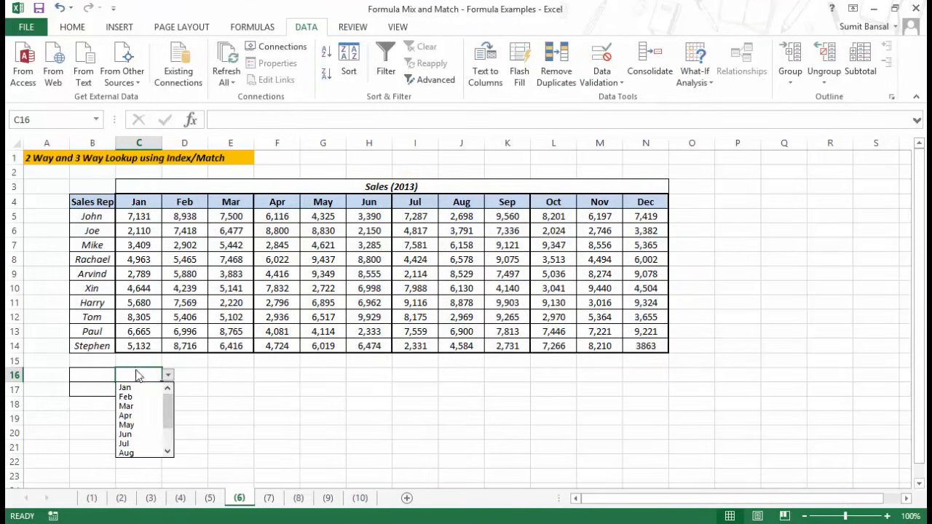
Step: Choose the sales rep from B6 in B17 and Feb in C16, and locate the matching sales figure in D6
click(102, 391)
click(122, 390)
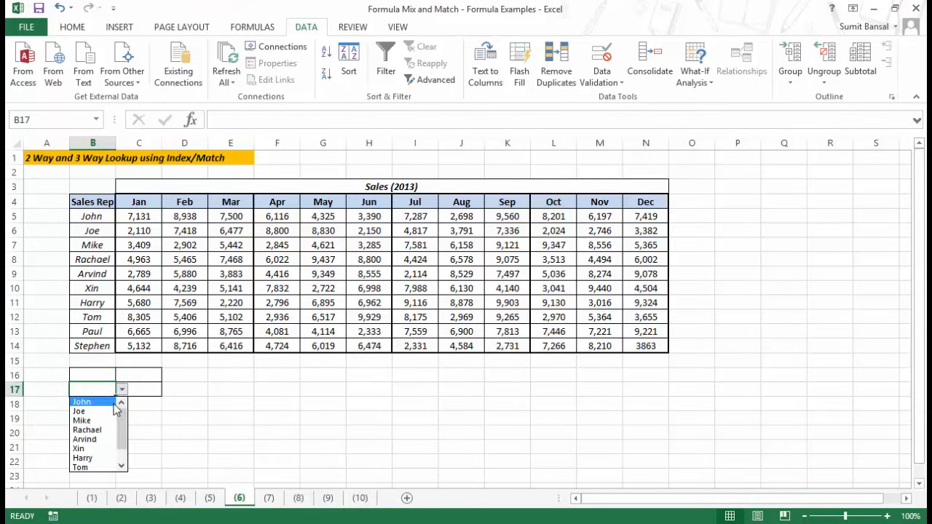
click(107, 412)
click(139, 375)
click(166, 377)
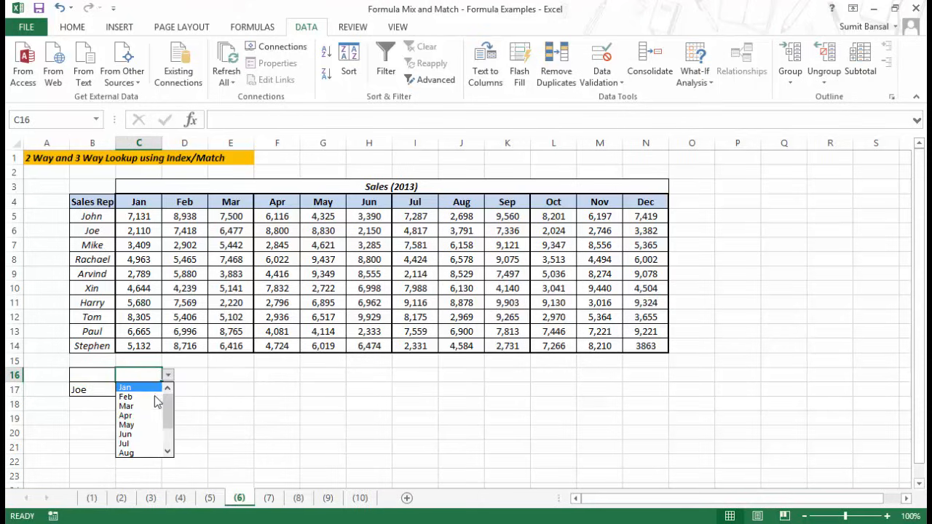
click(135, 397)
click(132, 389)
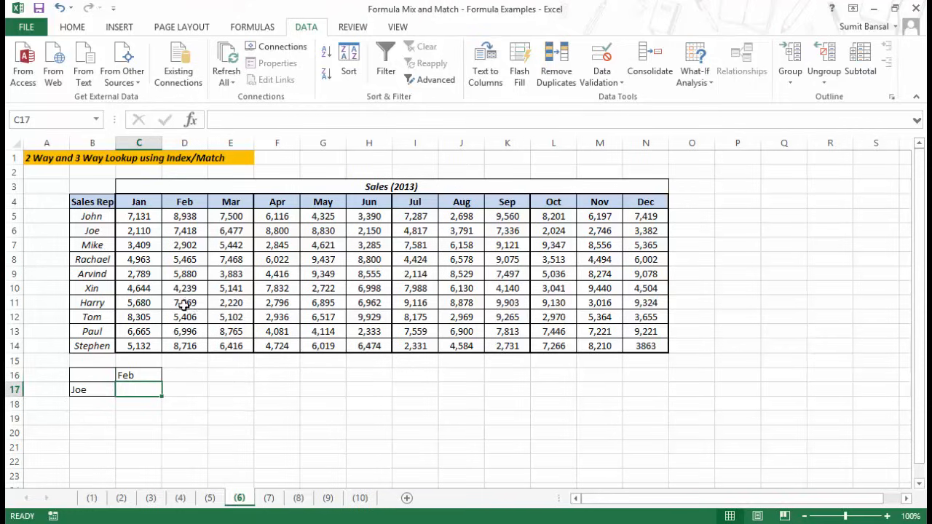
click(182, 231)
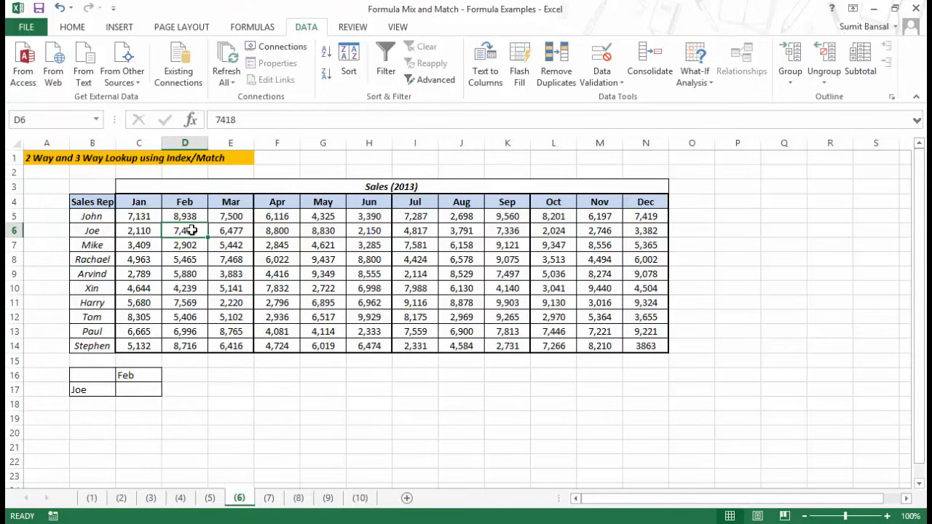
Step: Start an INDEX formula in C17 over the absolute range $C$5:$N$14 with MATCH for the row number
click(137, 388)
text(=INDEX()
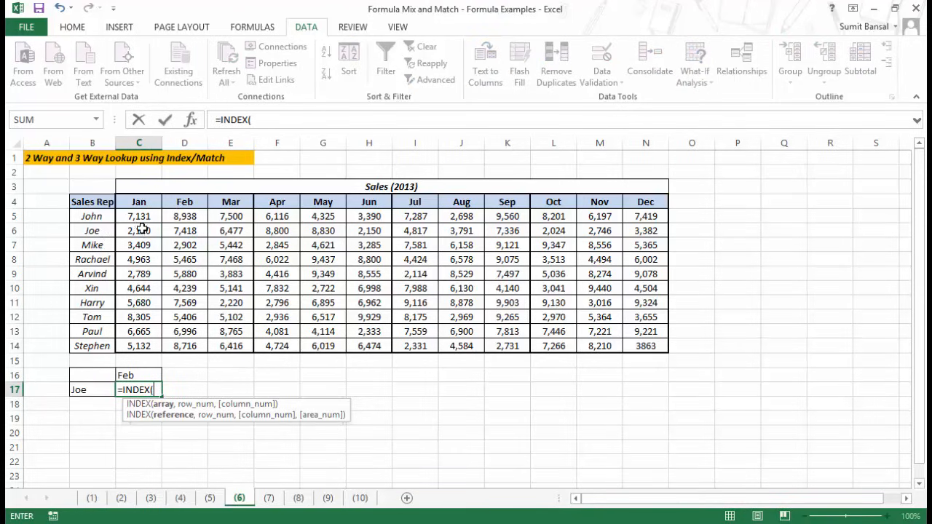
drag(138, 216, 636, 346)
key(F4)
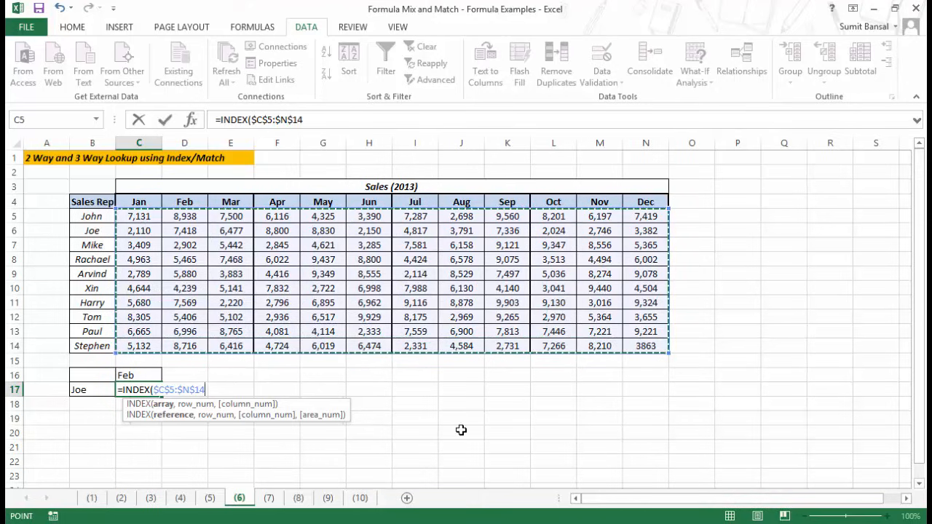
text(,matc)
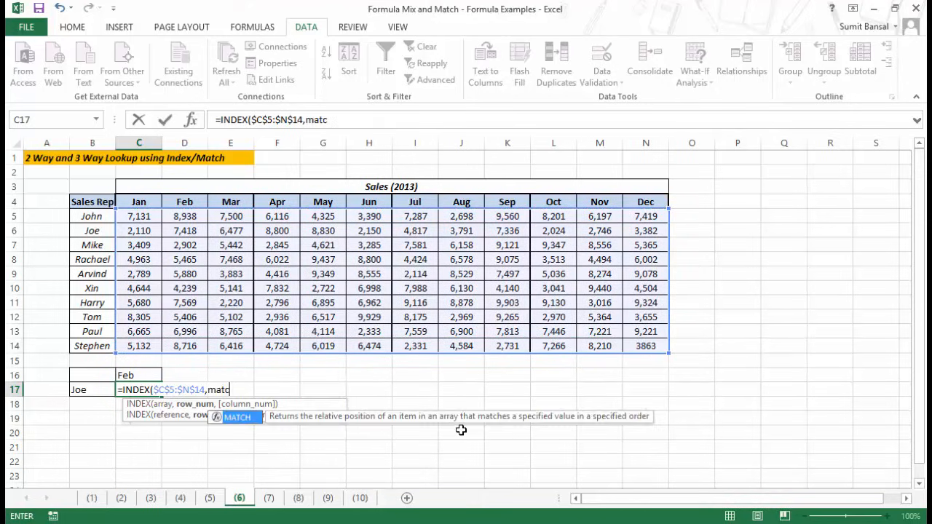
Step: Add the INDEX row argument in C17 as MATCH(B17,$B$5:$B$14,0) to find the sales rep's row
key(Tab)
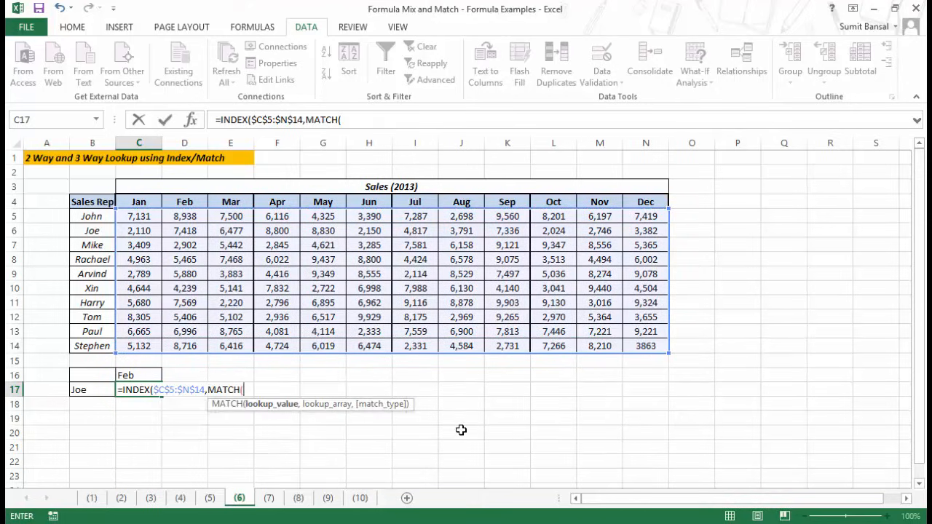
click(94, 391)
text(,)
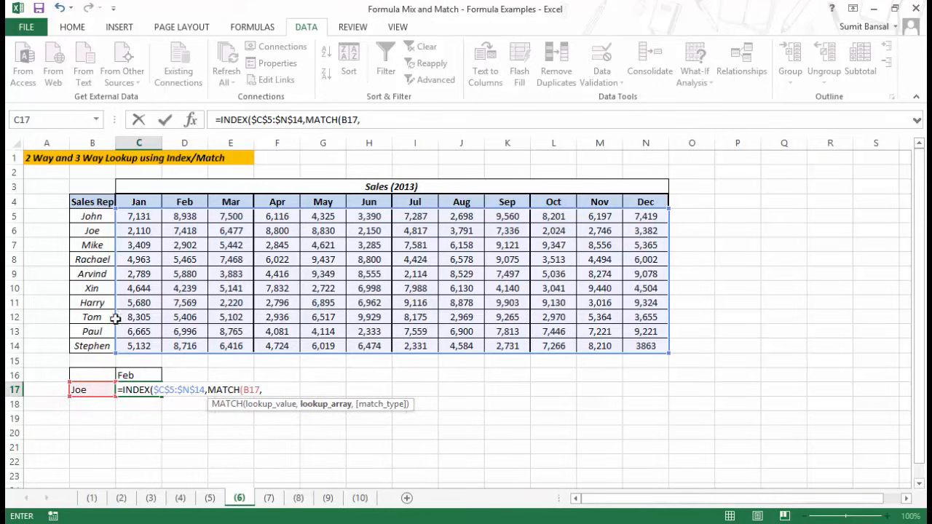
drag(104, 216, 108, 349)
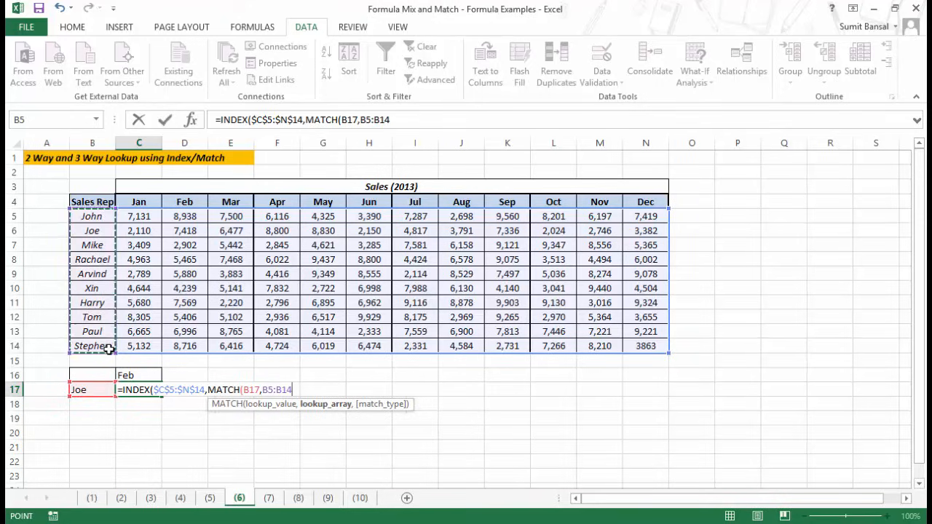
key(F4)
text(,)
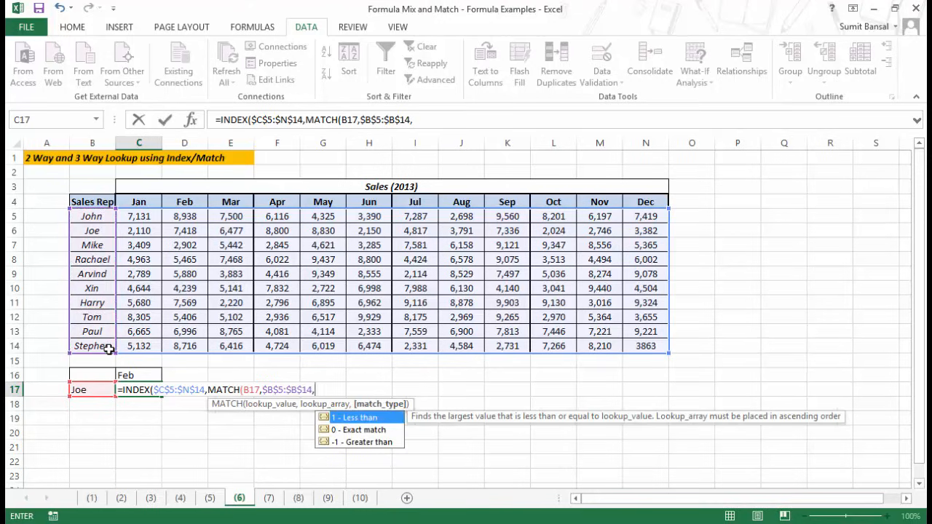
text(0))
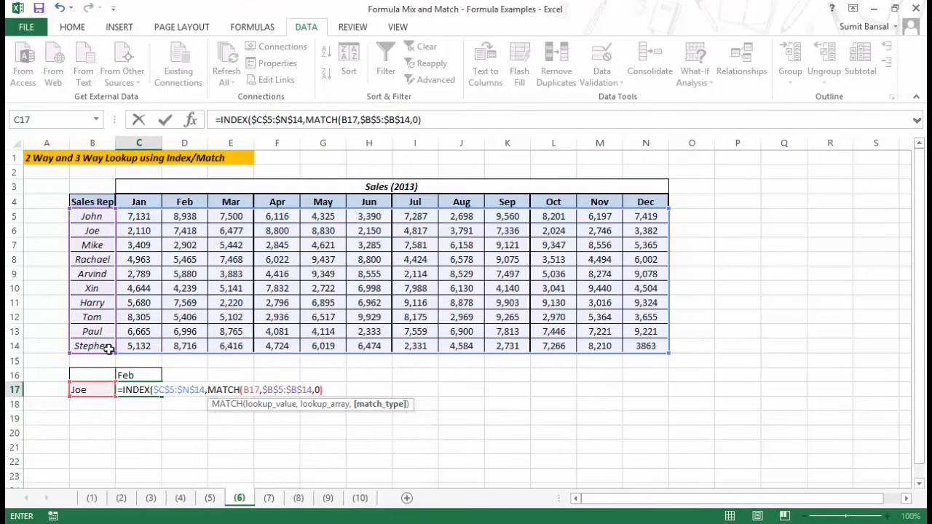
Step: Add the column argument MATCH(C16,$C$4:$N$4,0) to the INDEX formula in C17 and complete the formula
text(,matc)
key(Tab)
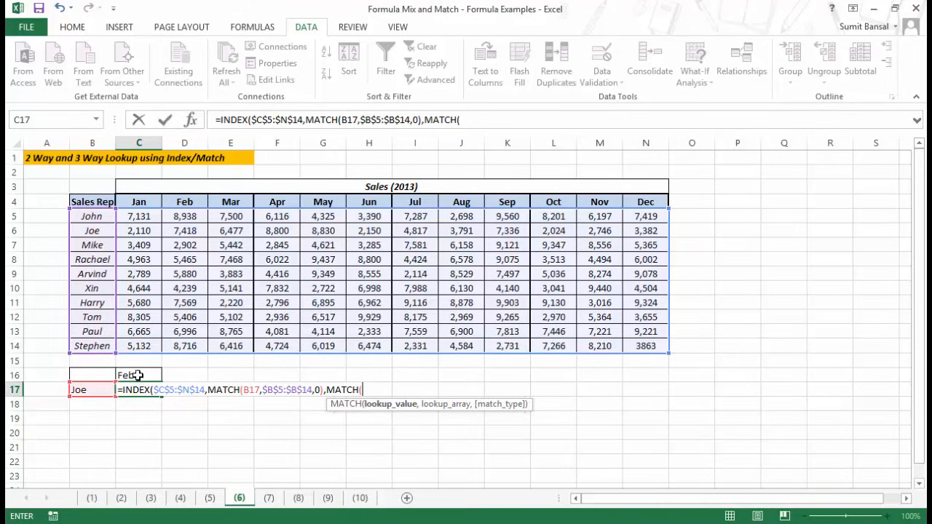
click(137, 375)
text(,)
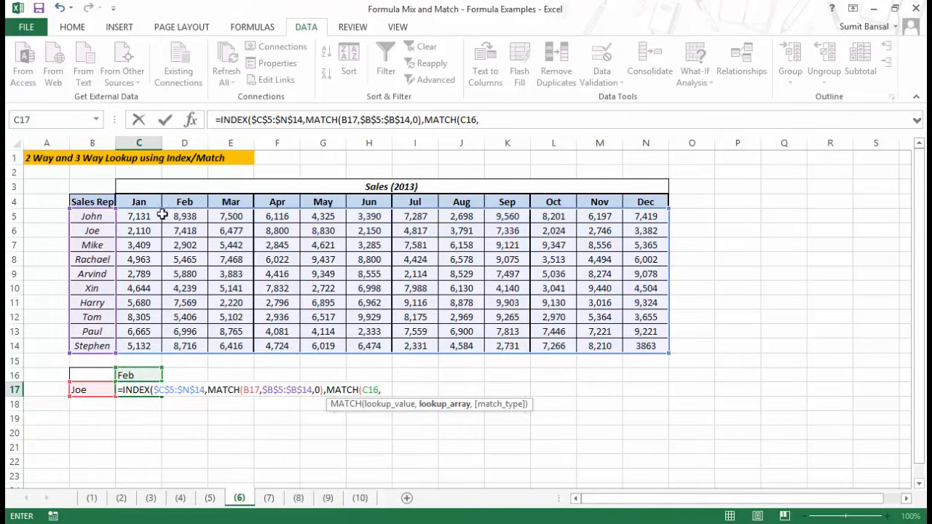
drag(155, 202, 632, 200)
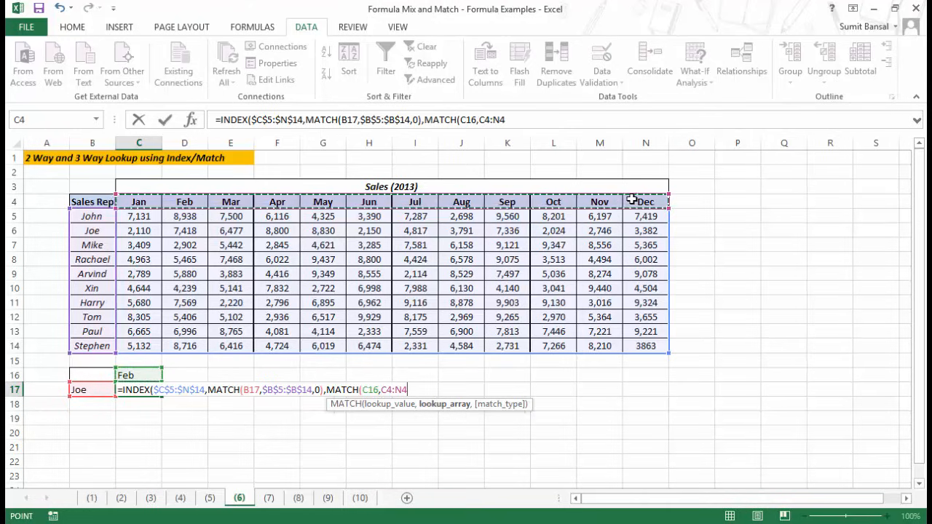
key(F4)
text(,)
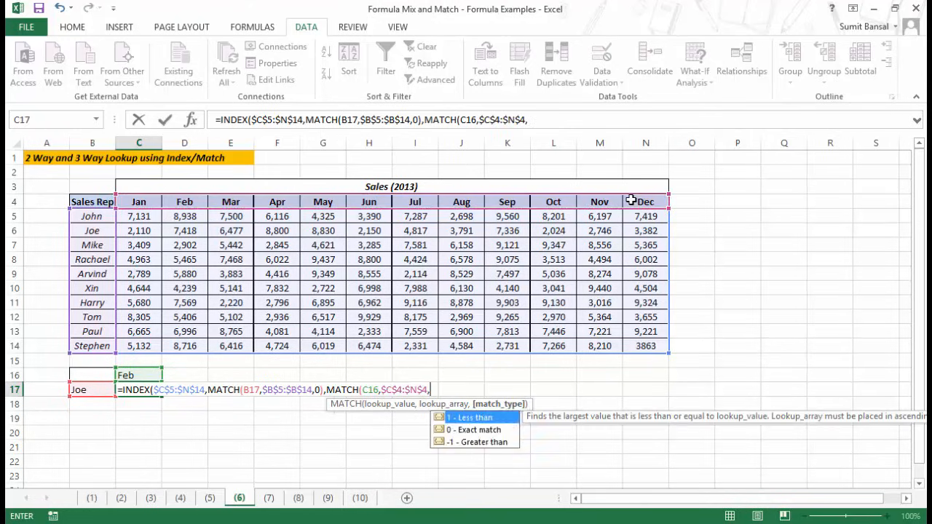
text(0)))
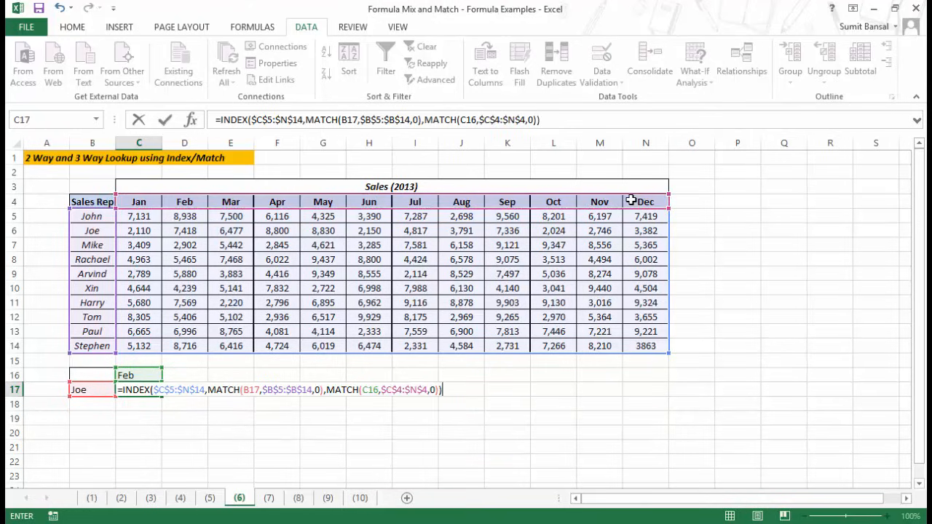
key(Return)
key(Up)
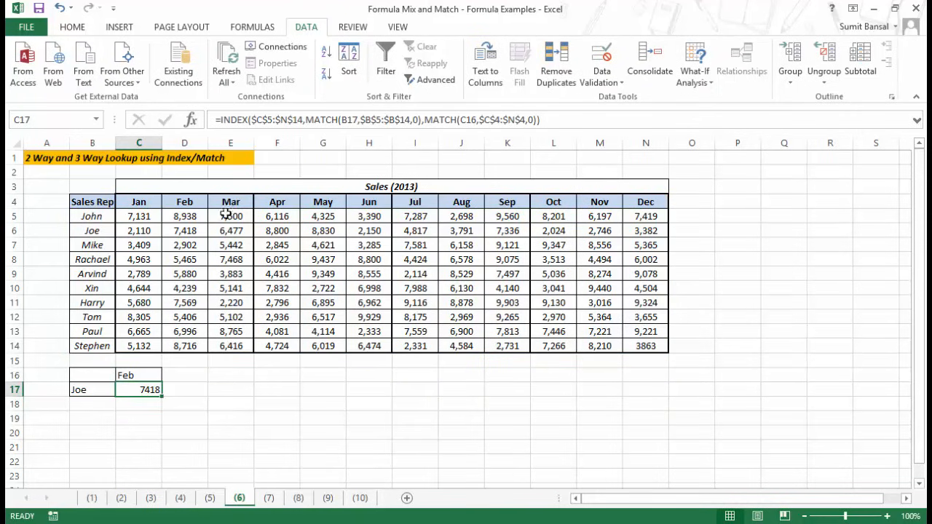
Step: Set the month in C16 to Jun and compare the lookup result with the matching cell in the sales table
click(184, 231)
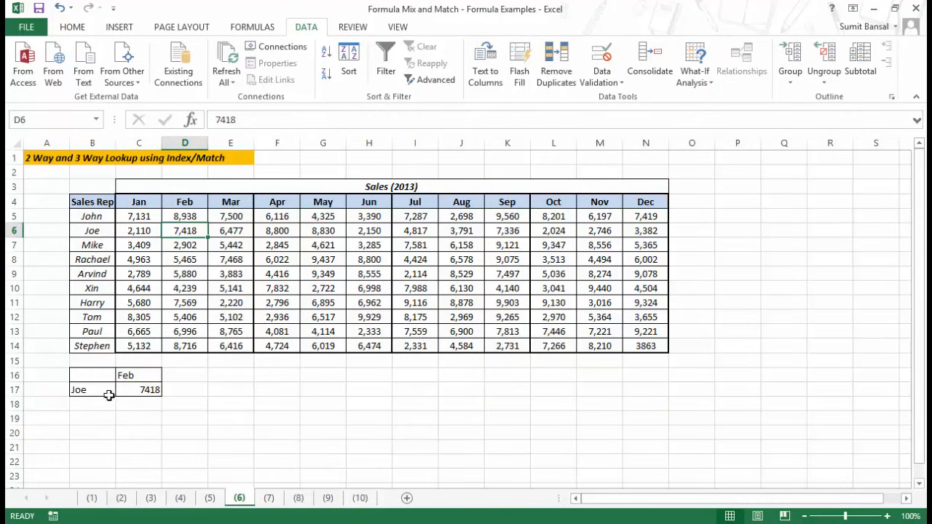
click(146, 374)
click(168, 375)
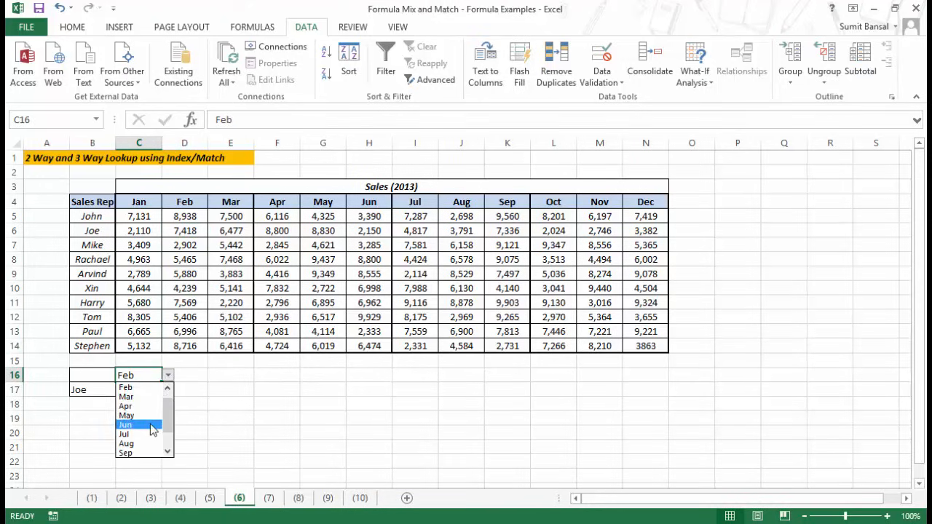
click(127, 424)
click(369, 230)
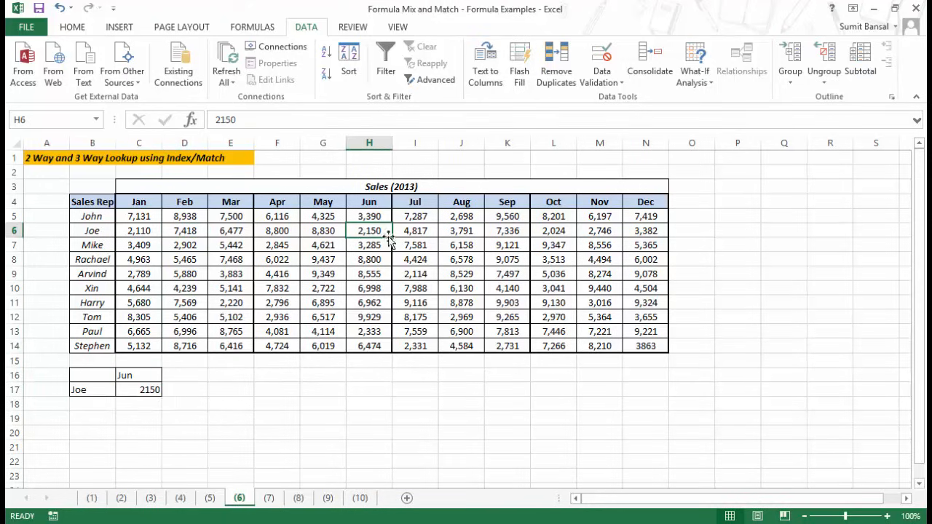
click(138, 390)
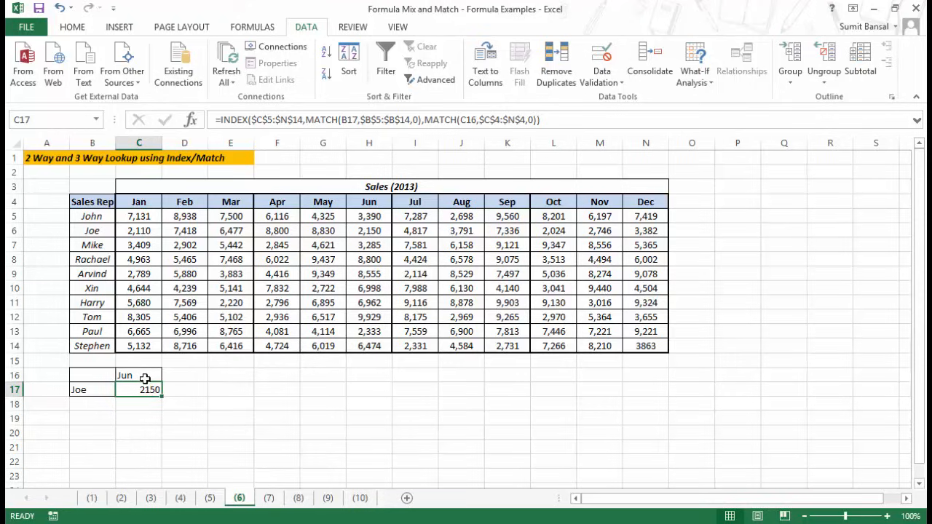
Step: Enter the quarter numbers 1, 2, 3 and 4 in cells C19 to C22 below the lookup
click(141, 422)
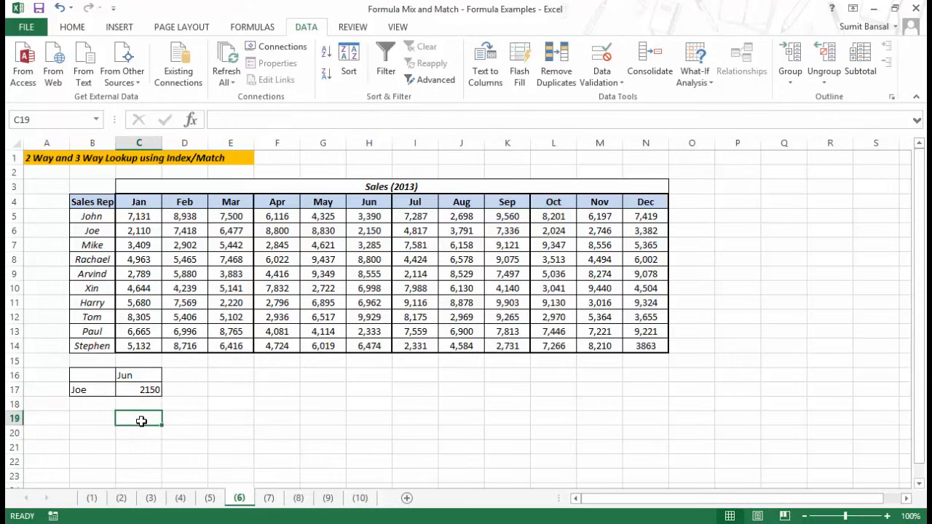
text(1)
key(Return)
text(2)
key(Return)
text(3)
key(Return)
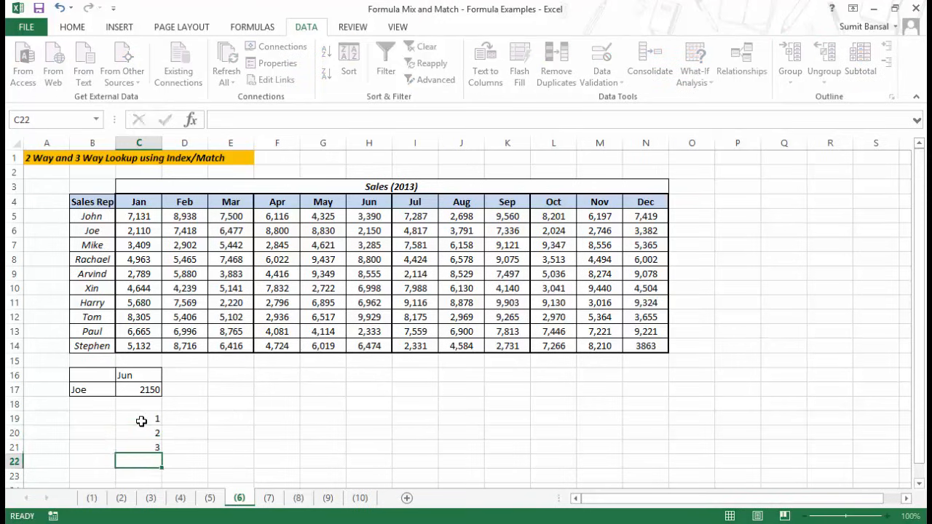
text(4)
key(Return)
click(141, 422)
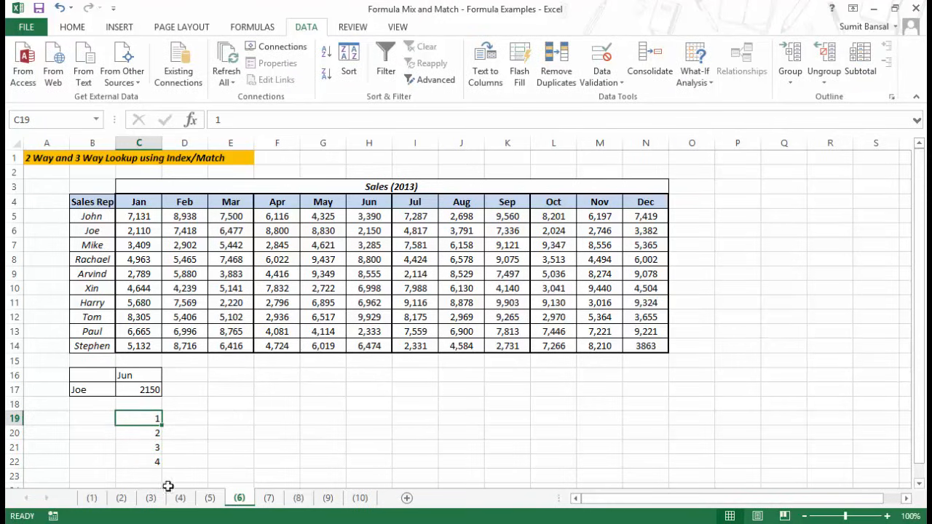
Step: Change the source of C16's data validation list to =$C$19:$C$22
click(136, 374)
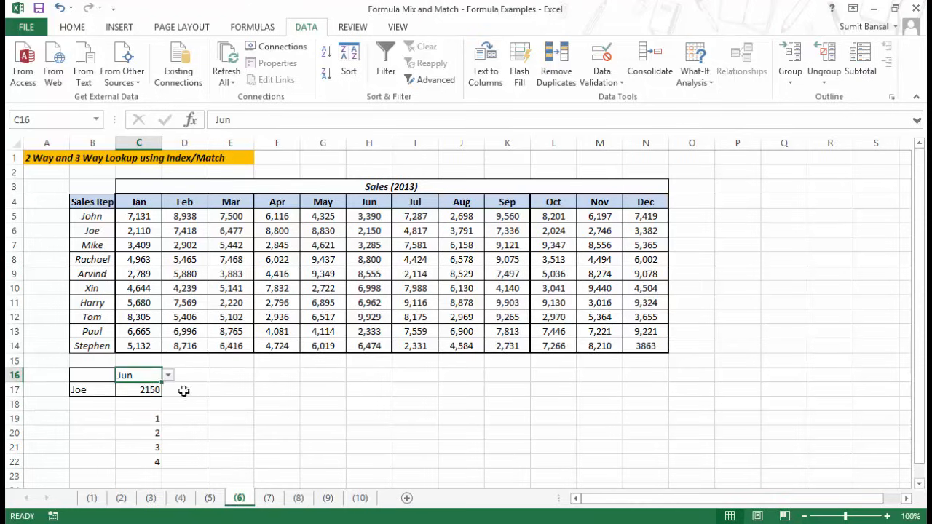
click(602, 80)
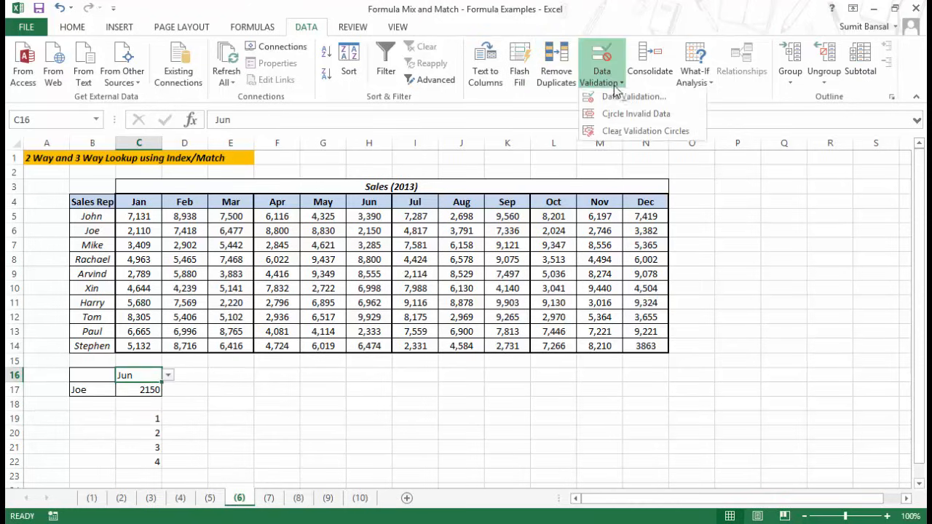
click(624, 94)
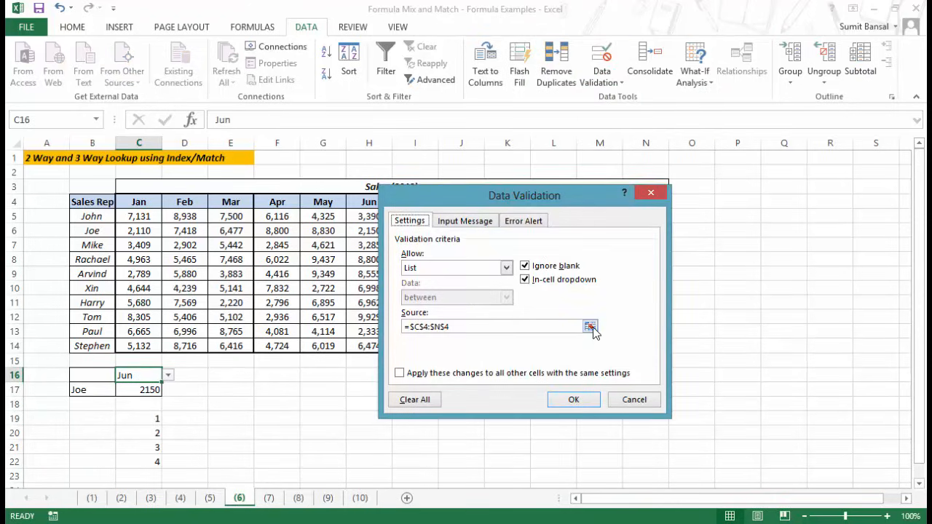
drag(145, 418, 147, 464)
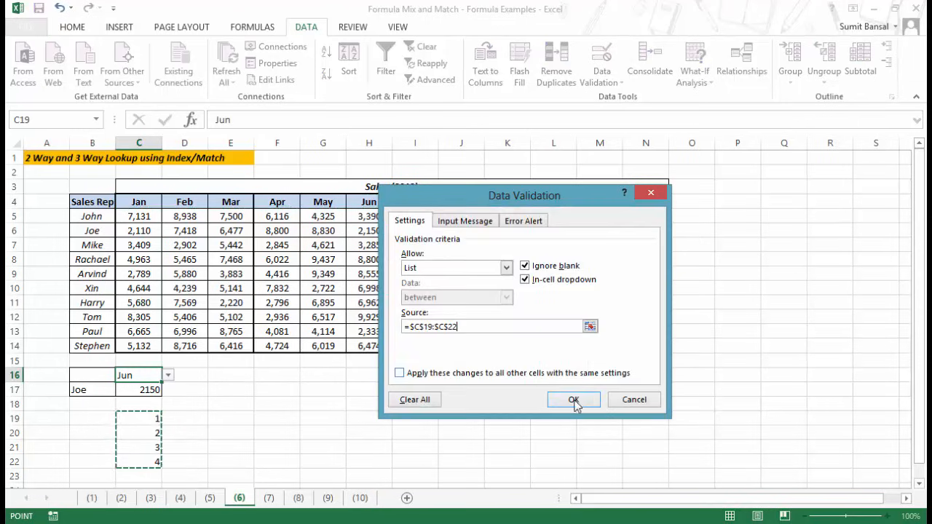
click(574, 402)
Step: Choose 1 from the drop-down list in C16 and review the quarter options it offers
click(169, 376)
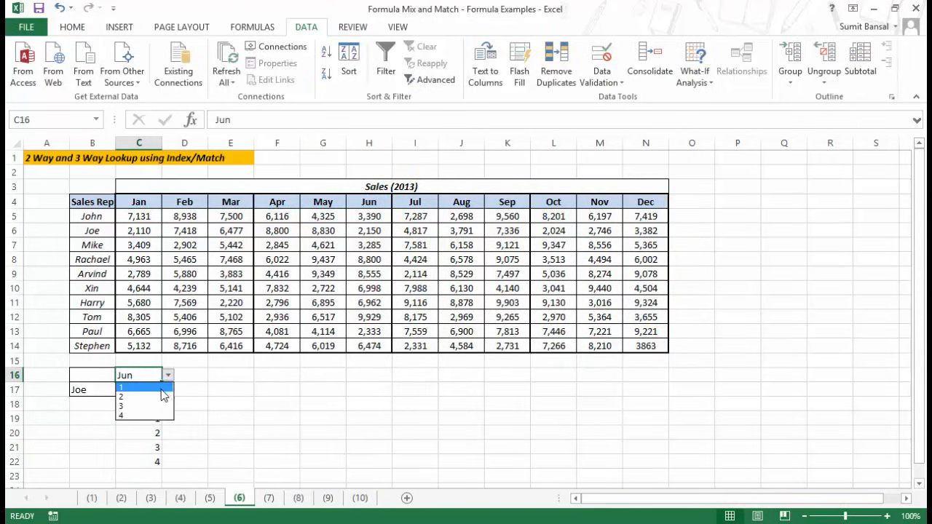
click(166, 387)
click(168, 375)
click(166, 388)
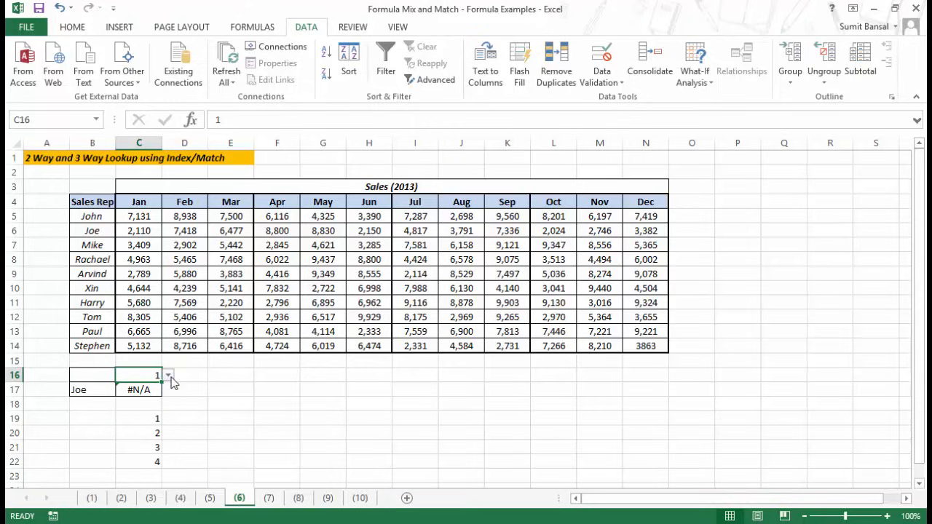
click(168, 376)
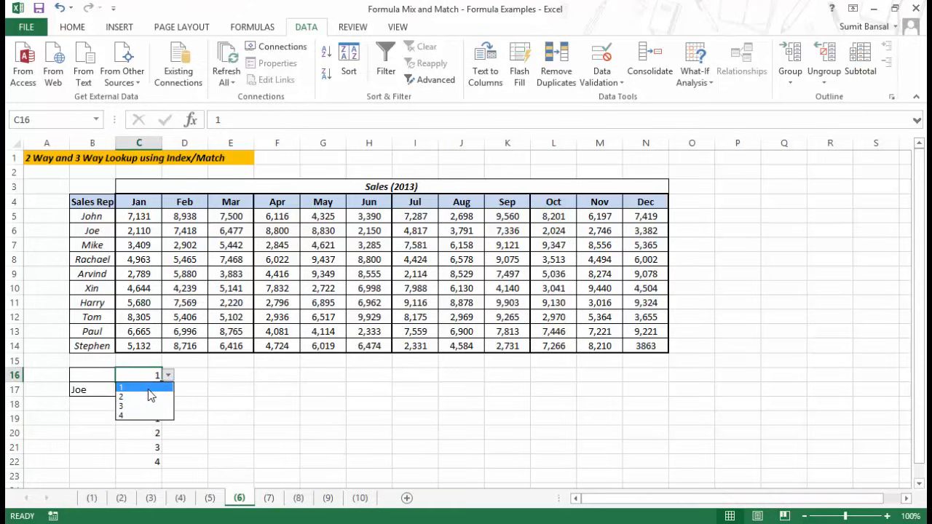
click(150, 387)
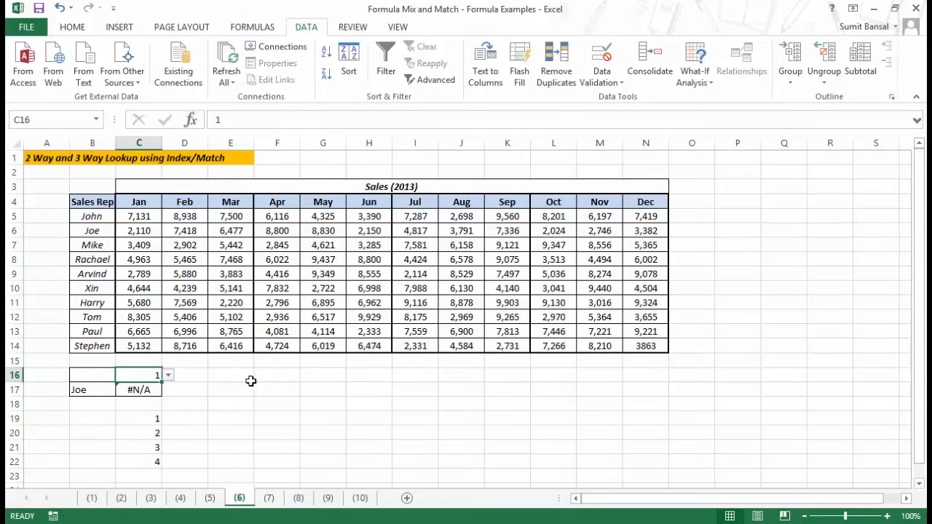
click(168, 376)
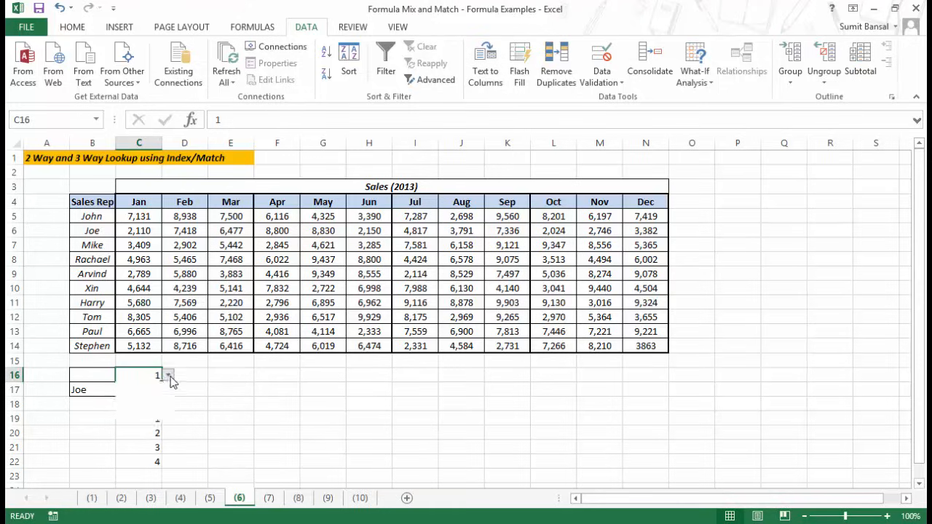
click(169, 376)
Step: Apply the custom number format "Q"General to C19:C22 and check the underlying values of the first two cells
drag(147, 417, 152, 462)
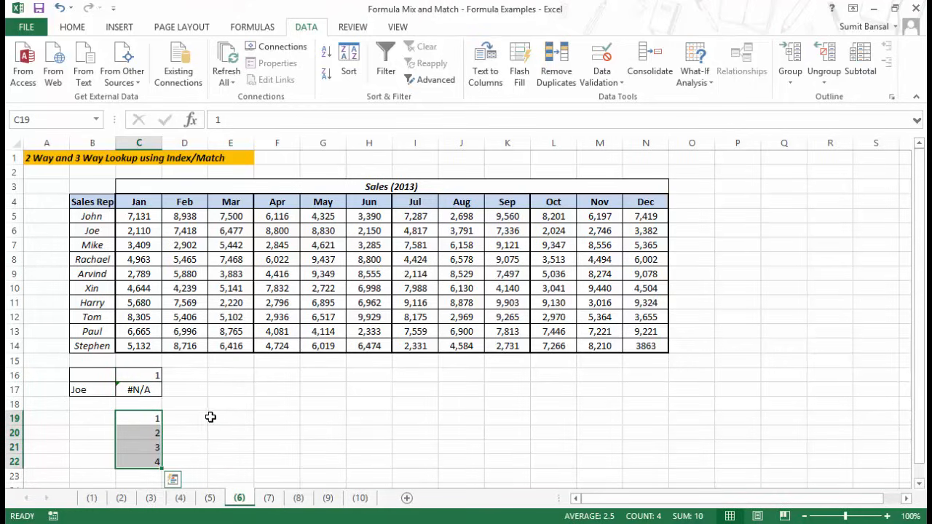
key(ctrl+1)
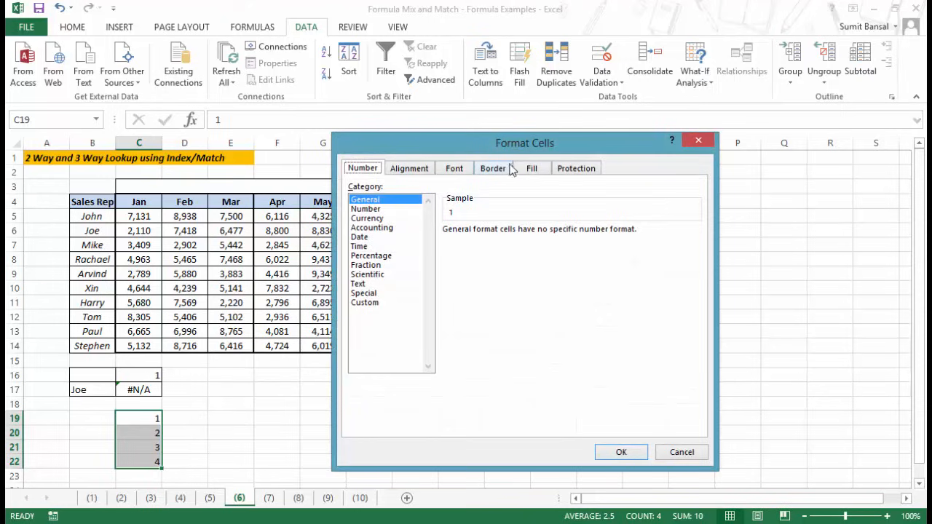
click(365, 302)
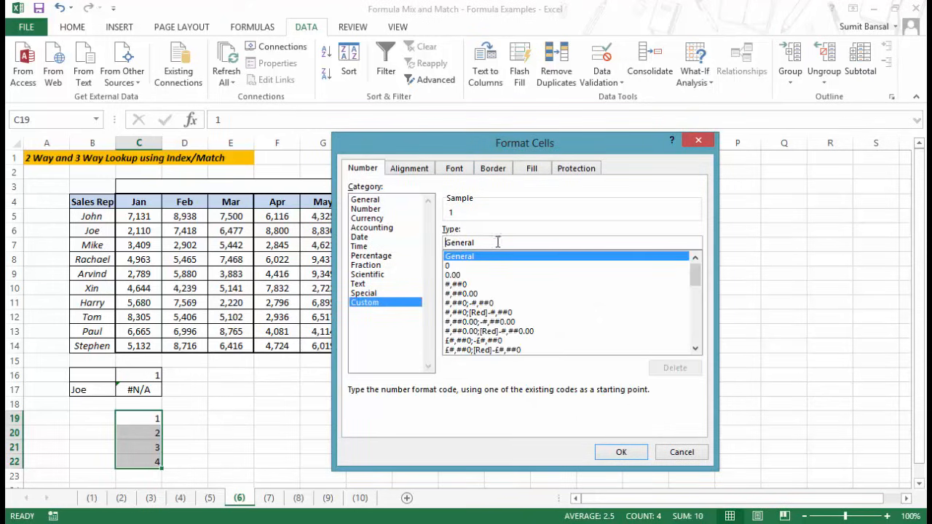
text("Q")
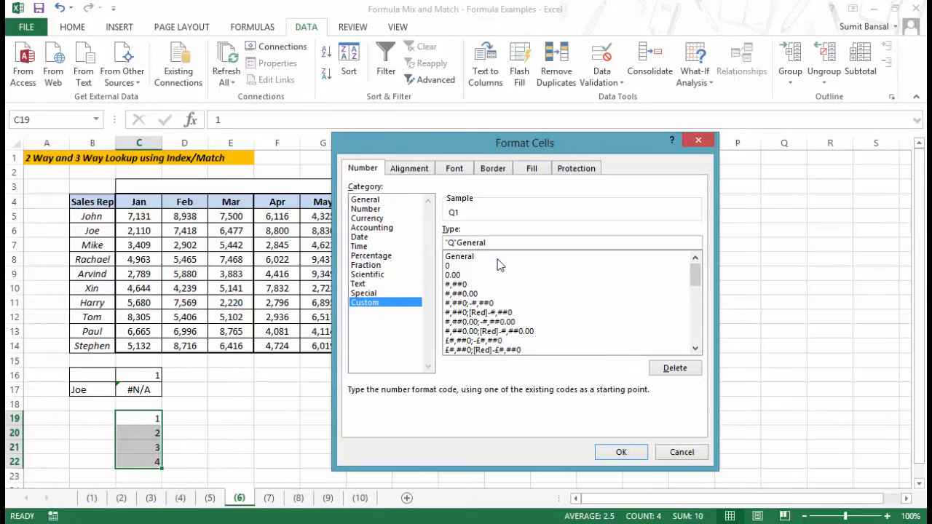
click(620, 452)
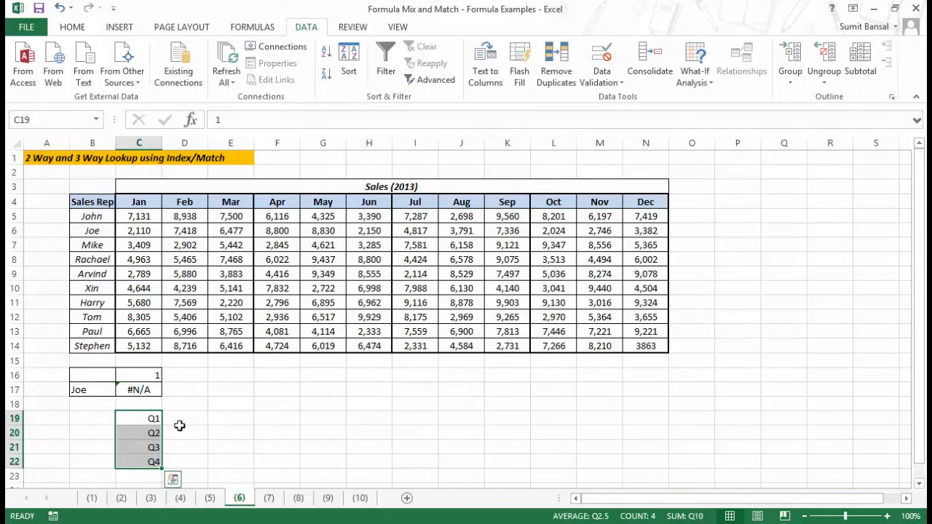
click(153, 418)
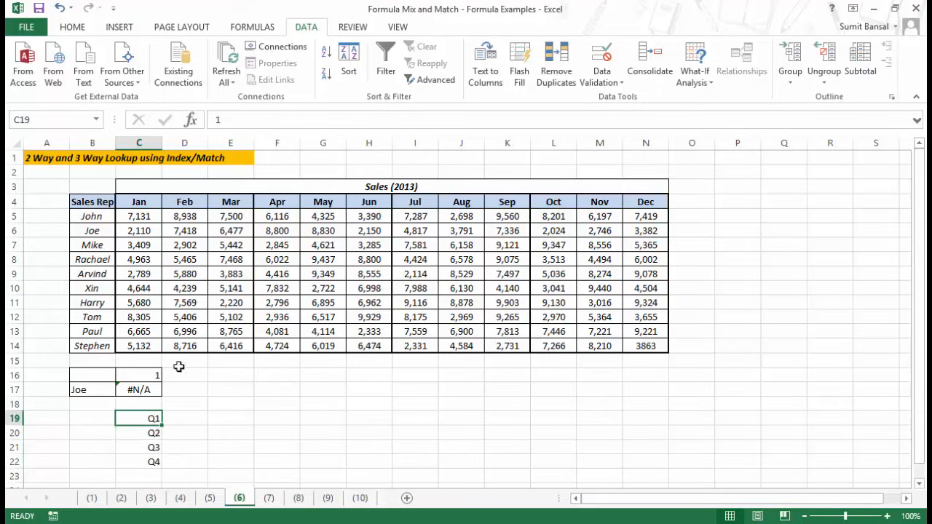
double_click(228, 121)
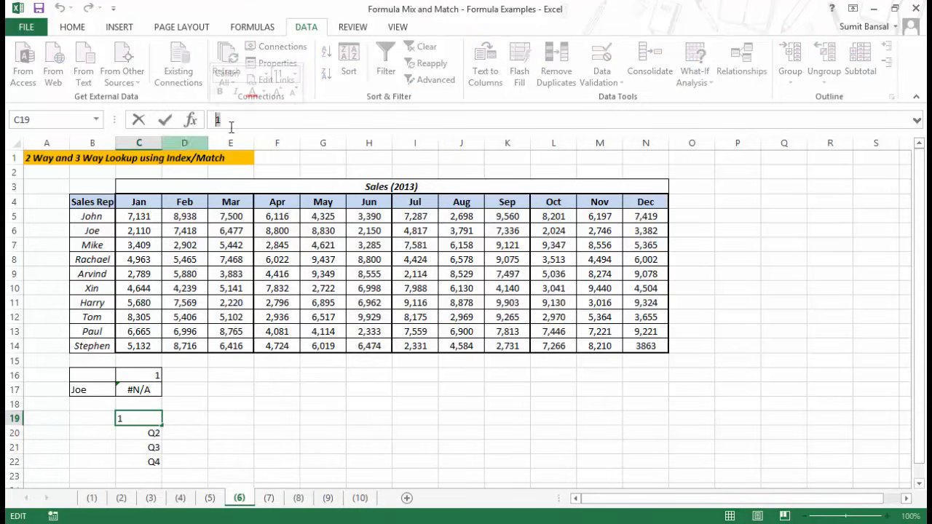
click(144, 437)
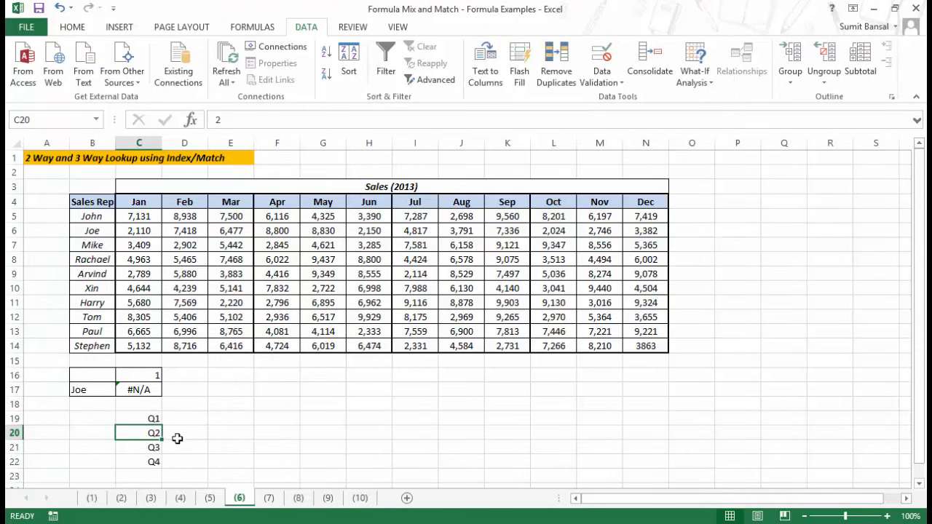
Step: Review the quarter options in C16's drop-down list and choose Q3
drag(153, 421, 152, 477)
click(152, 372)
click(168, 375)
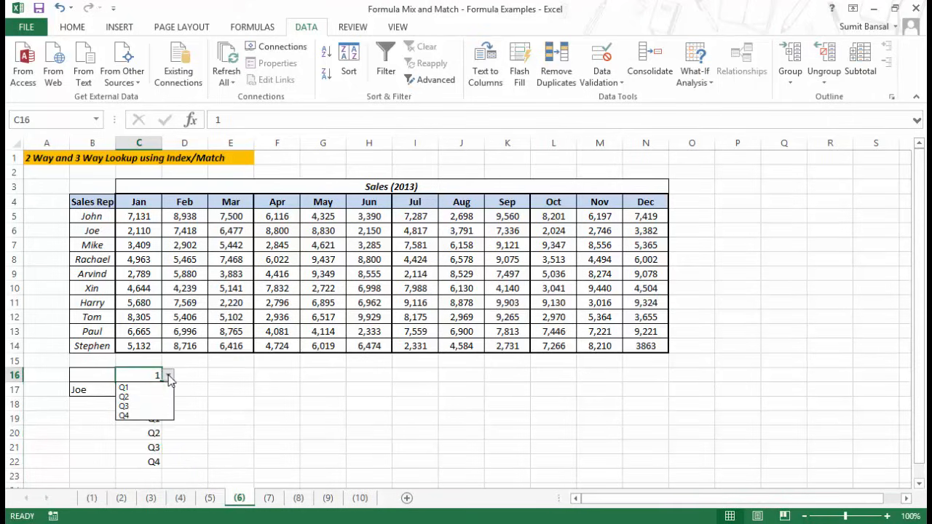
key(Escape)
click(168, 375)
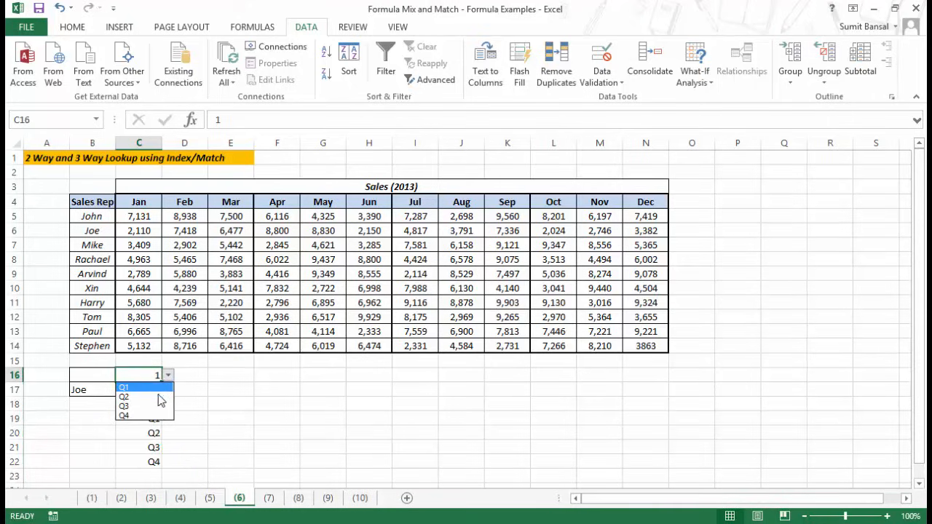
click(157, 406)
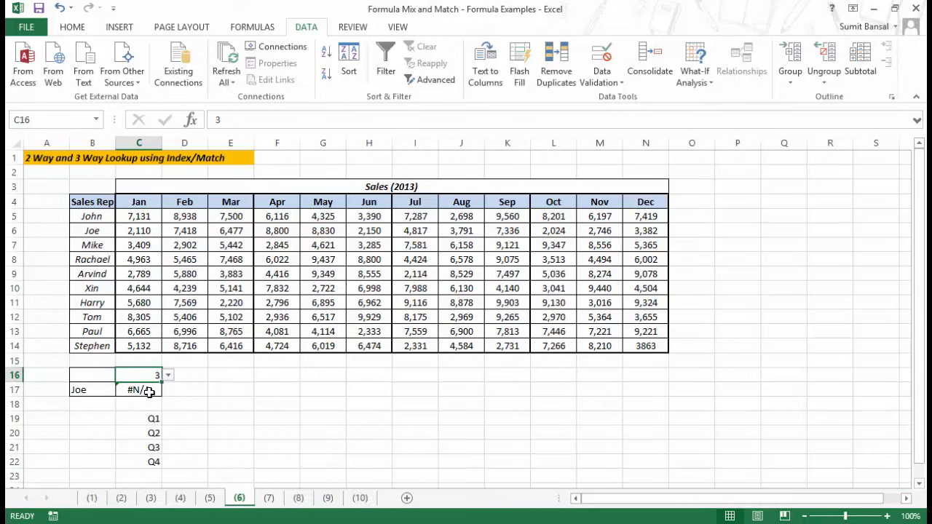
Step: Apply the custom number format "Q"General to cell C16
key(ctrl+1)
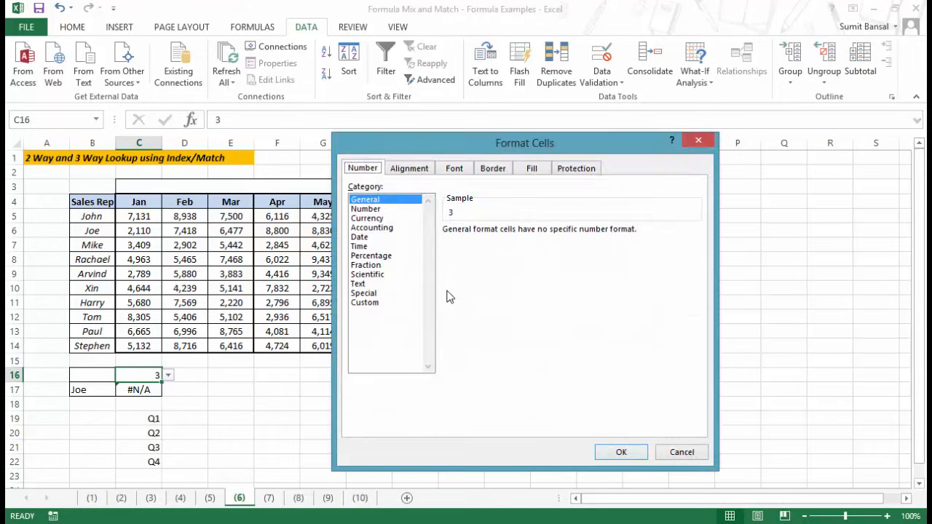
click(366, 303)
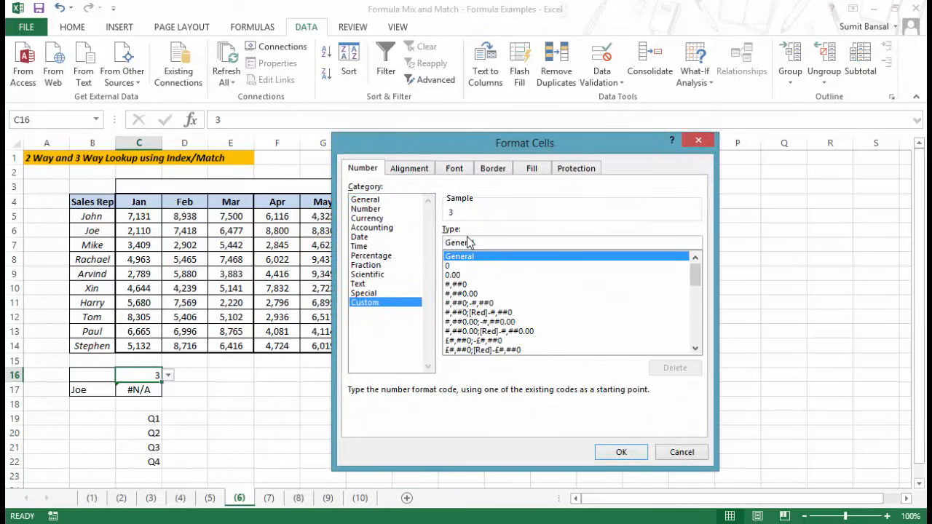
click(470, 242)
key(Home)
text("Q")
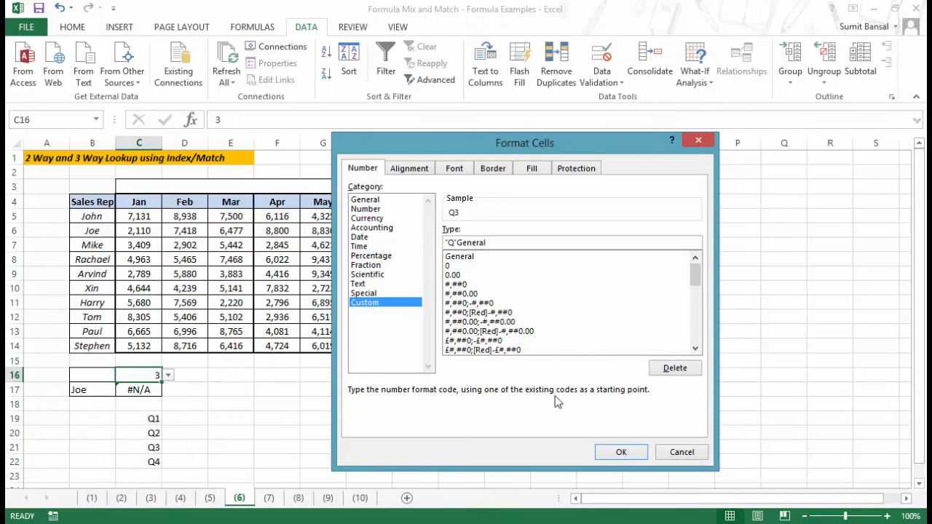
click(615, 451)
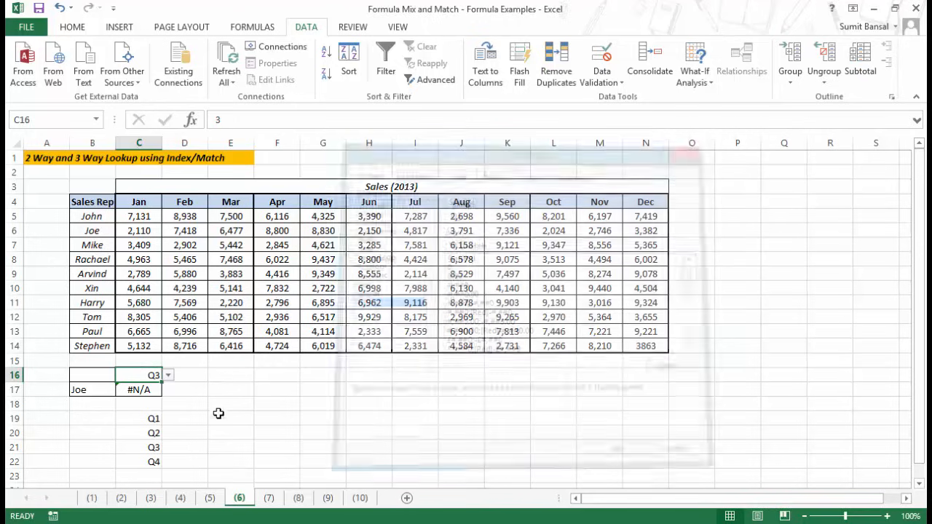
Step: Choose Q2 from C16's drop-down list and check the cell's underlying value without changing it
click(166, 378)
click(158, 395)
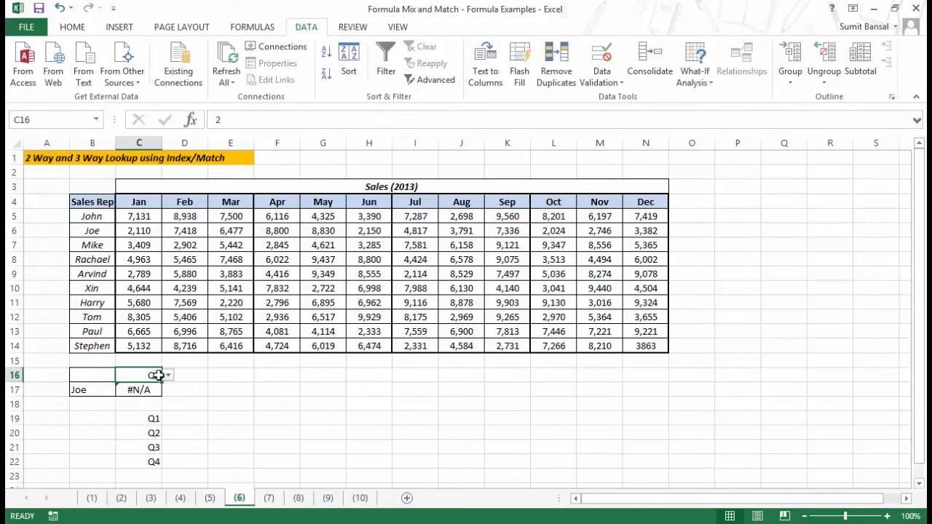
click(217, 119)
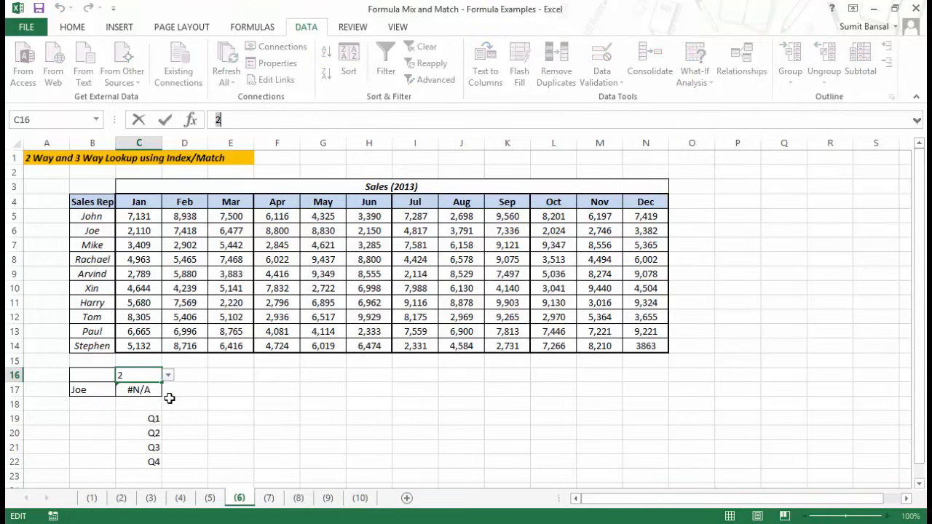
key(Escape)
Step: Replace the formula in C17 with a new INDEX formula whose array is a CHOOSE function using C16 as its index number
click(148, 390)
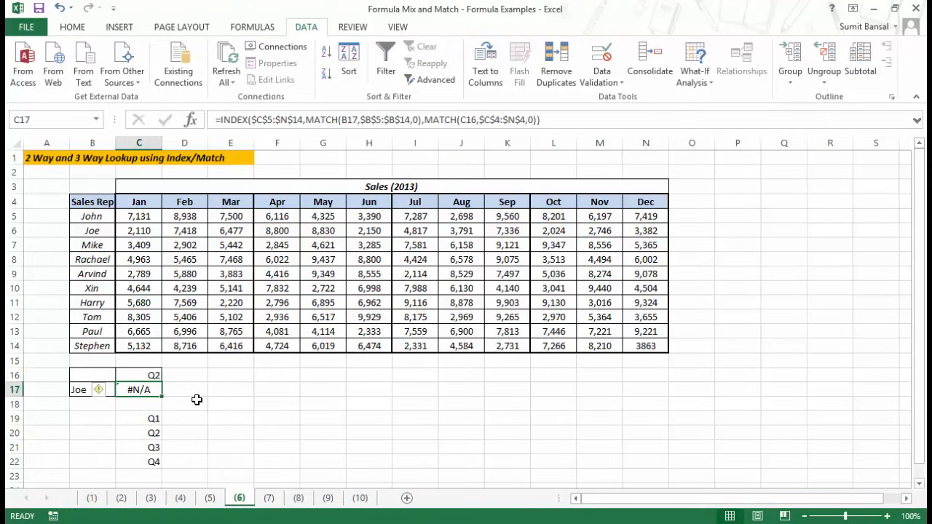
text(=ind)
key(Tab)
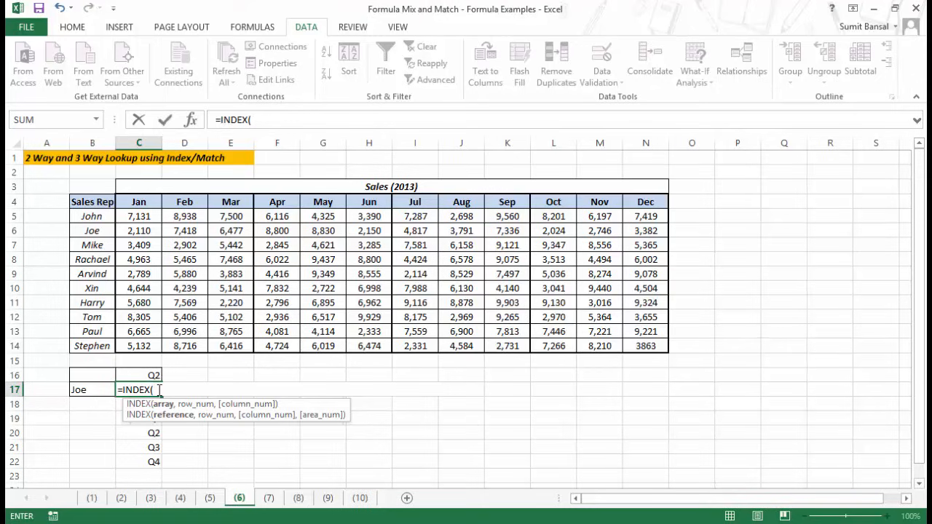
text(Choose)
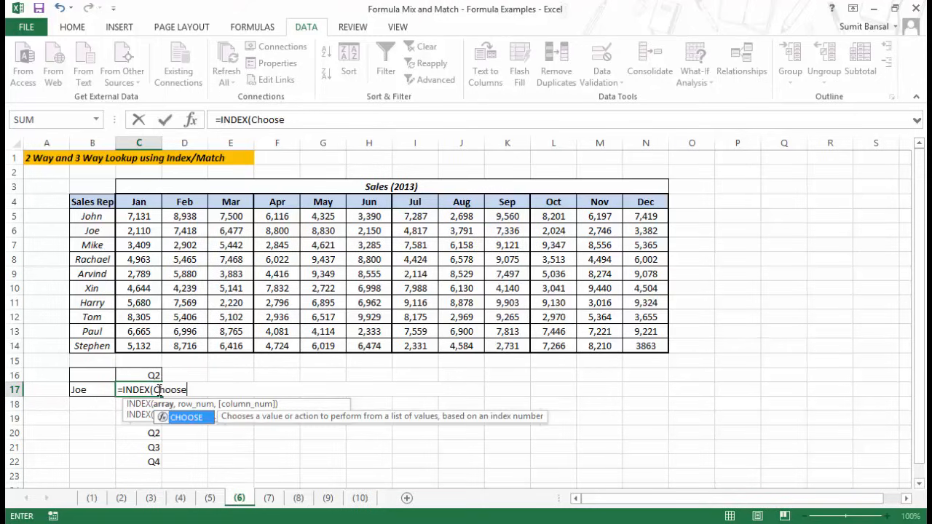
key(Tab)
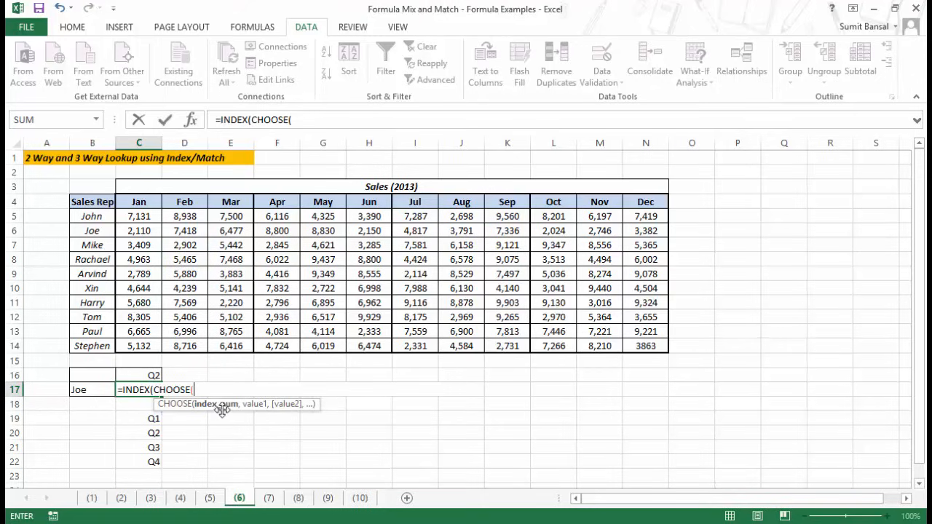
click(149, 374)
text(,)
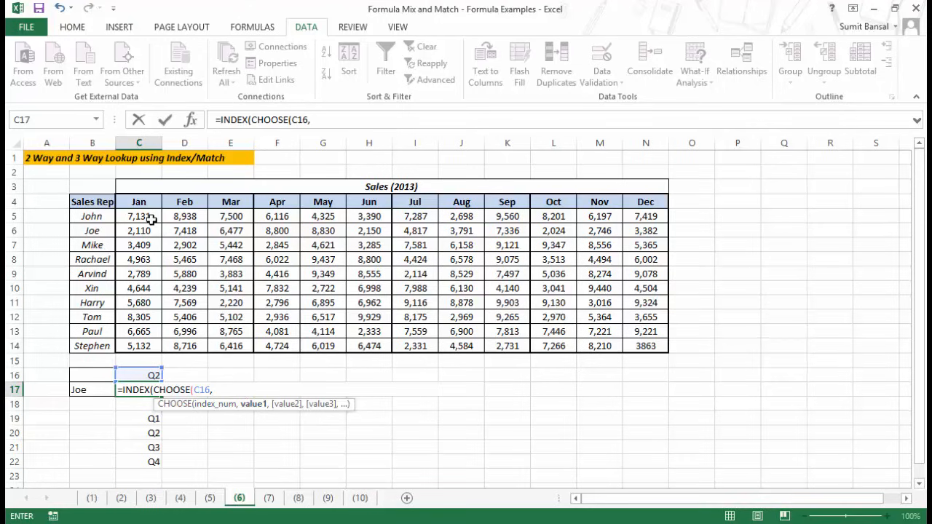
Step: Add the January–March range $C$5:$E$14 and the April–June range $F$5:$H$14 as CHOOSE's first two values, with absolute references
drag(149, 220, 230, 338)
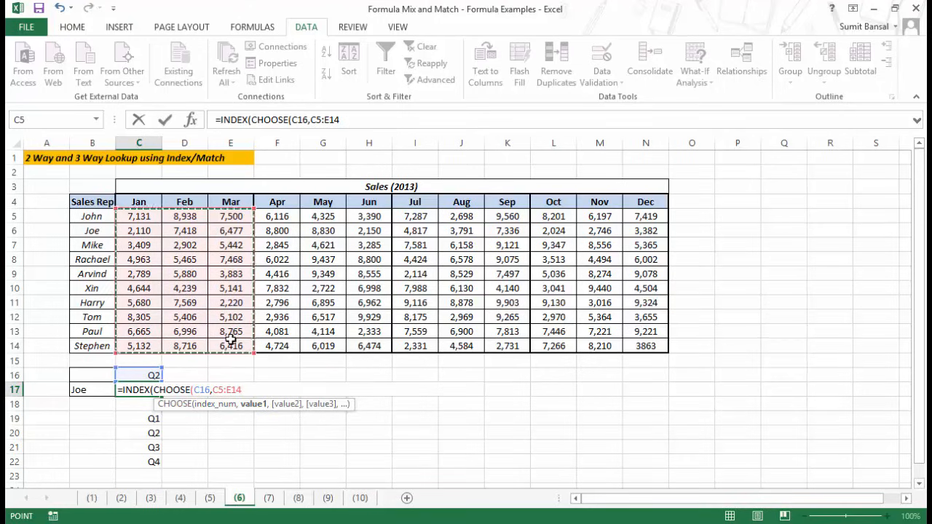
key(F4)
text(,)
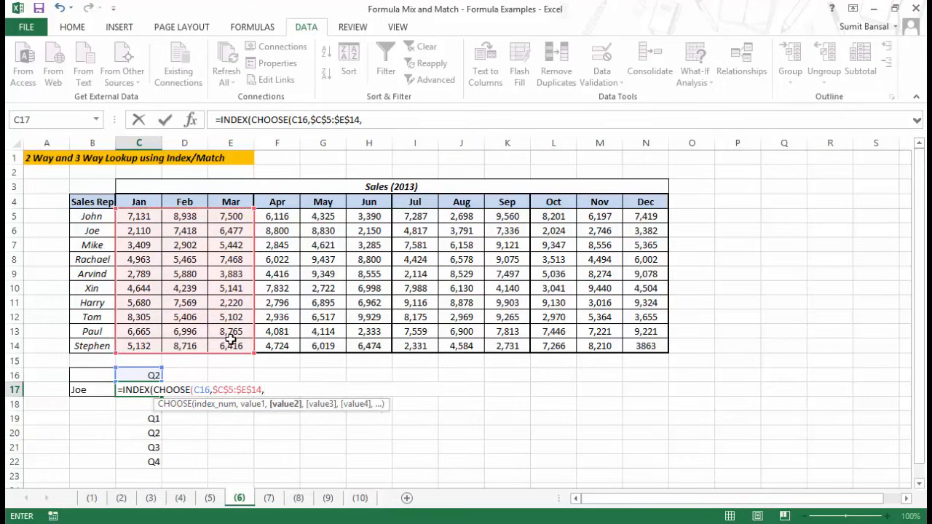
drag(277, 214, 372, 341)
key(F4)
text(,)
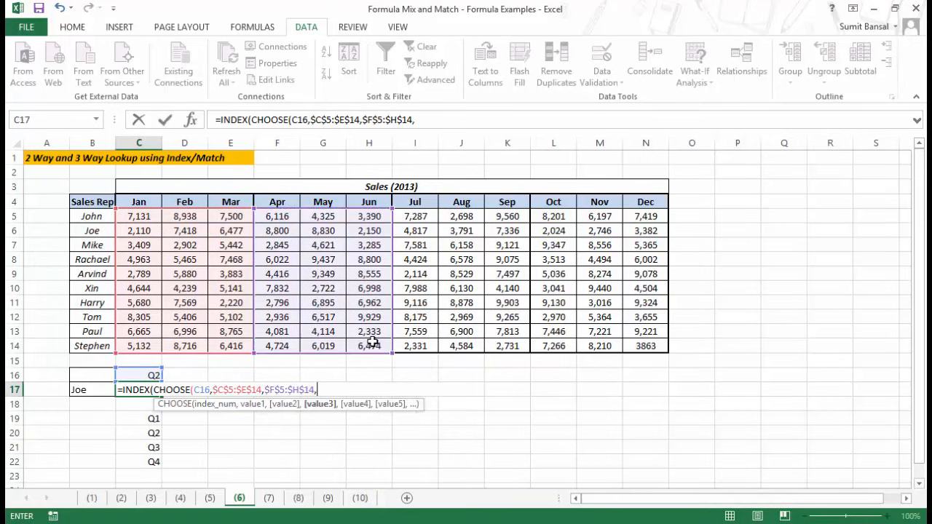
Step: Add the absolute ranges $I$5:$K$14 and $L$5:$N$14 as CHOOSE's third and fourth values and close the function
drag(415, 217, 509, 342)
key(F4)
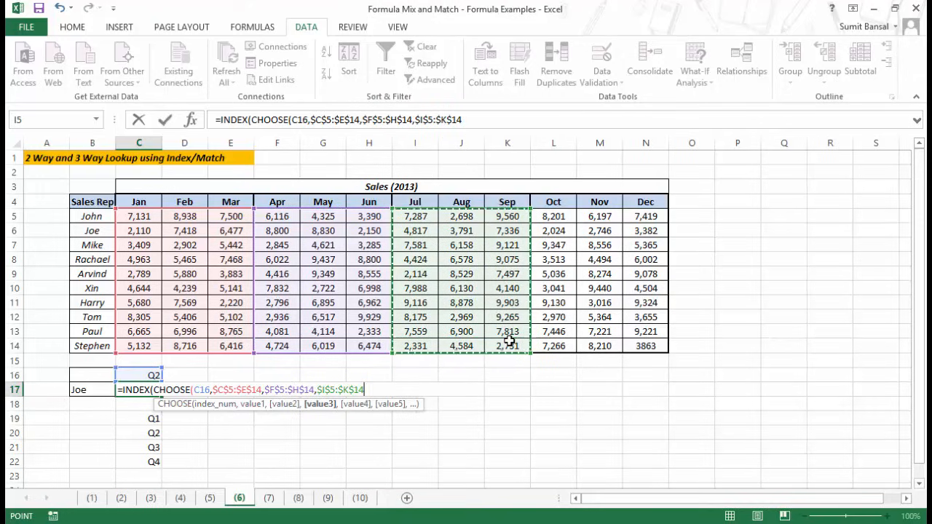
text(,)
drag(551, 216, 631, 344)
key(F4)
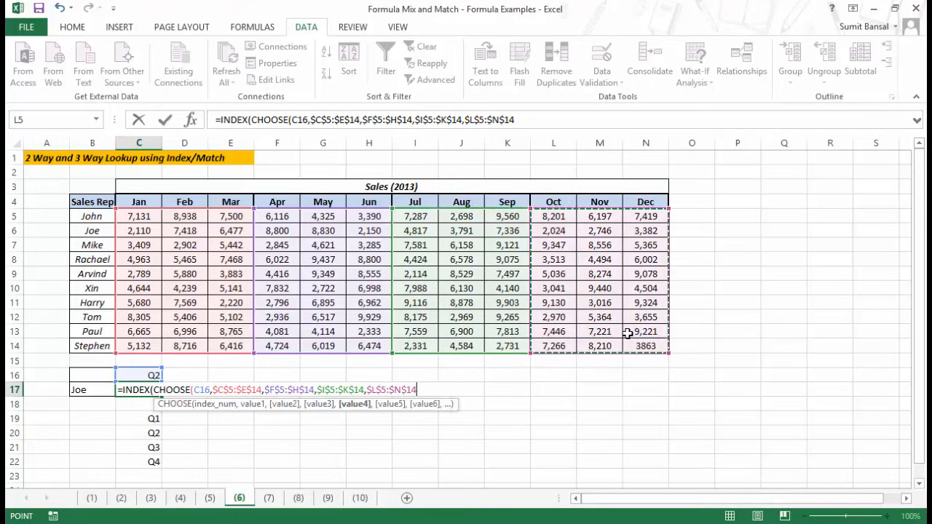
text())
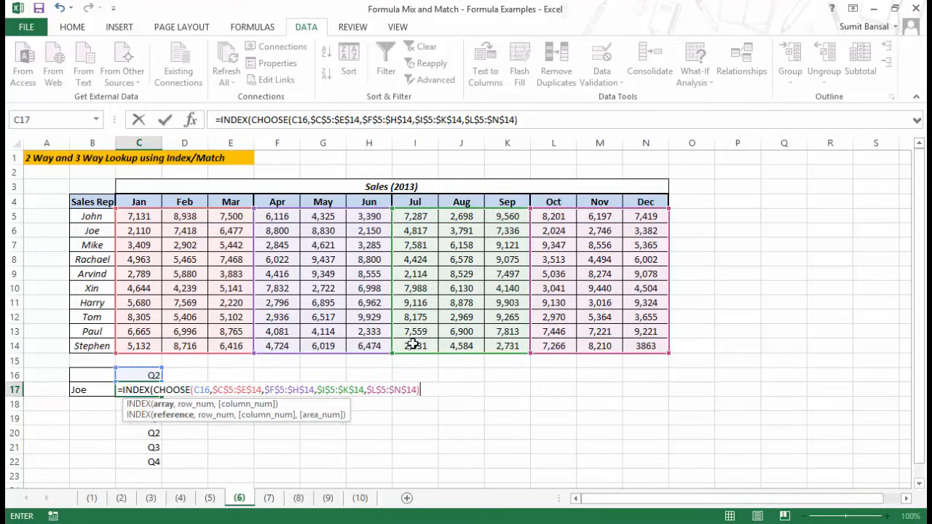
Step: Complete C17's INDEX formula with MATCH(B17,$B$5:$B$14,0) as the row number and 1 as the column number
text(,)
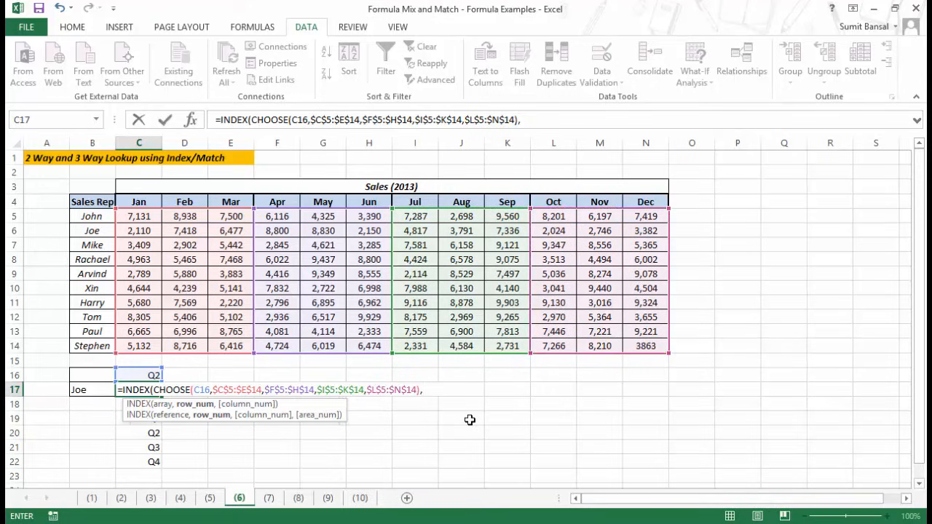
text(matc)
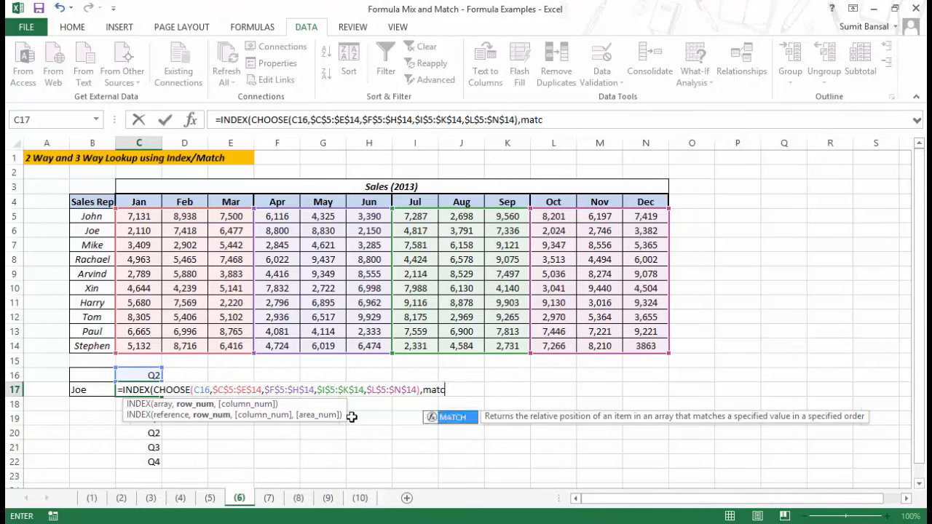
key(Tab)
click(76, 391)
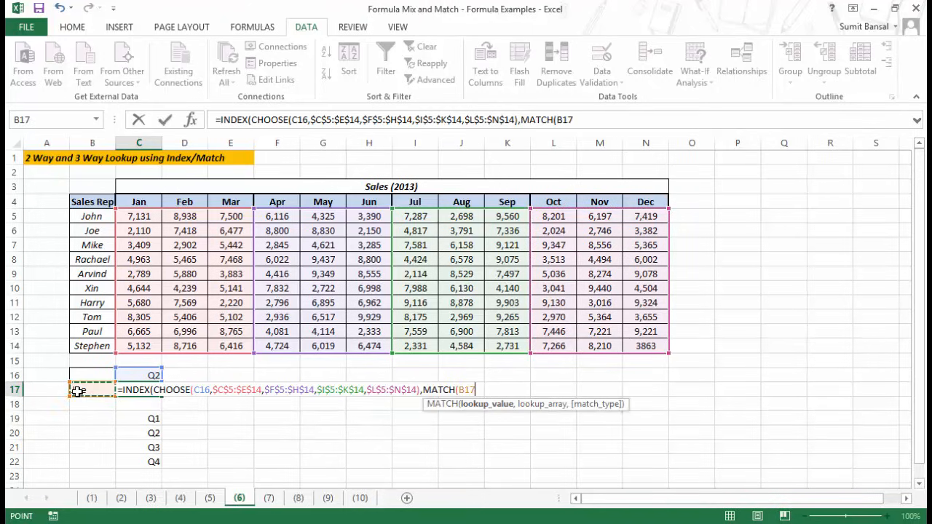
text(,)
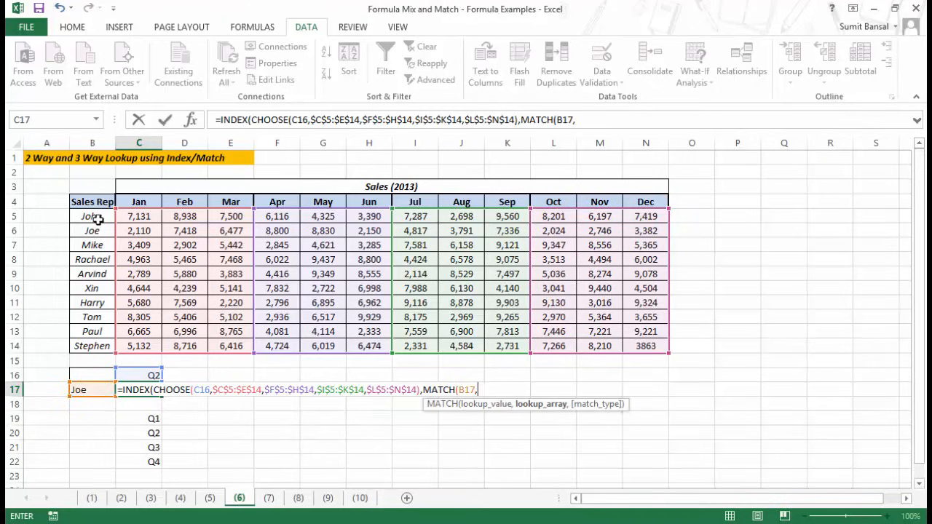
drag(95, 216, 100, 349)
key(F4)
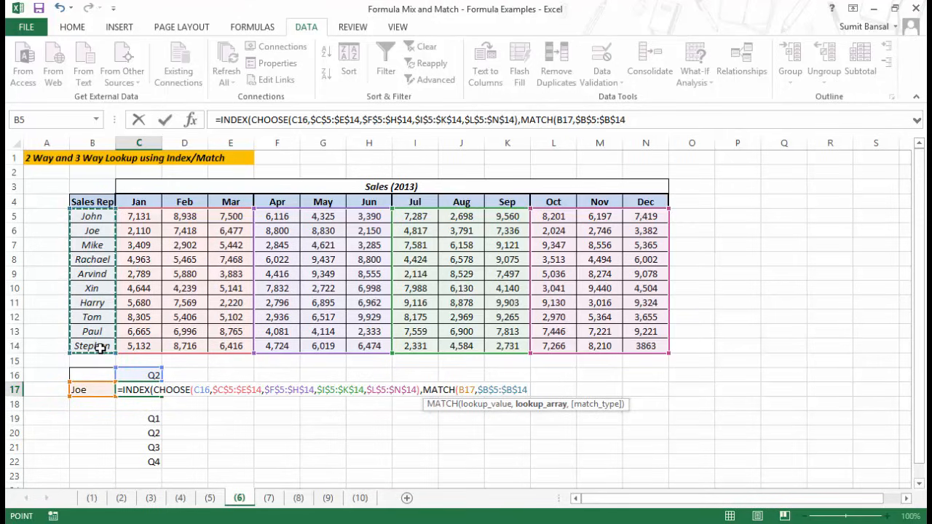
text(,0))
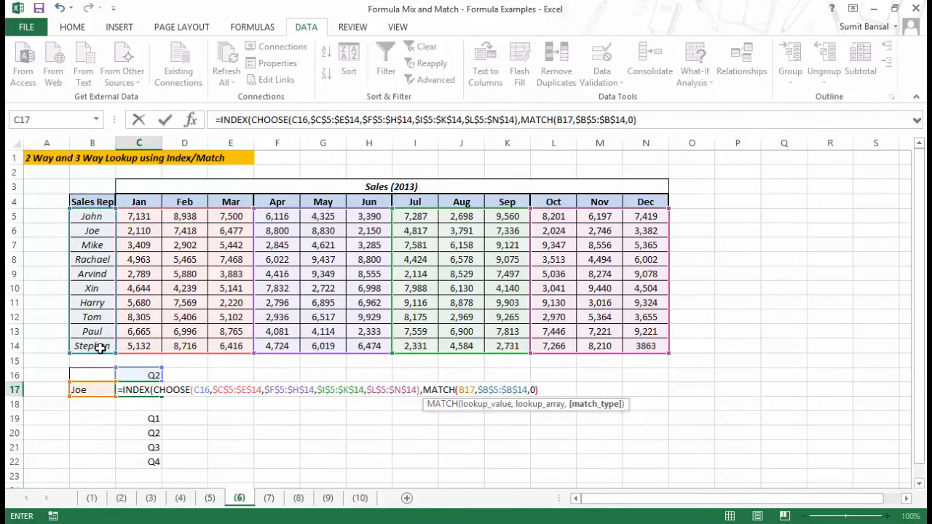
text(,1))
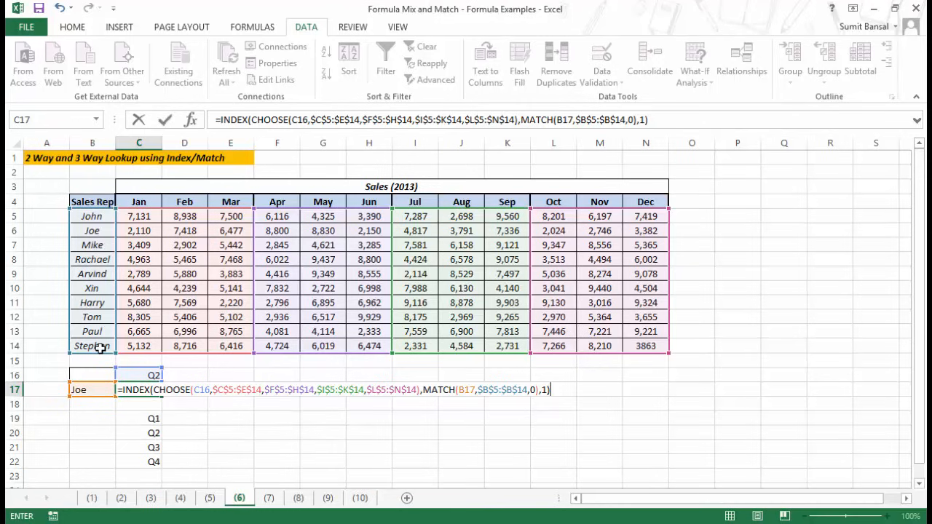
key(Return)
key(Up)
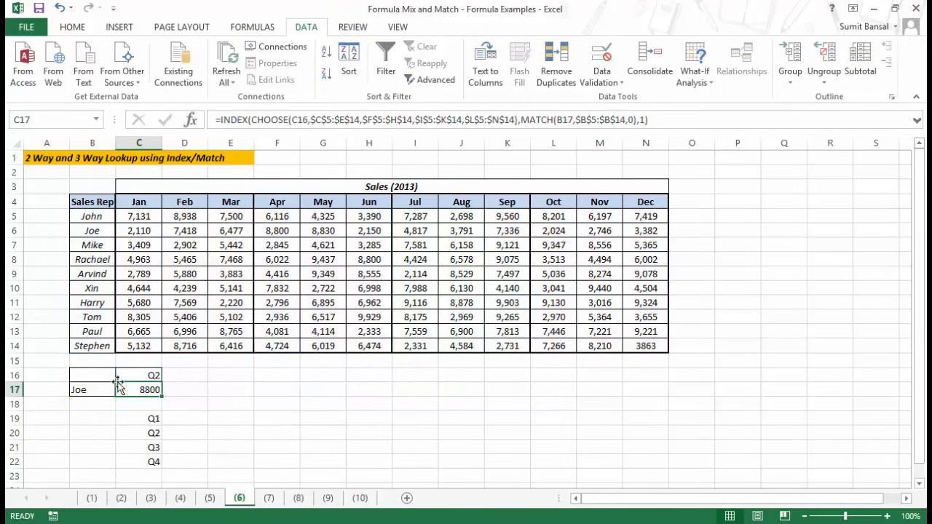
Step: Check the lookup result against the sales rep's April figure, switch C16 to Q3 and compare with the July figure
click(274, 230)
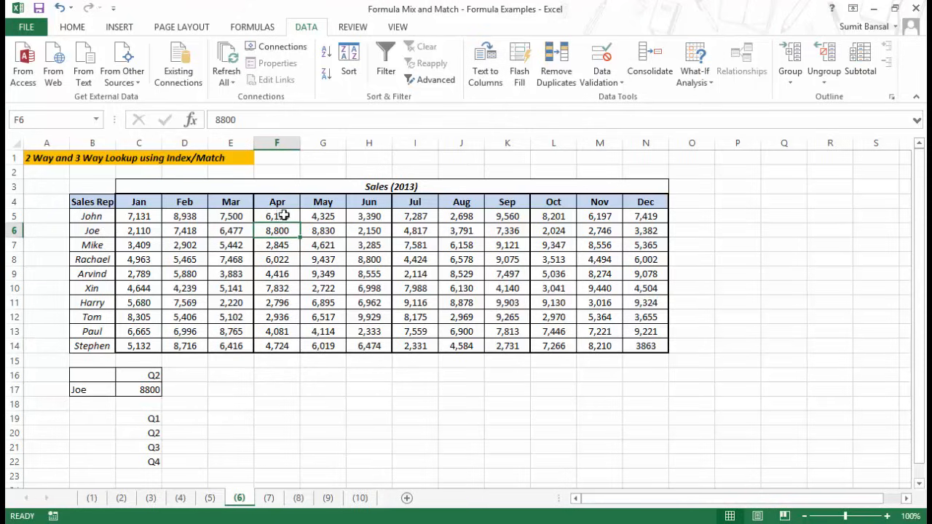
click(150, 376)
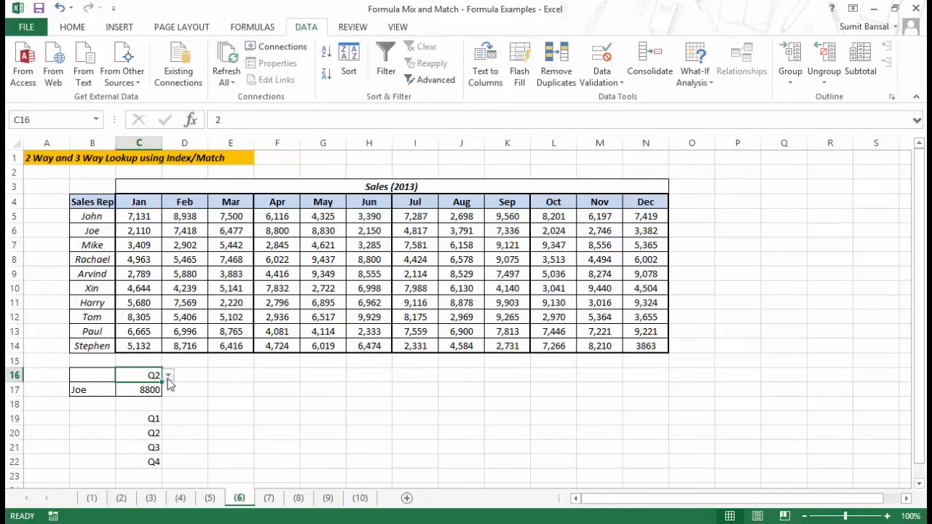
click(169, 375)
click(161, 407)
click(419, 228)
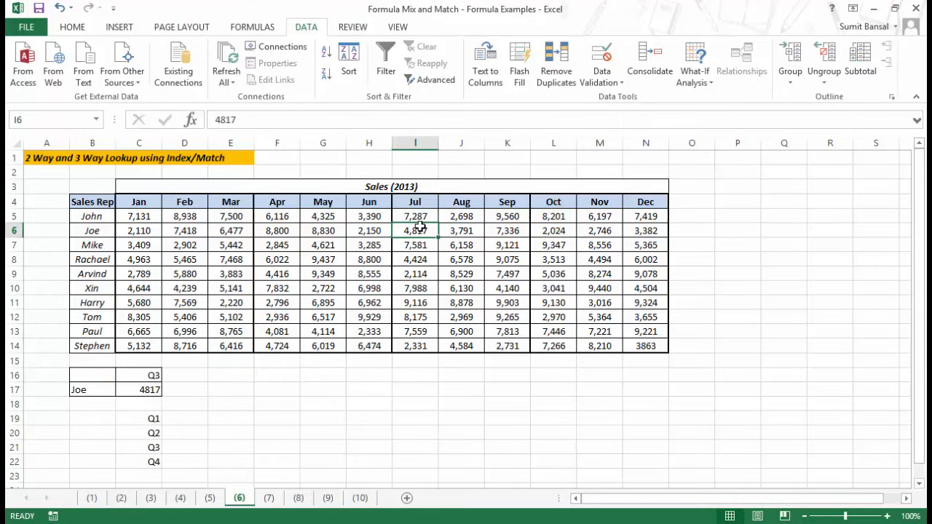
Step: Choose the sales rep from row 9 and then the one from row 11 in B17, and check the latter's July figure
click(99, 393)
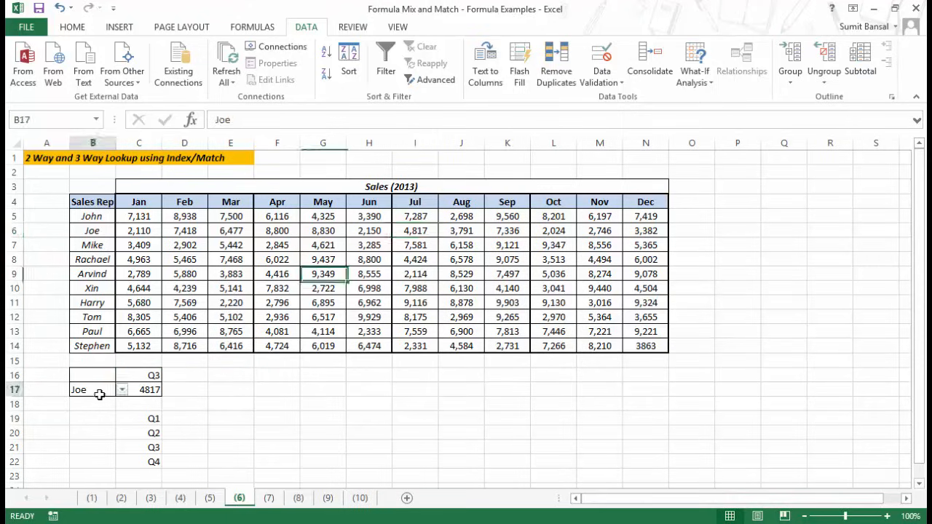
click(123, 391)
click(86, 430)
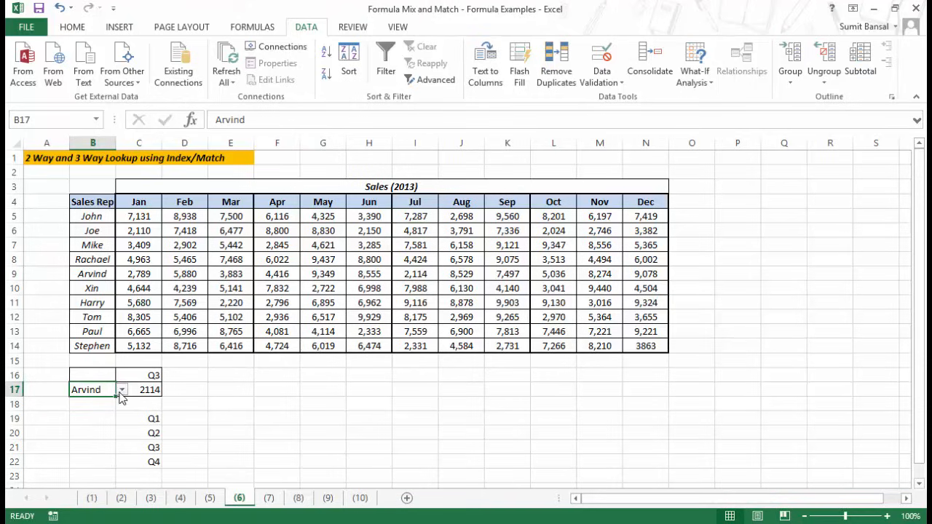
click(123, 391)
click(86, 441)
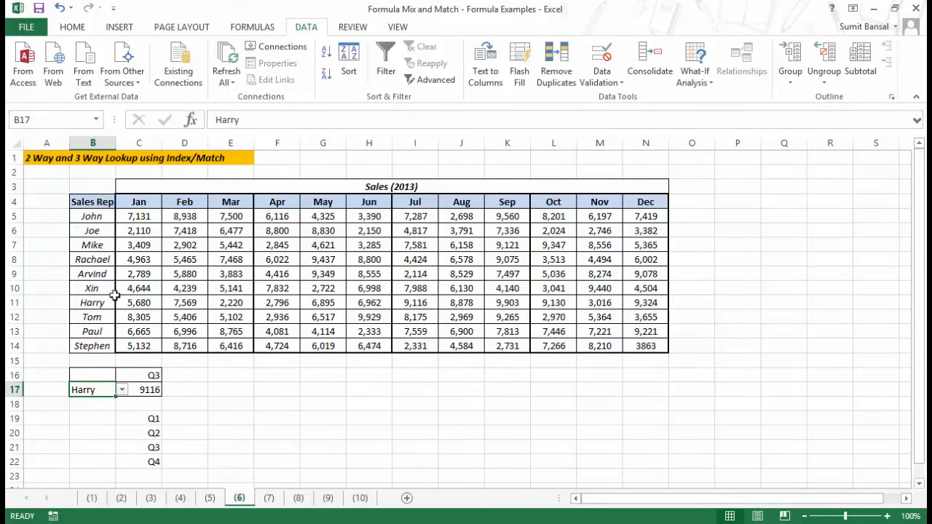
click(413, 304)
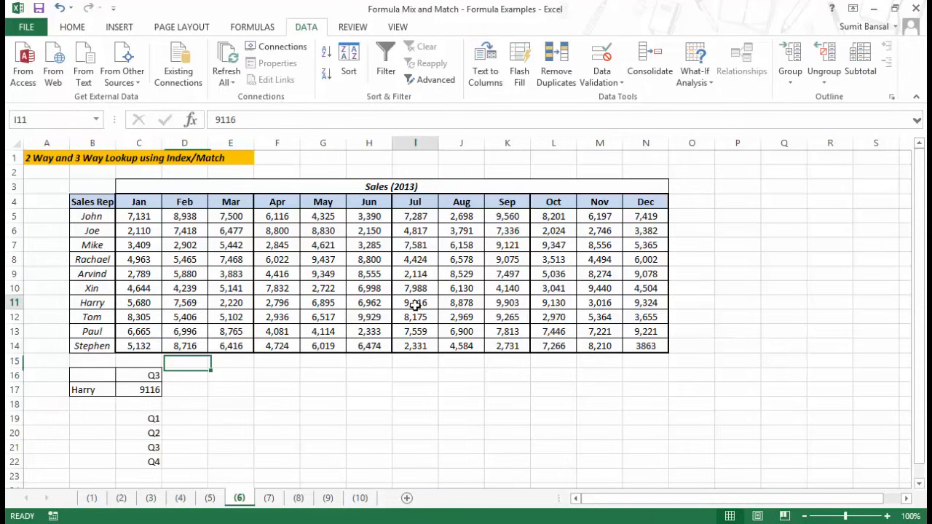
Step: Examine the column number argument 1 in C17's INDEX formula and leave the formula as it is
double_click(139, 389)
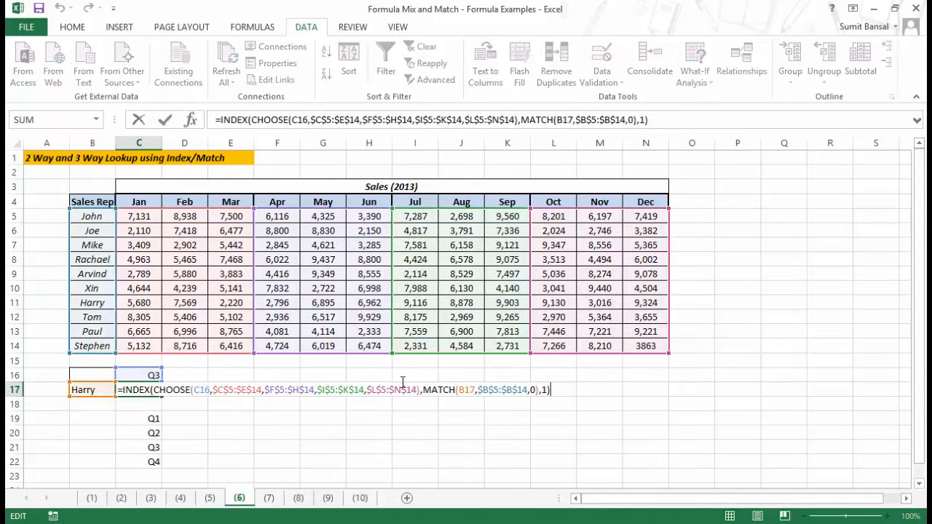
double_click(546, 390)
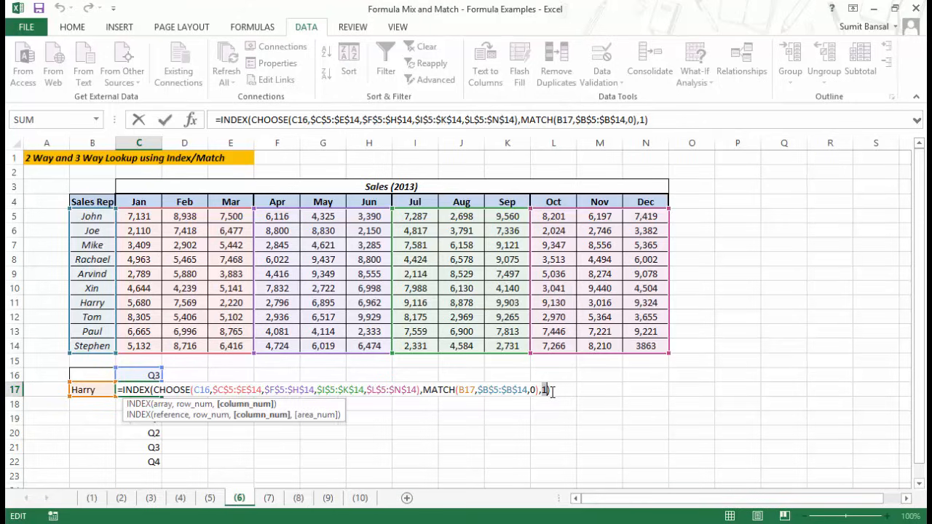
key(ctrl+Return)
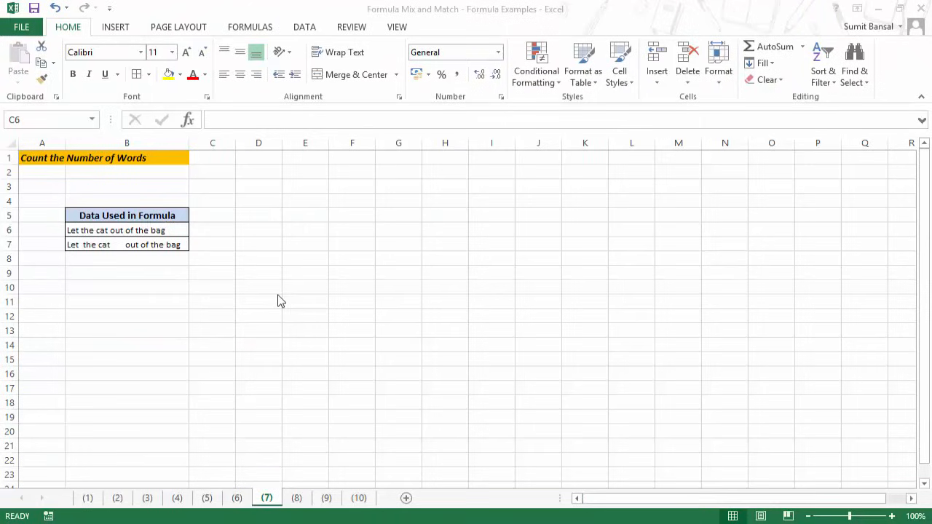
Step: Enter =LEN(B6) in C6 to count all characters of the first sentence, including spaces
click(222, 230)
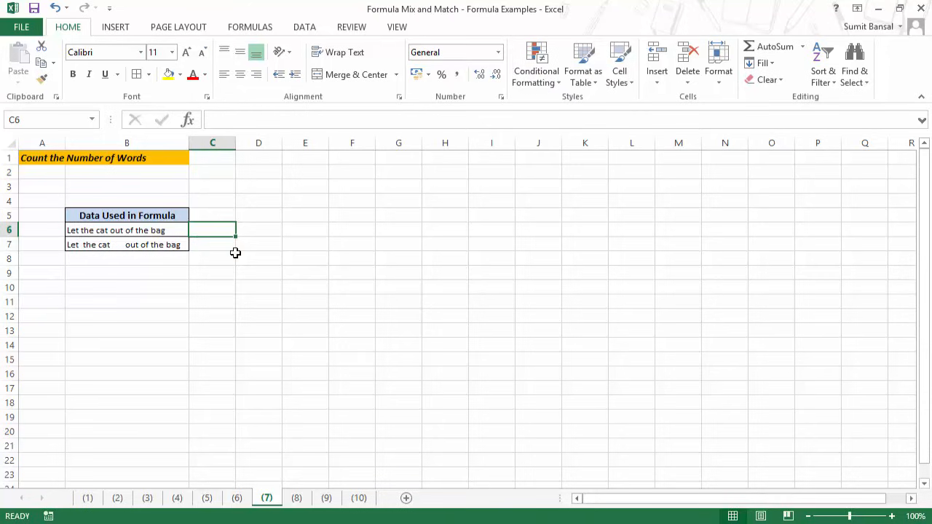
text(=)
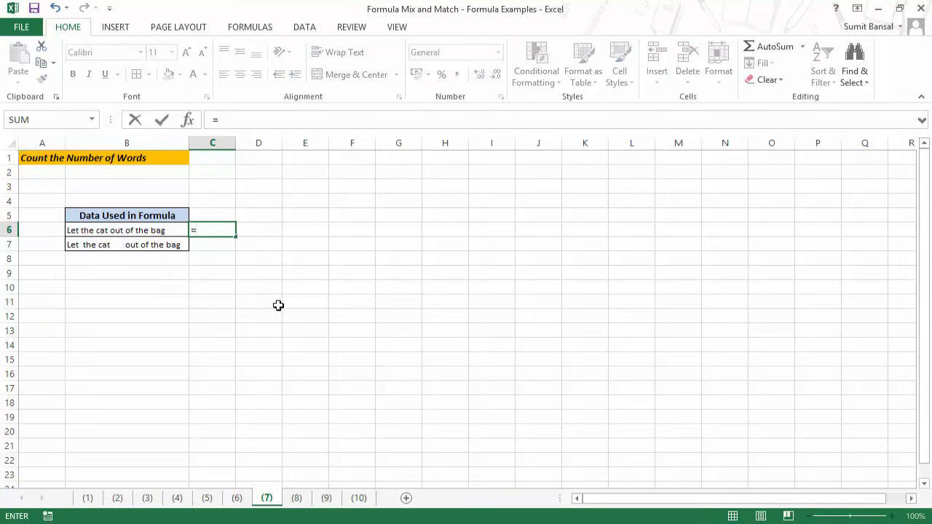
text(LEN()
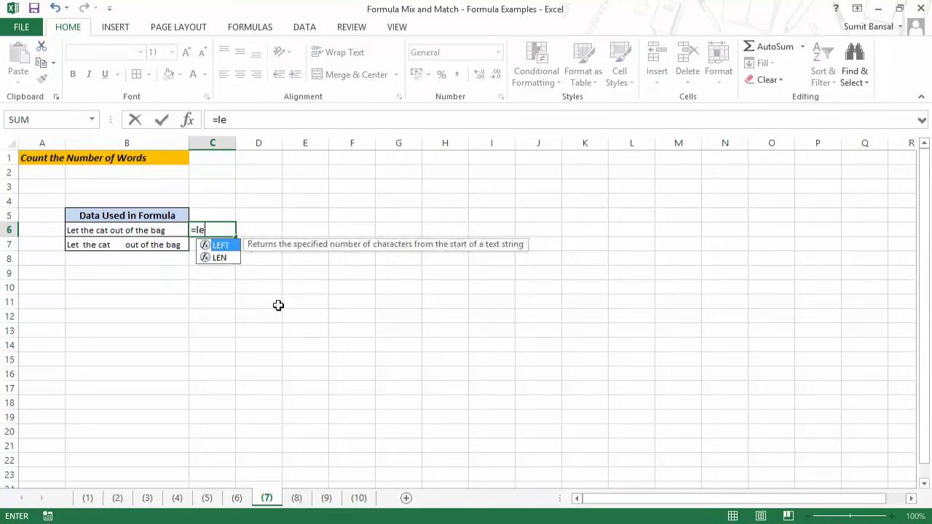
click(138, 235)
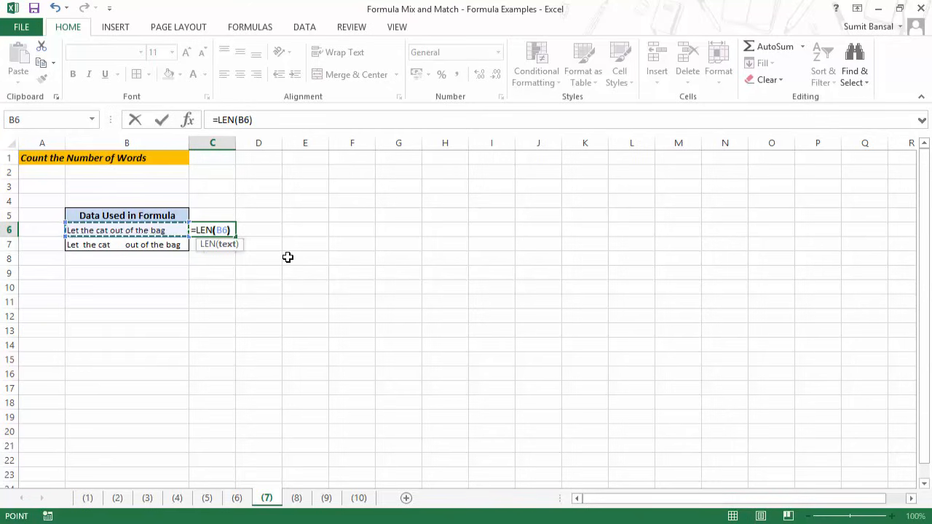
text())
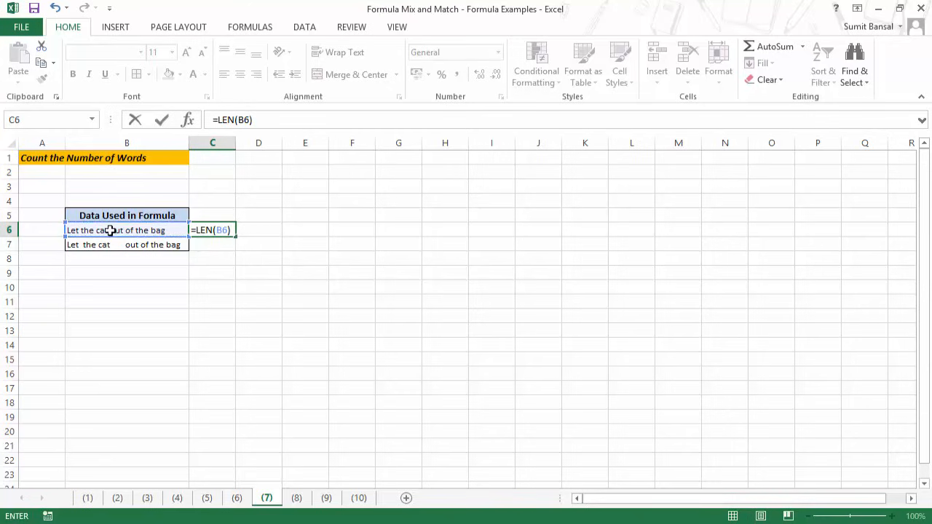
key(Return)
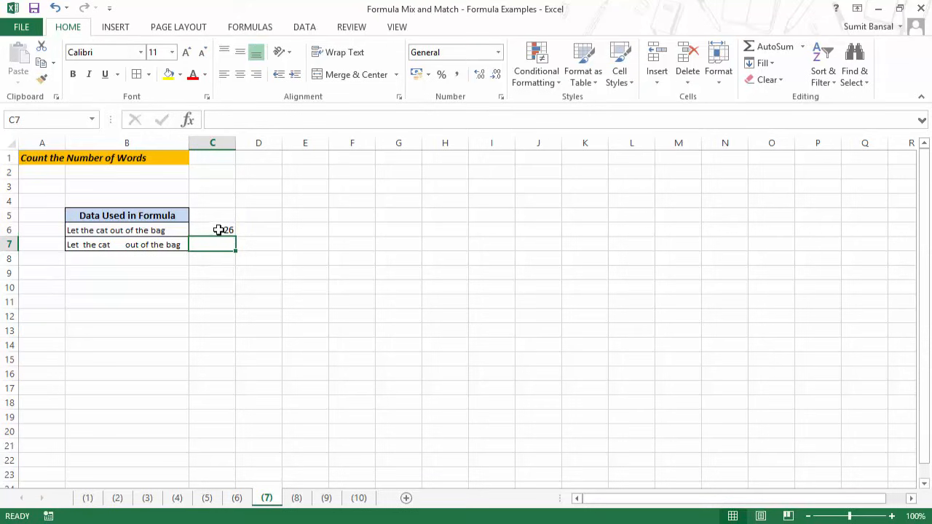
Step: Enter =SUBSTITUTE(B6," ","") in D6 to strip all spaces from the first sentence
click(256, 231)
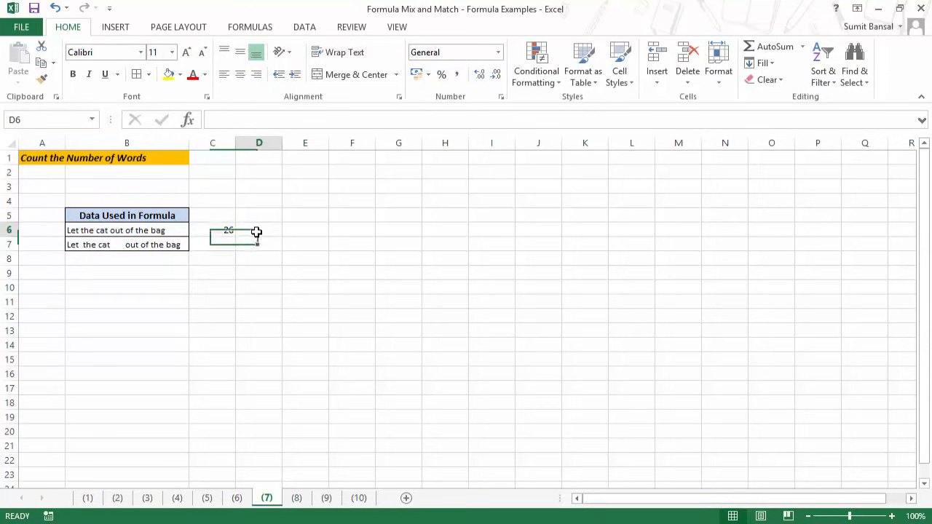
text(=)
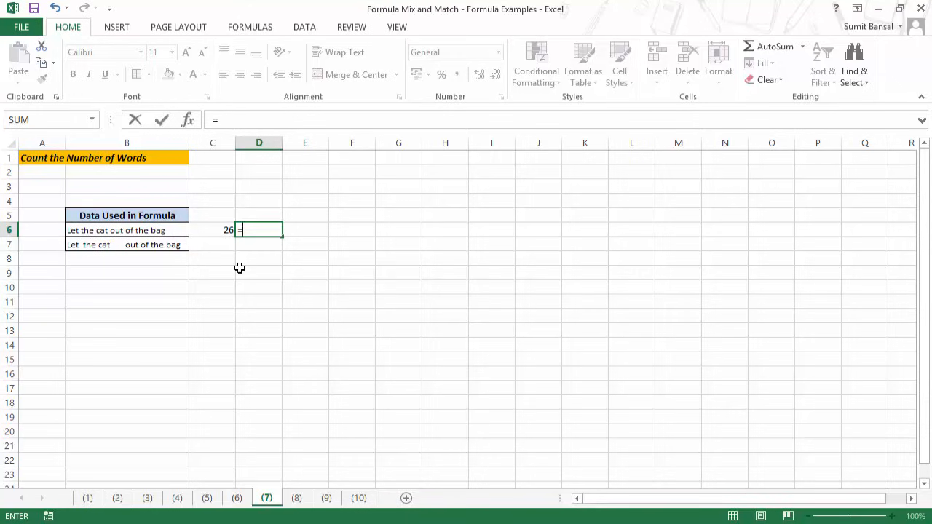
text(subst)
key(Tab)
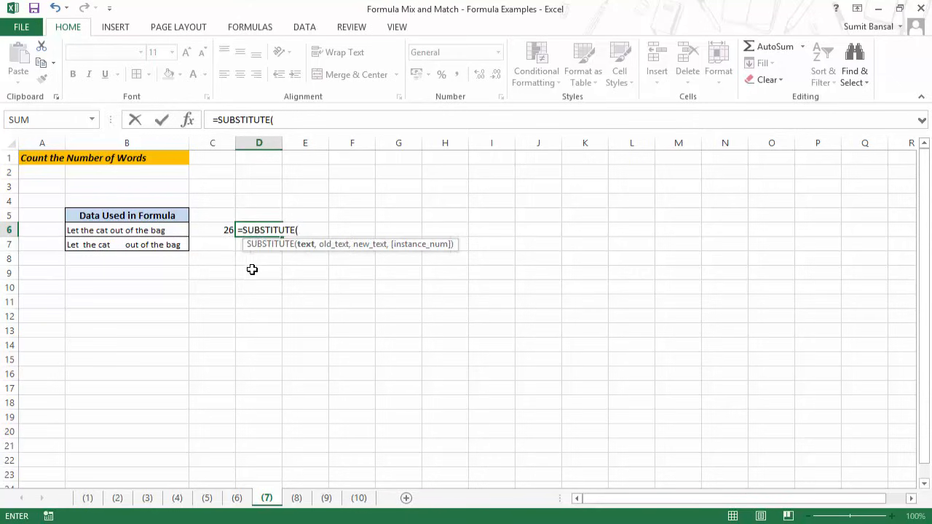
click(138, 230)
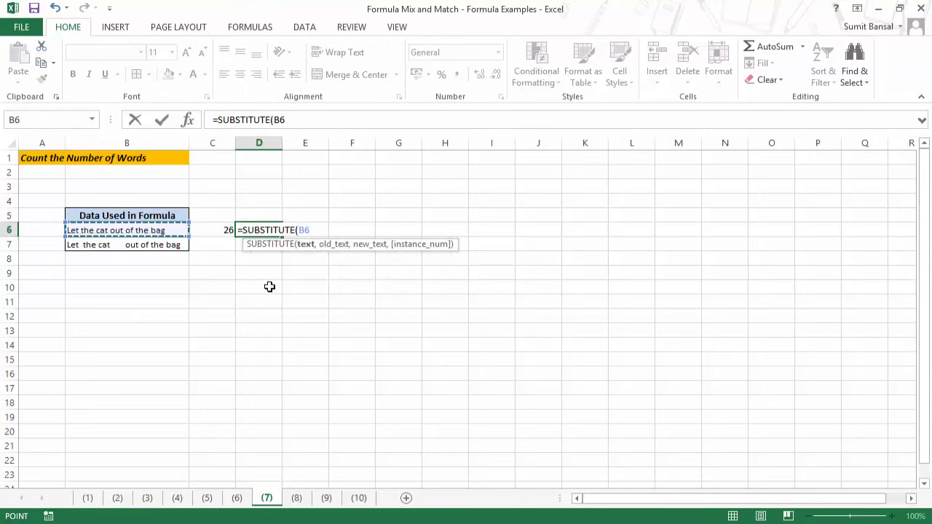
text(,)
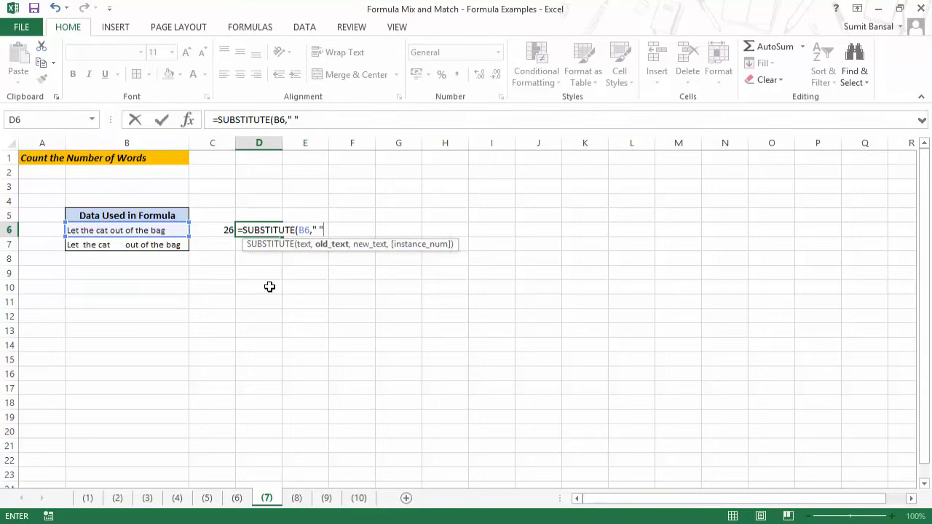
text(" ",)
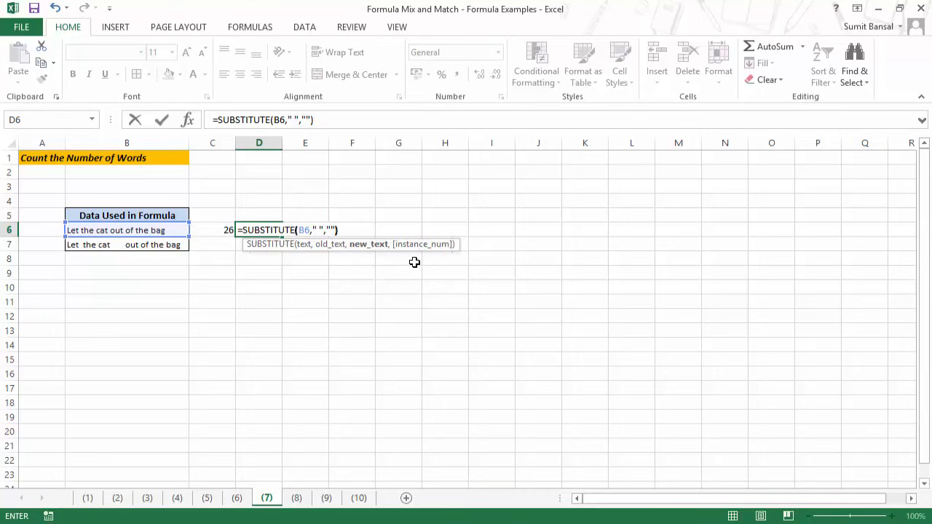
key(Return)
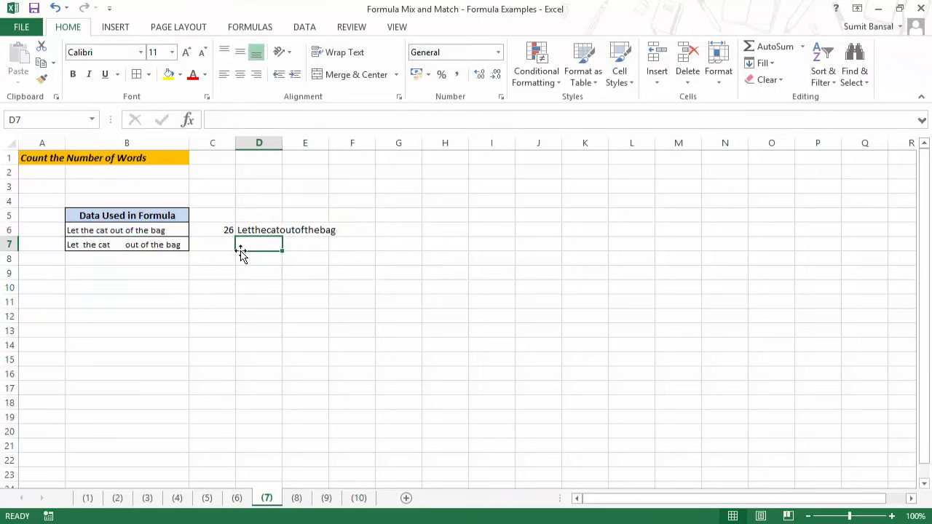
Step: Wrap D6's SUBSTITUTE formula in LEN so that it reads =LEN(SUBSTITUTE(B6," ",""))
key(Up)
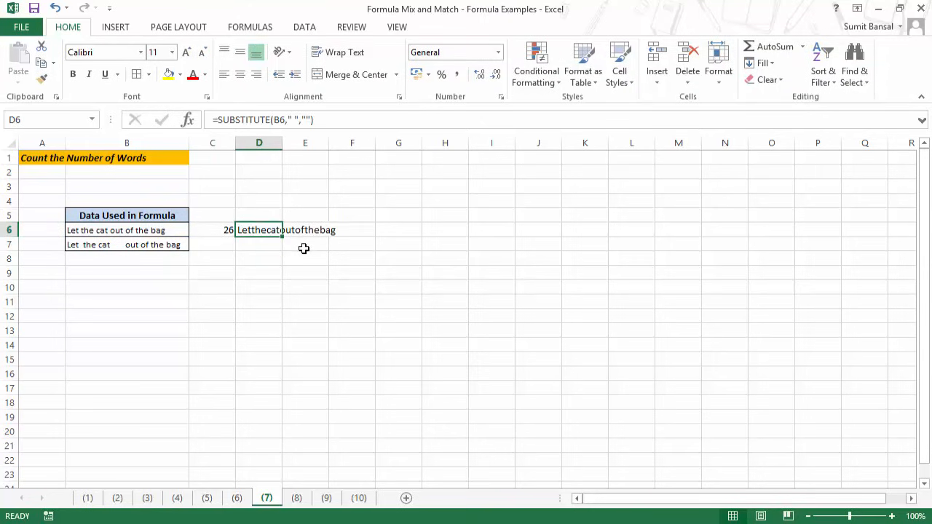
key(F2)
key(Left)
key(Left)
key(Left)
key(Left)
key(Left)
key(Left)
key(Left)
key(Left)
key(Left)
key(Left)
key(Home)
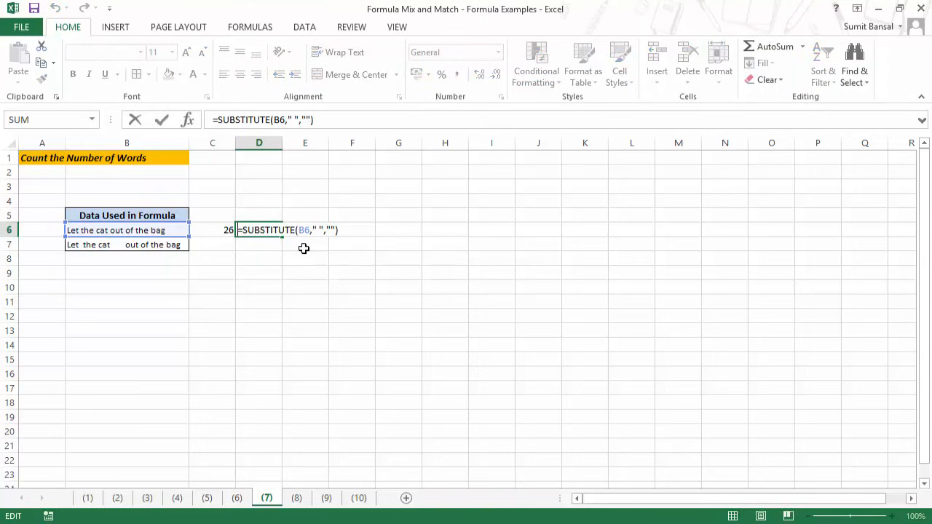
text(LEN()
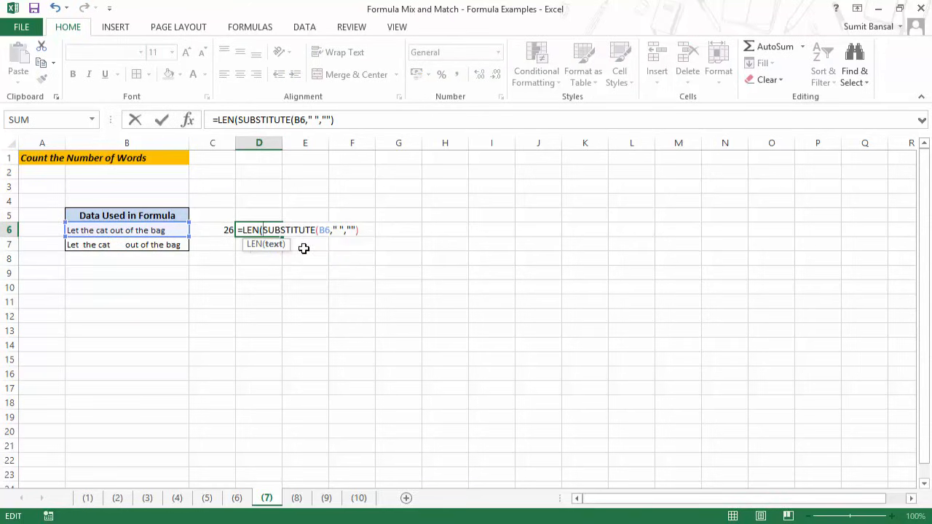
key(Right)
key(Right)
key(Right)
key(Right)
key(Right)
key(Right)
key(Right)
key(Right)
key(Right)
key(Right)
key(Right)
key(Right)
key(Right)
key(Right)
key(Right)
key(Right)
key(Right)
key(Right)
key(Right)
key(Right)
key(Right)
text())
key(ctrl+Return)
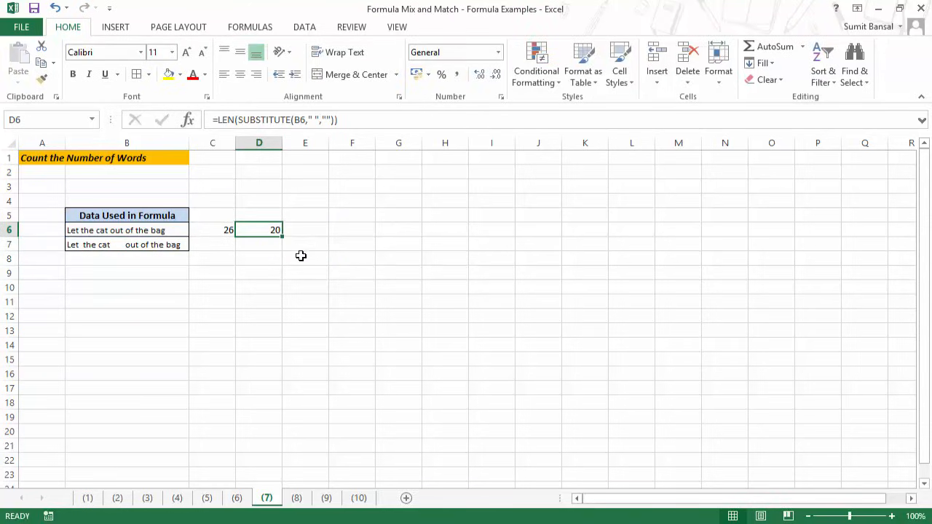
Step: Evaluate the SUBSTITUTE part of D6's formula in place to view its text, and discard the evaluation
key(F2)
drag(262, 230, 360, 231)
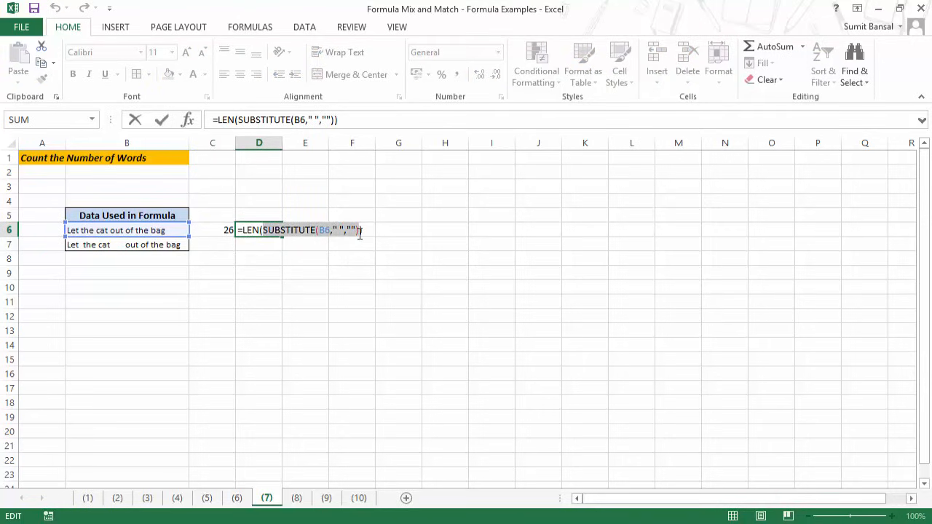
key(F9)
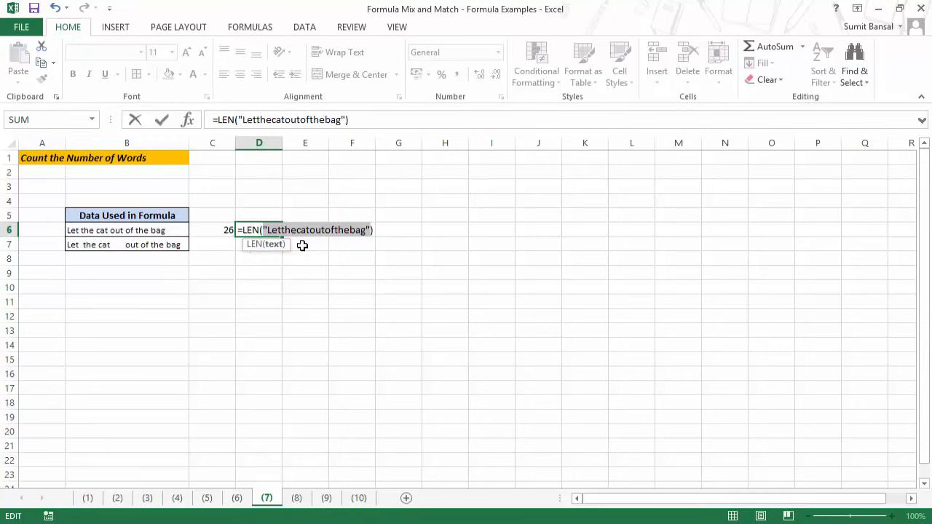
key(Escape)
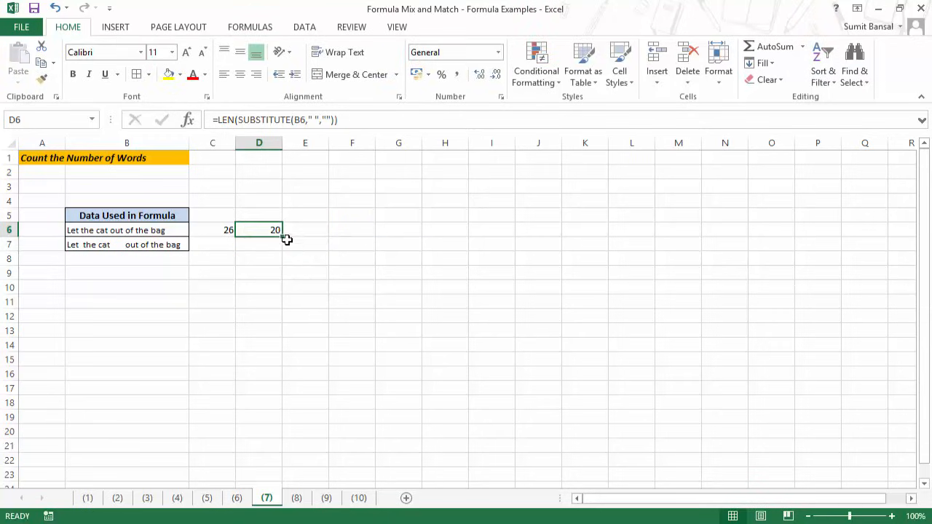
Step: Enter =C6-D6+1 in E6 to compute the number of words from the two character counts
click(307, 233)
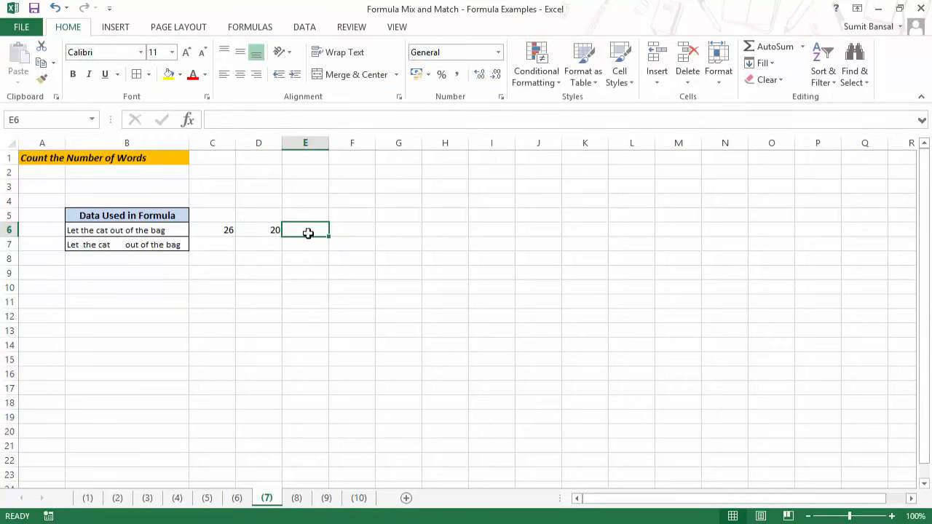
text(=)
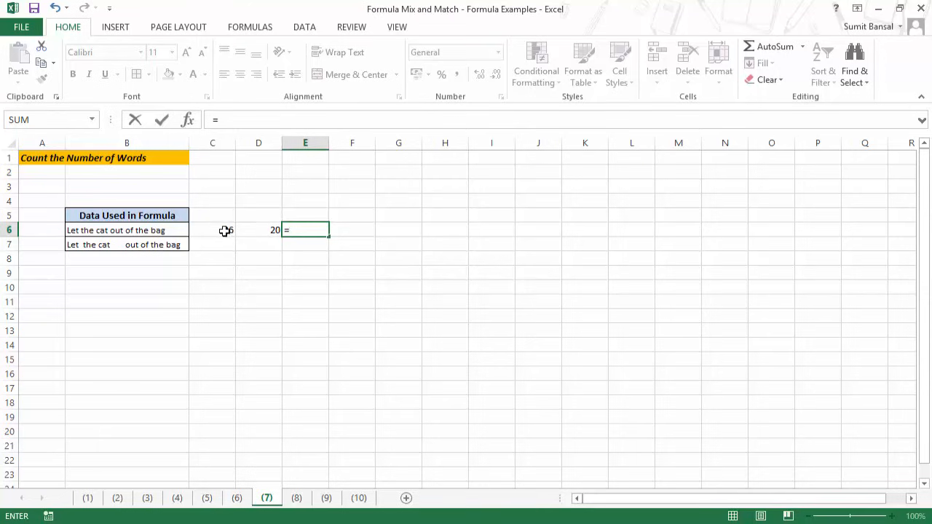
click(225, 230)
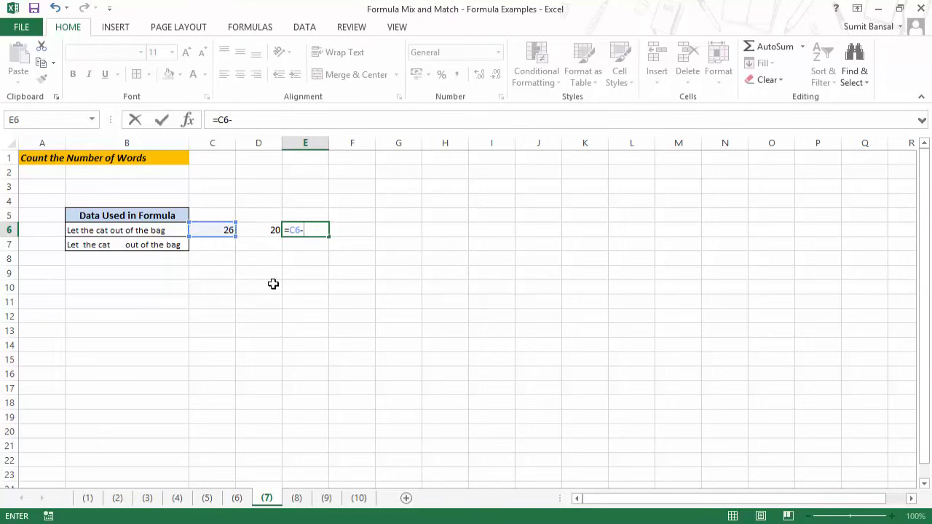
click(256, 230)
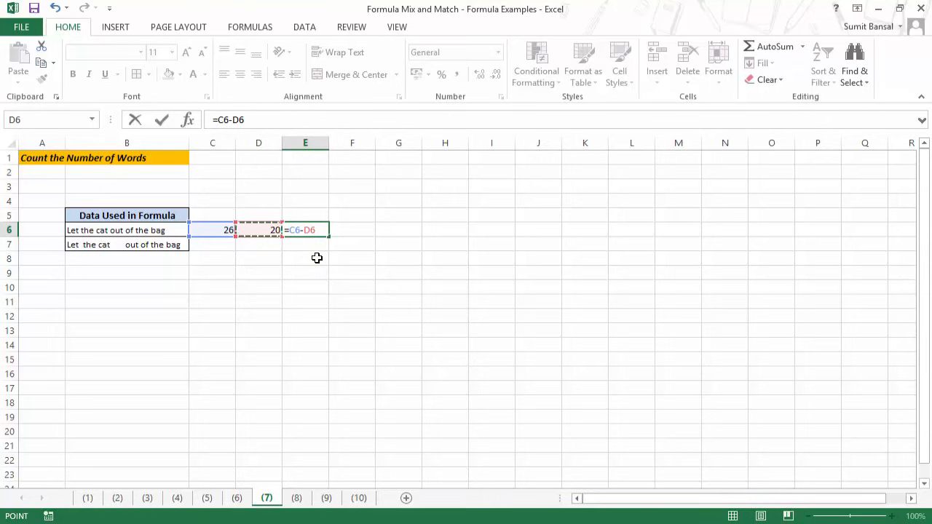
text(+1)
key(ctrl+Return)
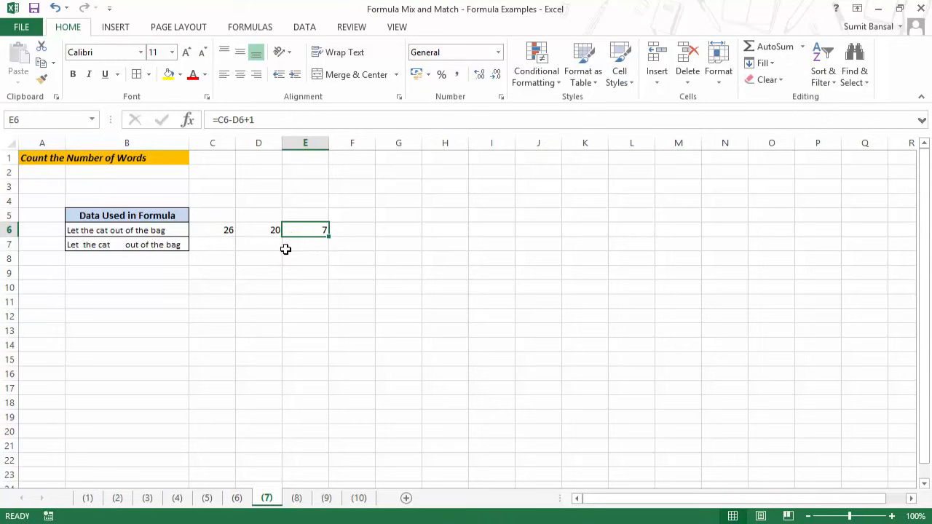
click(264, 230)
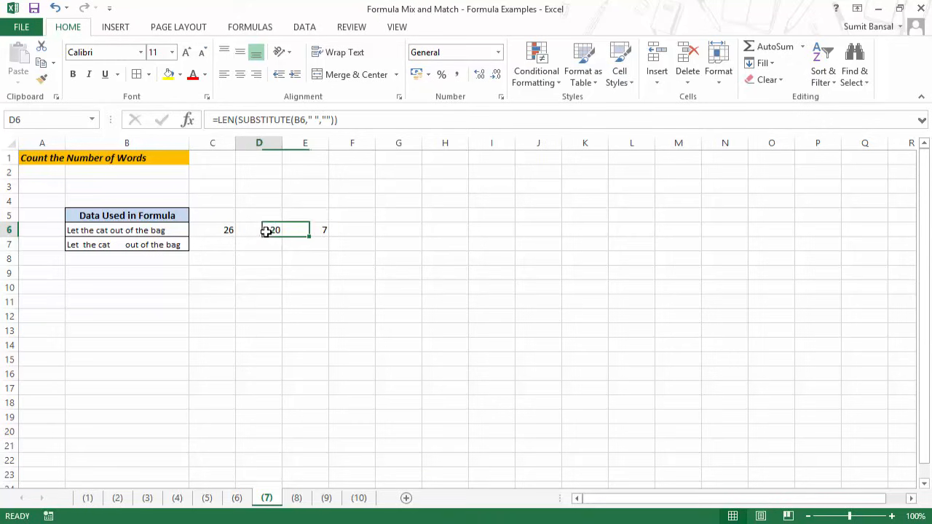
double_click(264, 230)
key(Escape)
click(309, 231)
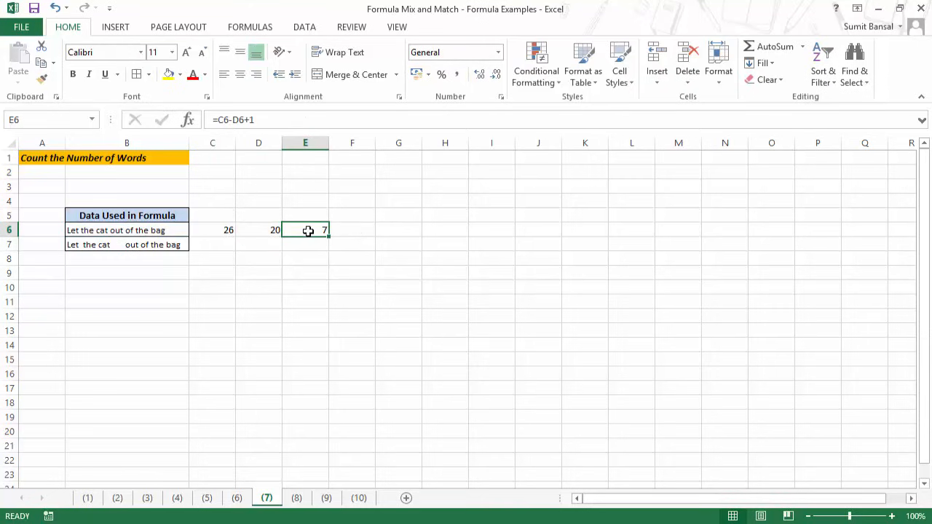
Step: Copy the LEN(B6) expression from C6 and paste it over the C6-D6+1 expression in E6's formula
click(234, 230)
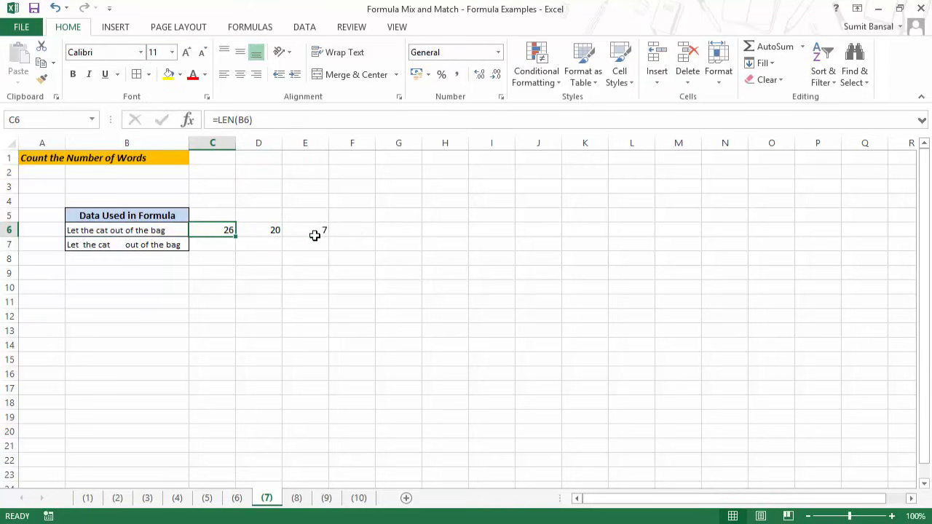
key(F2)
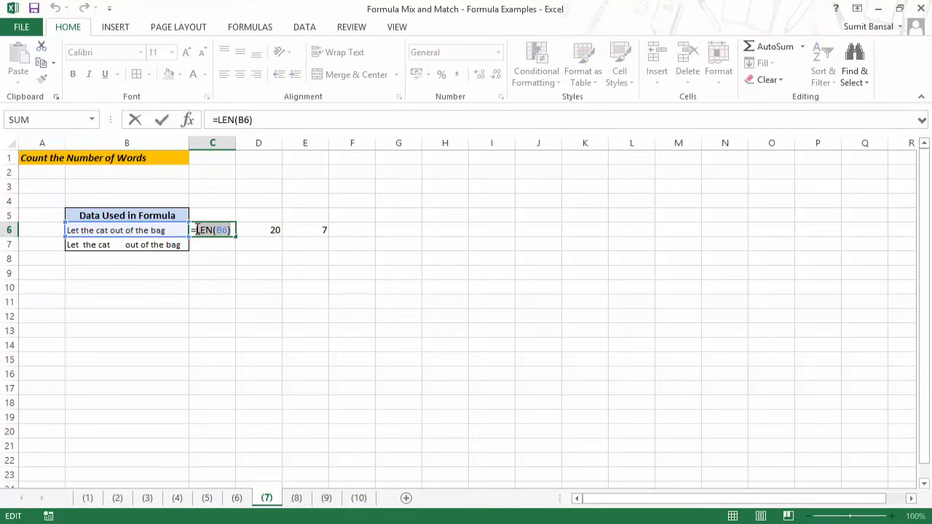
key(Escape)
double_click(309, 229)
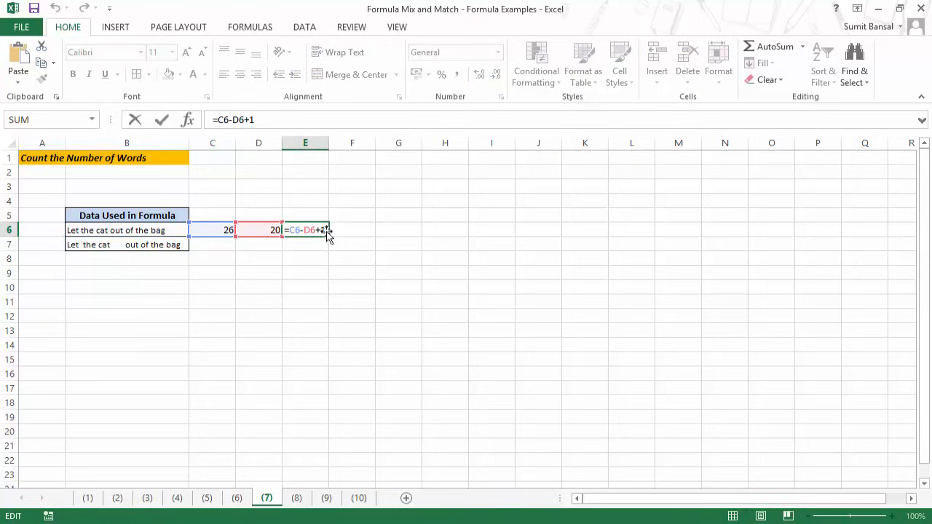
drag(291, 231, 327, 230)
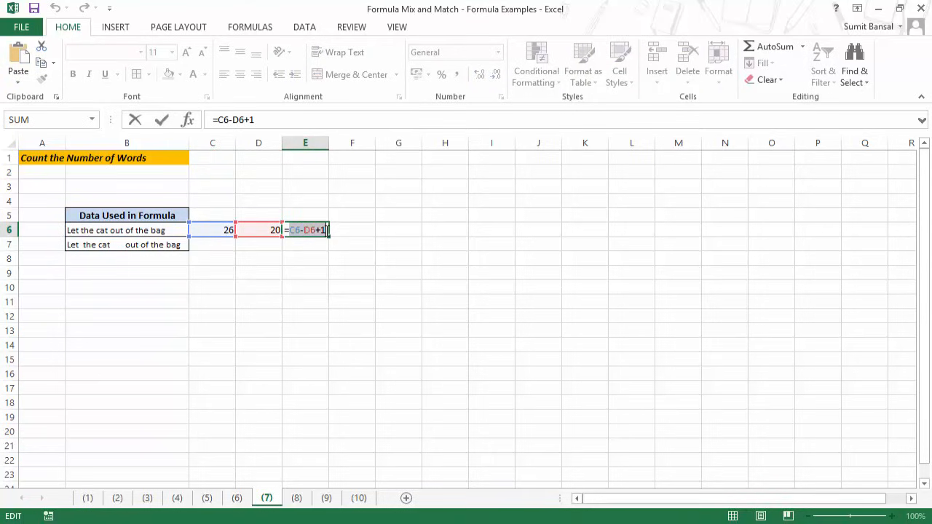
key(ctrl+v)
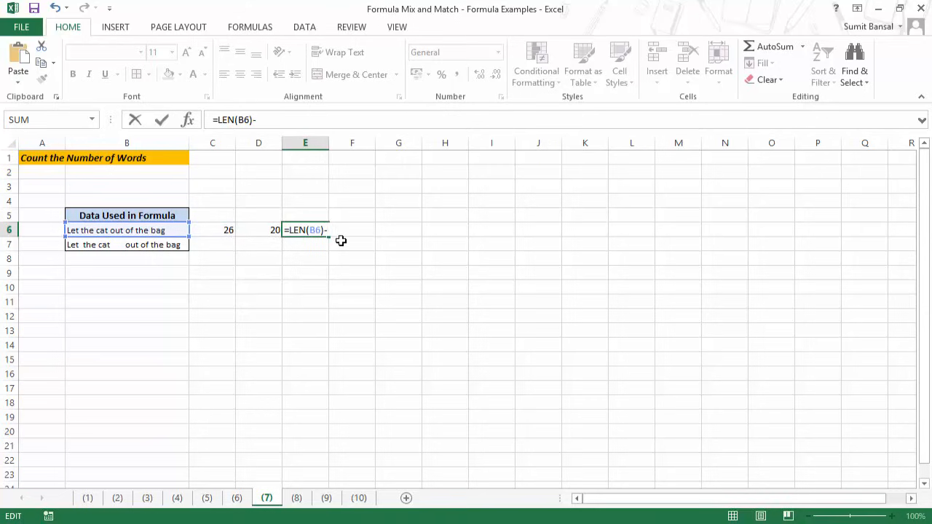
Step: Extend E6's formula with a subtraction so that it reads =LEN(B6)-LEN(SUBSTITUTE(B6," ",""))
text(LEN(sub)
key(Tab)
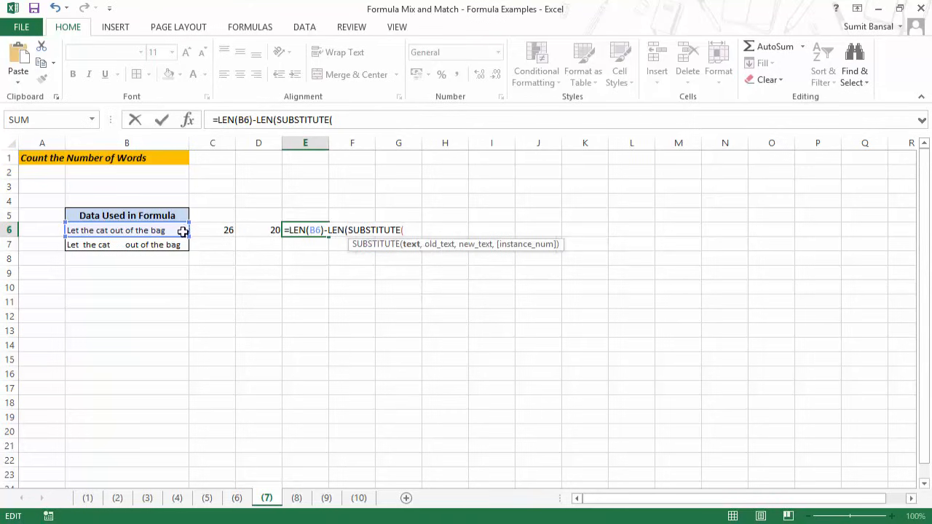
click(155, 231)
text(,)
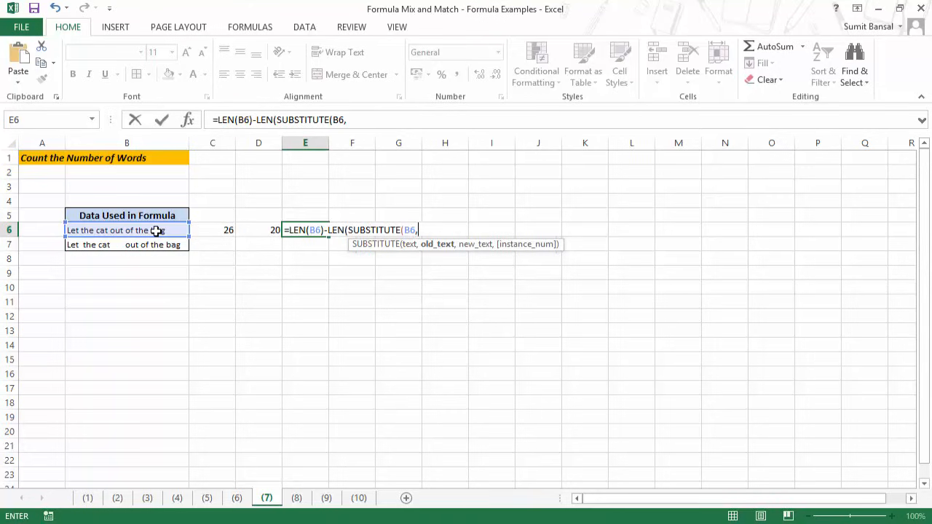
text(" ",)
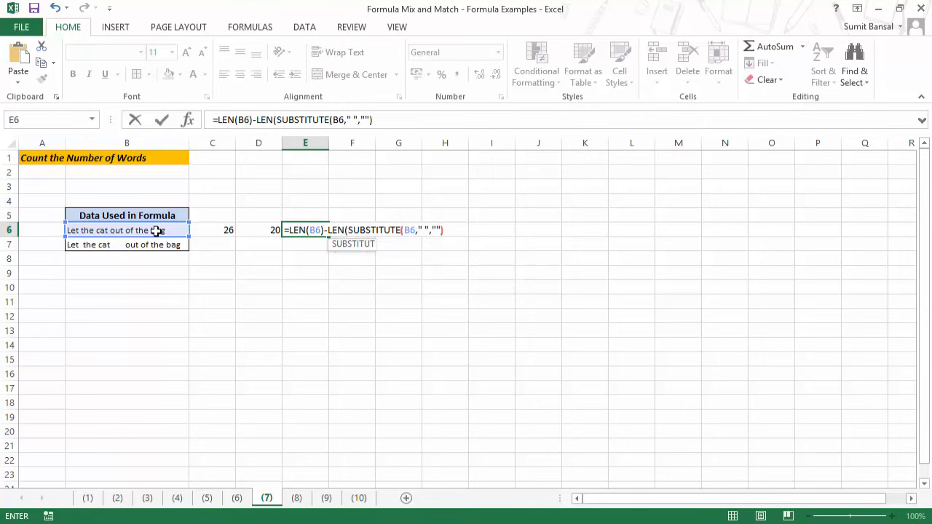
key(ctrl+Return)
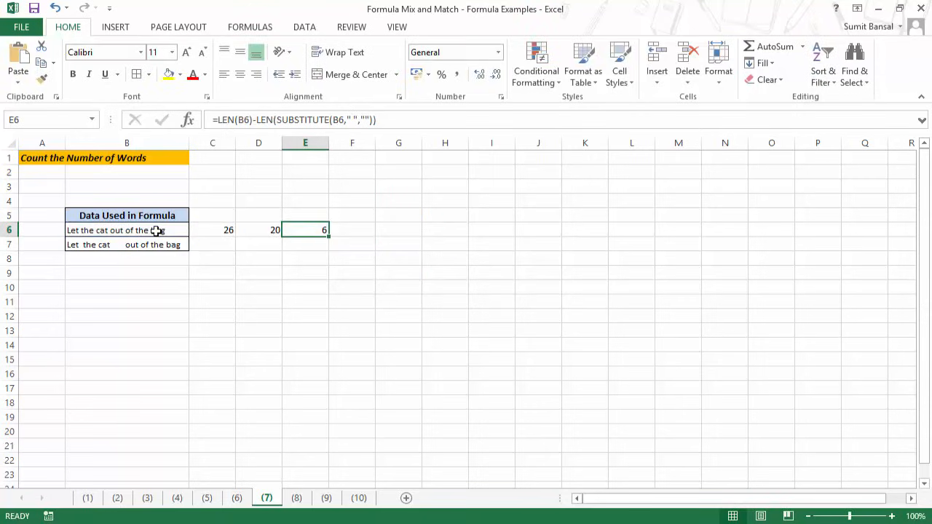
Step: Append +1 to the end of E6's combined LEN and SUBSTITUTE formula
key(F2)
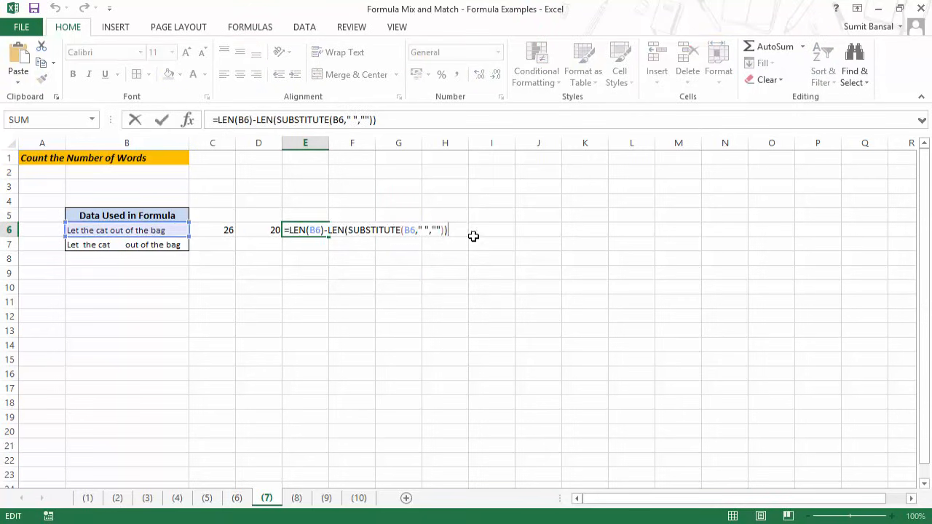
text(+1)
key(Return)
key(Up)
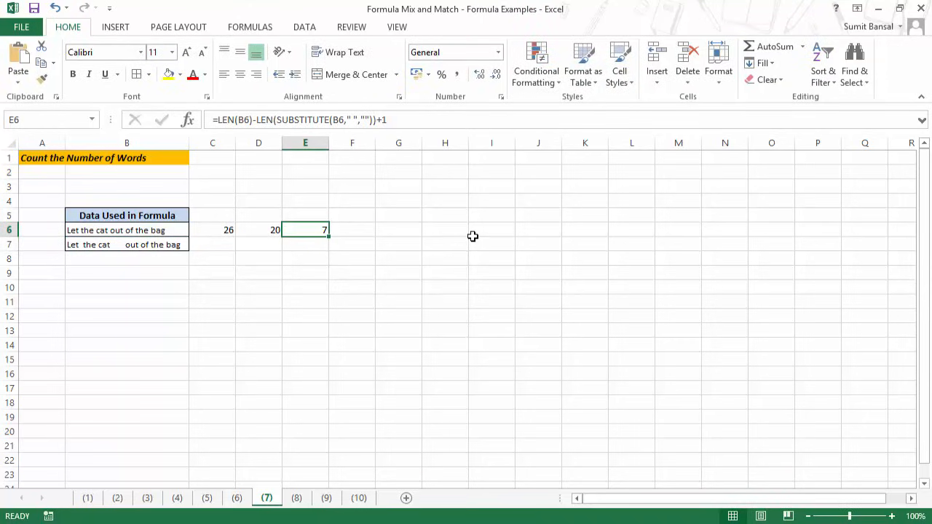
Step: Fill the character-count formulas in C6 and D6 down to row 7 for the second sentence
click(226, 230)
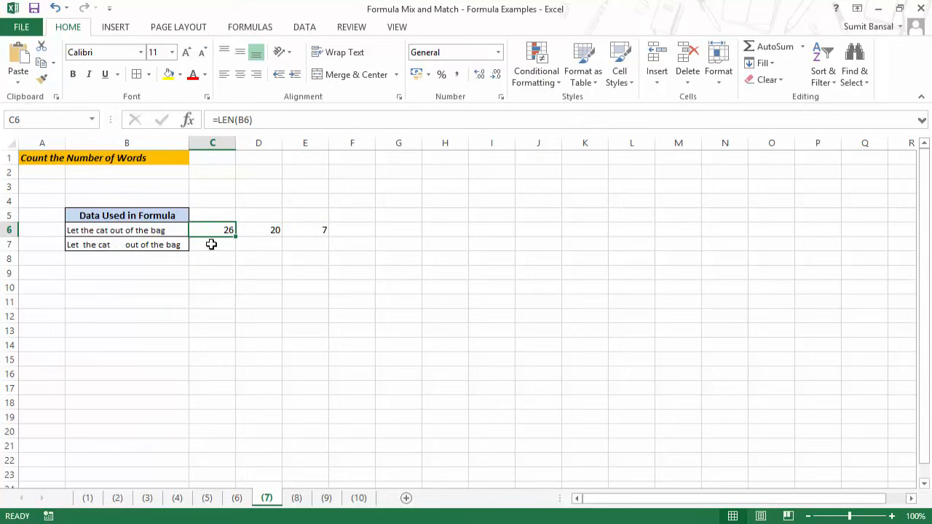
drag(236, 236, 281, 249)
click(264, 231)
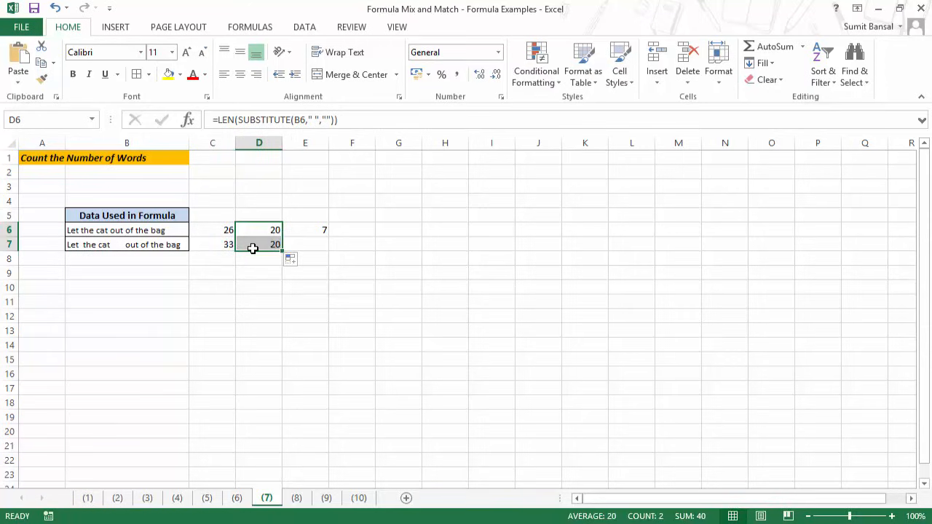
click(250, 259)
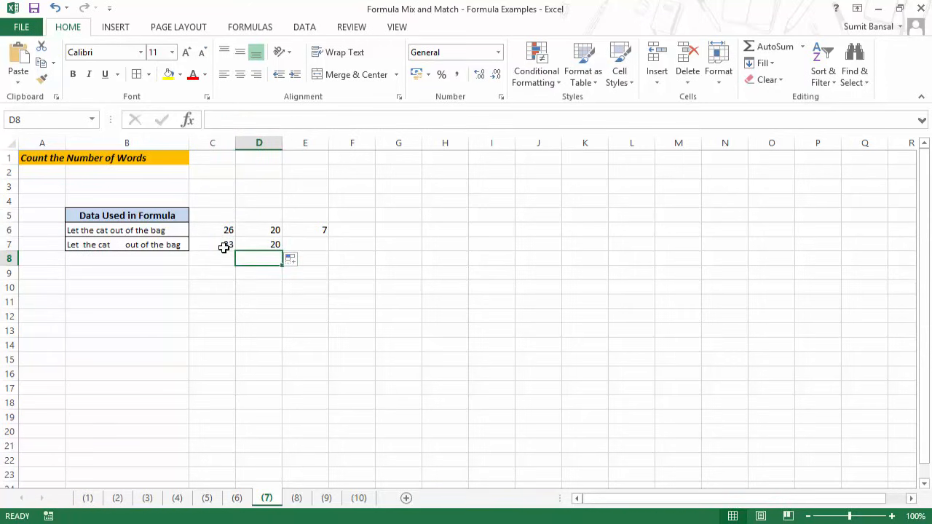
Step: Fill E6's combined word-count formula down to E7
click(316, 232)
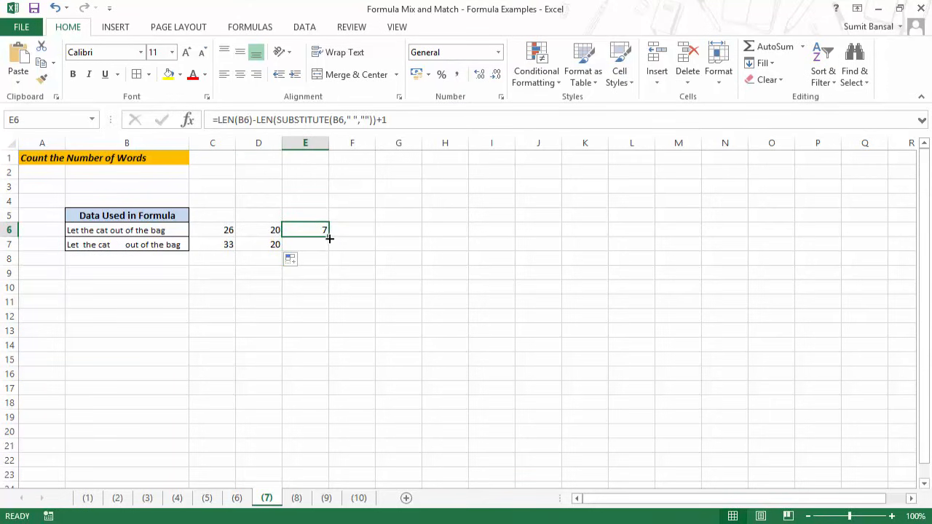
drag(329, 239, 326, 248)
click(304, 244)
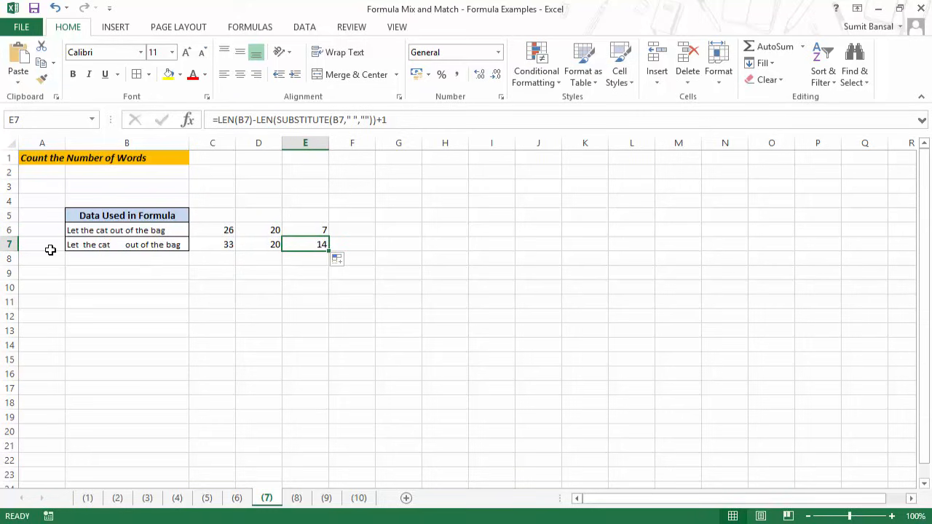
Step: Wrap the cell reference in C7's formula in TRIM so that it reads =LEN(TRIM(B7))
click(225, 246)
key(F2)
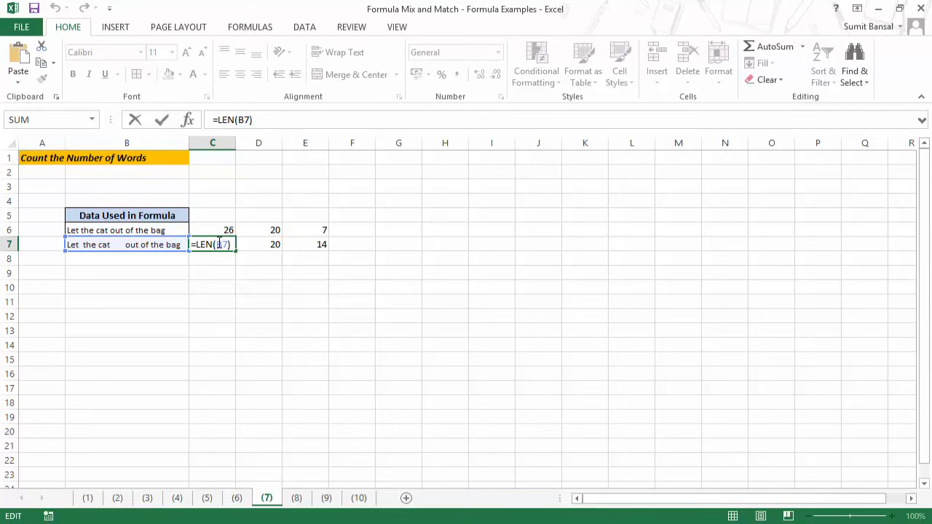
click(219, 243)
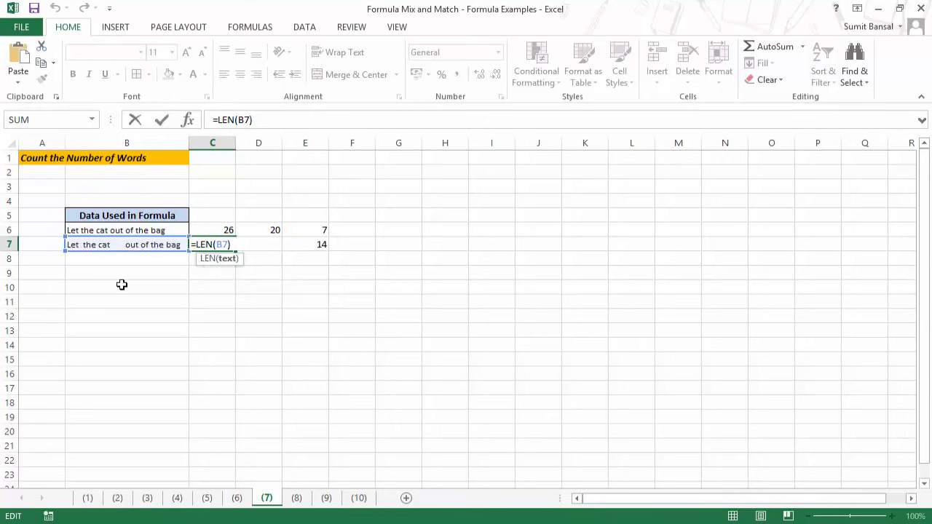
text(TRIM()
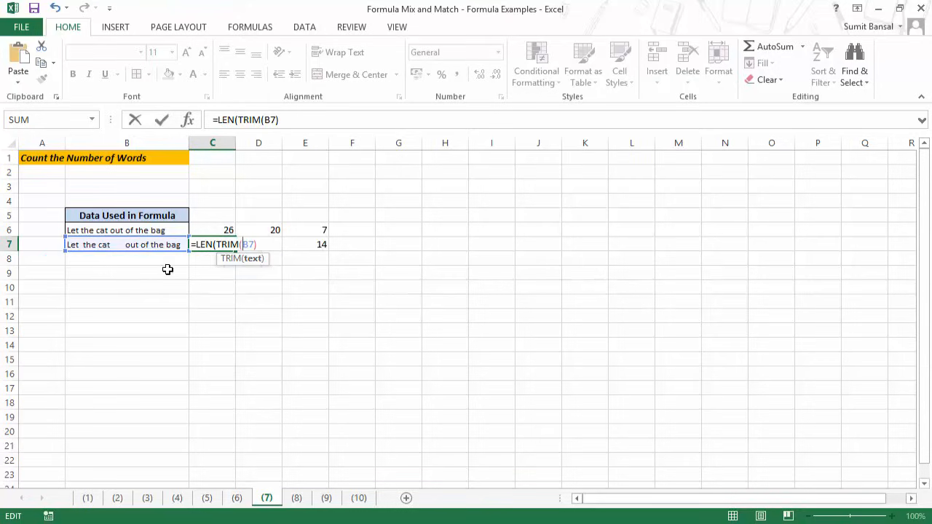
click(267, 246)
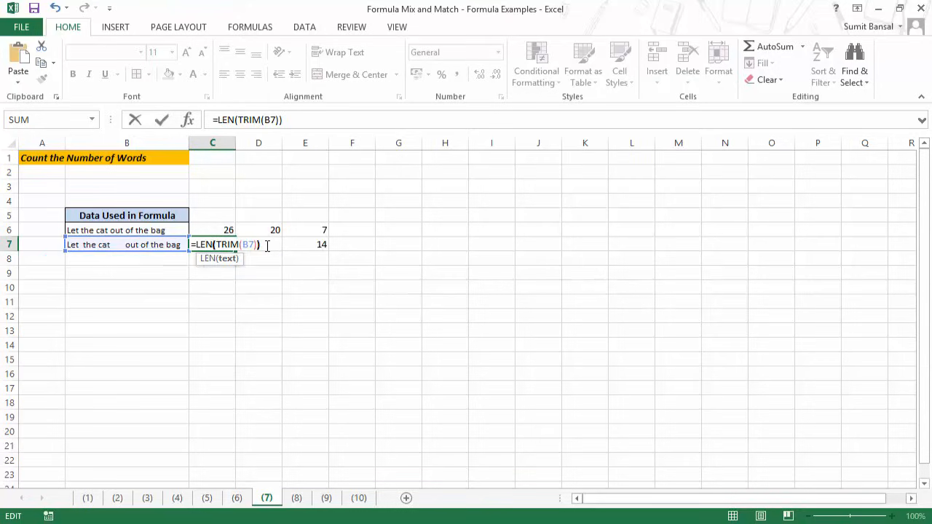
text())
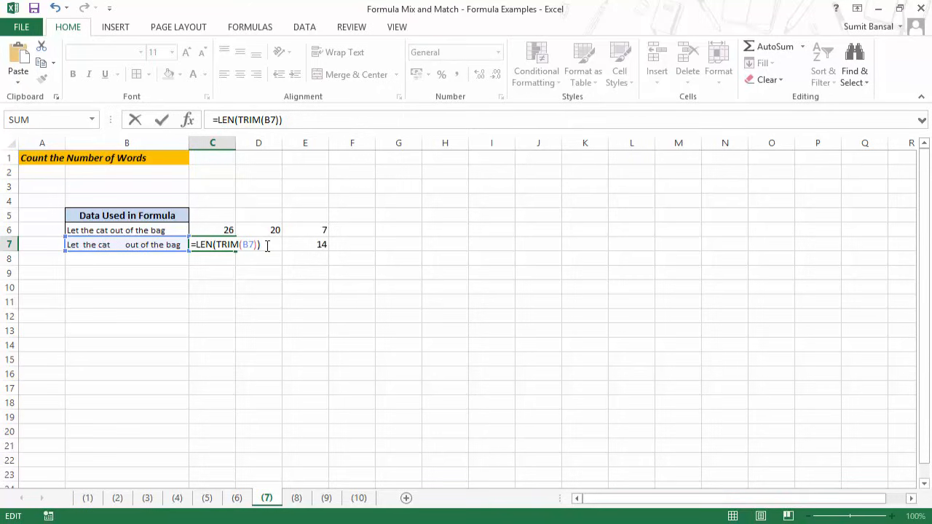
key(Return)
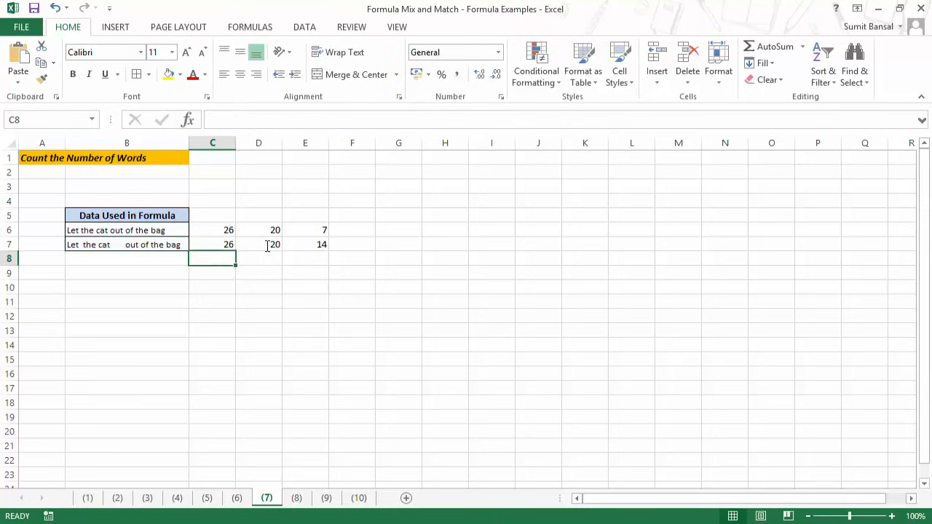
key(Up)
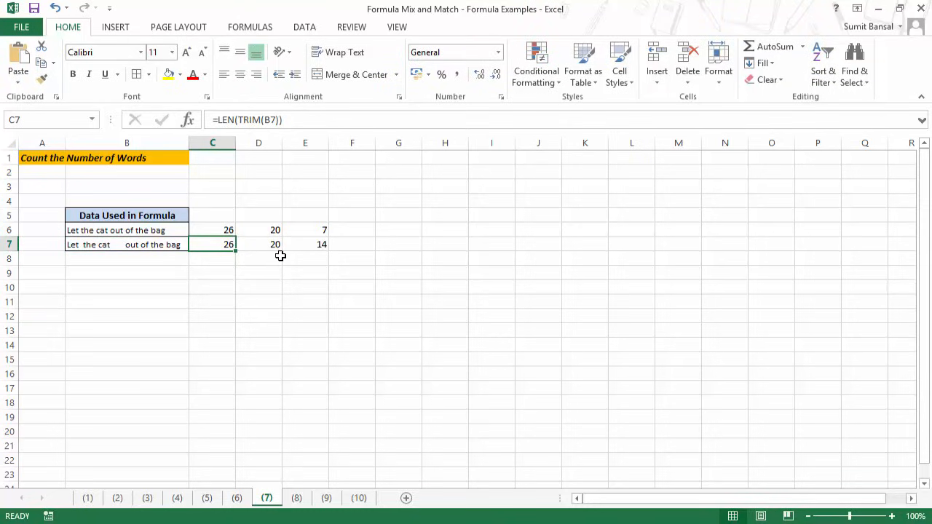
Step: Replace E7's formula with =C7-D7+1 to compute the second sentence's word count from C7 and D7
click(308, 245)
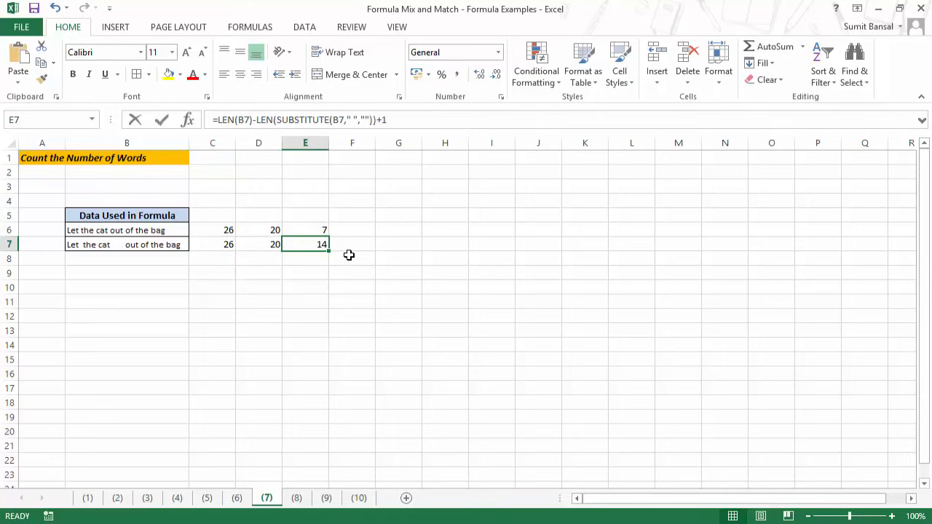
text(=)
click(217, 244)
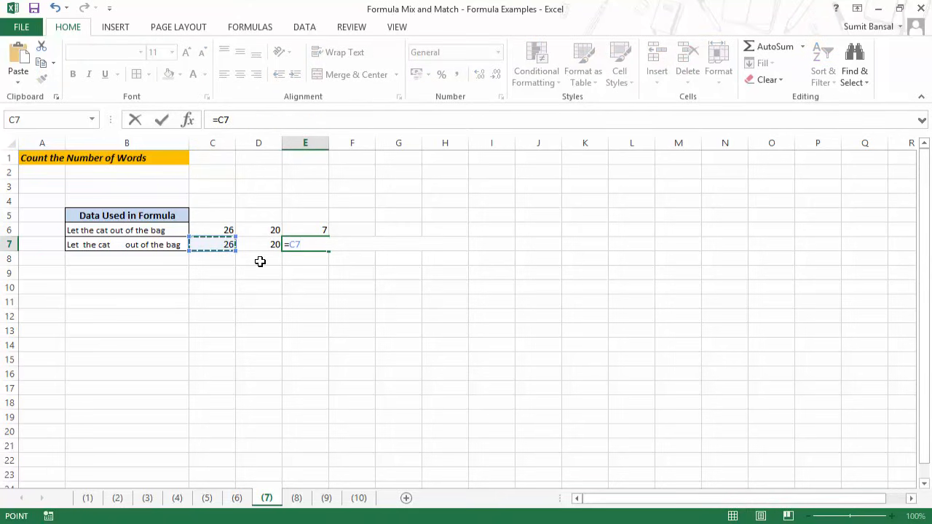
text(-)
click(258, 245)
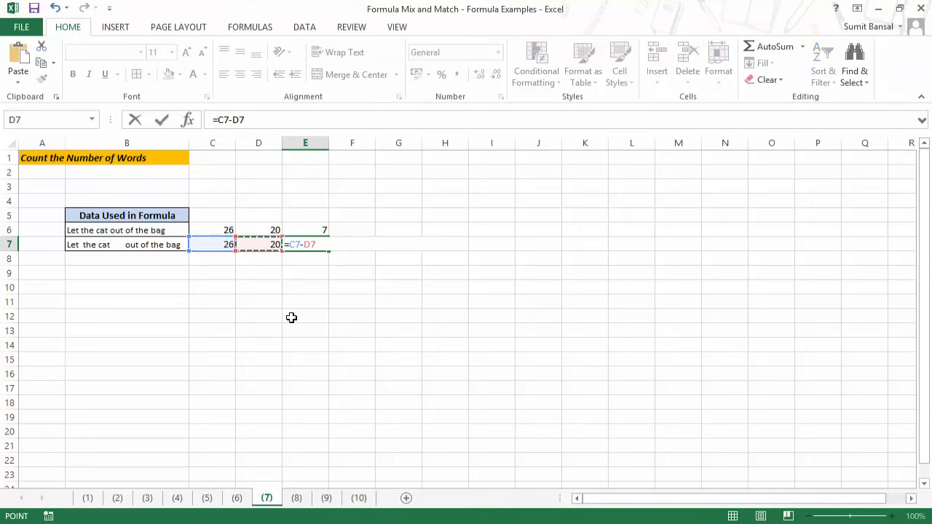
text(+1)
key(Return)
key(Up)
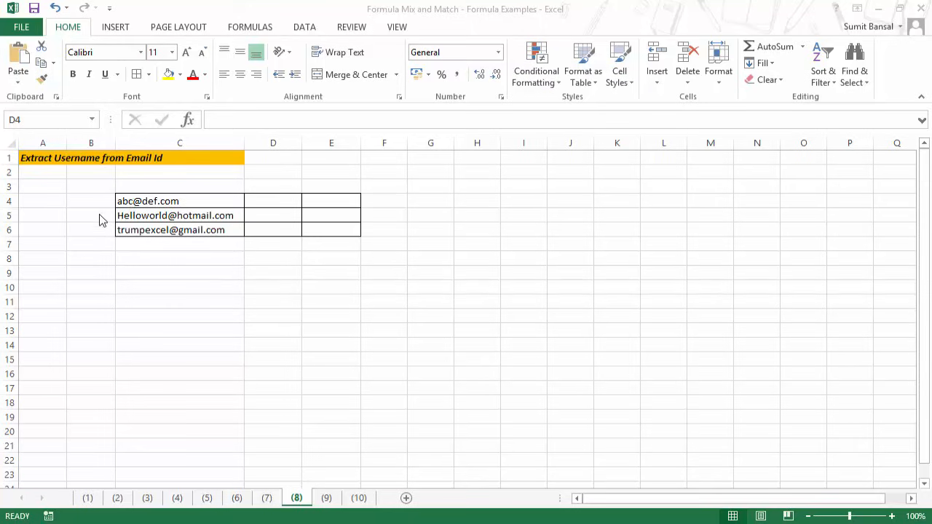
Step: On sheet (8), enter =SEARCH("@",C4) in D4 to find the position of the @ sign in the first e-mail address
click(270, 200)
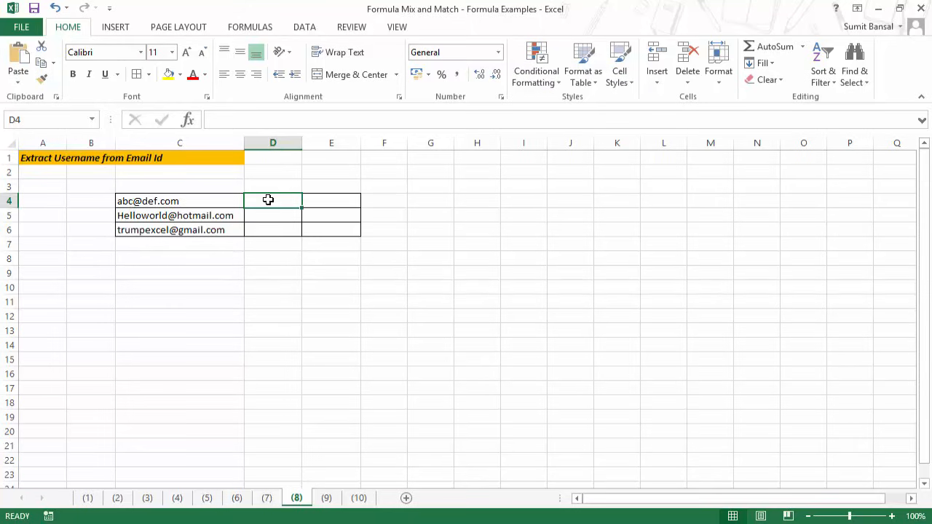
text(=sea)
key(Tab)
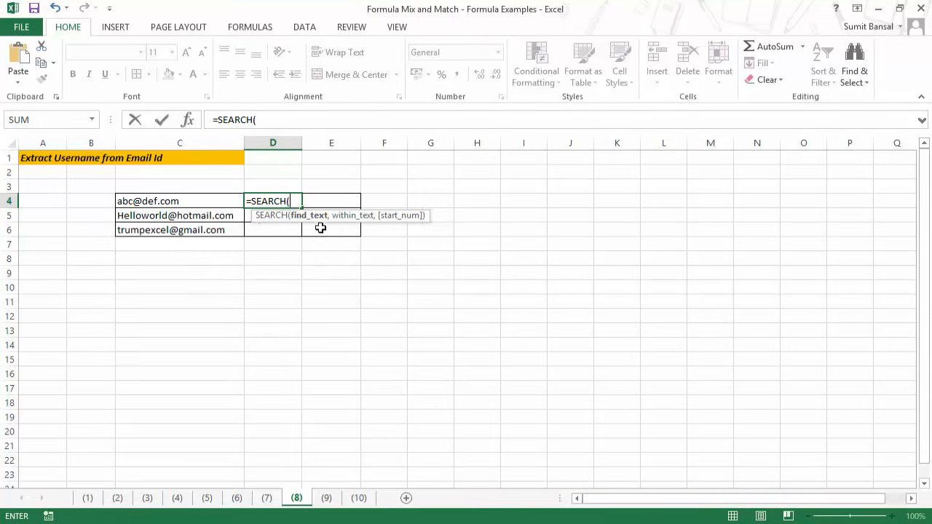
text("@",)
click(153, 202)
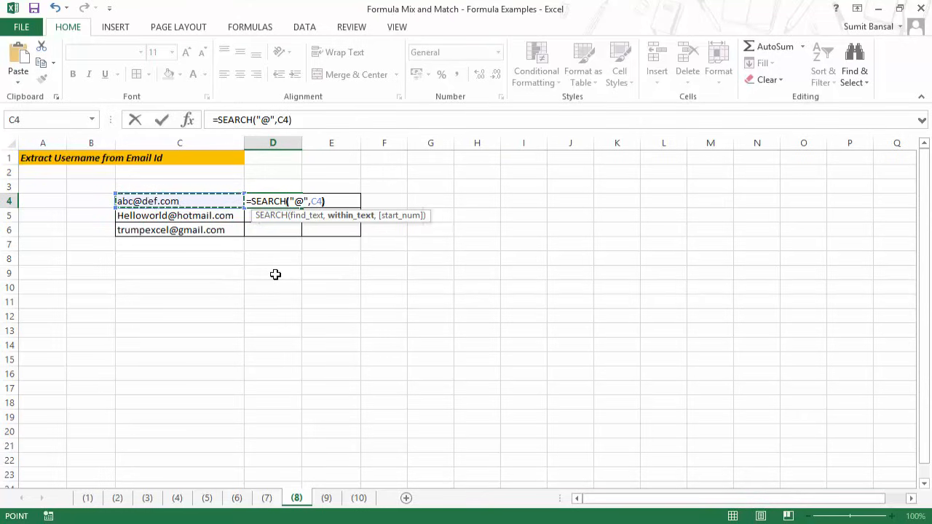
key(Return)
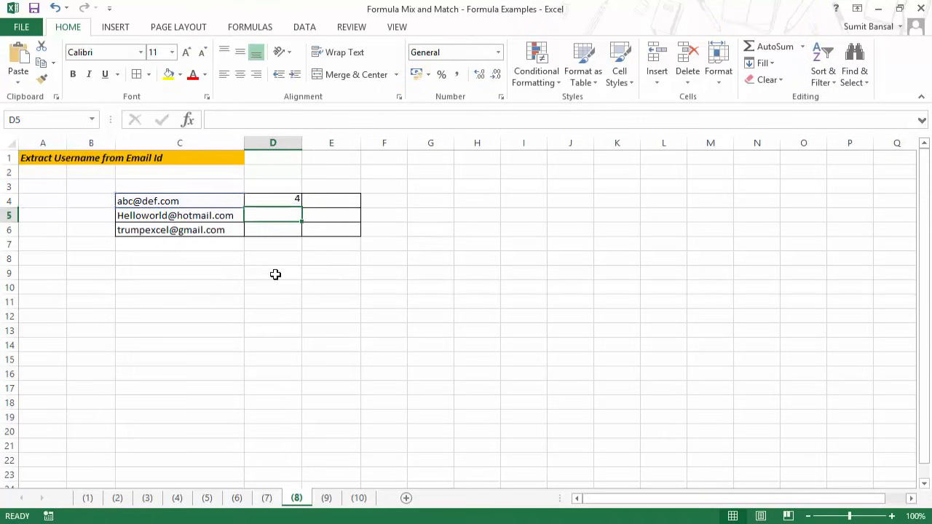
key(Up)
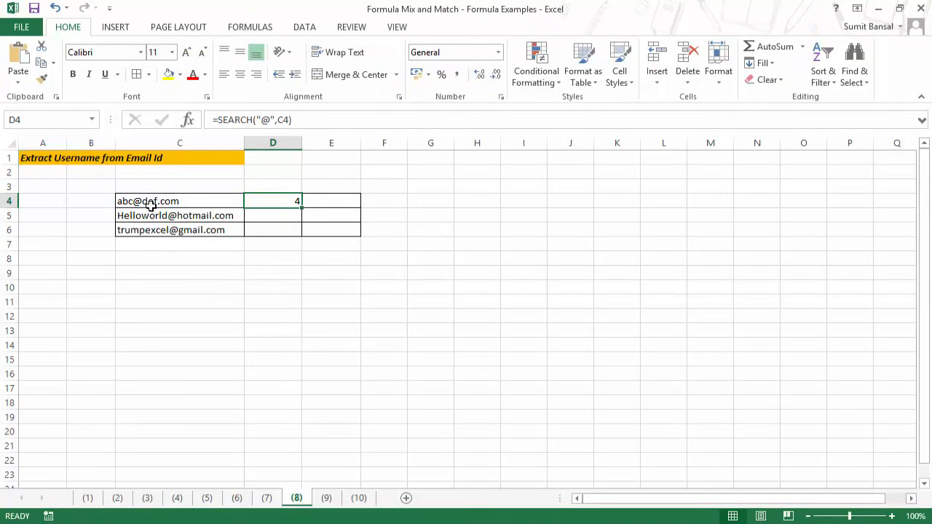
Step: Enter =LEFT(C4,D4-1) in E4 to extract the username from the first e-mail address
click(322, 202)
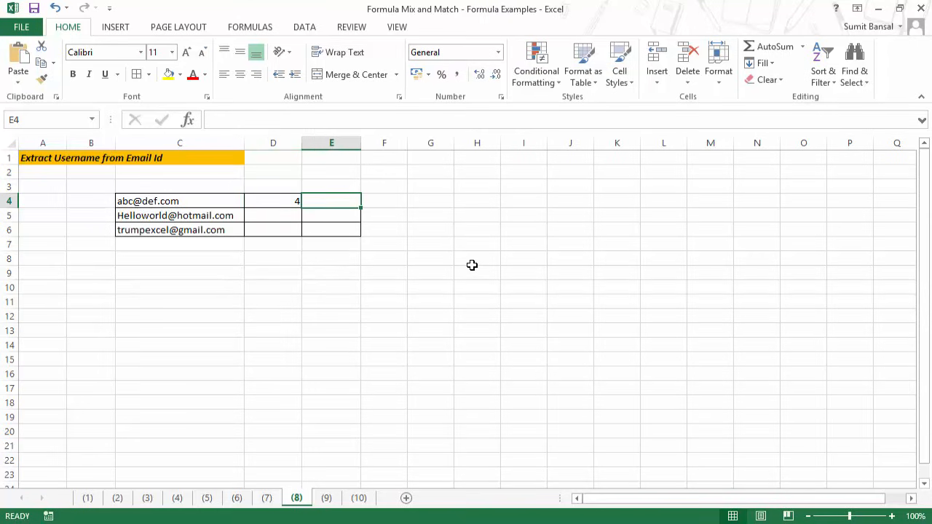
text(=left)
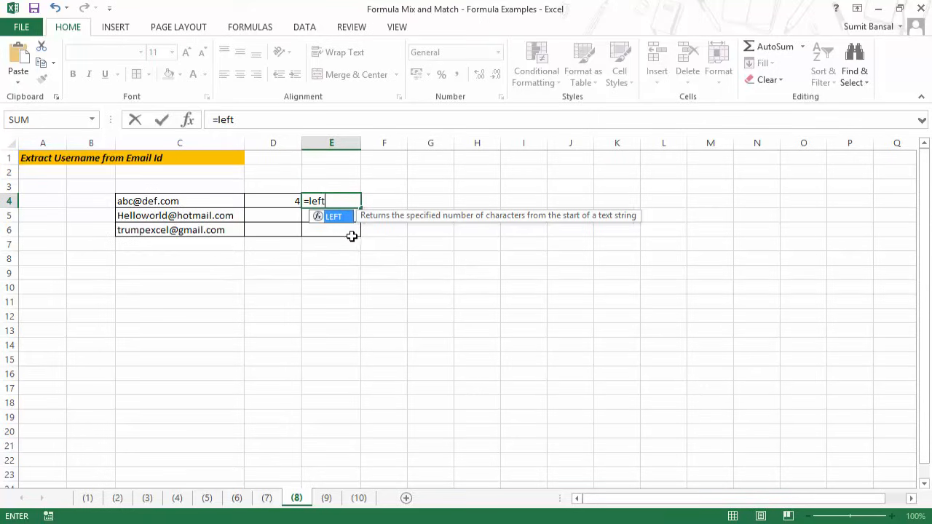
key(Tab)
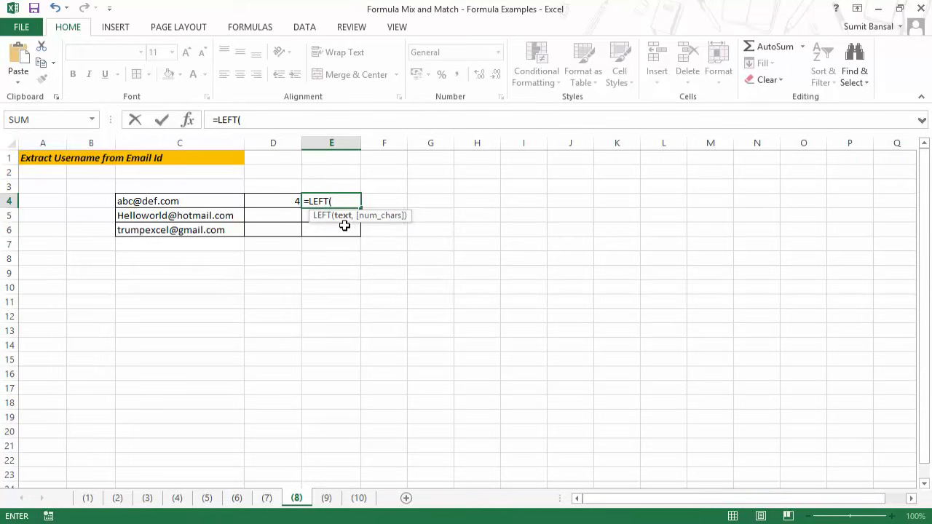
click(190, 202)
text(,)
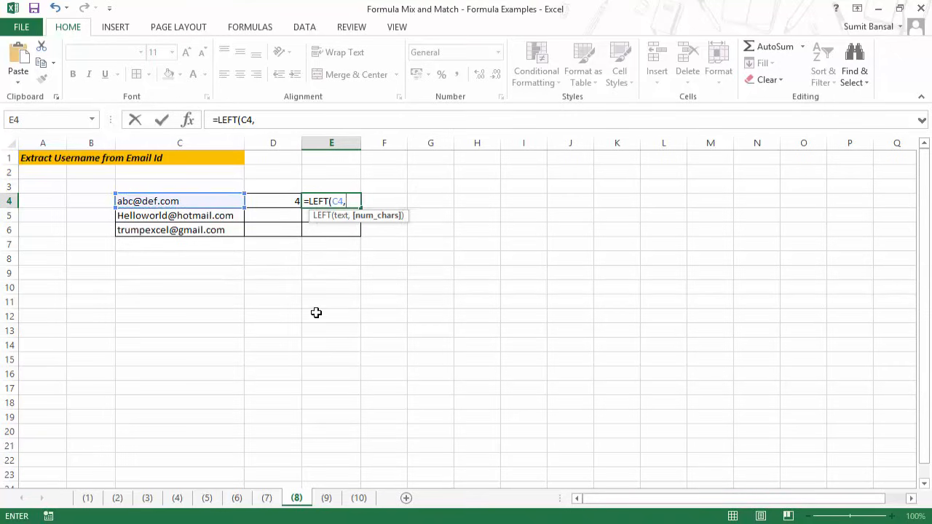
click(276, 201)
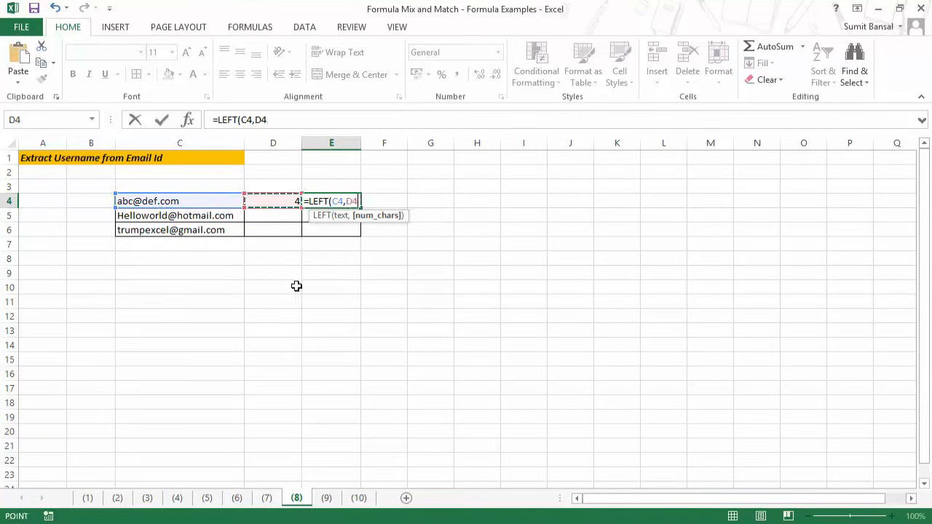
text(-1)
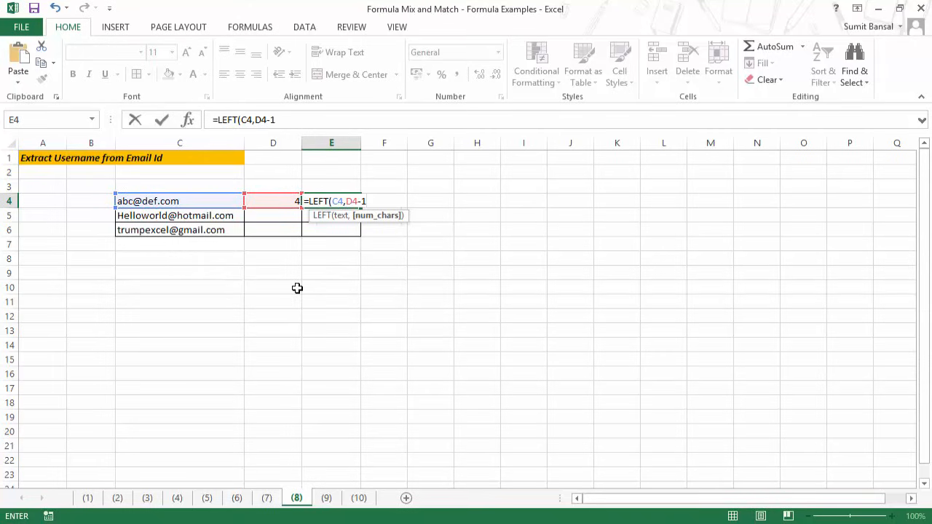
text())
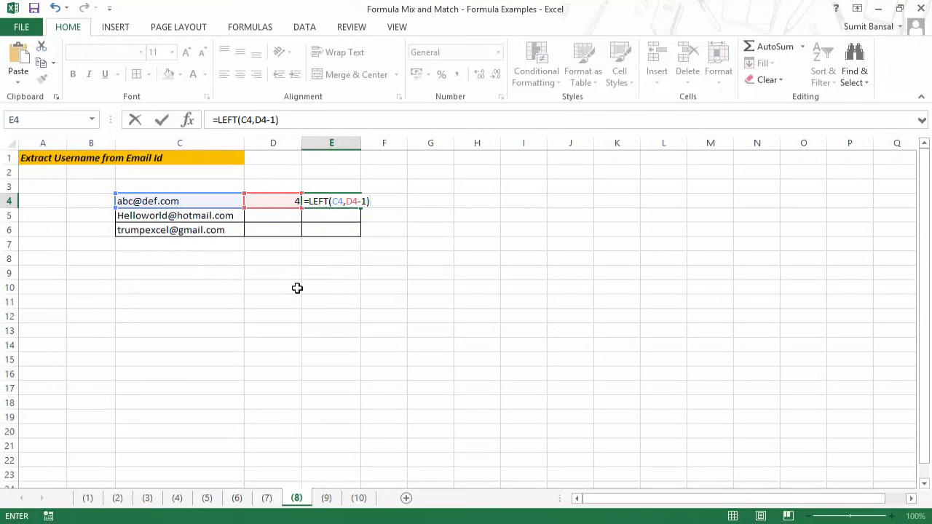
key(Return)
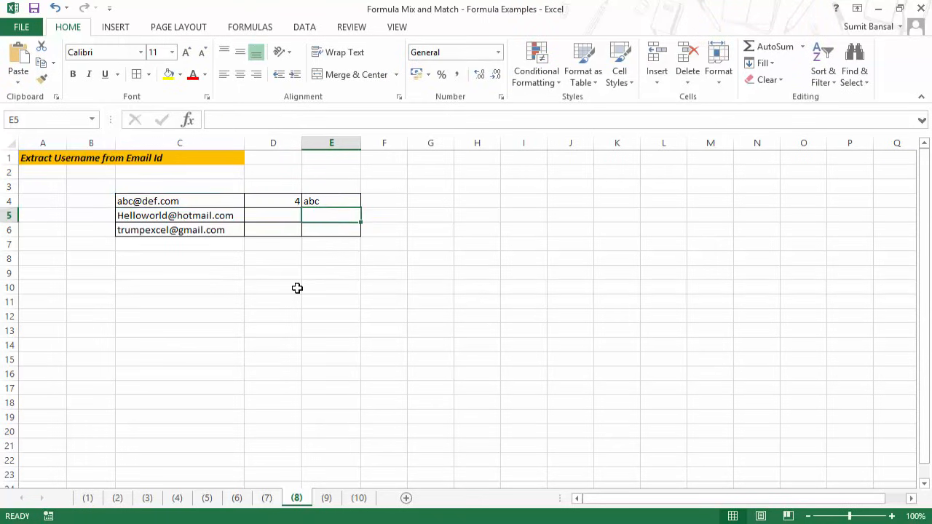
key(Up)
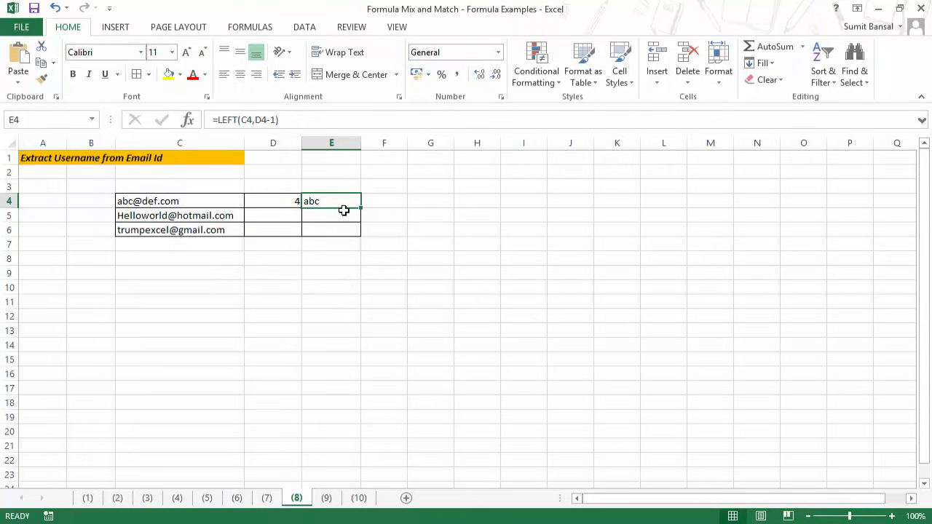
Step: Fill D4's SEARCH formula down through D6 and check the copied formulas
click(292, 202)
drag(302, 216, 295, 235)
click(283, 262)
click(274, 221)
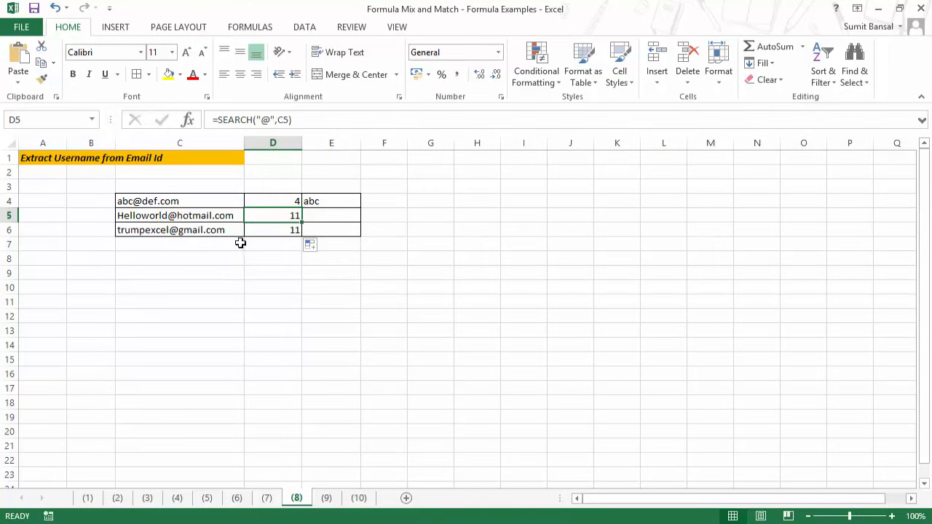
click(283, 232)
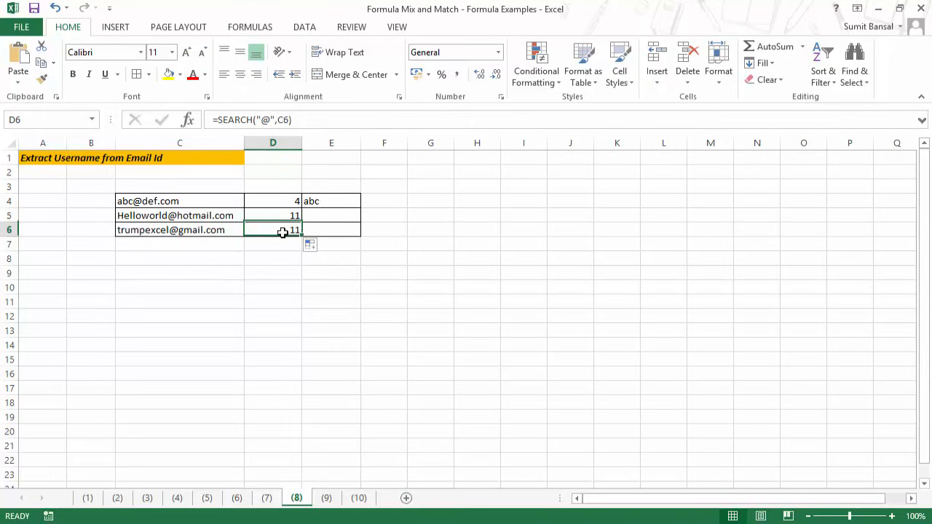
Step: Fill E4's LEFT formula down through E6 to extract the remaining usernames
click(350, 201)
drag(360, 220, 357, 231)
click(343, 217)
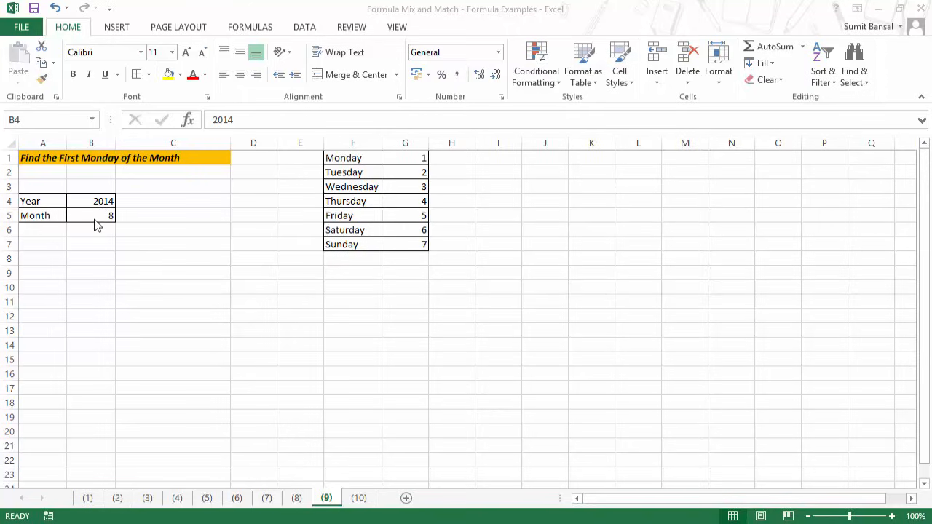
Step: On sheet (9), start a WEEKDAY formula in C7 with DATE(B4,B5,1) as its serial number
click(164, 244)
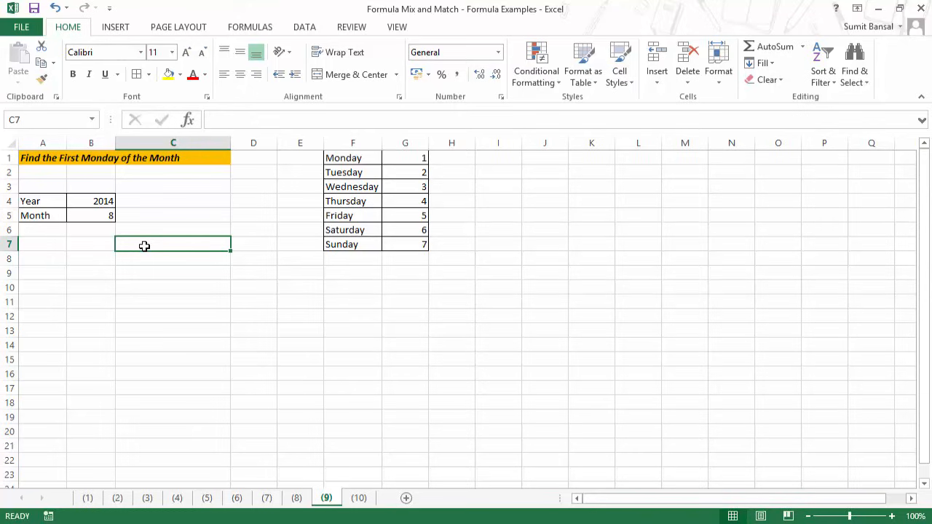
text(=week)
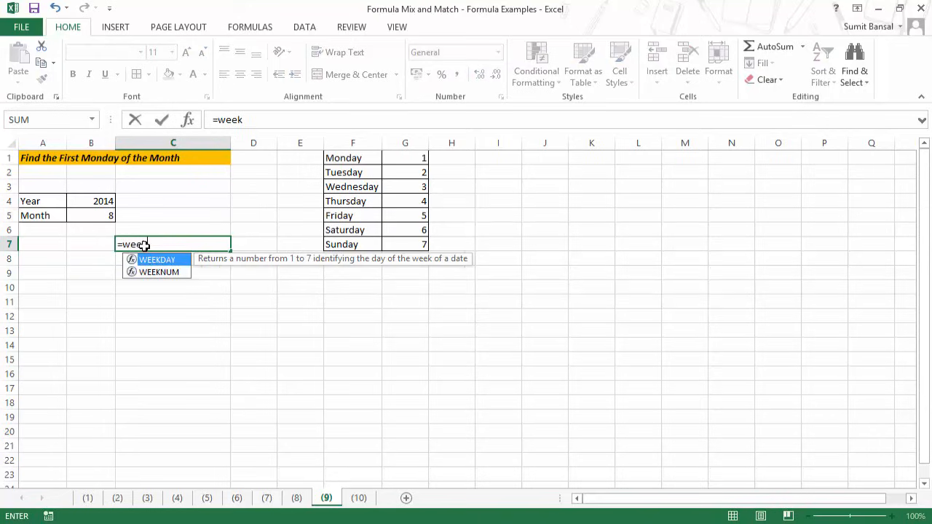
key(Tab)
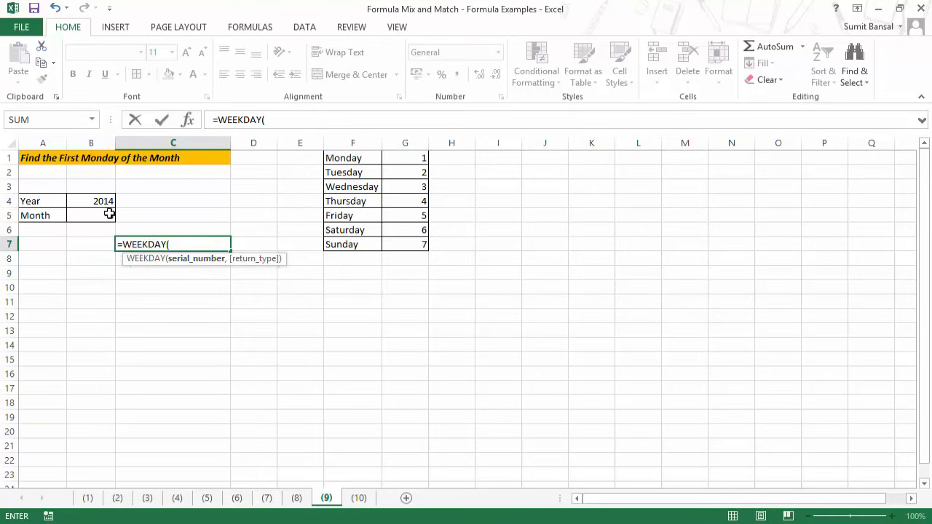
text(DATE()
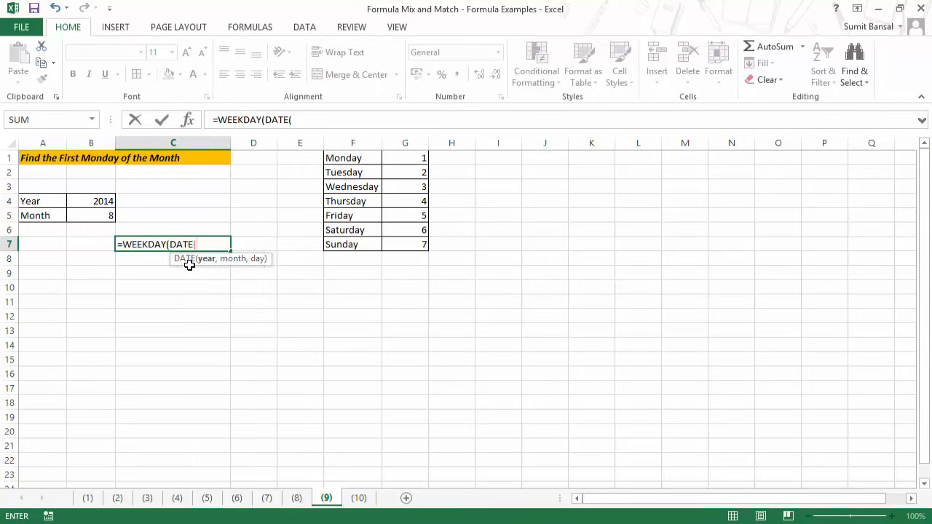
click(96, 201)
text(,)
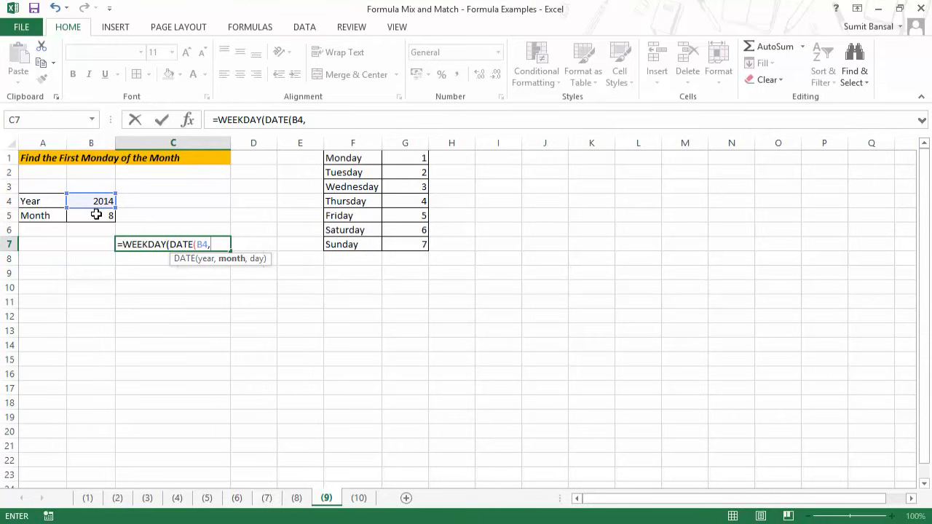
click(96, 215)
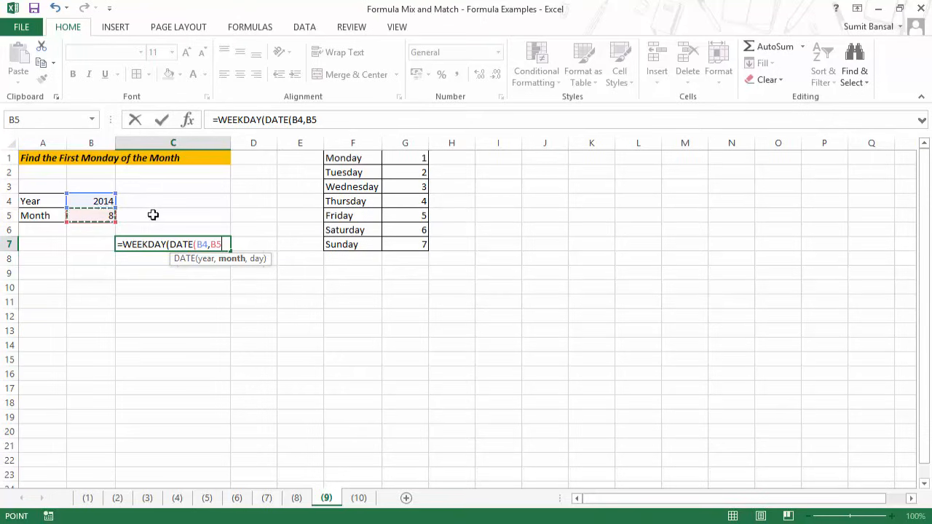
text(,1))
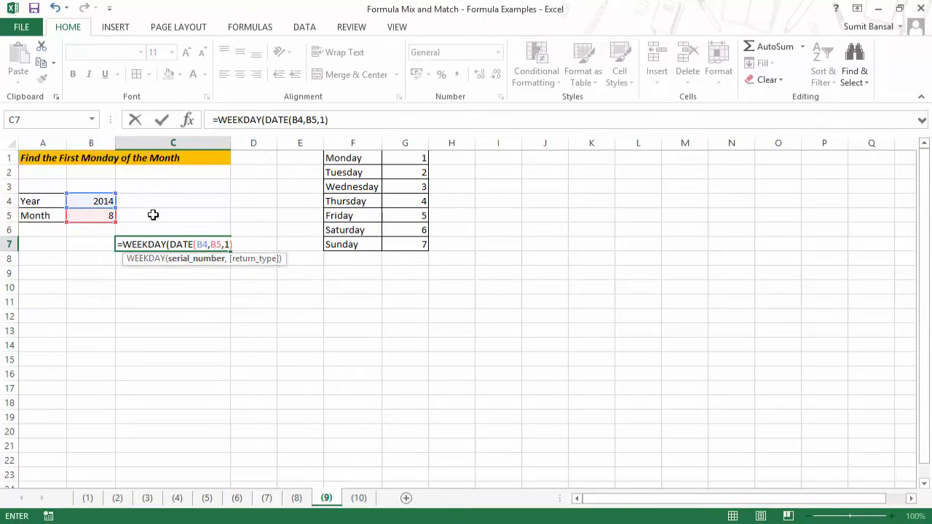
Step: Complete C7's WEEKDAY formula with return type 2, Monday through Sunday, and compare its result with the weekday table in F1:G7
text(,)
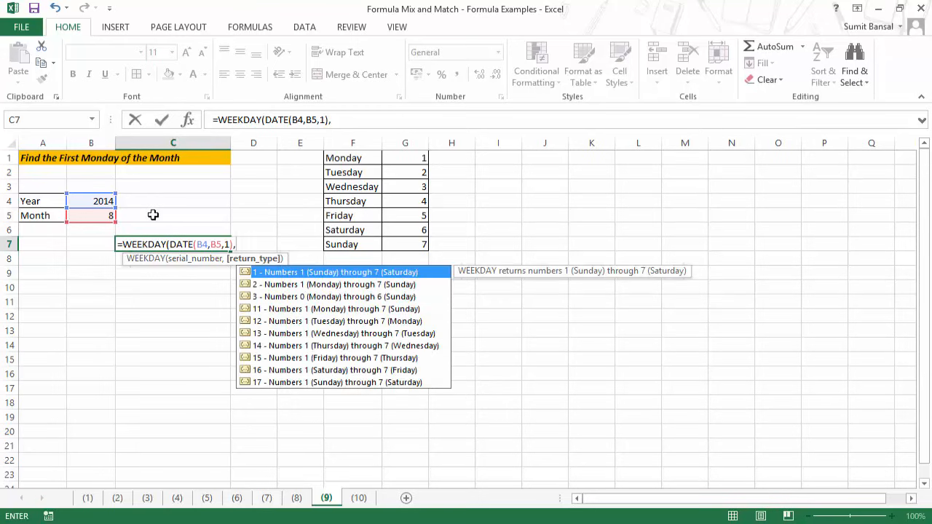
click(292, 286)
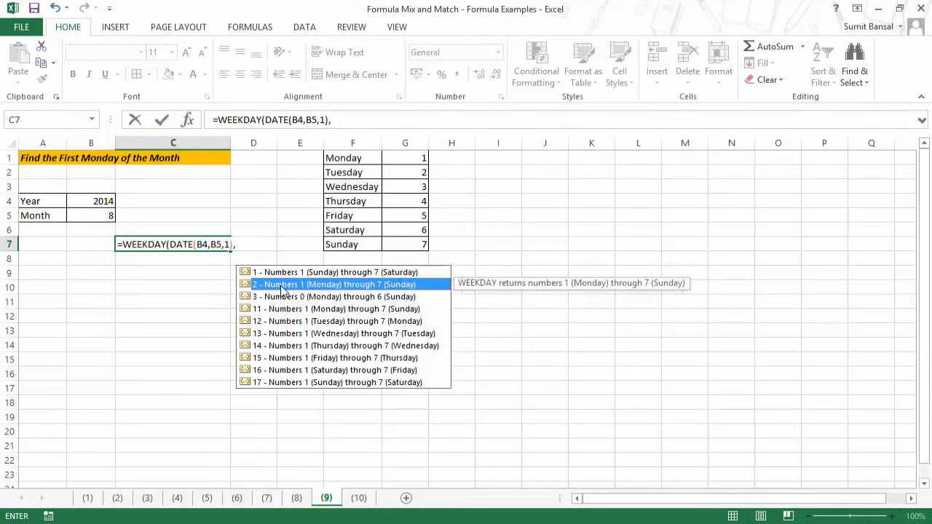
double_click(317, 284)
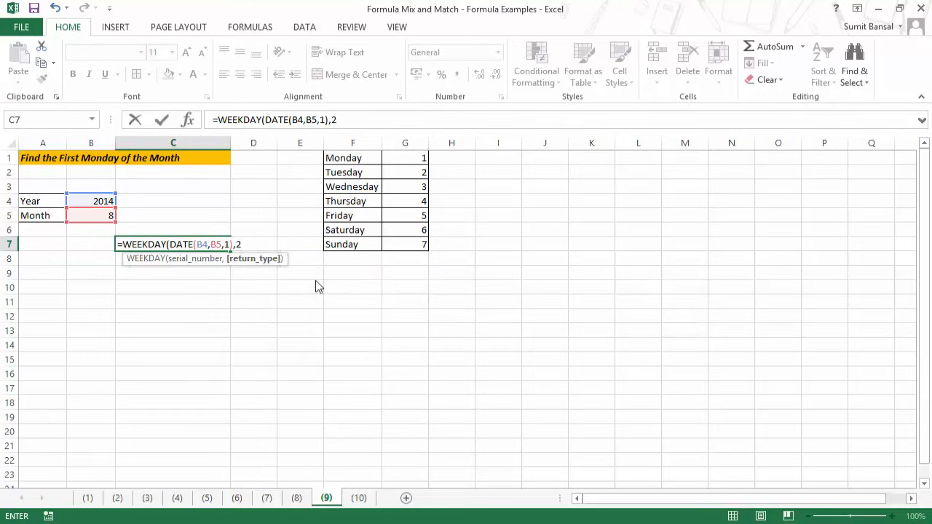
text())
key(Return)
key(Up)
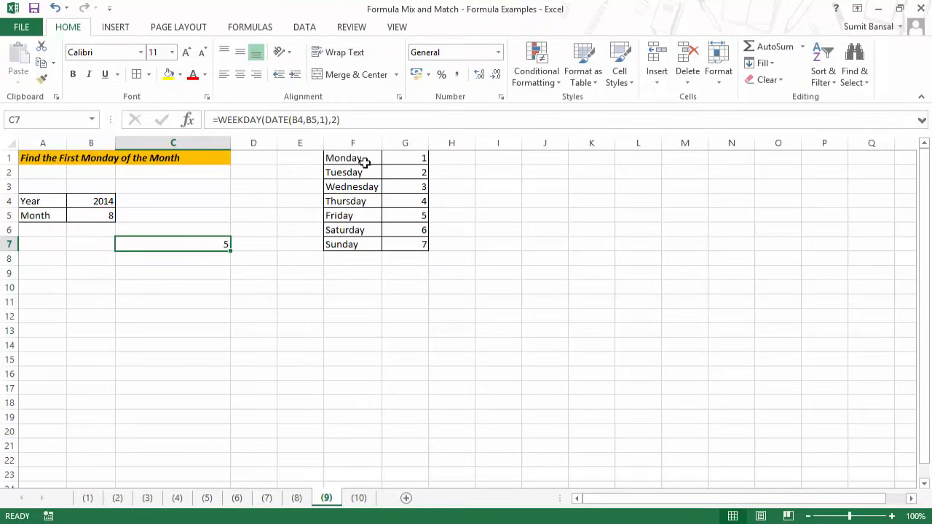
click(410, 158)
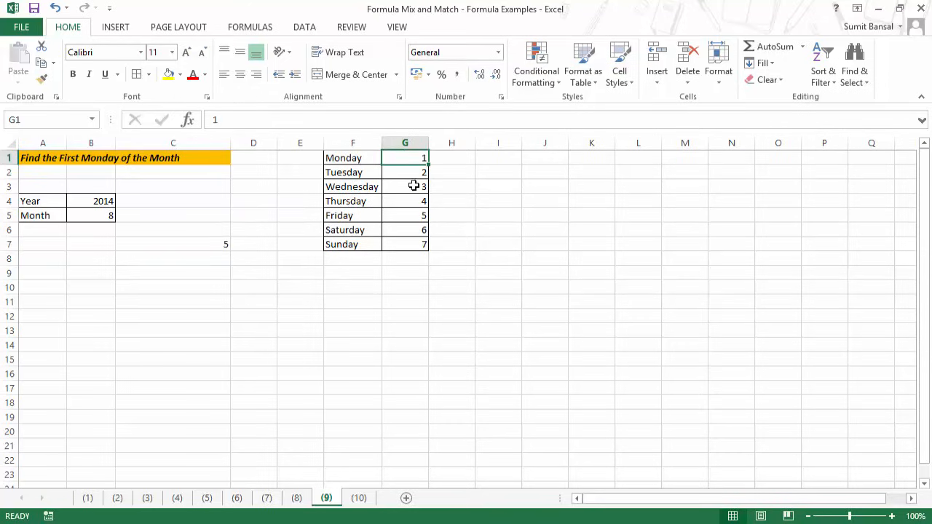
click(364, 216)
drag(364, 217, 405, 216)
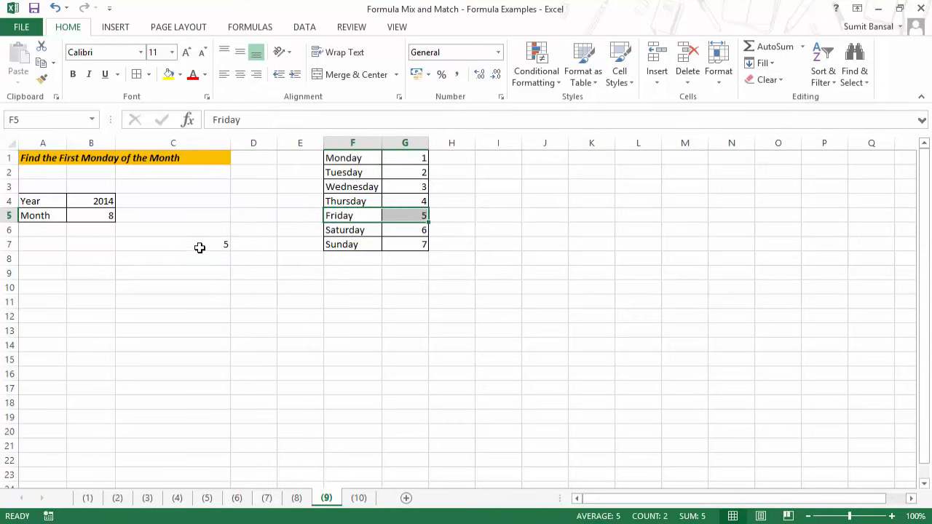
click(170, 244)
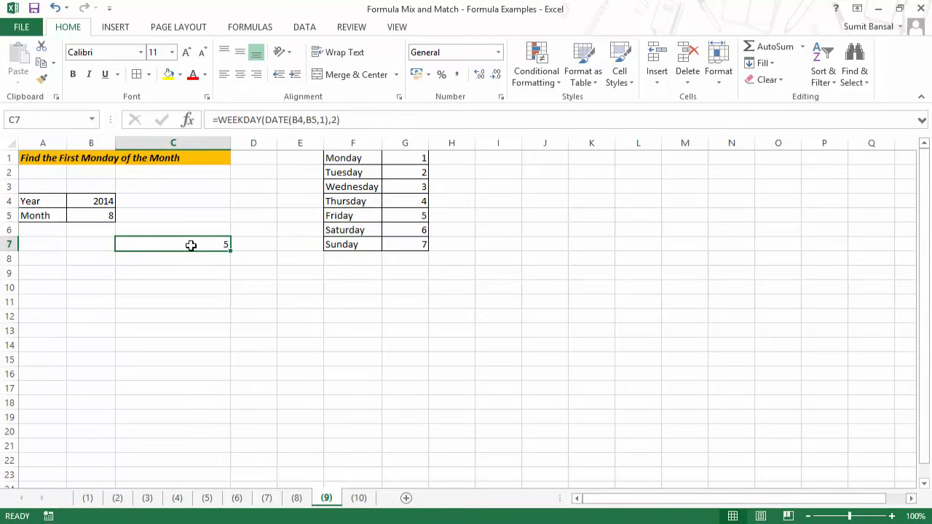
Step: Number the days of the month beside the weekday table by entering 1, 2, 3 and 4 in H5:H8, starting at Friday
click(458, 213)
text(1)
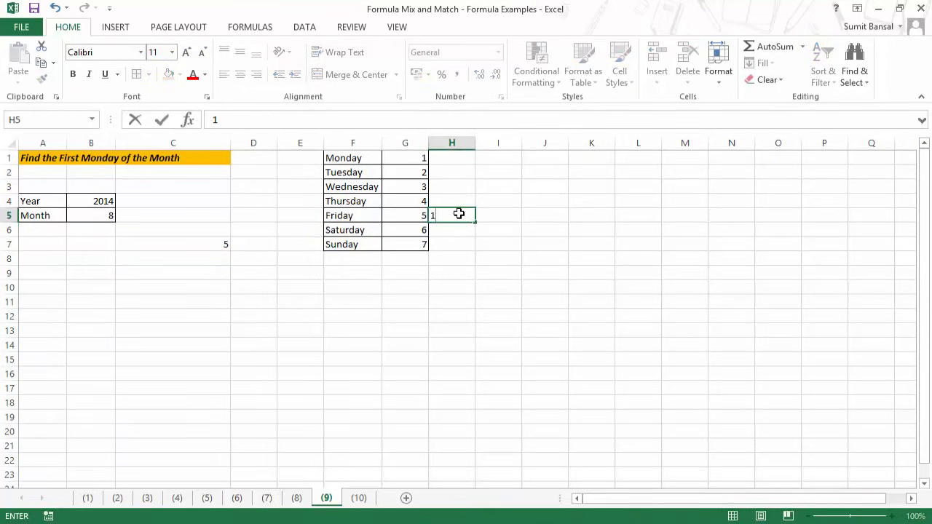
key(Return)
text(2)
key(Return)
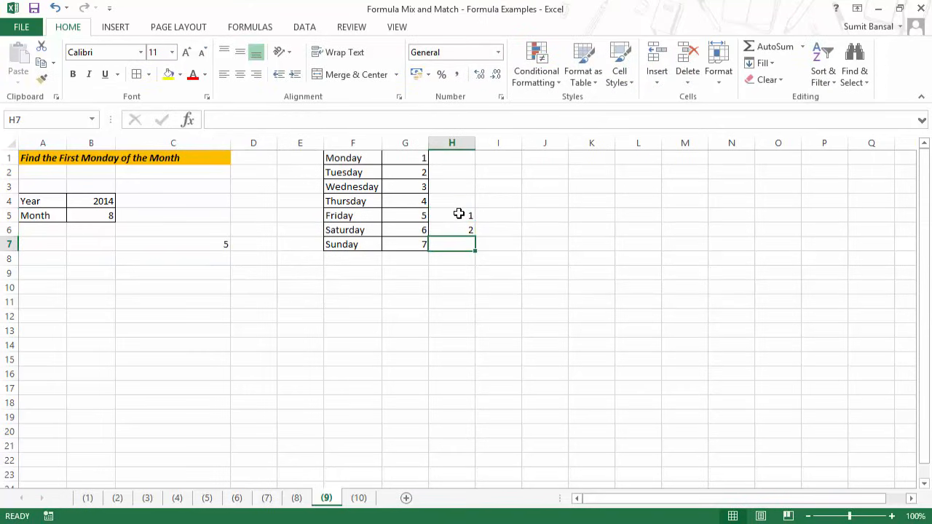
text(3)
key(Return)
text(4)
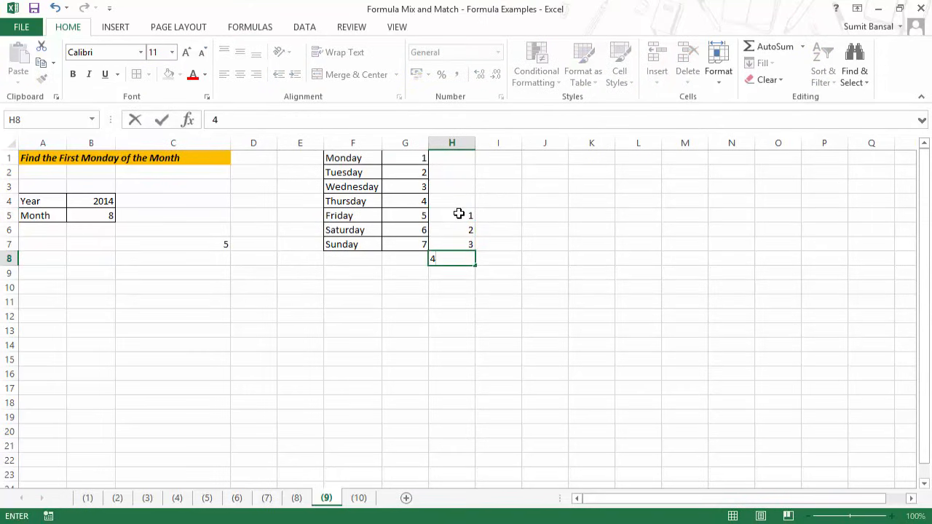
key(Left)
key(Right)
key(Right)
key(Left)
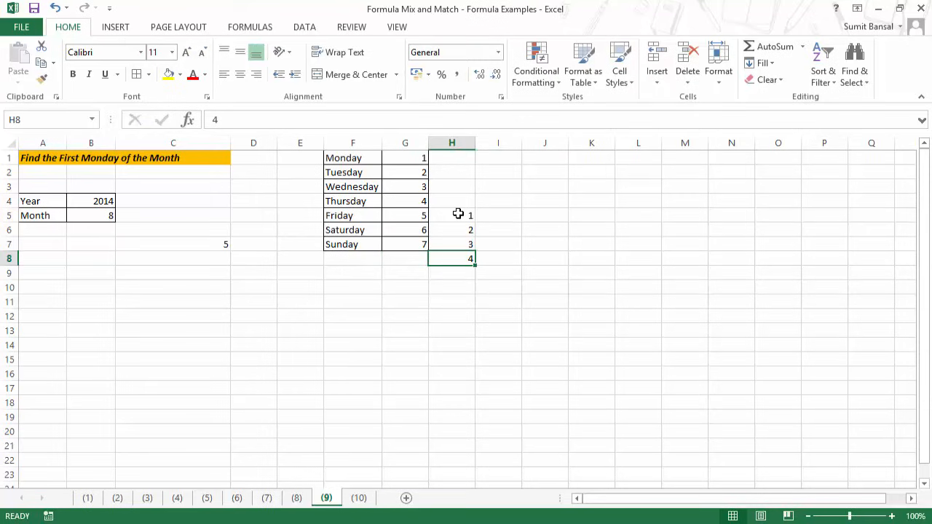
Step: Wrap C7's WEEKDAY formula in an IF function that tests for >1, starting the true value with 9-
click(188, 244)
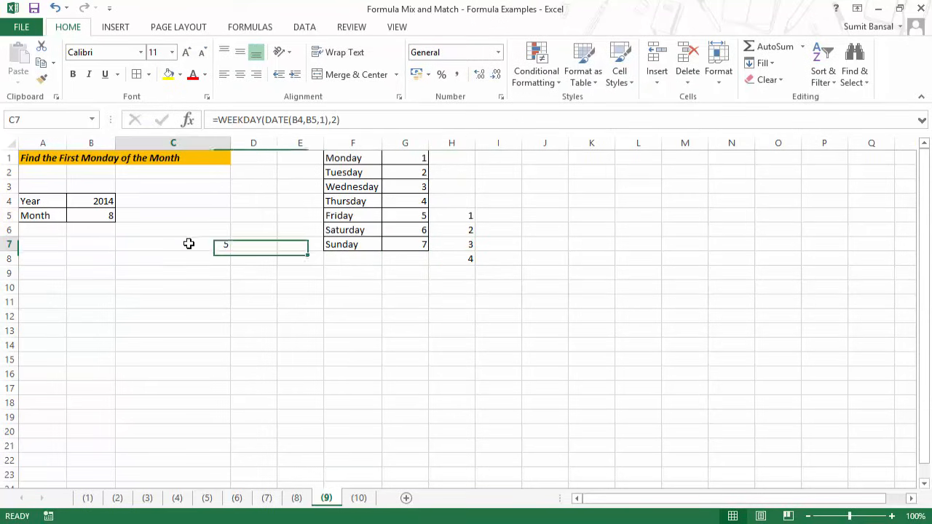
key(F2)
click(125, 244)
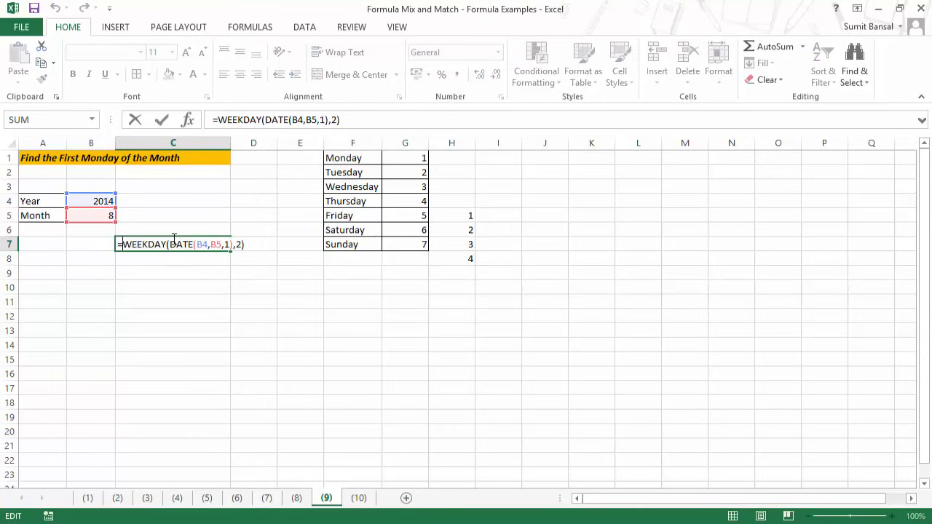
text(IF()
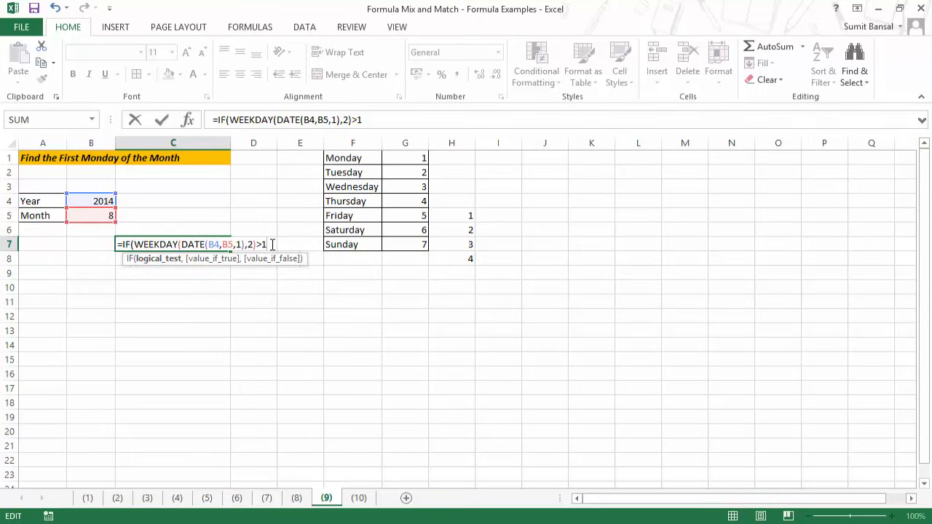
text(>1,9-)
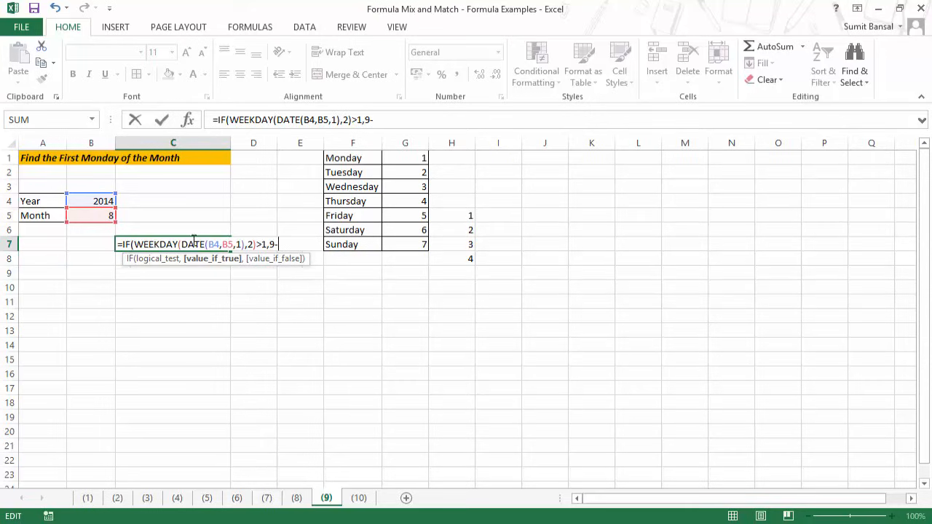
Step: Complete C7's IF formula by subtracting a copy of WEEKDAY(DATE(B4,B5,1),2) from 9 and using 1 as the false value
drag(232, 243, 256, 244)
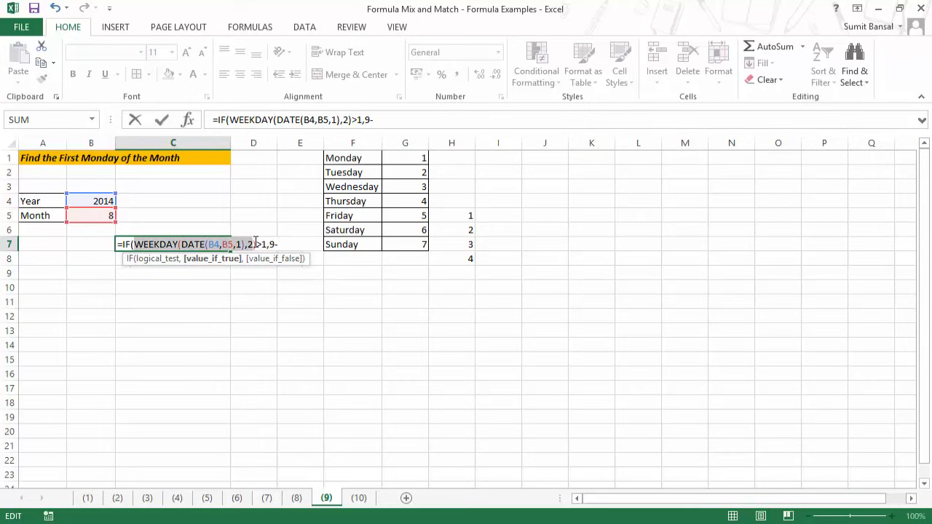
key(ctrl+c)
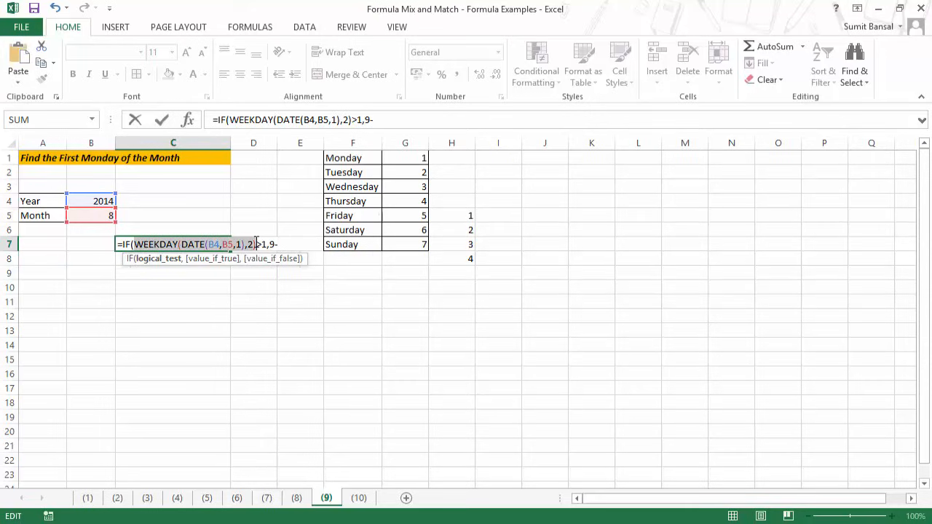
click(303, 245)
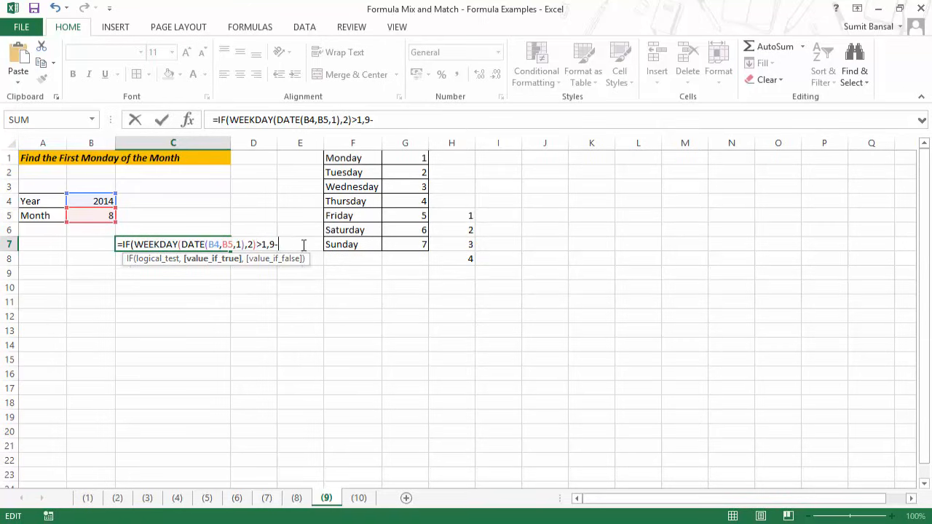
key(ctrl+v)
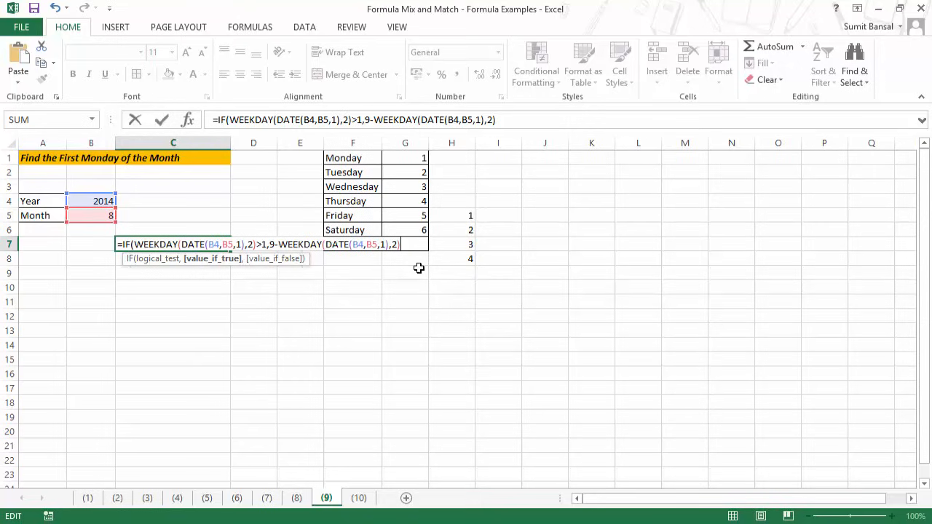
text(,1)
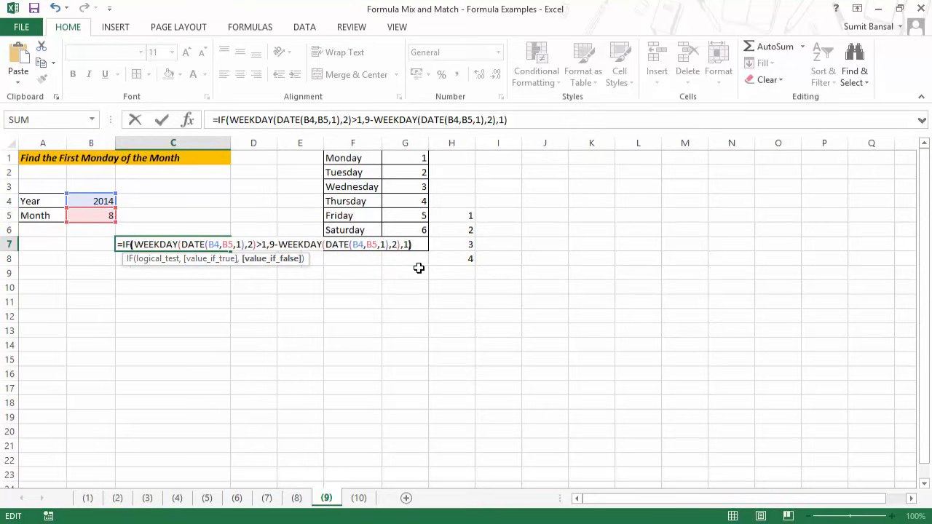
key(ctrl+Return)
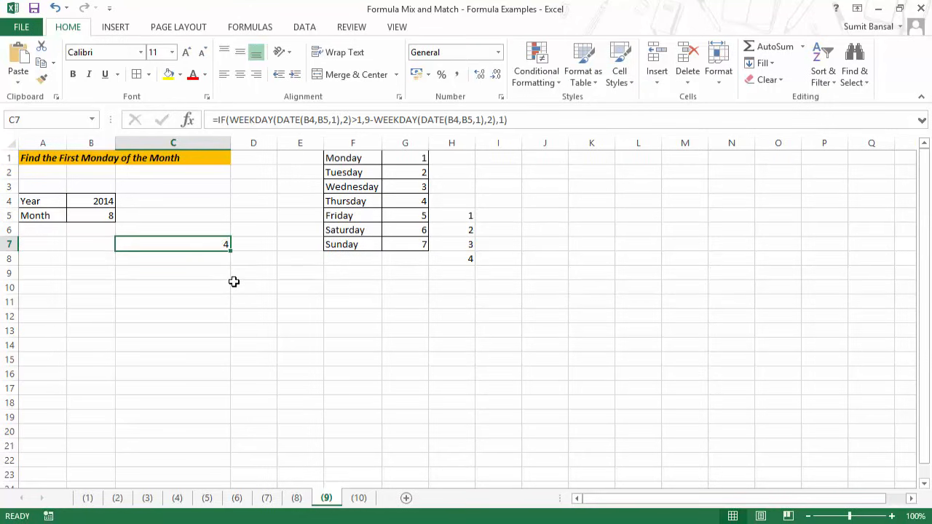
Step: Set the month in B5 to 9 to test the first-Monday formula
click(93, 216)
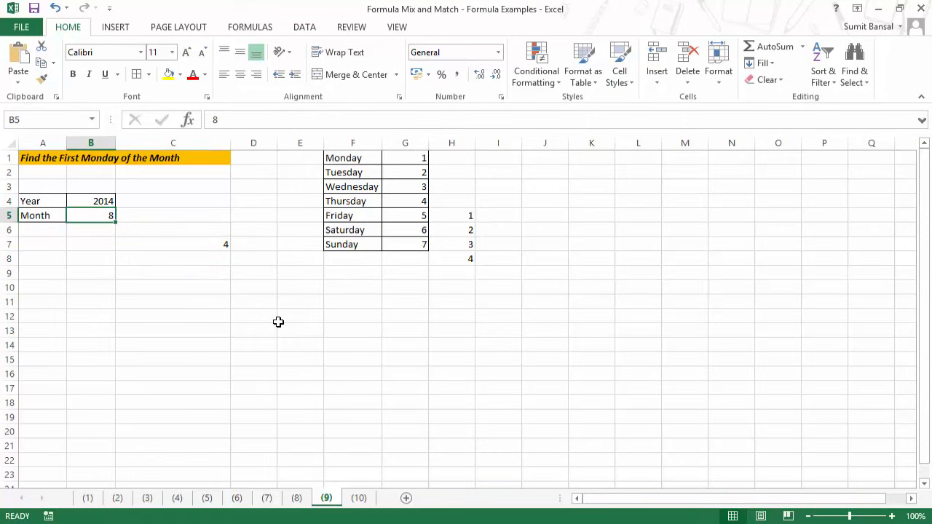
text(9)
key(Return)
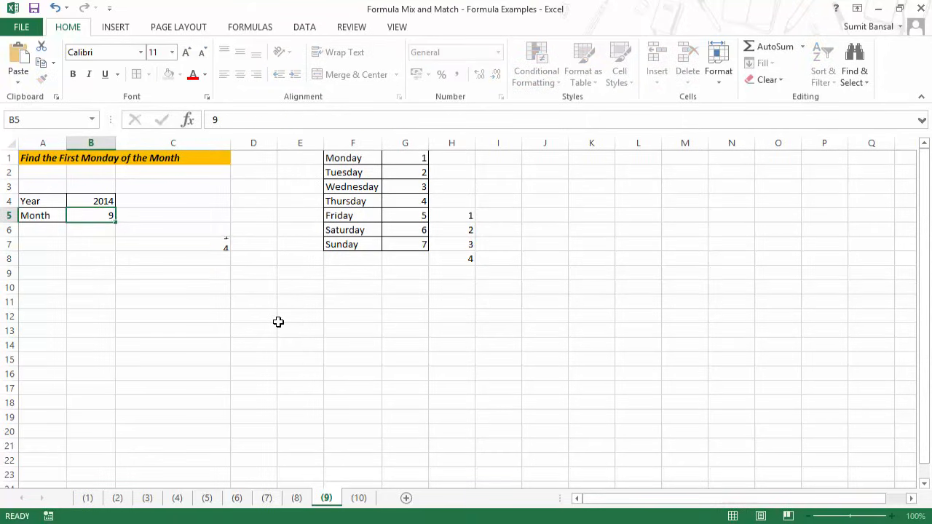
key(Up)
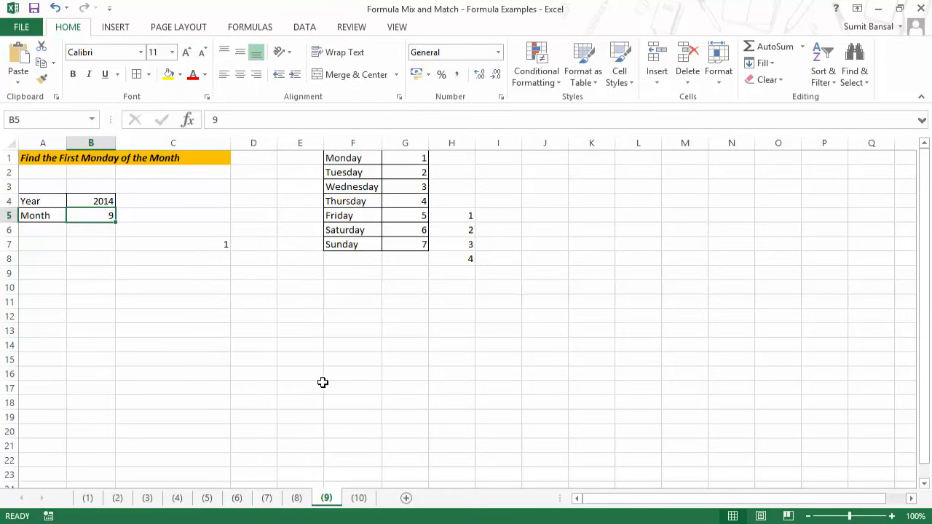
Step: Check the first Mondays of September, August and July 2014 in the system calendar
click(892, 523)
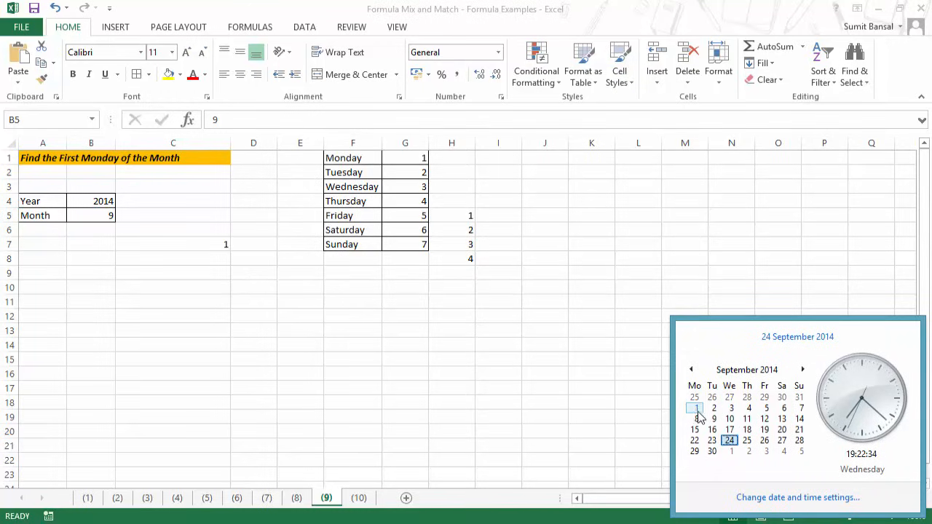
click(691, 369)
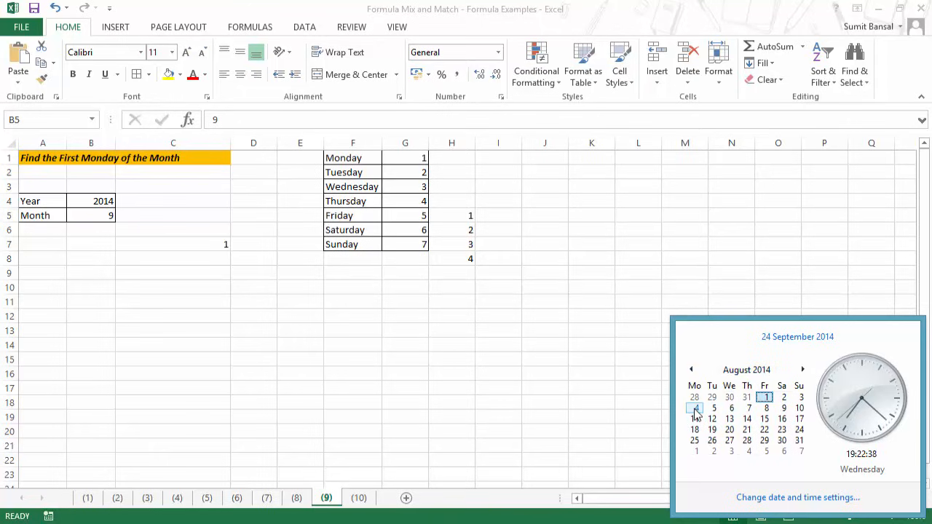
click(691, 369)
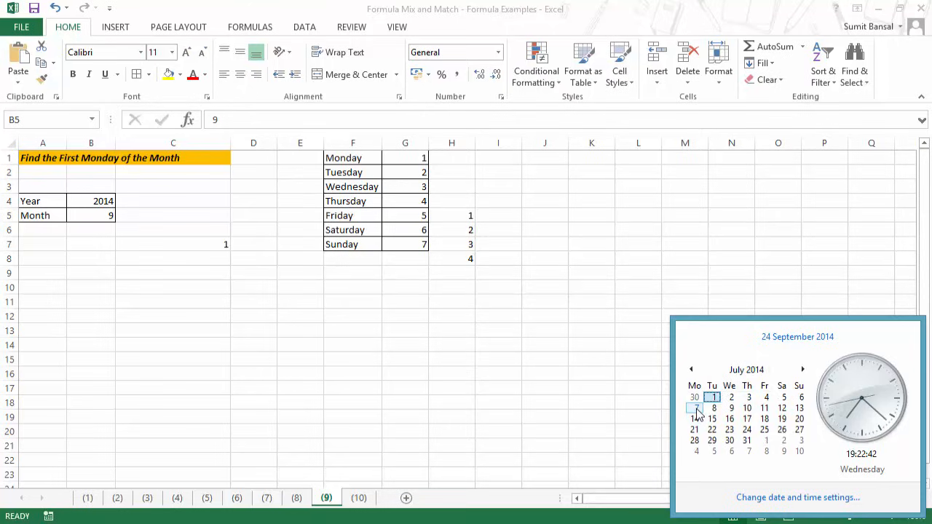
key(Escape)
Step: Set the month in B5 to 7 and review the formula in C7
click(108, 215)
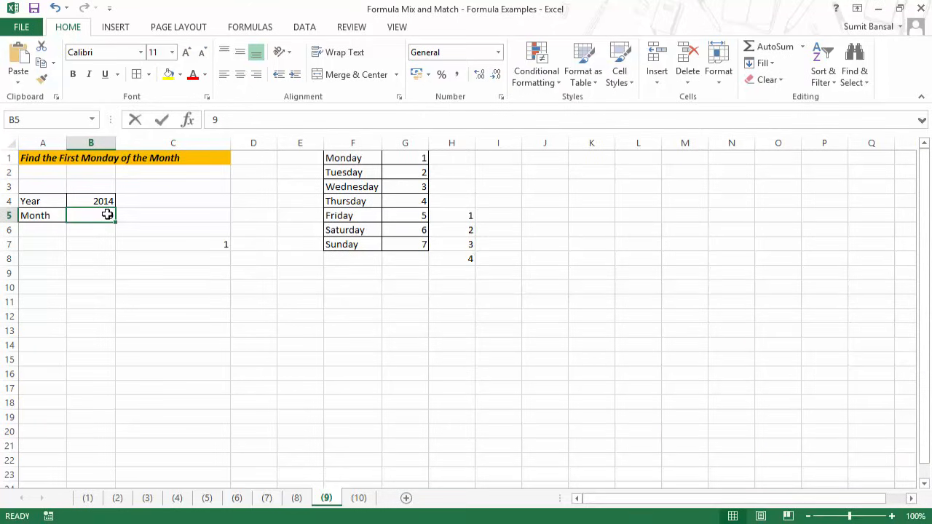
text(7)
key(Return)
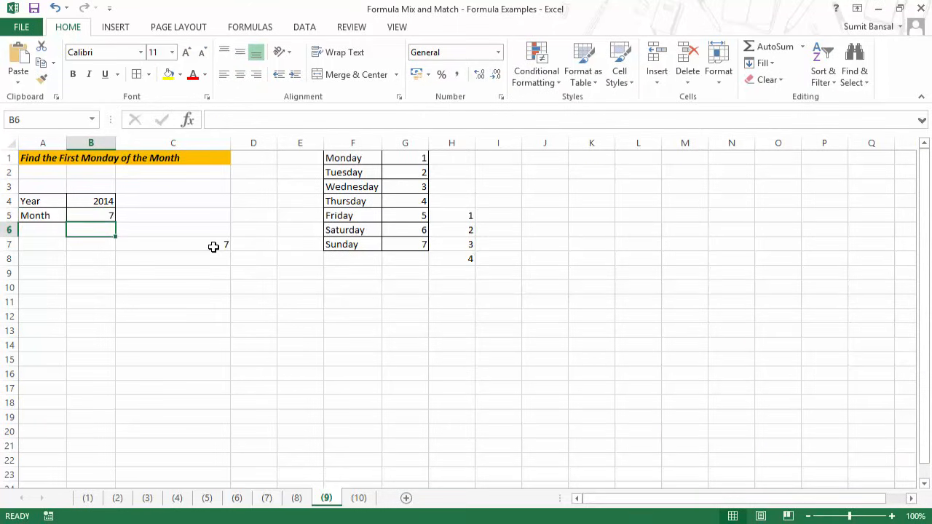
click(214, 248)
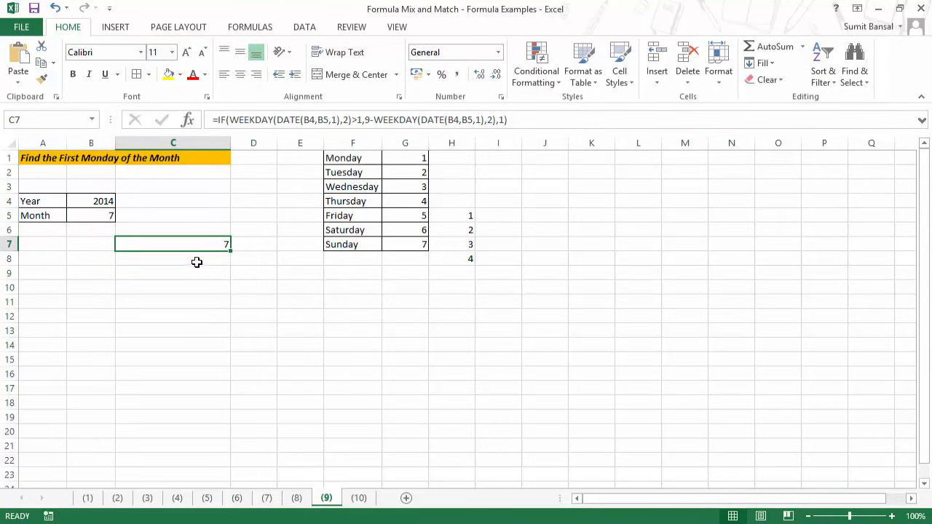
Step: Enter =DATE(B4,B5,C7) in C8 to build the full date of the first Monday
click(203, 263)
text(=date)
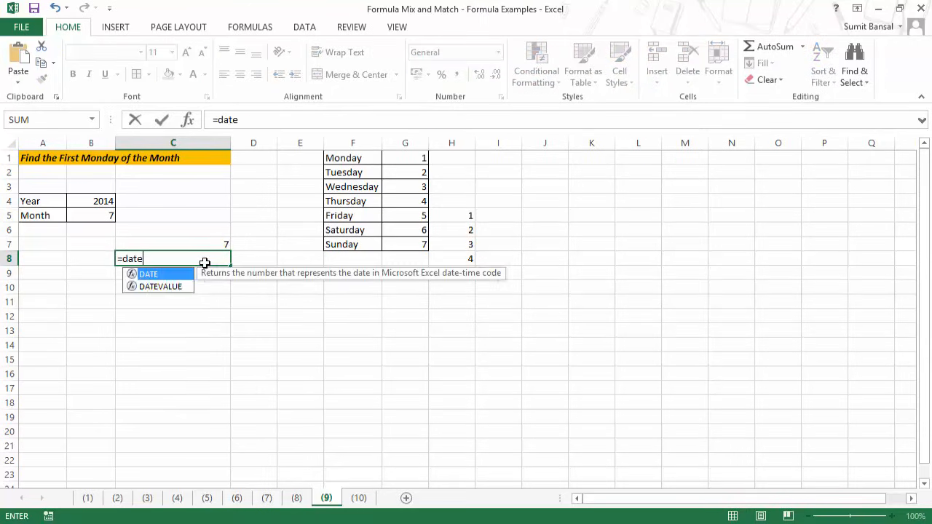
key(Tab)
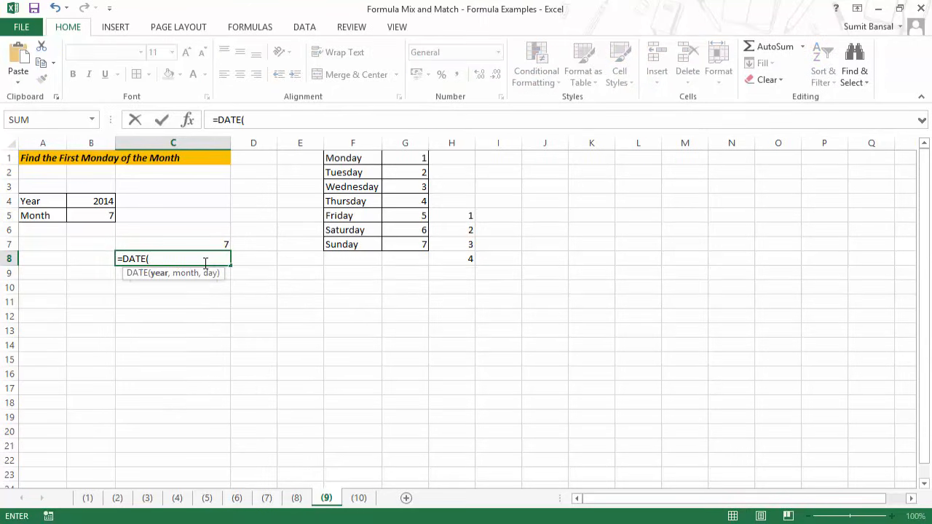
click(107, 200)
text(,)
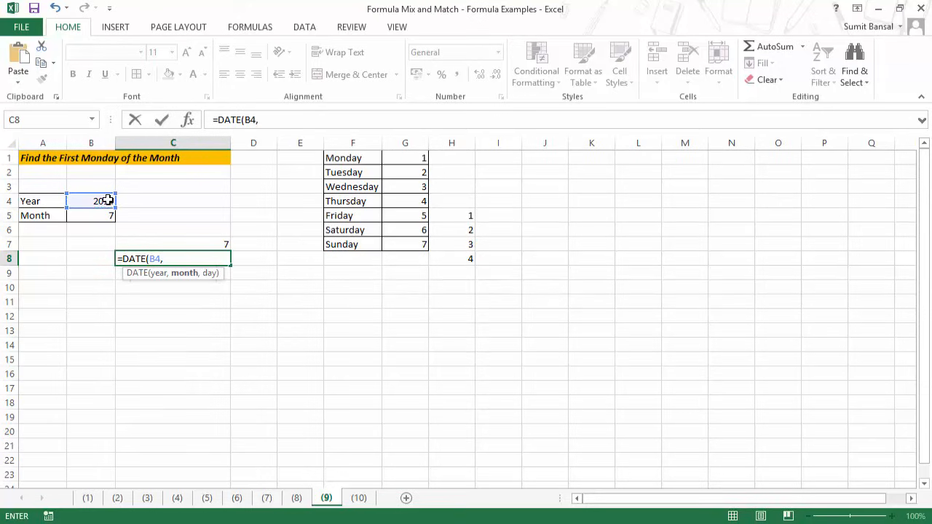
click(105, 214)
text(,)
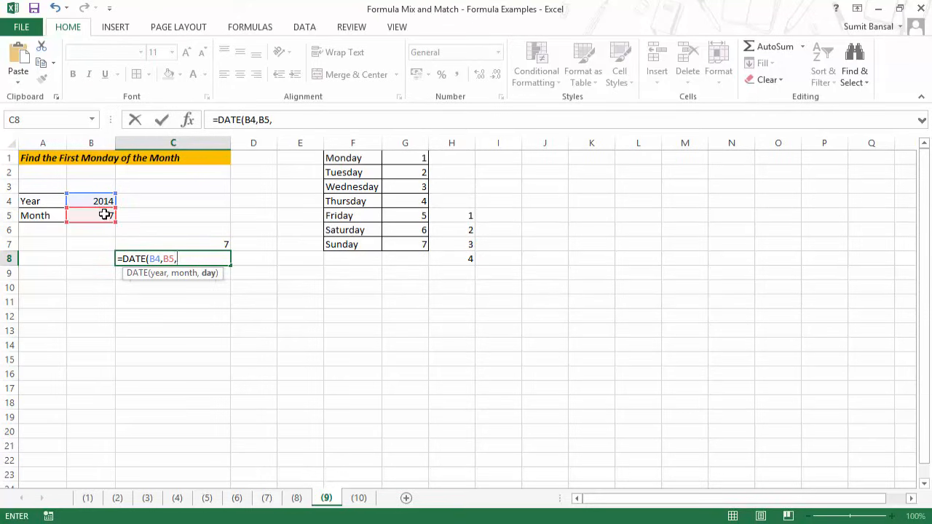
click(205, 245)
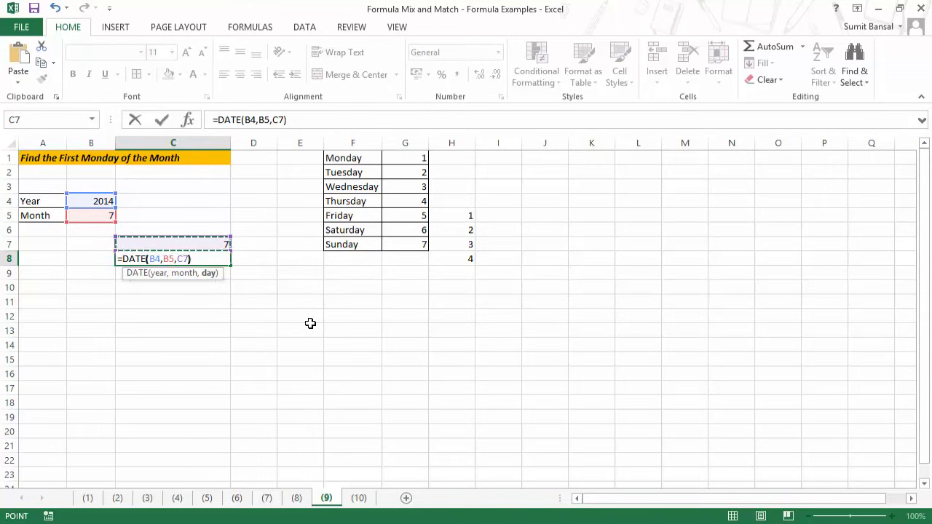
text())
key(Return)
key(Up)
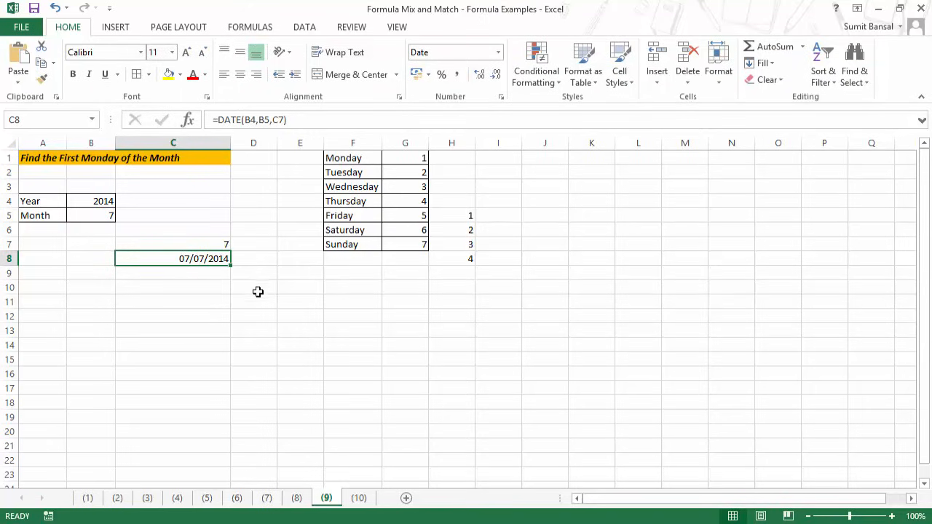
Step: Set the month in B5 to 6 to test both formulas
click(107, 214)
text(6)
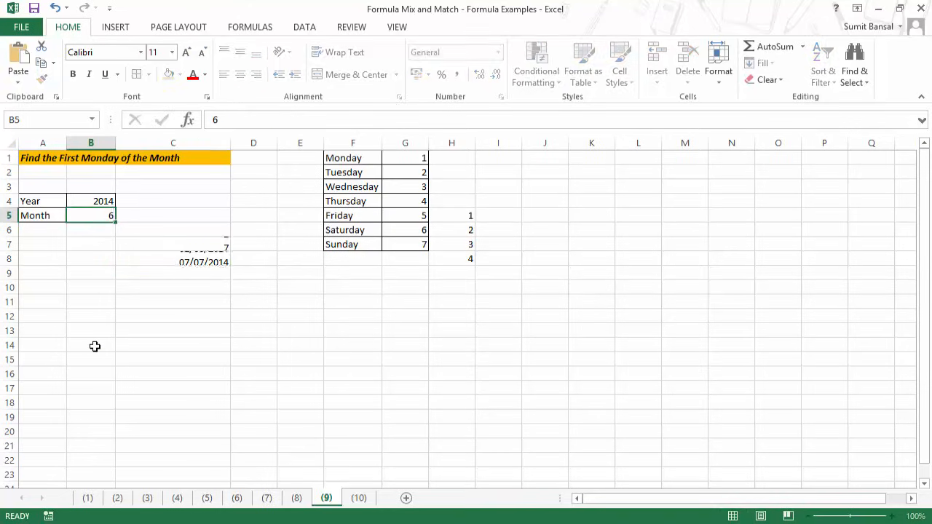
key(Return)
click(109, 214)
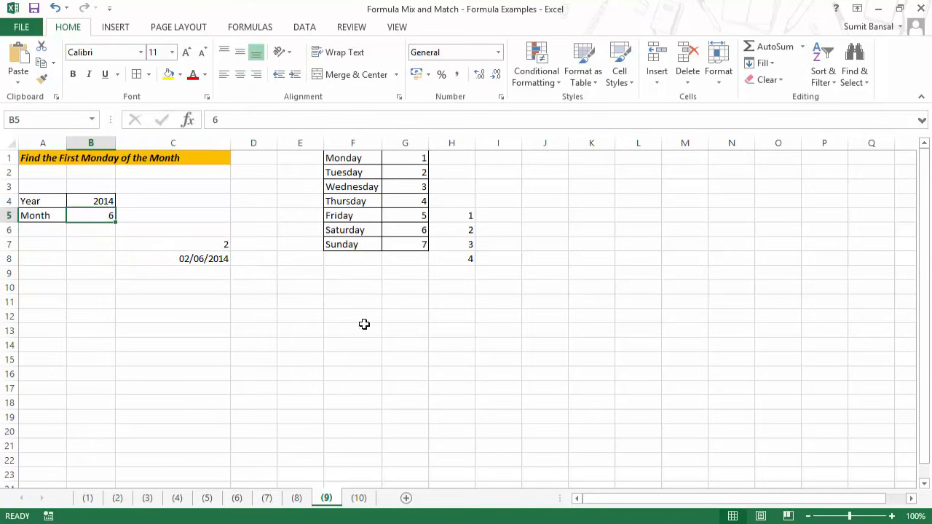
Step: Check the first Monday of June 2014 in the system calendar and close it
click(897, 521)
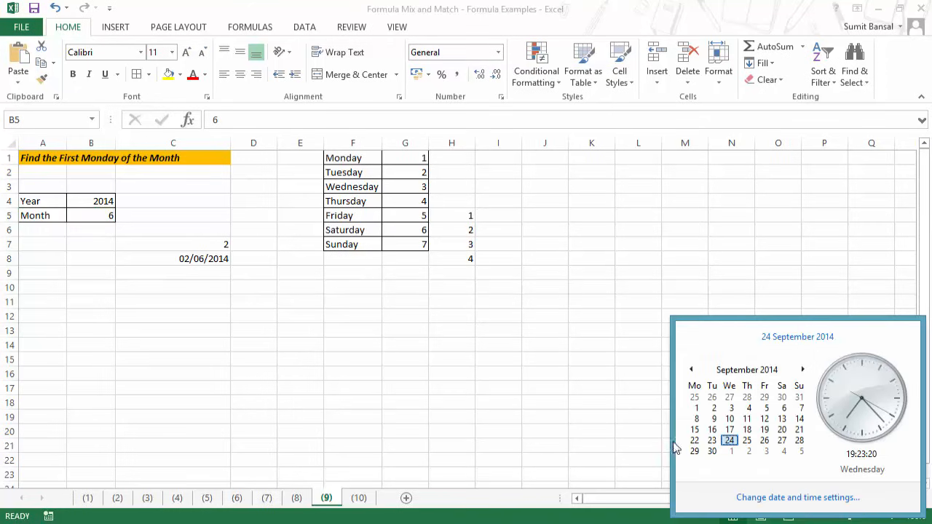
click(692, 370)
click(691, 370)
click(692, 370)
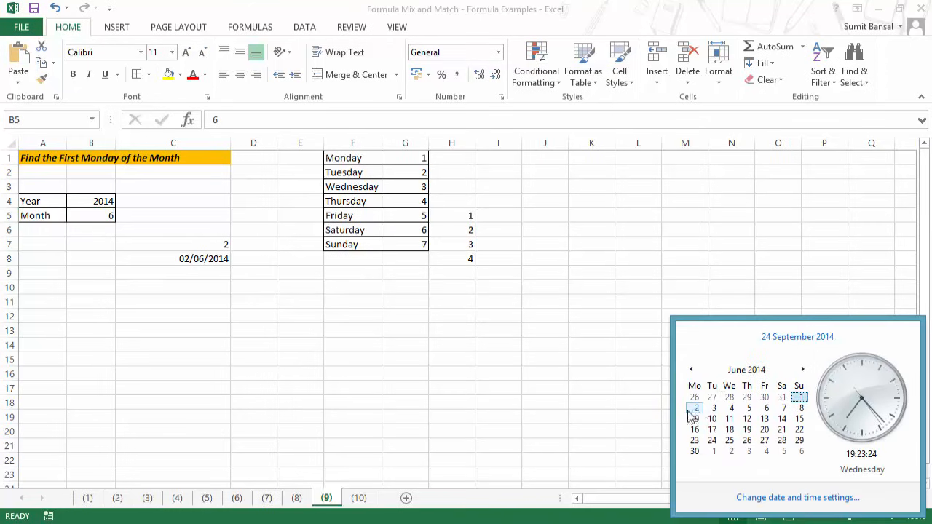
click(328, 366)
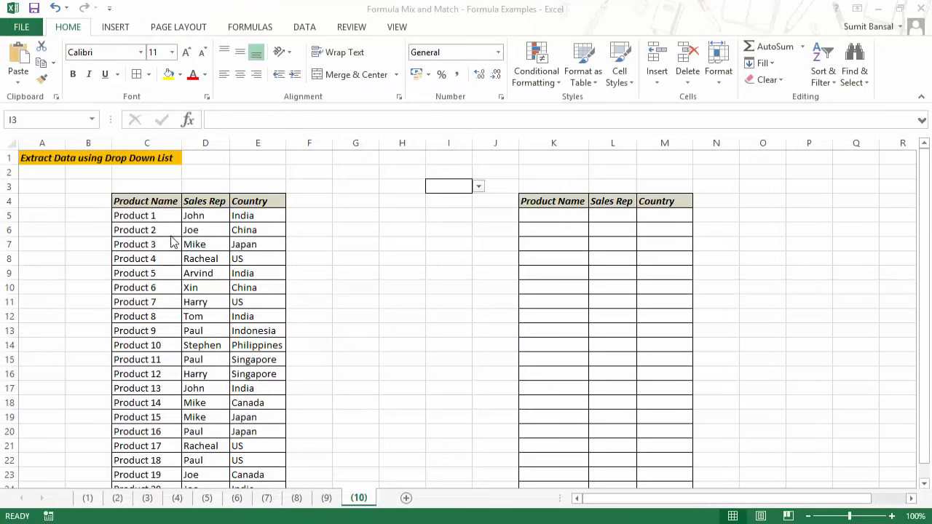
Step: On sheet (10), try out the country drop-down in I3 by choosing India, followed by China
click(457, 187)
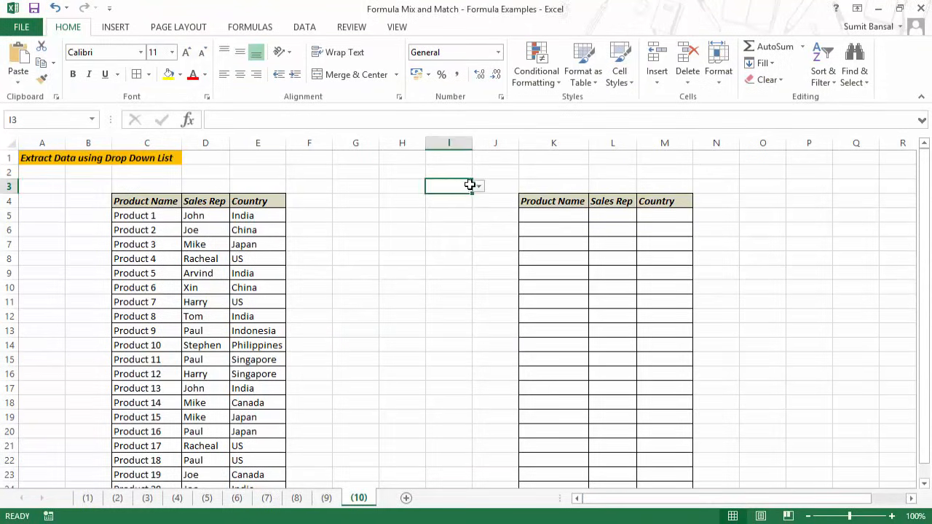
click(479, 187)
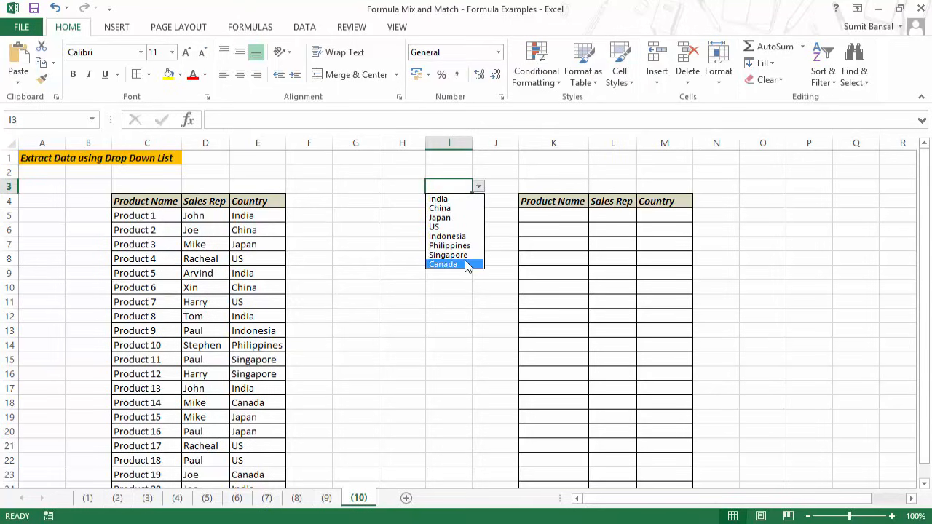
click(478, 188)
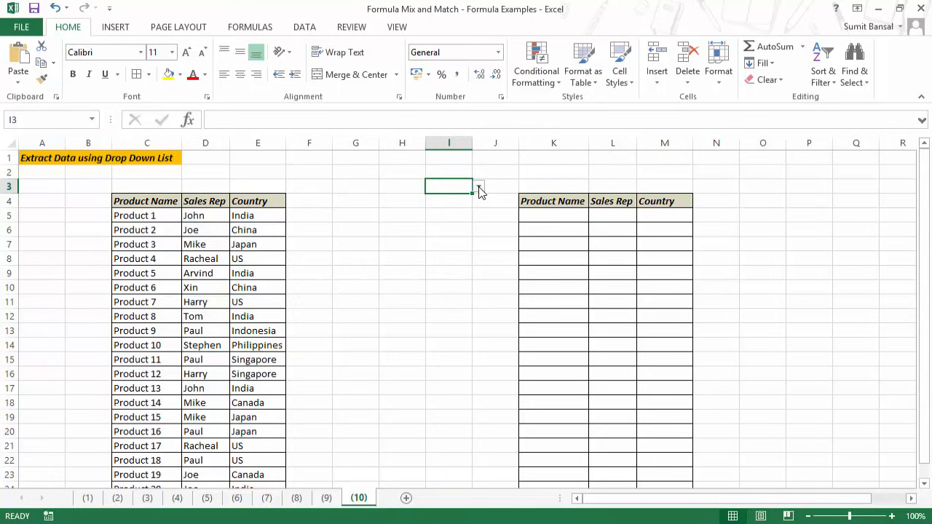
click(477, 187)
click(455, 200)
click(478, 191)
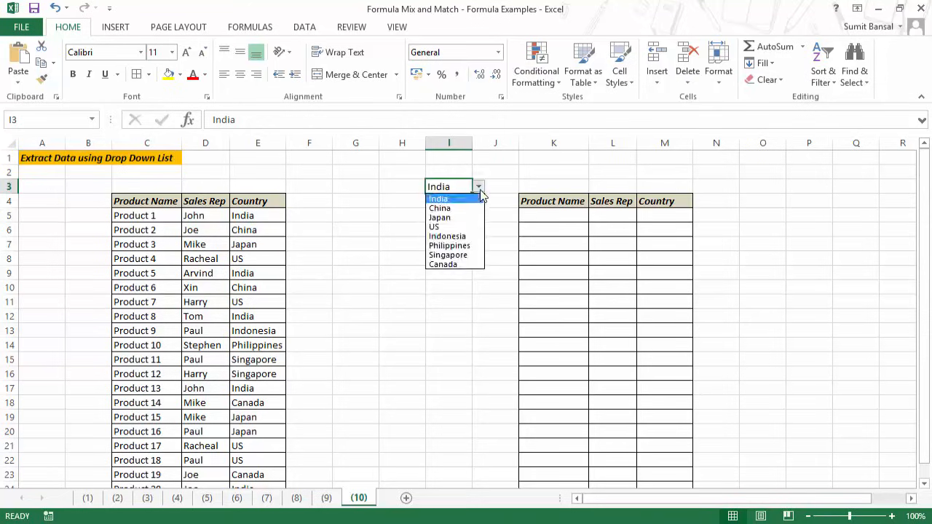
click(475, 207)
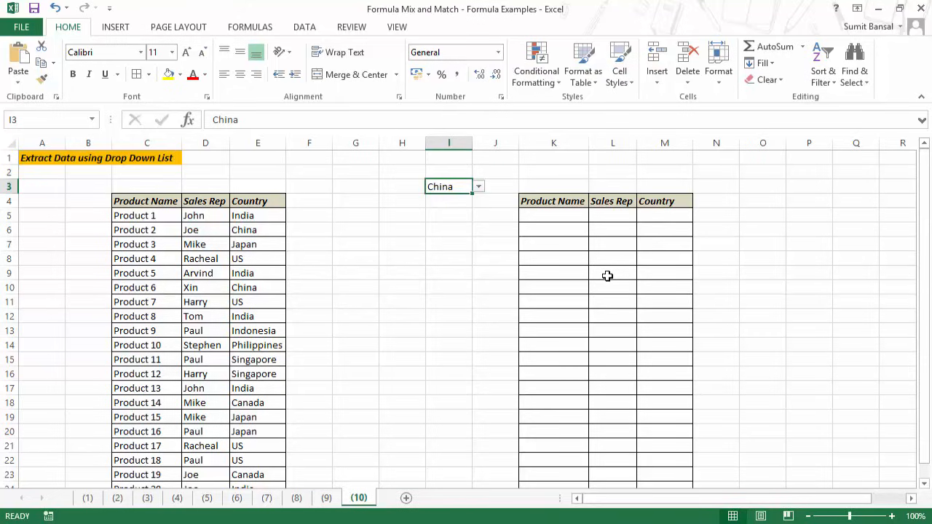
Step: Add the headers Helper 1, Helper 2 and Helper 3 in F4:H4, extending the series from F4
click(313, 202)
text(Helper 1)
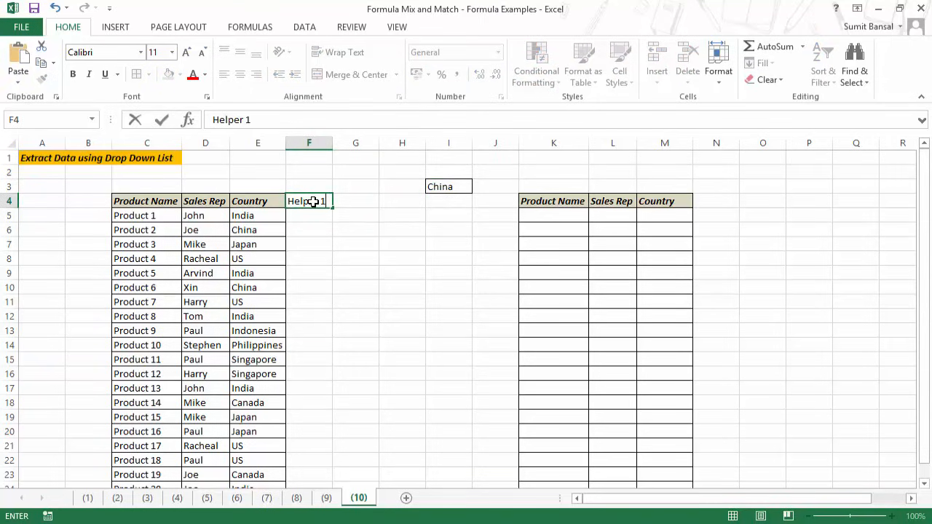
key(Return)
click(313, 202)
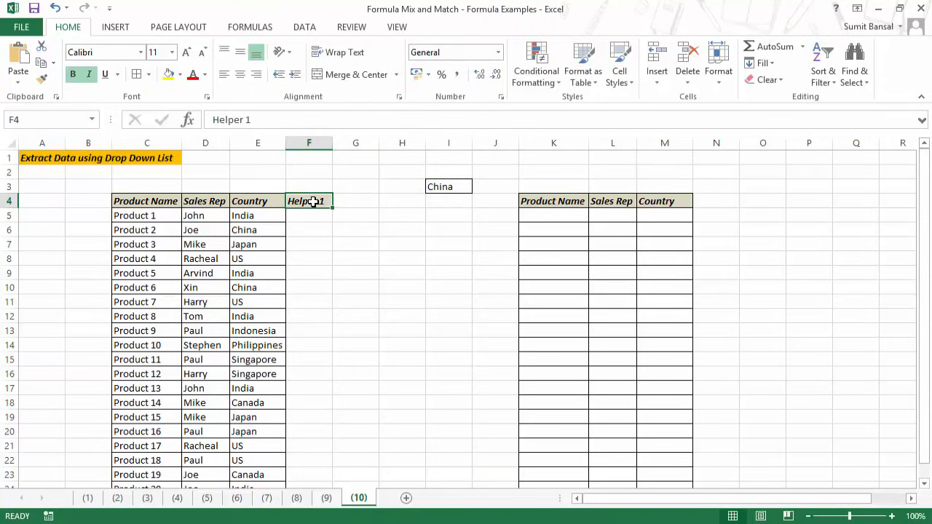
drag(332, 208, 402, 208)
Step: Enter =ROWS($E$5:E5) in F5 to start a running row number for the first helper column
click(306, 217)
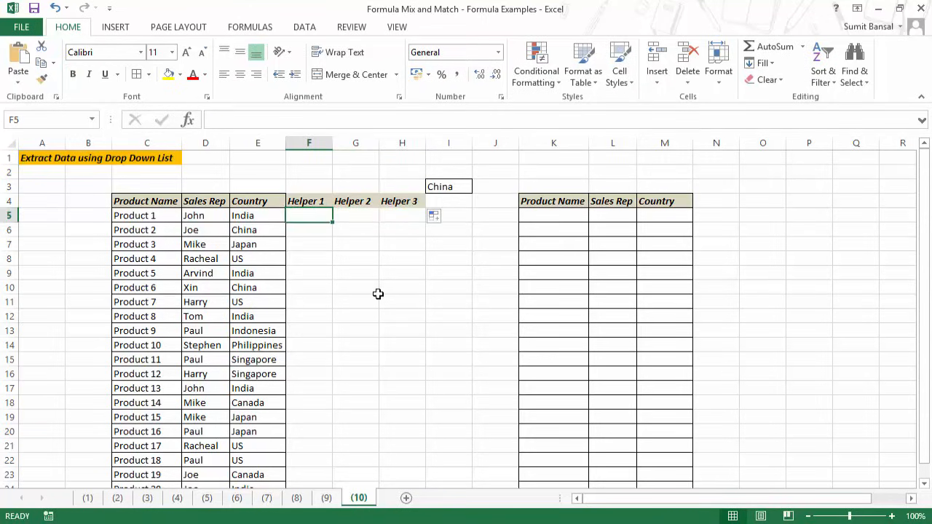
text(Rows)
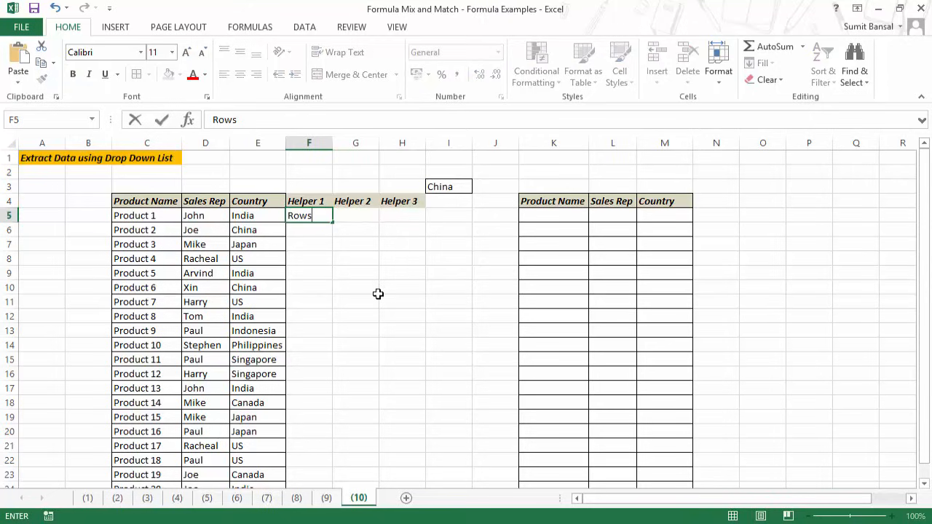
key(BackSpace)
key(BackSpace)
key(BackSpace)
key(BackSpace)
text(=R)
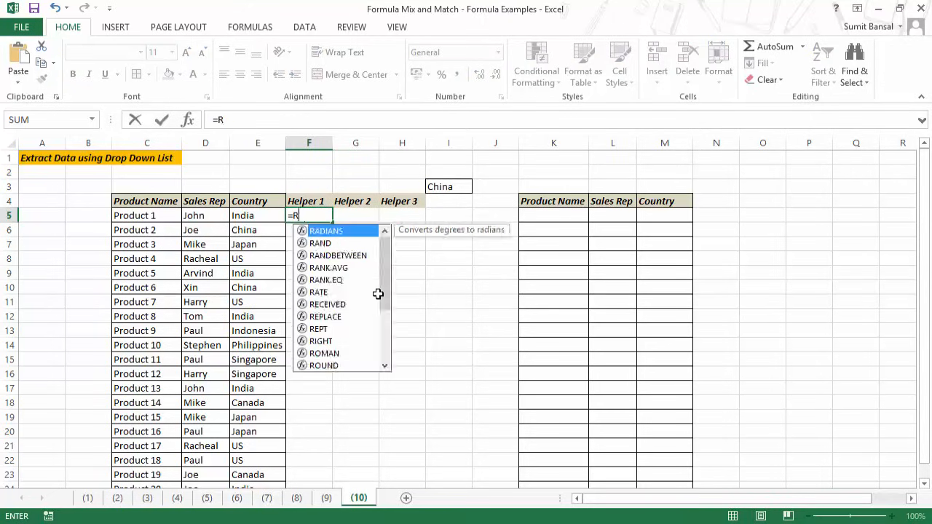
text(ows)
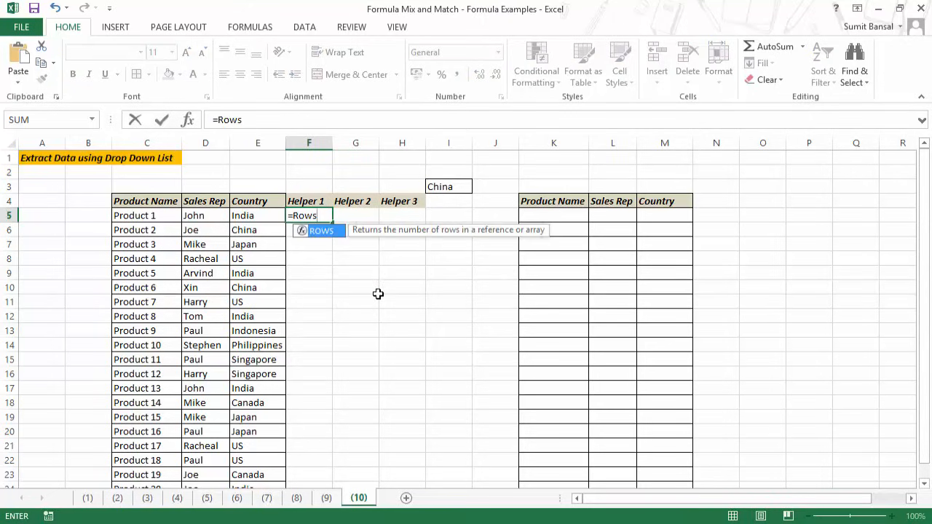
text(()
key(Left)
text(:))
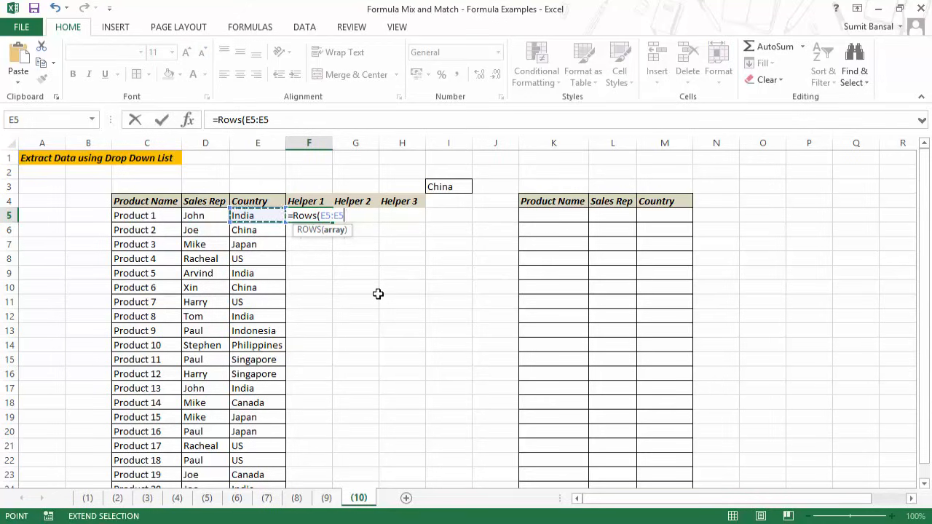
click(326, 216)
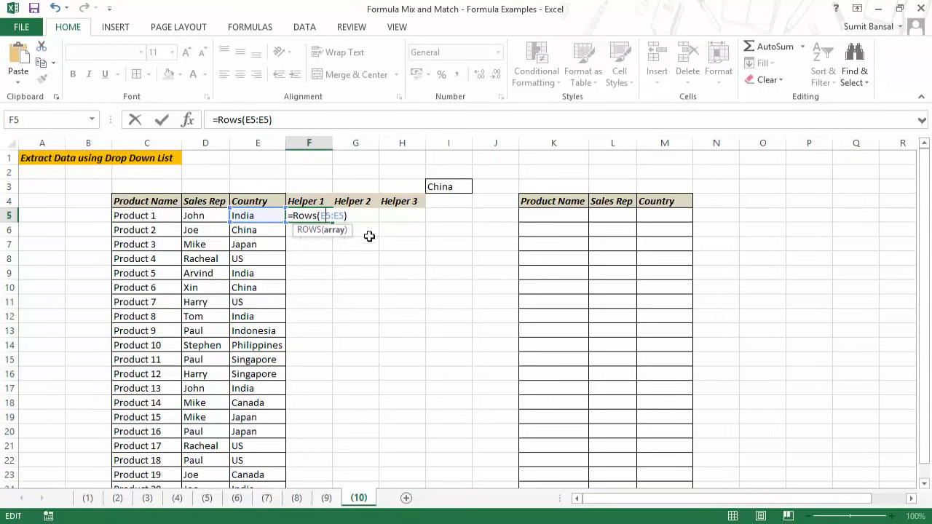
key(F4)
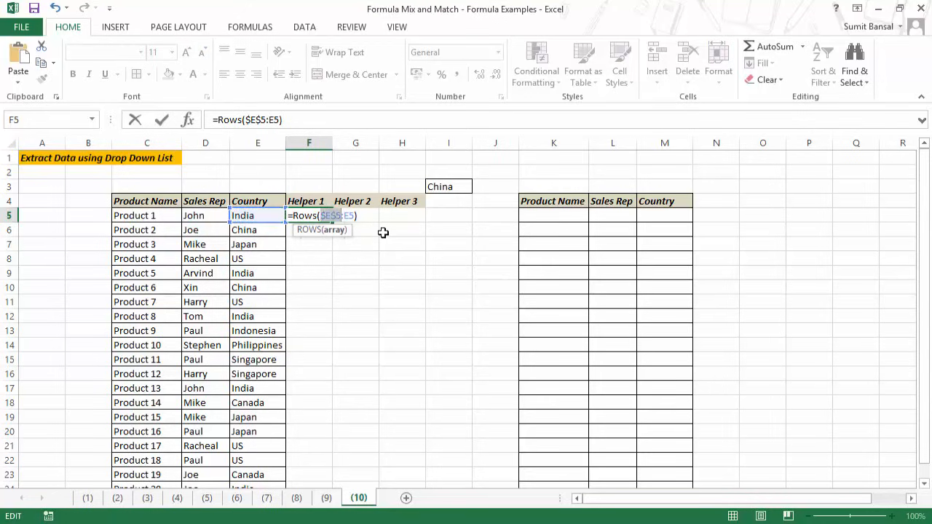
key(ctrl+Return)
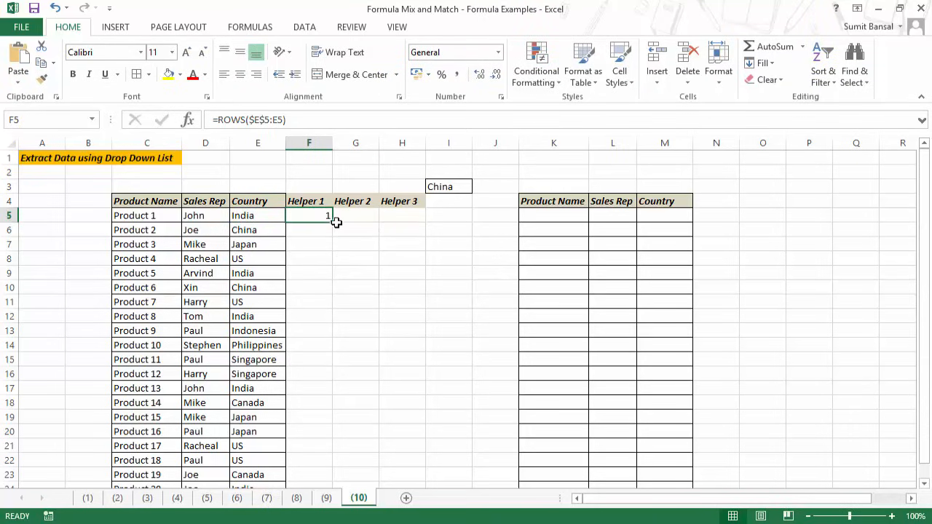
Step: Fill the ROWS formula down to F24 and inspect the copied formula in F6
drag(333, 222, 309, 466)
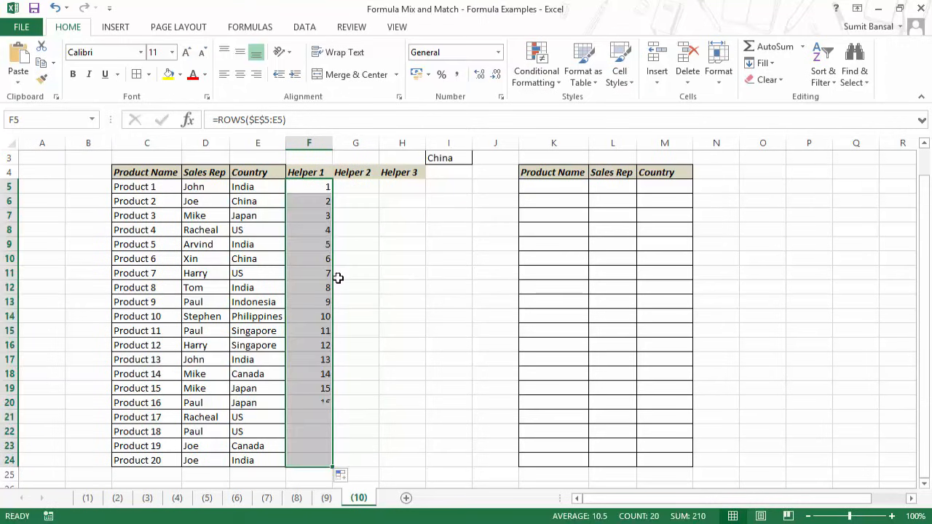
click(321, 202)
key(F2)
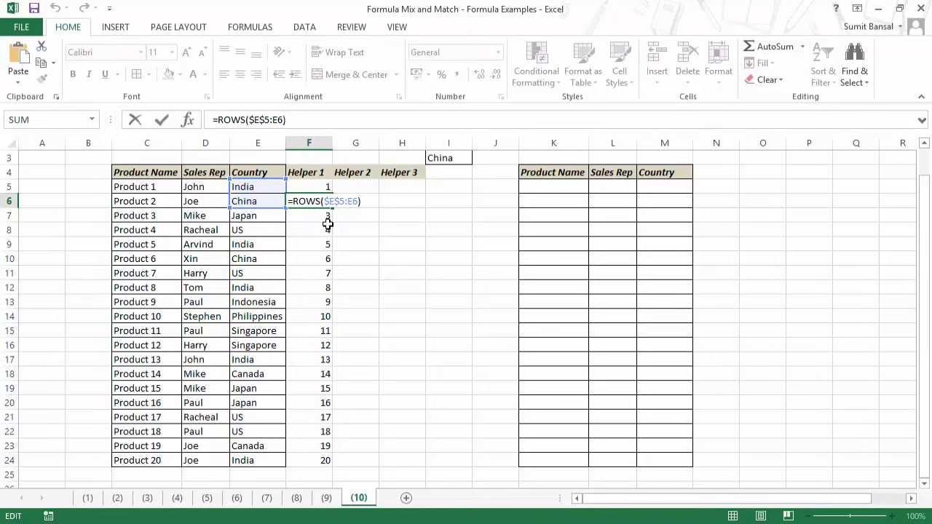
Step: Enter =IF($I$3=E5,F5,"") in G5 and fill it down the Helper 2 column to the last product row
click(354, 188)
scroll(386, 294, up, 1)
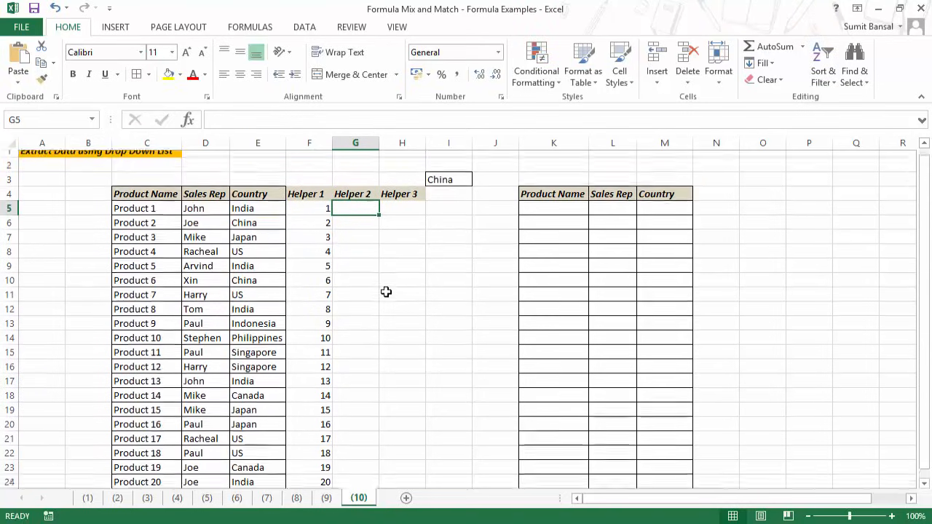
text(=)
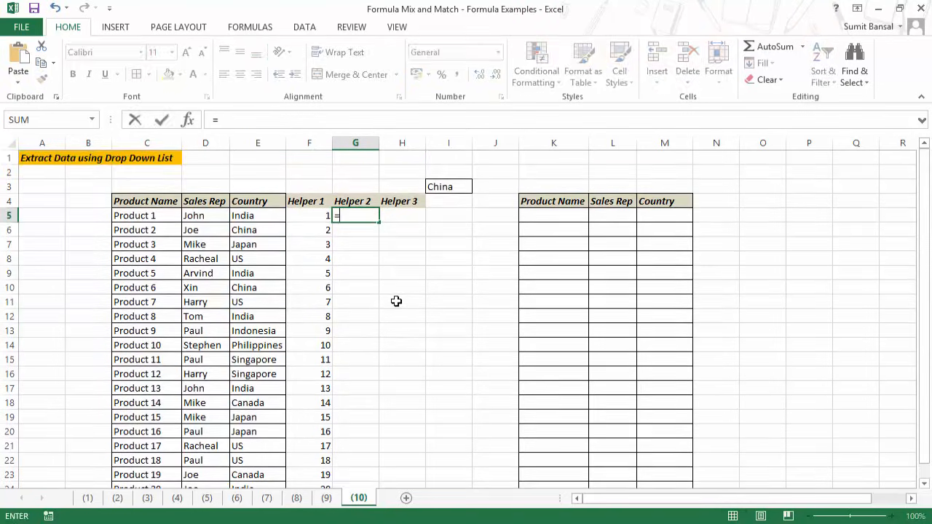
text(if)
key(Tab)
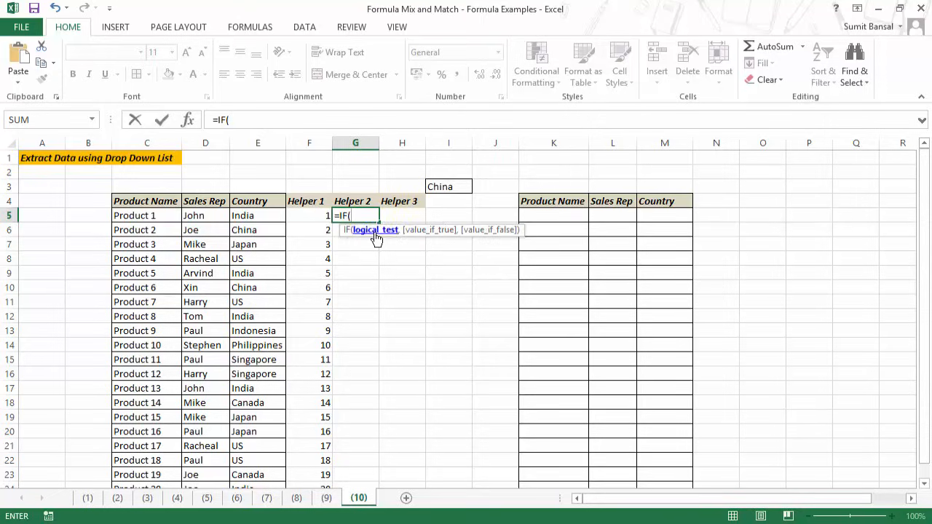
click(444, 187)
key(F4)
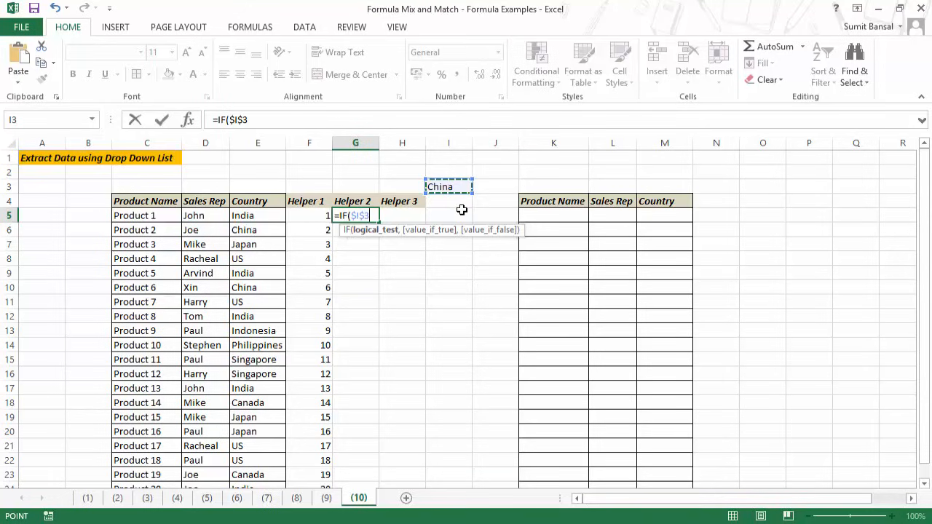
text(=)
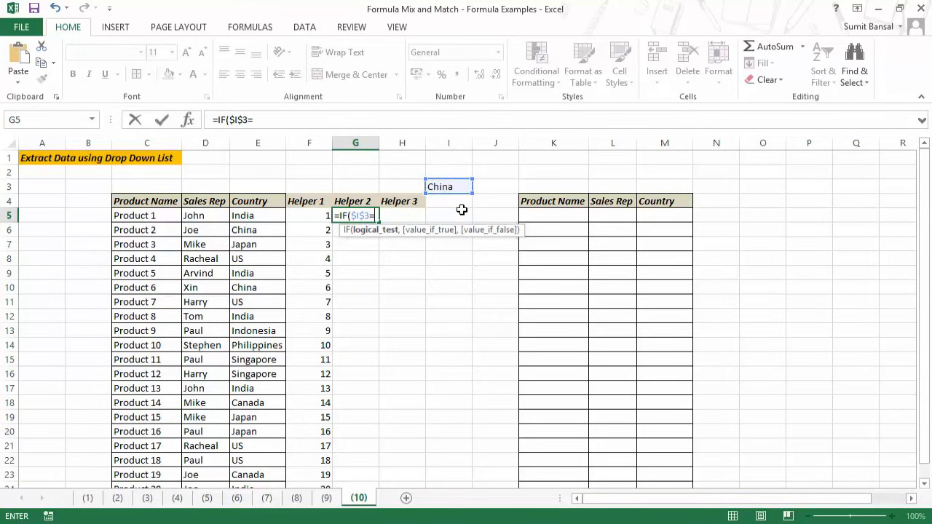
click(270, 215)
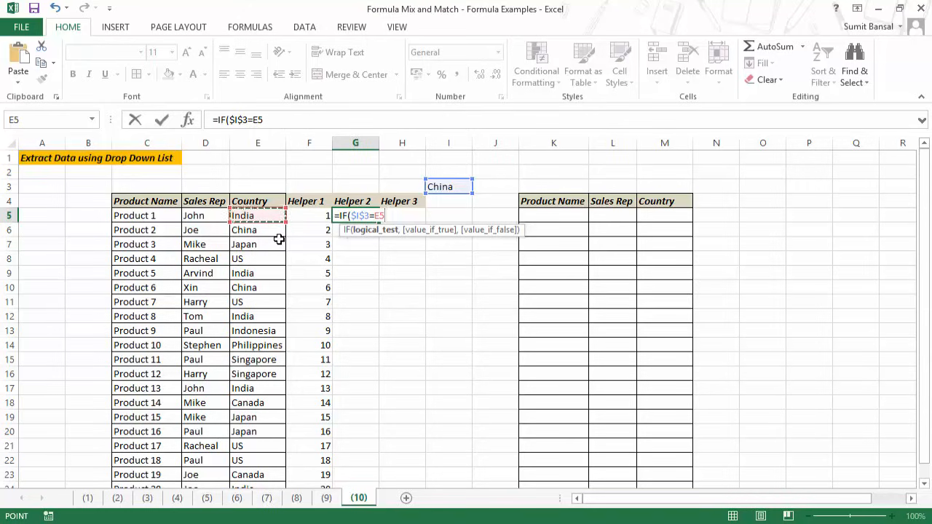
text(,)
click(309, 213)
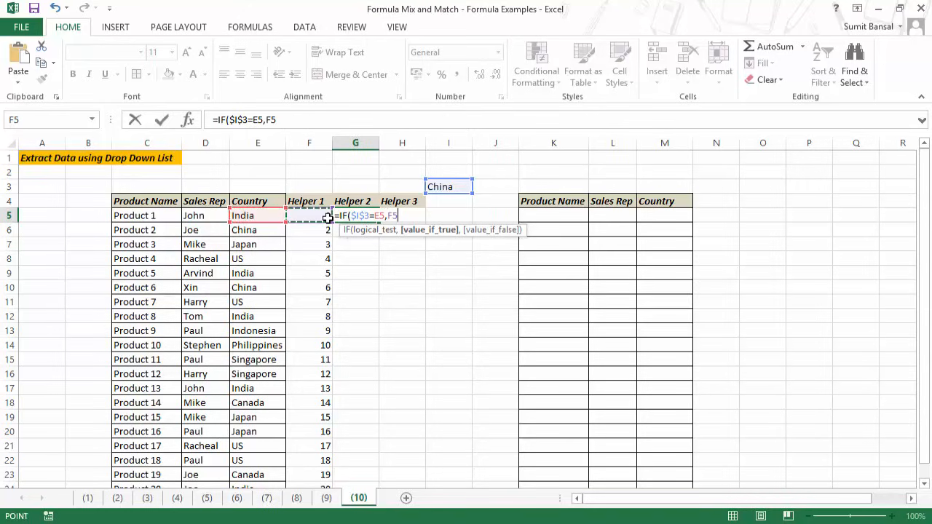
text(,)
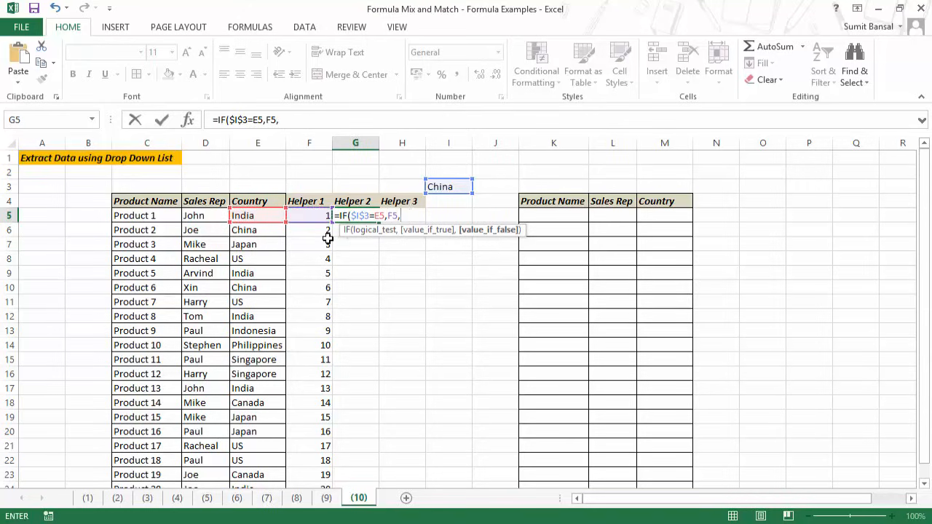
text(""))
key(Return)
key(Up)
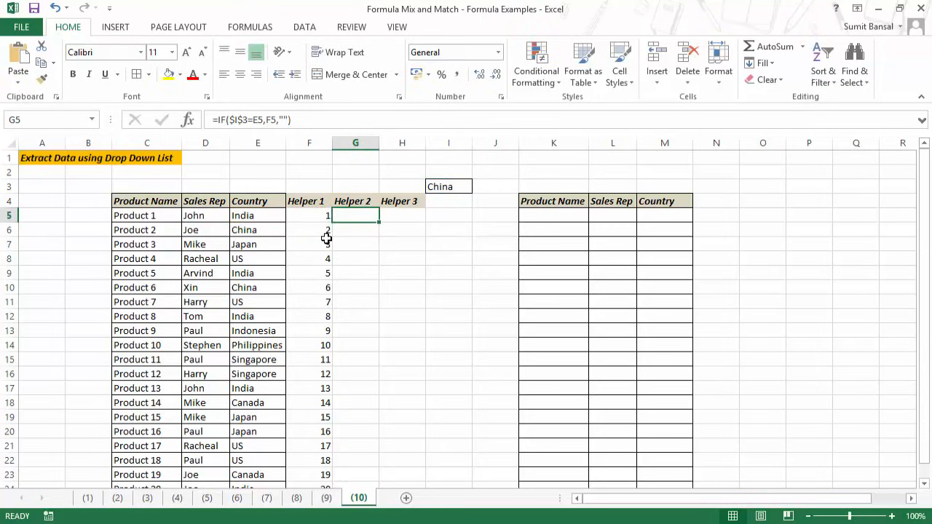
double_click(379, 224)
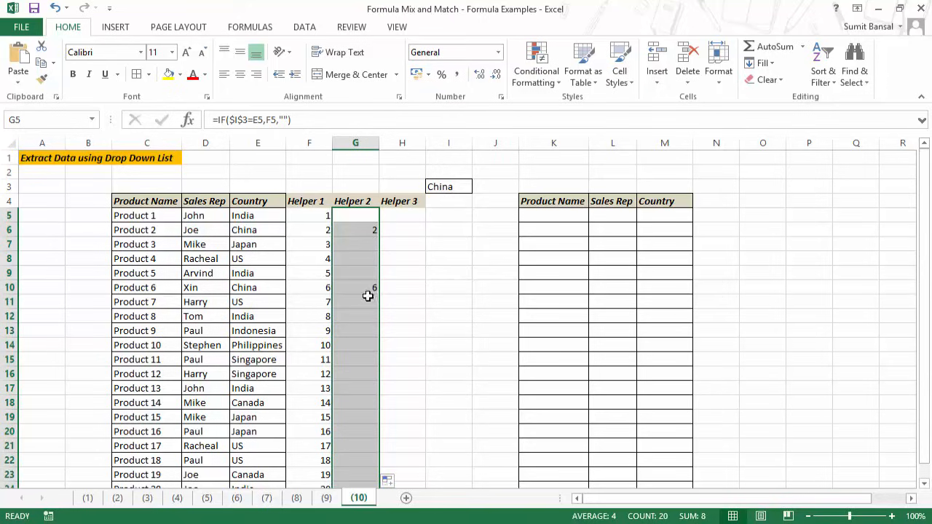
Step: Choose India in the I3 country drop-down to test the Helper 2 formulas
click(446, 187)
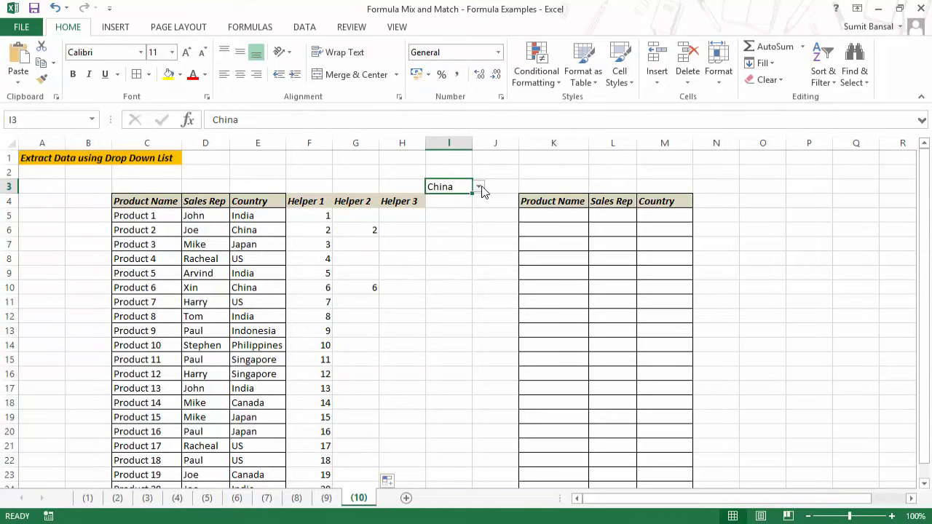
click(478, 187)
click(446, 198)
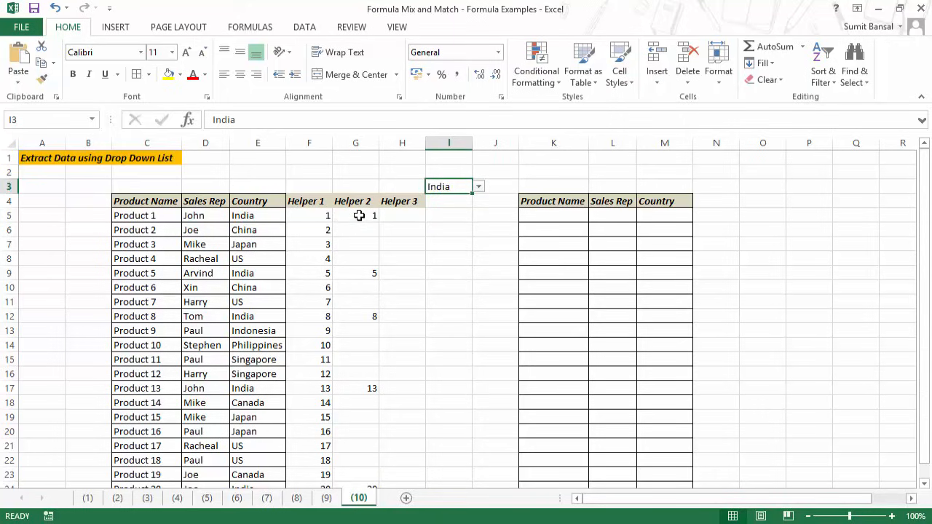
Step: Start a SMALL formula in H5 with the absolute Helper 2 range $G$5:$G$24 as its array
click(399, 214)
text(=)
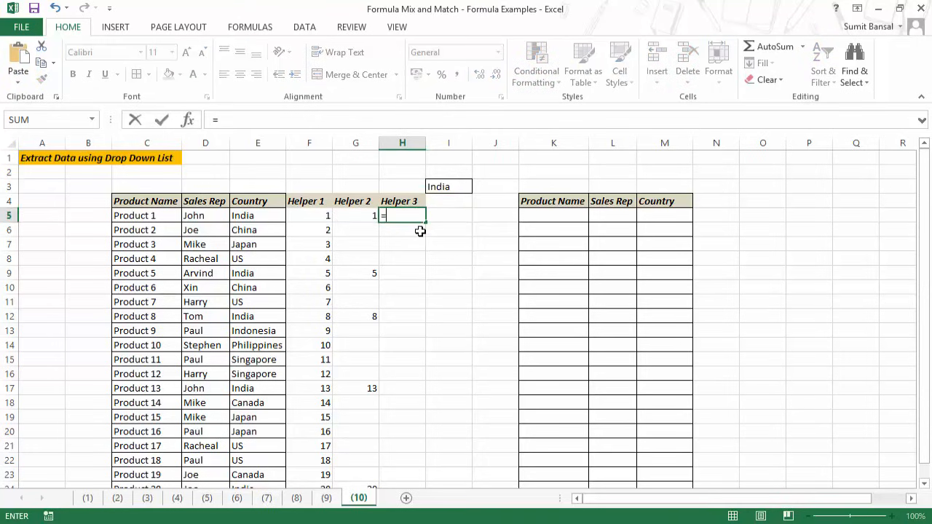
text(sma)
key(Tab)
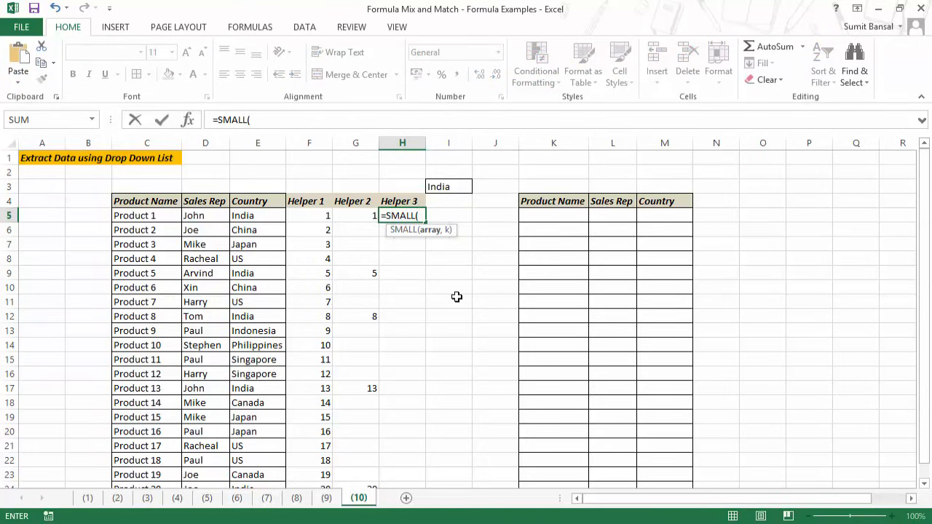
drag(354, 215, 364, 458)
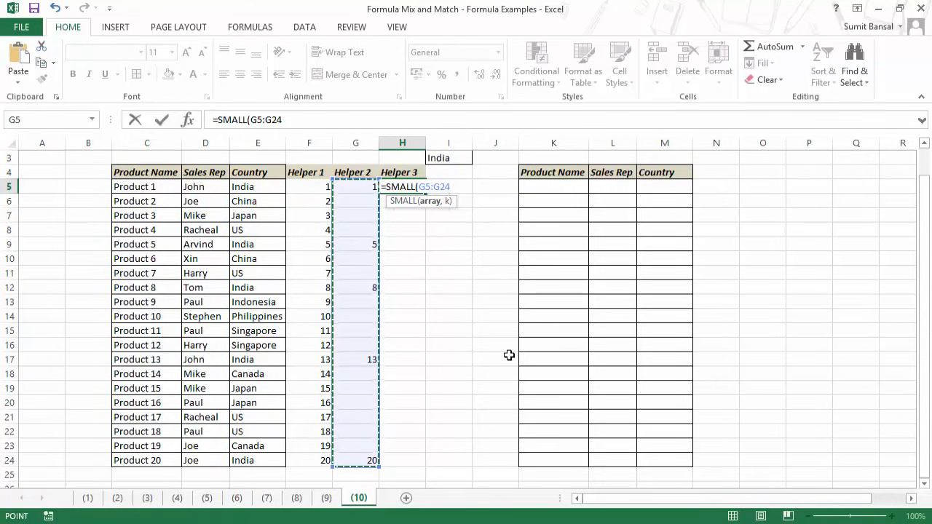
key(F4)
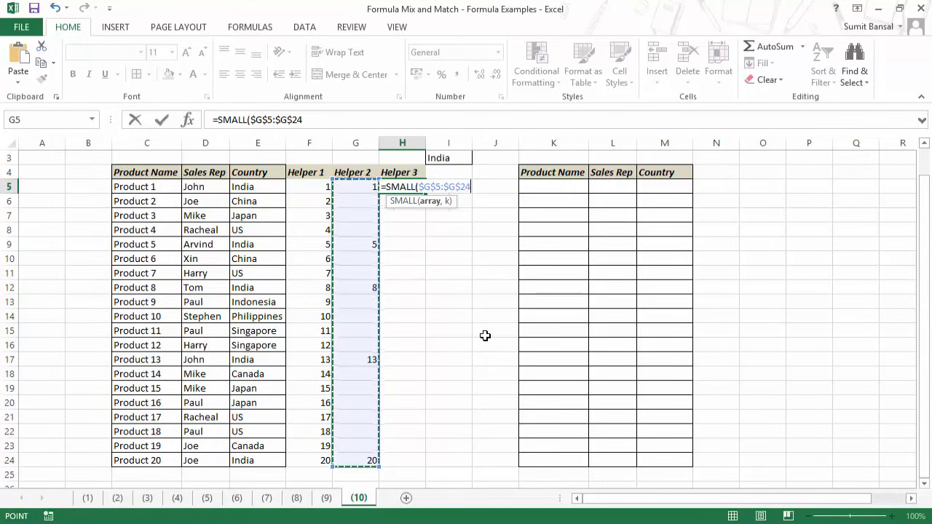
text(,)
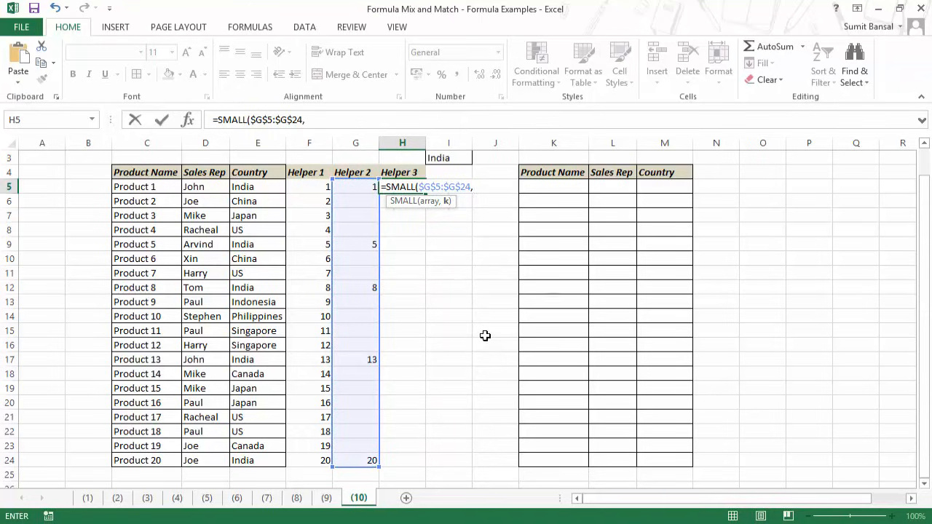
Step: Complete the H5 formula with ROWS($G$5:G5) as the k argument, accepting the closing-bracket correction to give =SMALL($G$5:$G$24,ROWS($G$5:G5))
text(rows)
key(Tab)
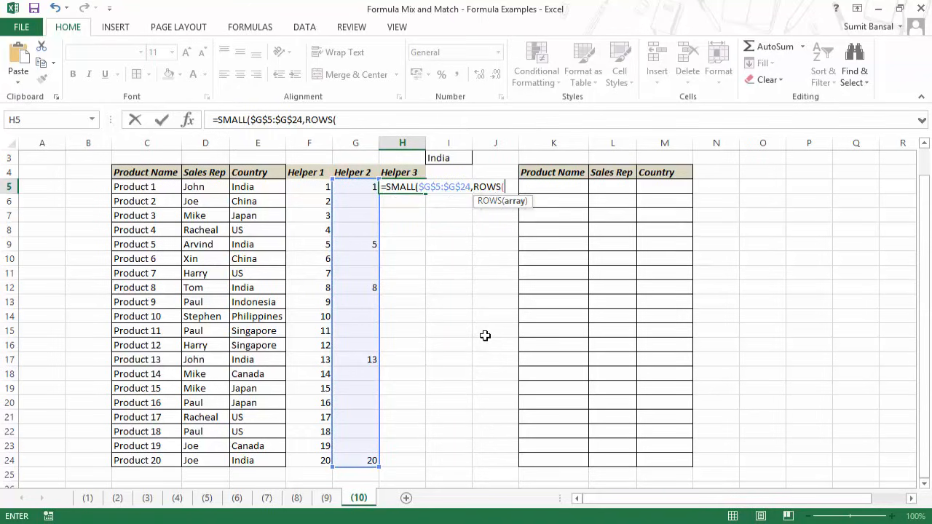
key(Left)
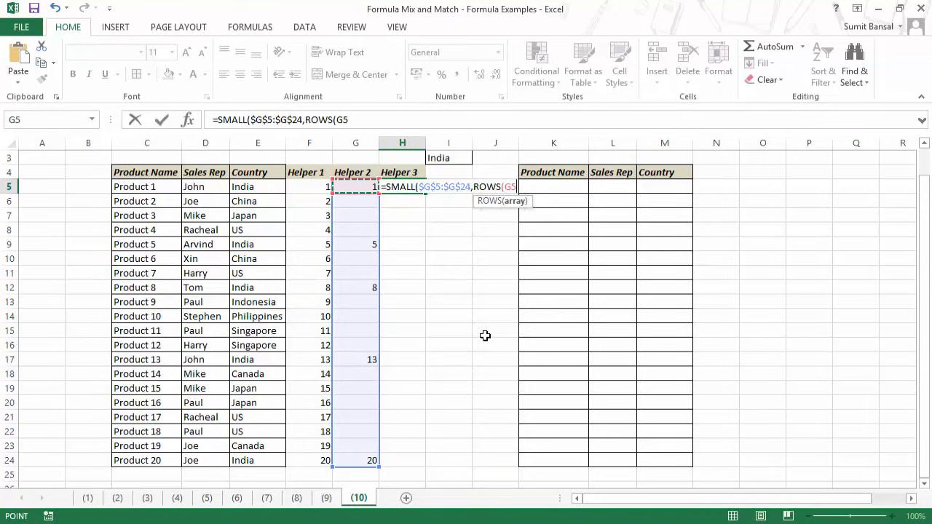
key(F8)
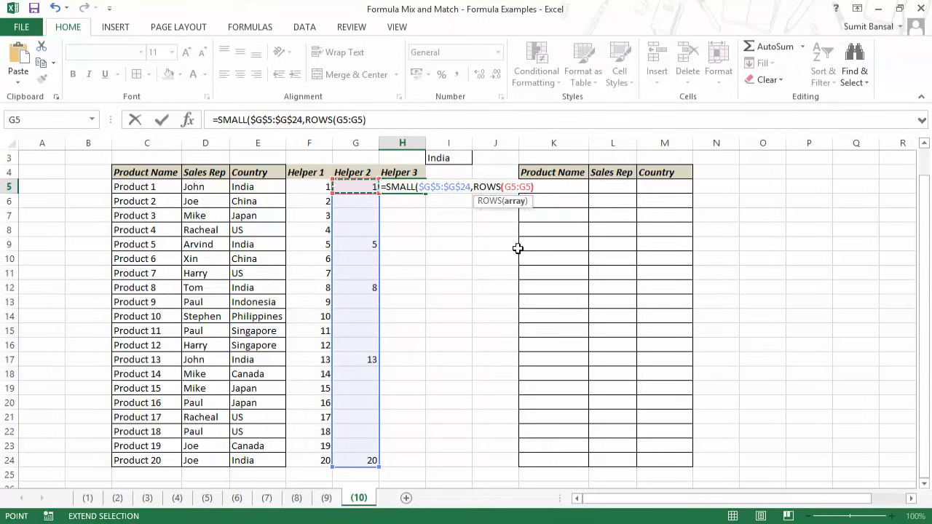
text())
click(514, 188)
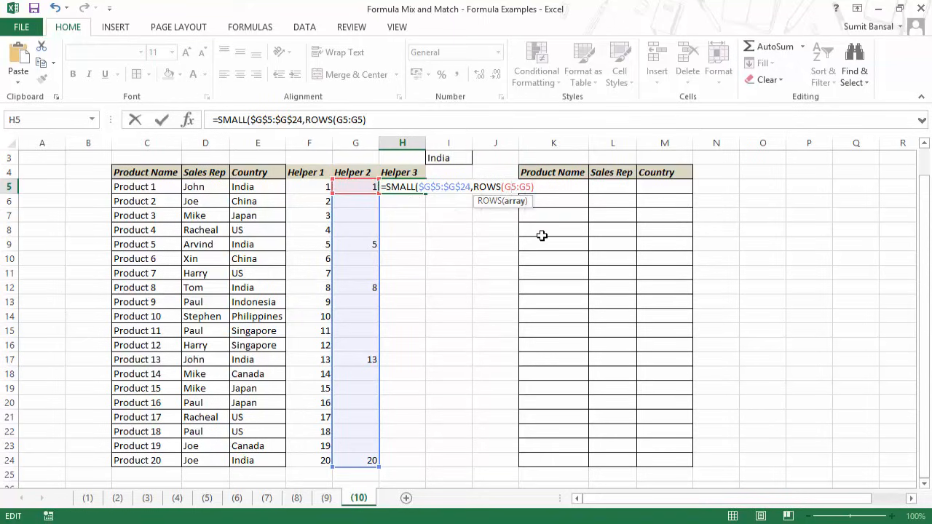
key(F4)
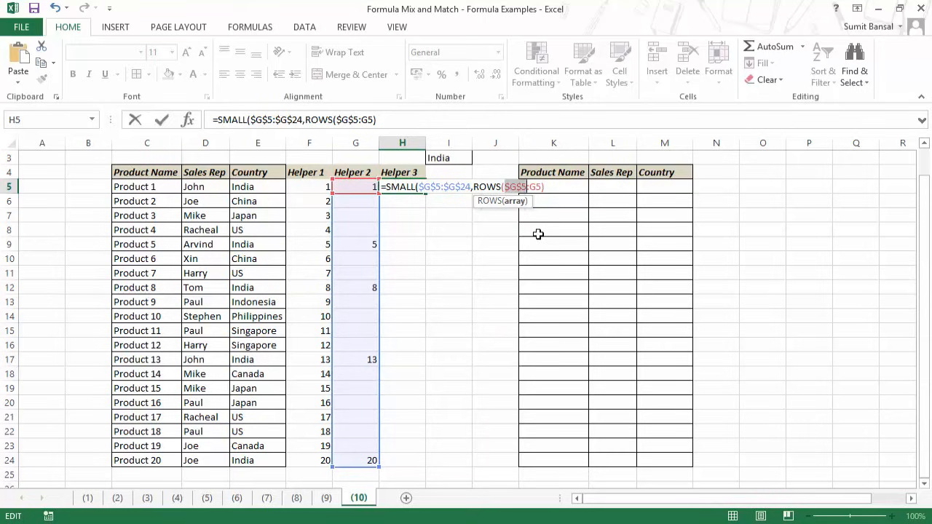
key(Return)
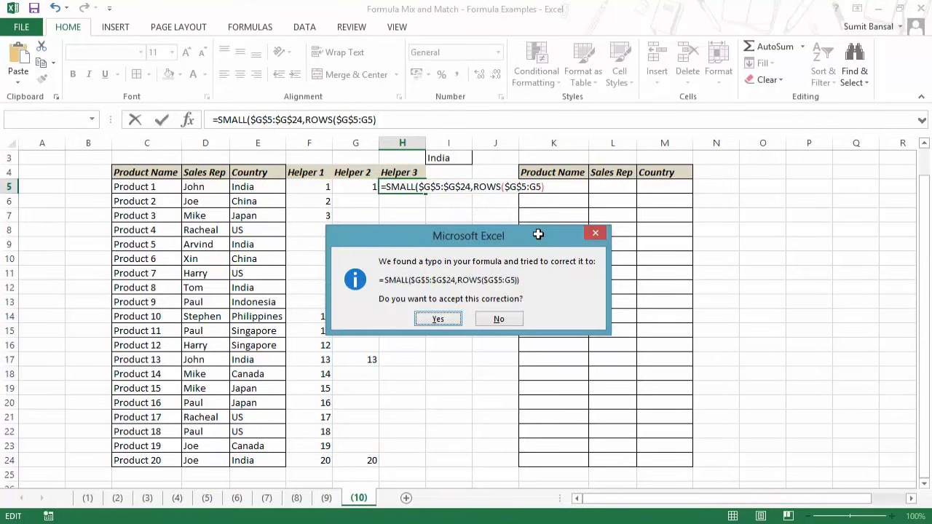
click(453, 325)
Step: Fill the SMALL formula down the Helper 3 column to H24 and inspect the copied formula in H6
click(412, 186)
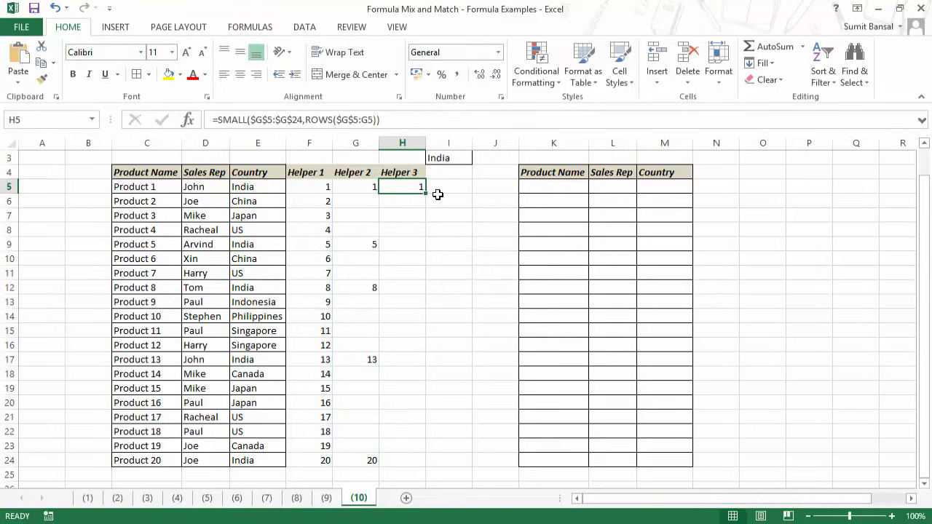
double_click(426, 193)
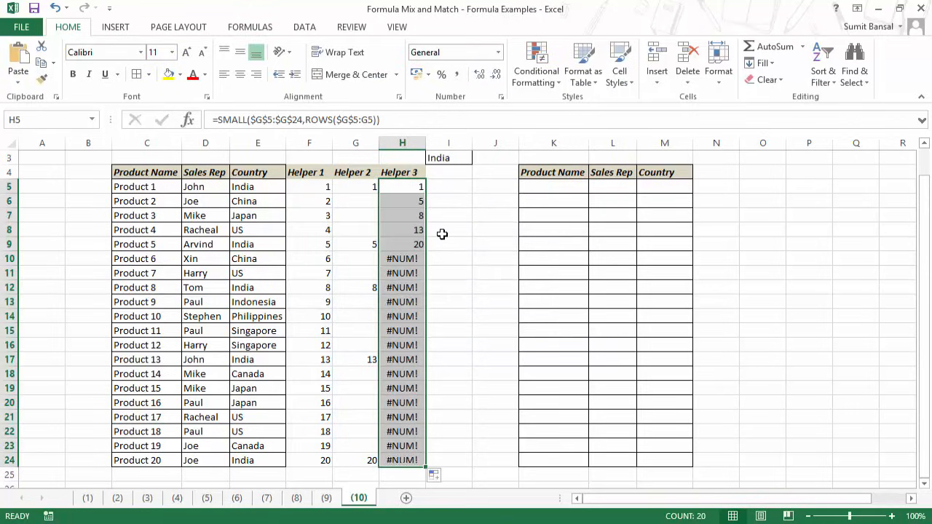
click(415, 189)
click(414, 201)
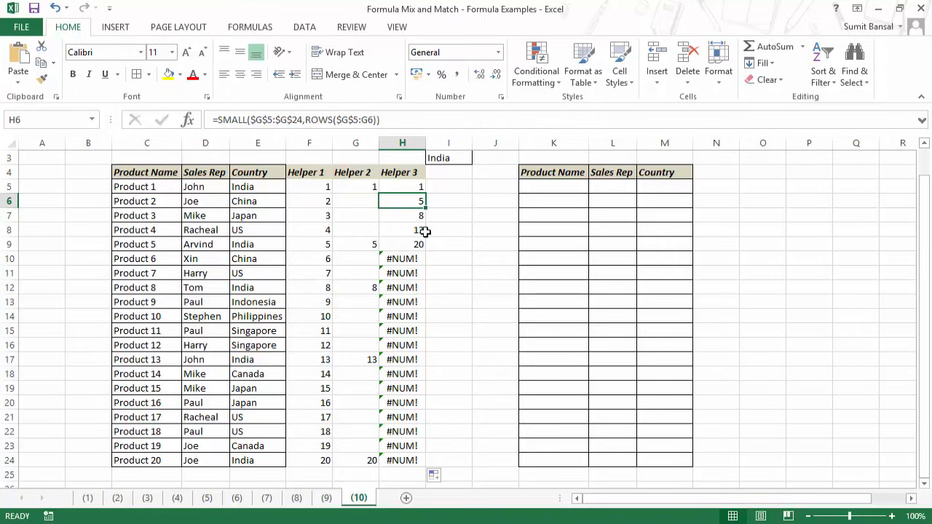
Step: Wrap the H5 formula as =IFERROR(SMALL($G$5:$G$24,ROWS($G$5:G5)),"") and fill it down to H24
click(413, 186)
key(F2)
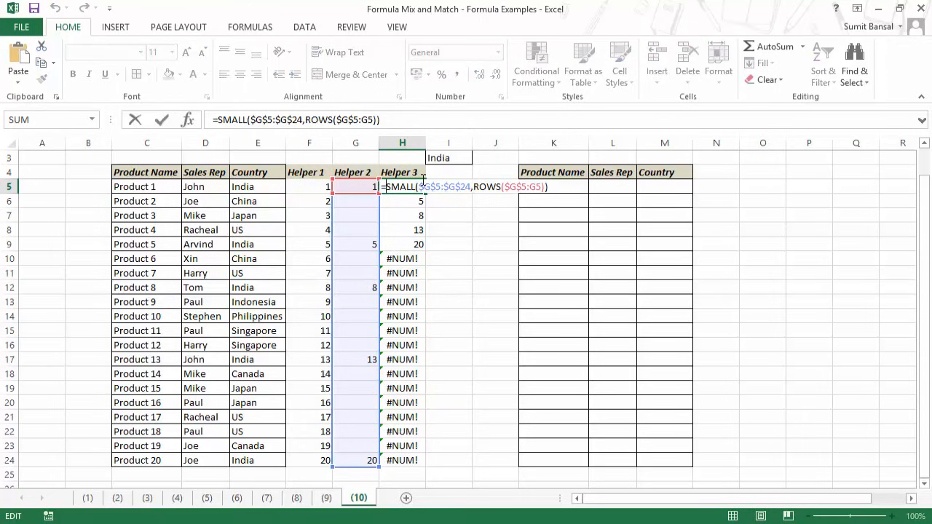
text(IFERROR()
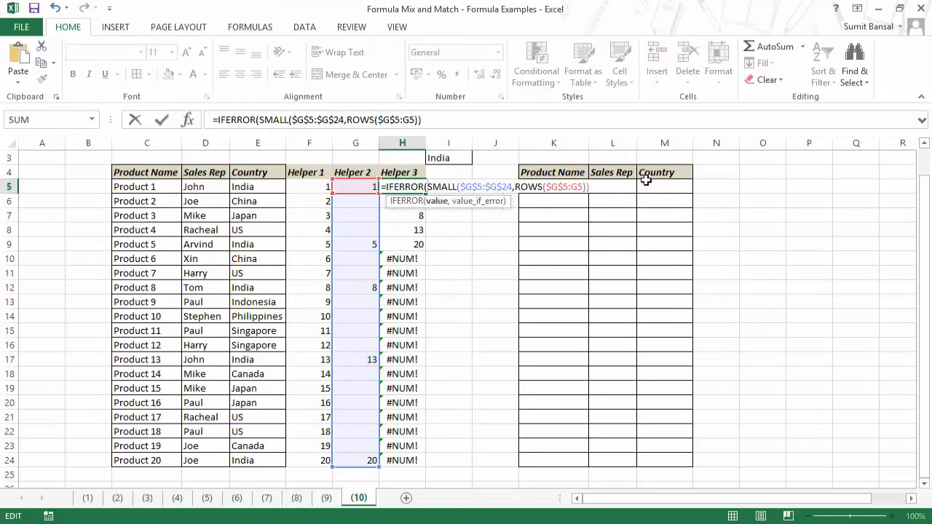
text(,)
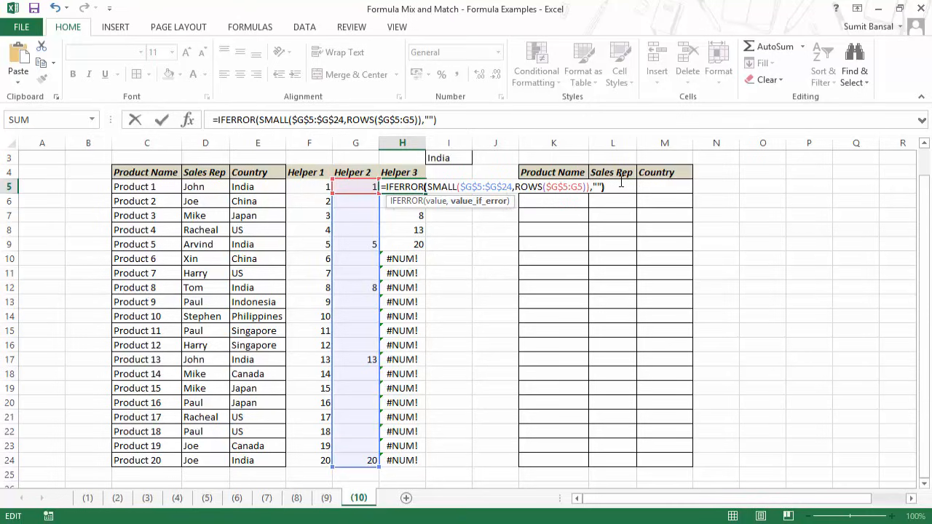
key(ctrl+Return)
drag(427, 194, 427, 194)
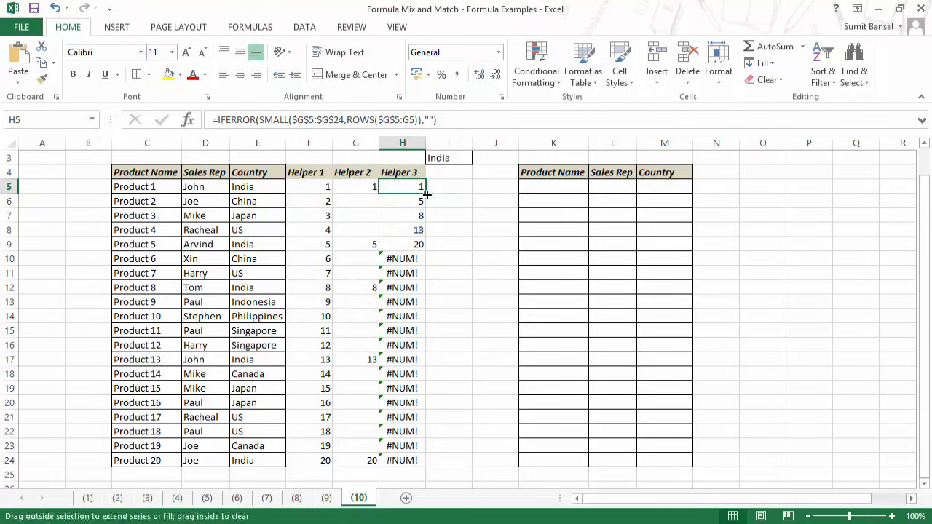
double_click(426, 194)
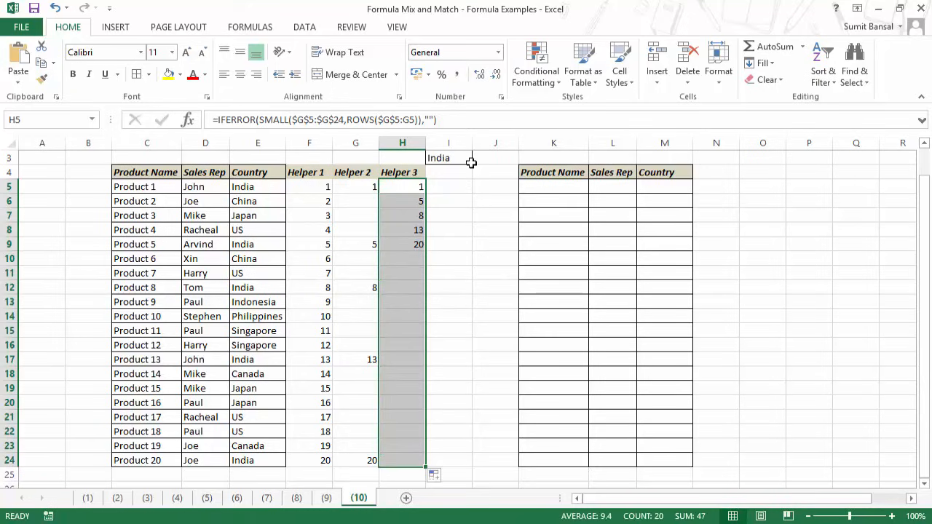
Step: Choose China in the I3 country drop-down and check the Helper 3 numbers against the Product 2 and Product 6 rows
scroll(471, 163, up, 1)
click(469, 187)
click(479, 188)
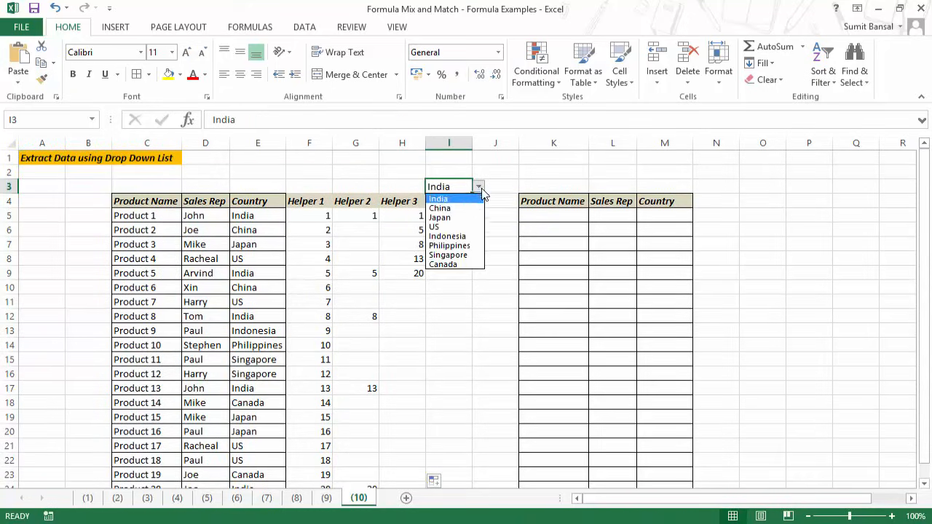
click(471, 209)
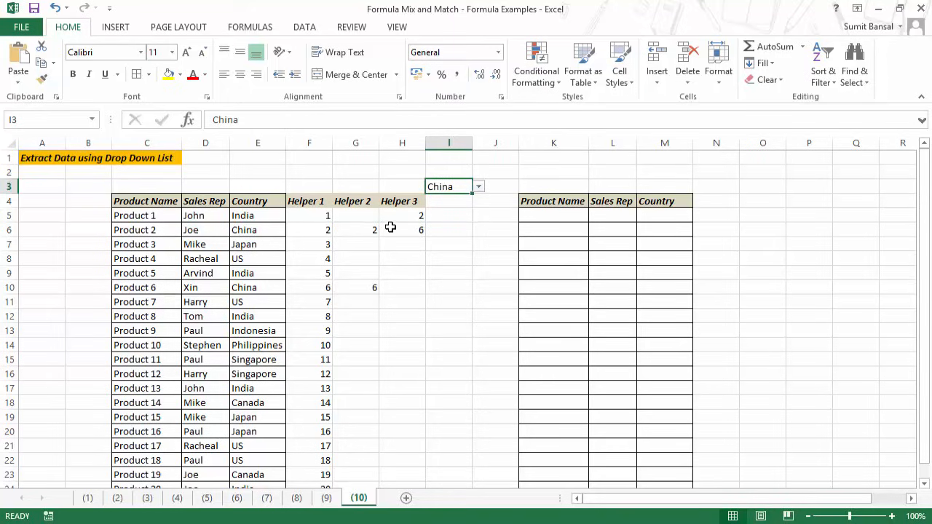
drag(169, 230, 260, 231)
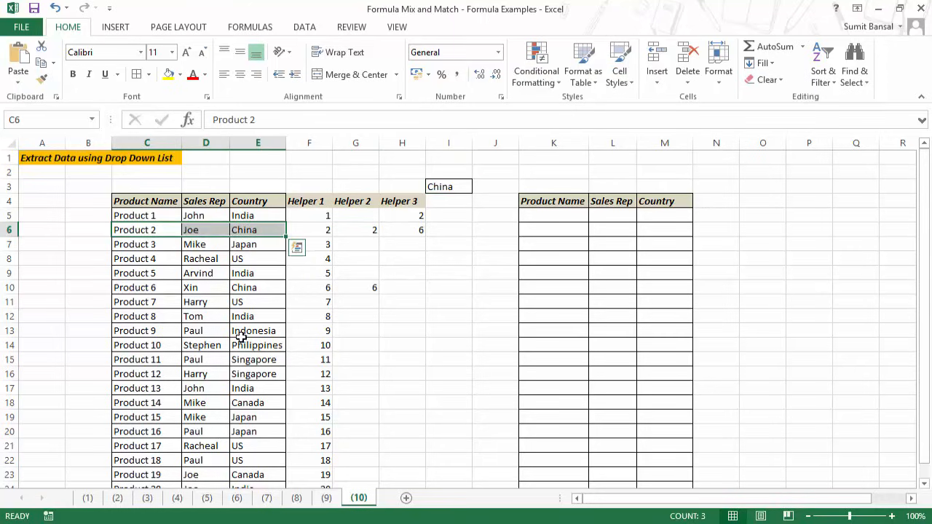
drag(159, 289, 260, 287)
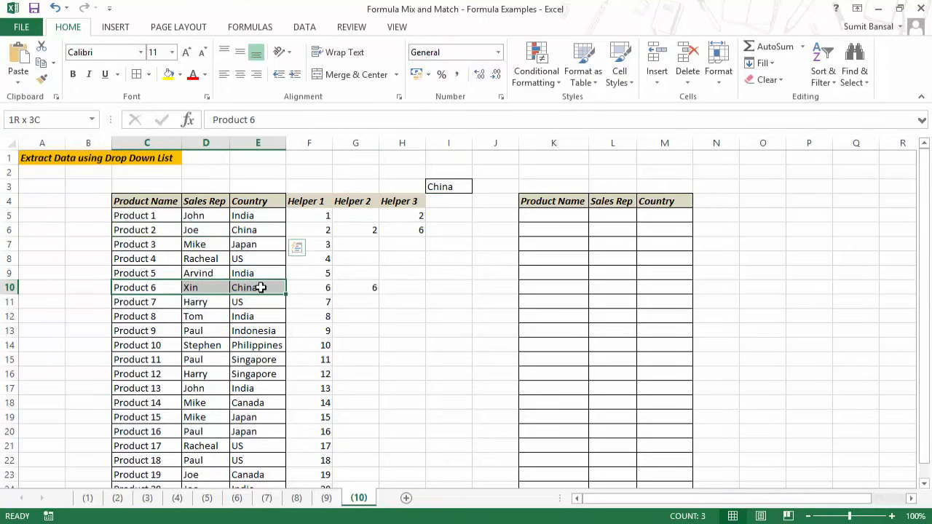
Step: Choose US in the I3 country drop-down and compare the helper columns with the matching product rows, starting with Product 4
click(461, 187)
click(479, 186)
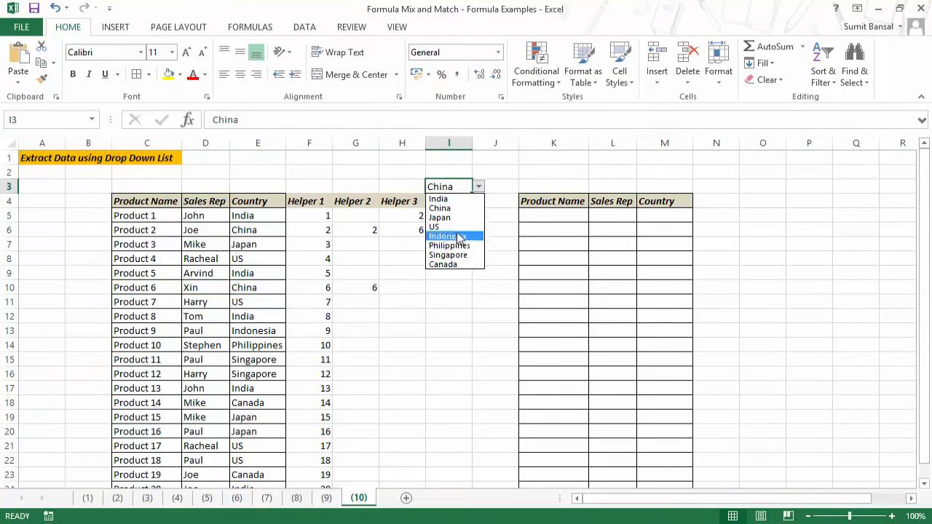
click(451, 228)
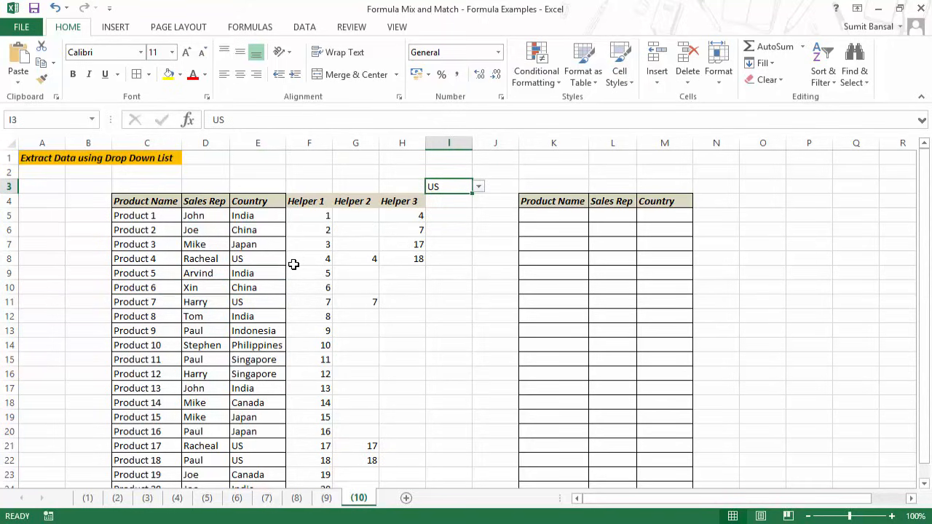
scroll(513, 222, down, 1)
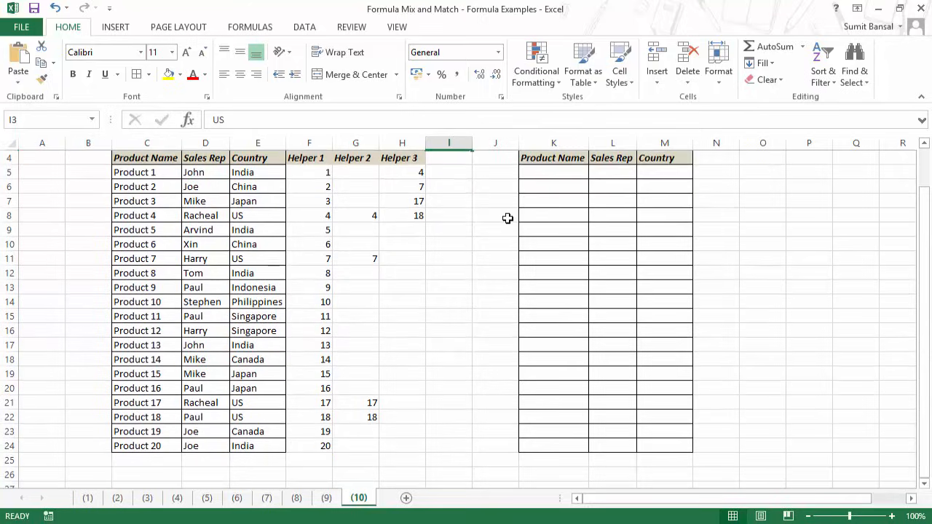
scroll(529, 235, up, 1)
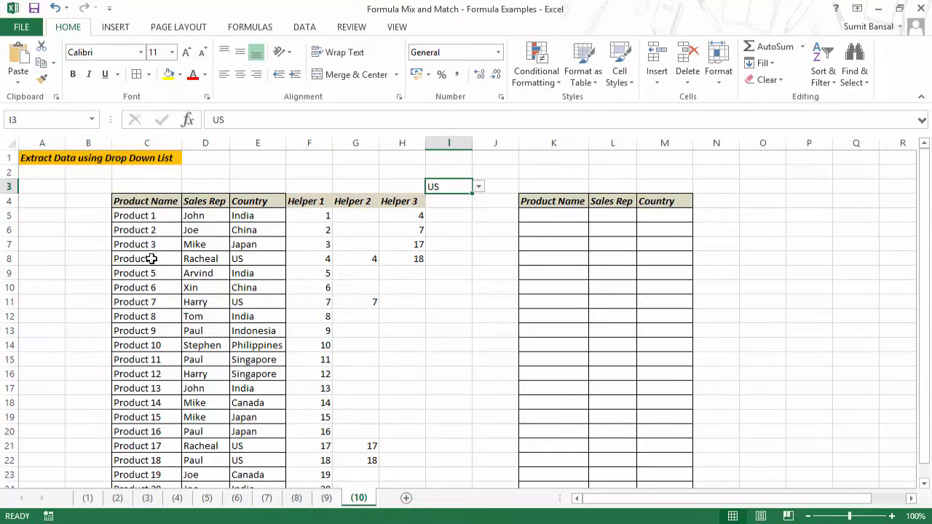
drag(144, 258, 262, 259)
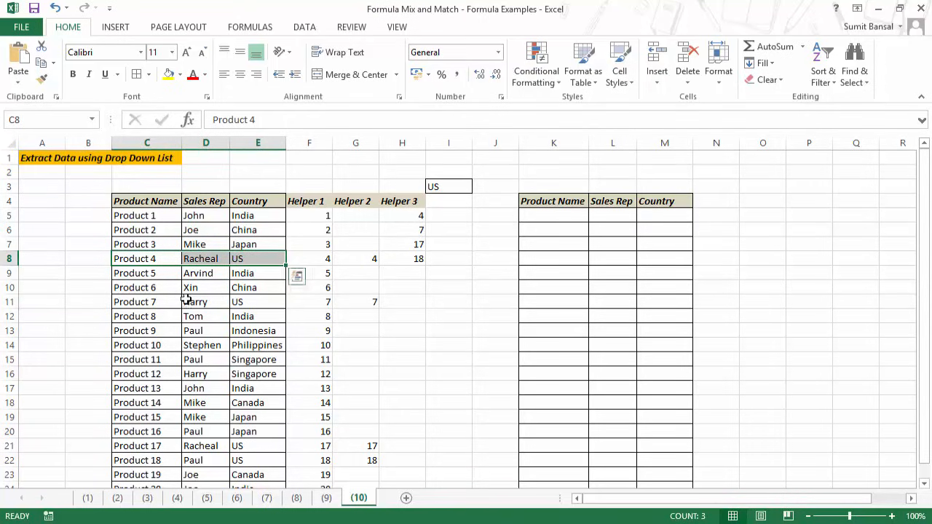
Step: Enter =INDEX($C$5:$E$24,H5,1) in K5 under Product Name and fill it down to K24
click(574, 214)
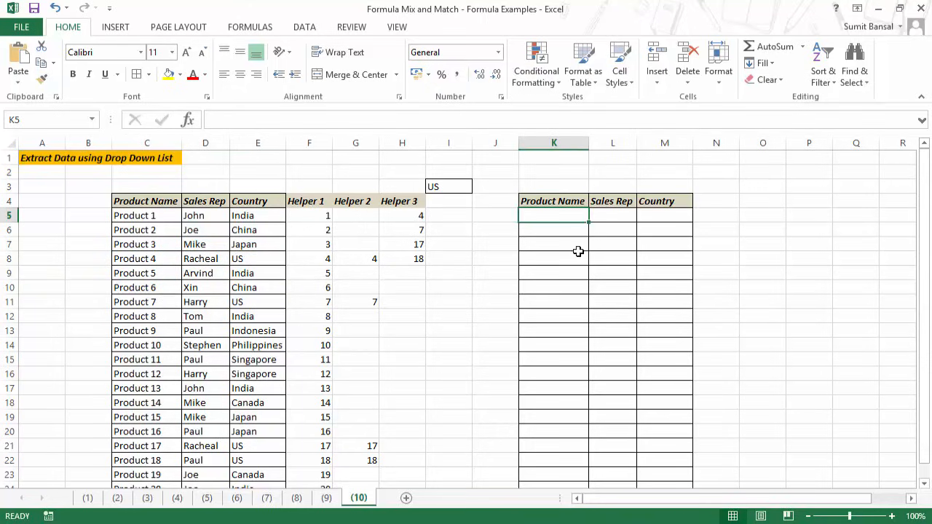
text(=ind)
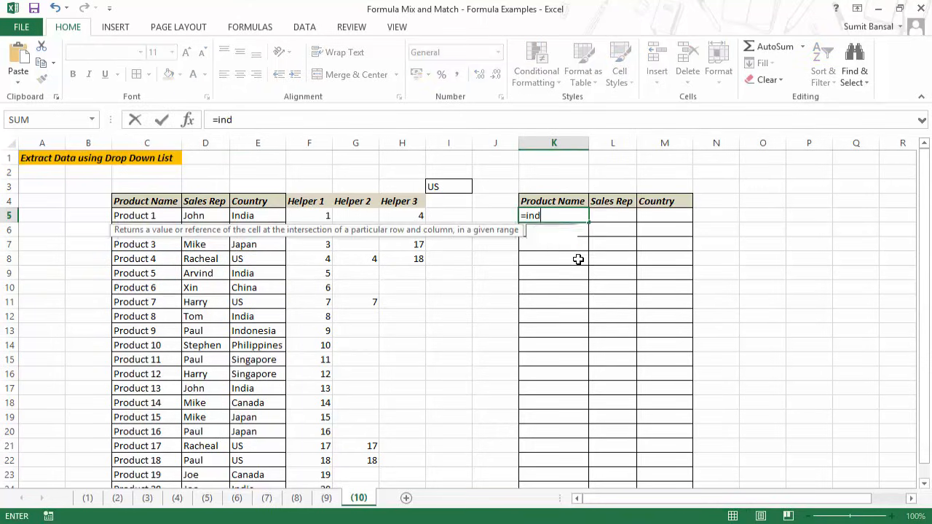
key(Tab)
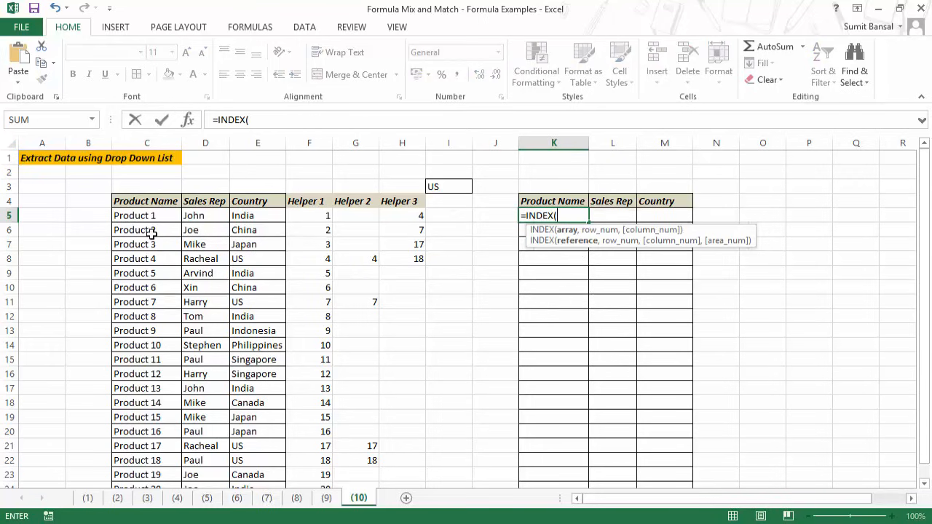
drag(148, 216, 264, 465)
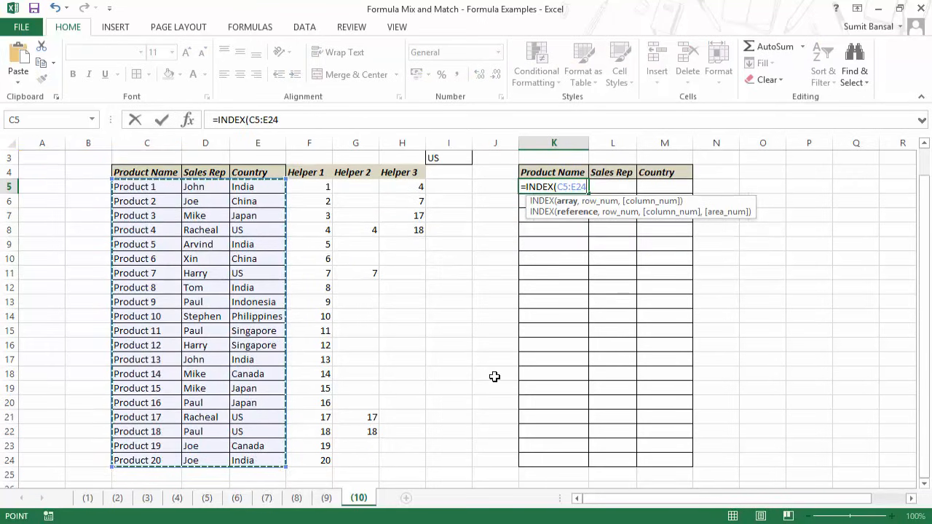
key(F4)
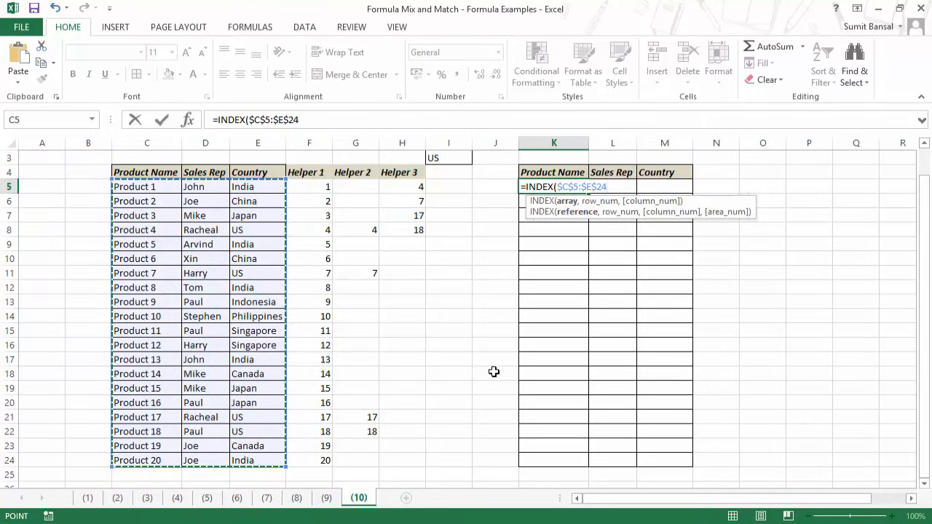
text(,)
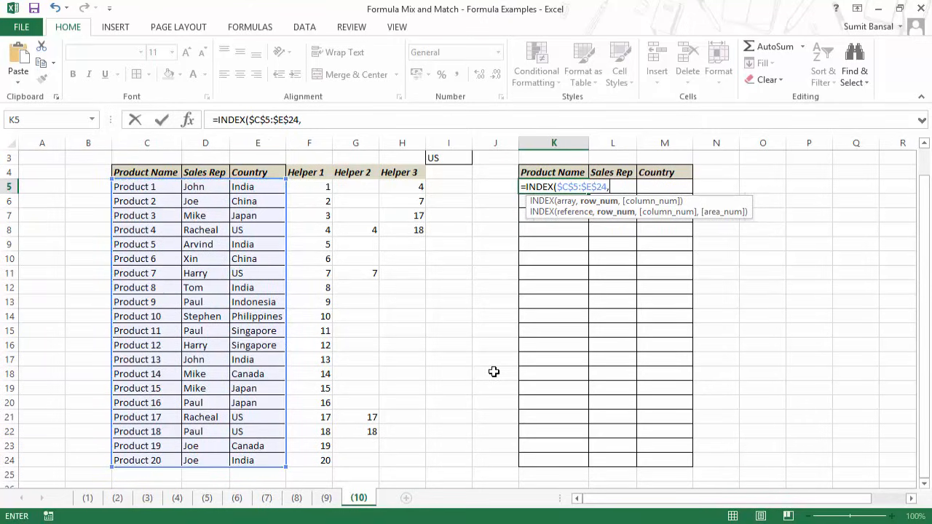
click(413, 186)
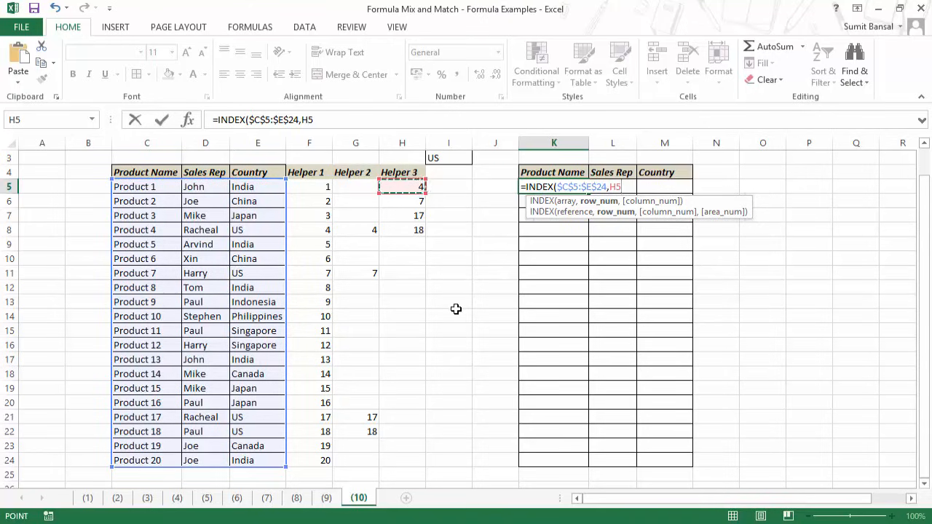
text(,1)
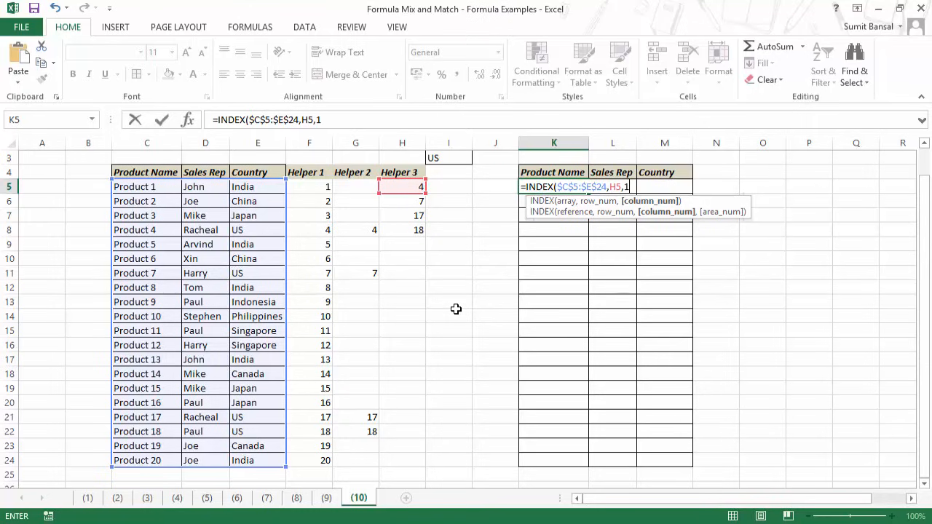
key(Return)
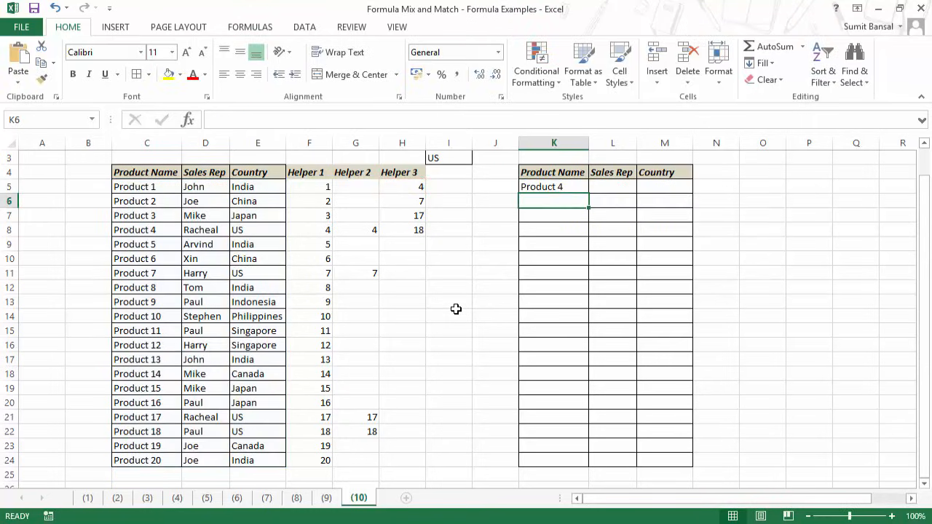
key(Up)
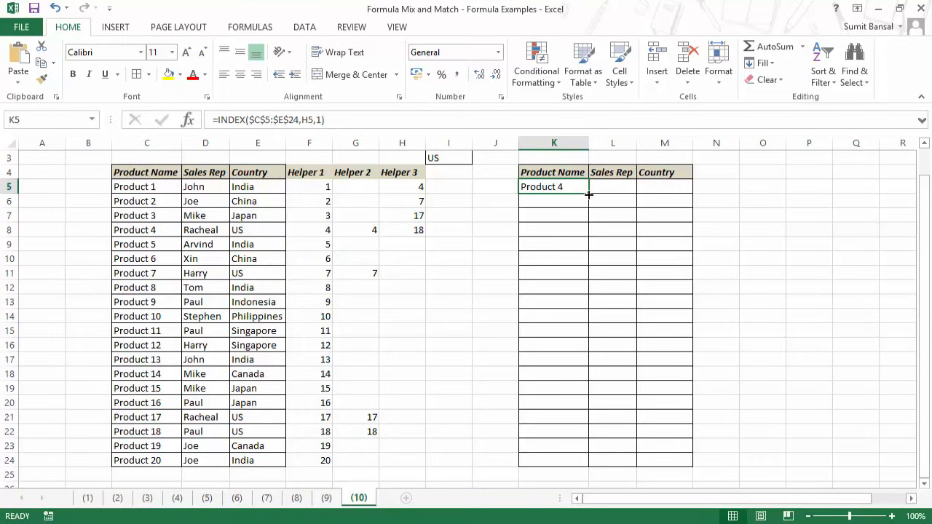
drag(588, 194, 586, 465)
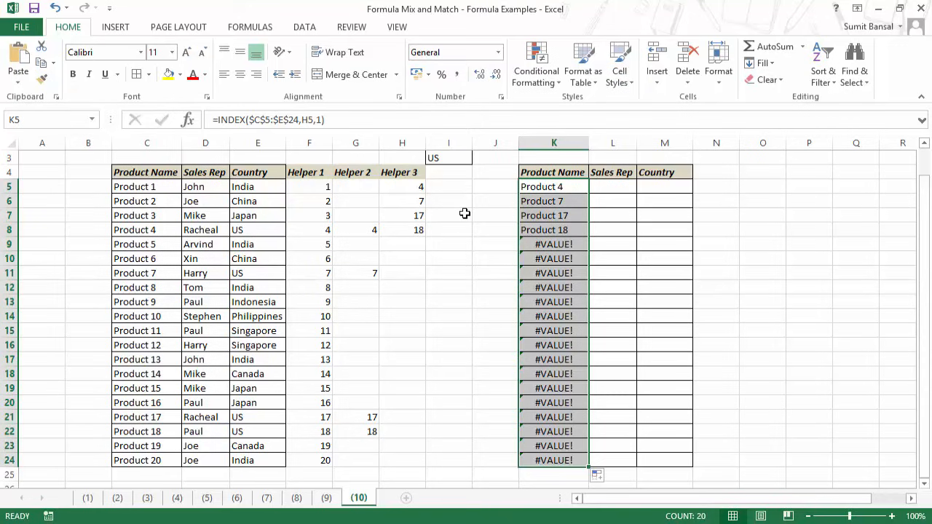
Step: Wrap the K5 formula as =IFERROR(INDEX($C$5:$E$24,H5,1),"") and fill it down to K24
click(549, 186)
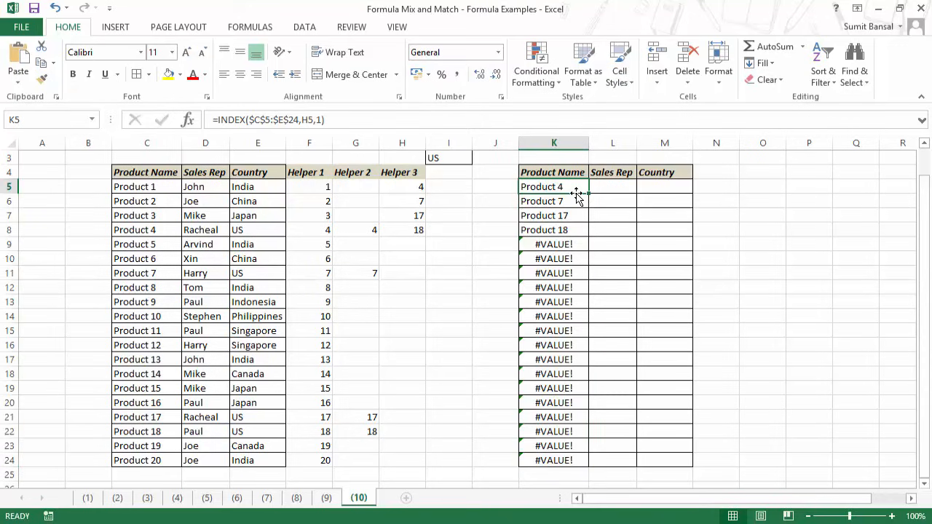
double_click(543, 187)
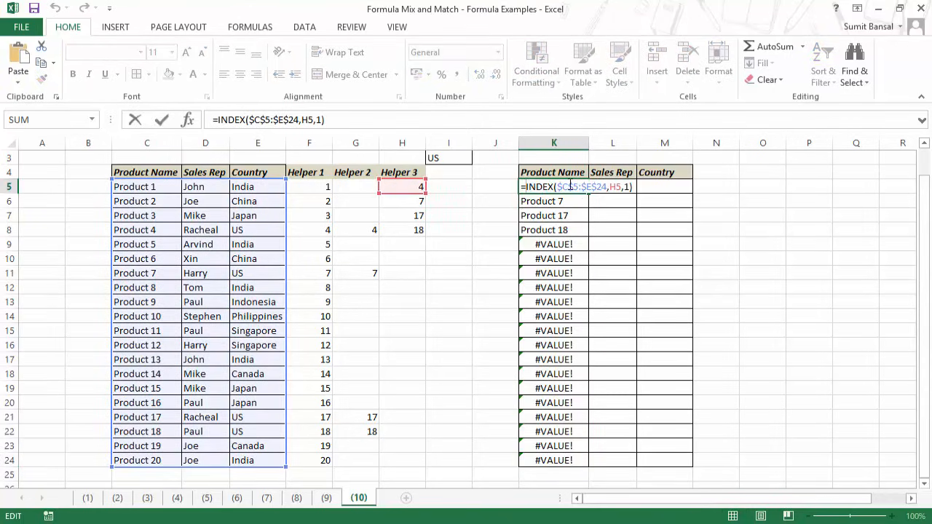
text(IFERROR()
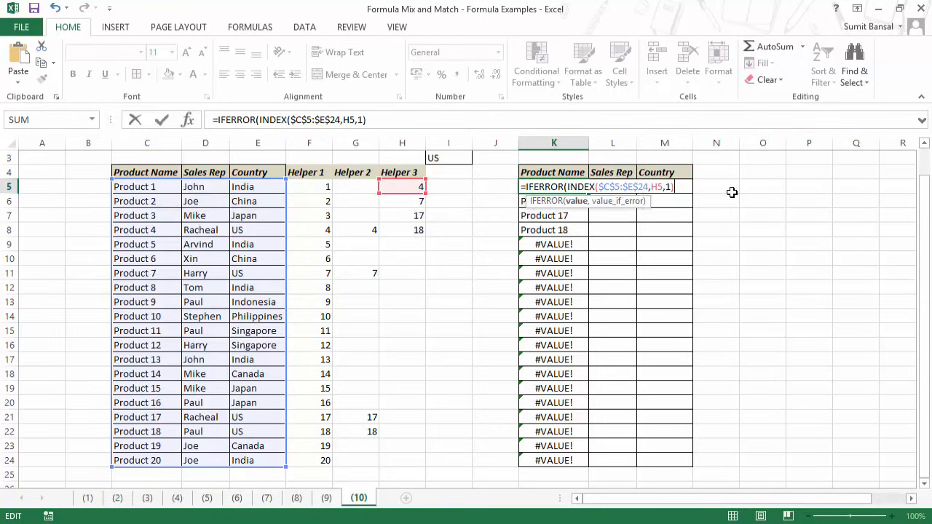
text(,)
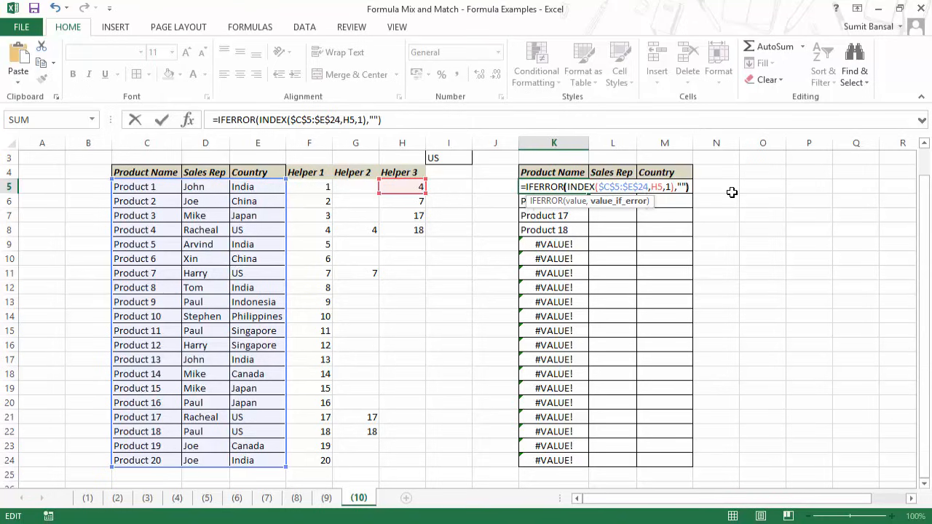
text(""))
key(Return)
key(Up)
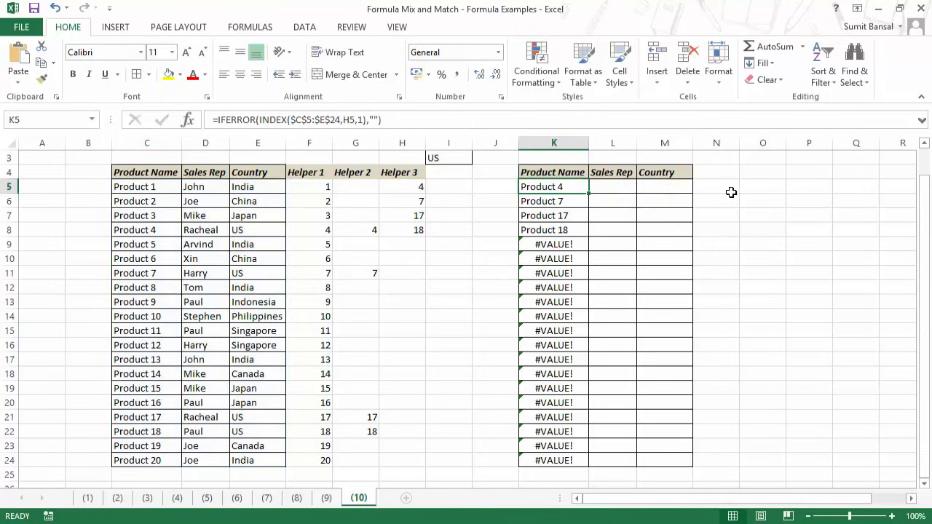
double_click(589, 194)
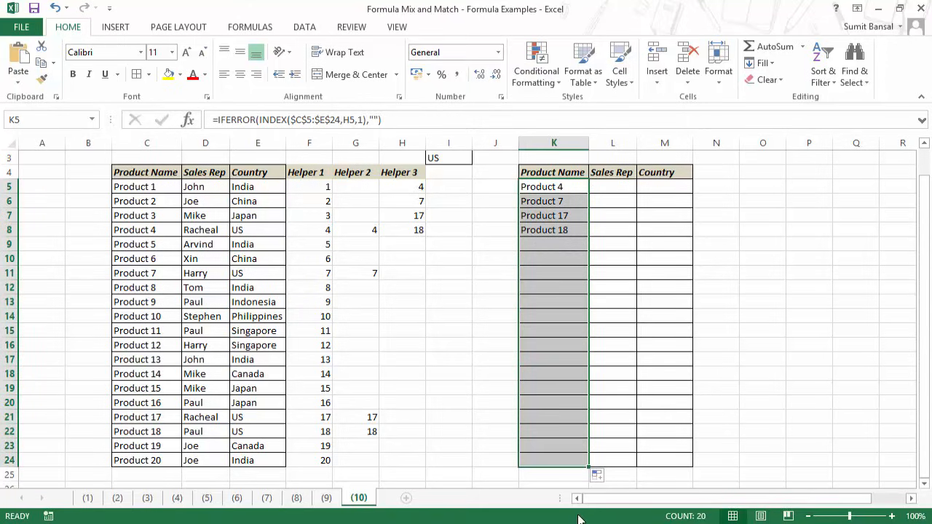
Step: Try to fill the K5:K24 formulas across to column M and inspect the copied formula in L5
drag(589, 467, 678, 466)
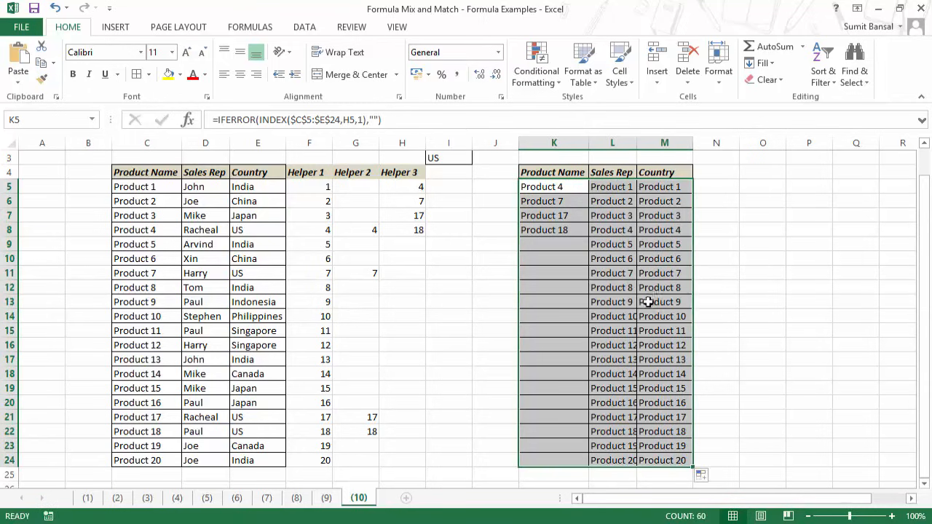
click(608, 188)
key(F2)
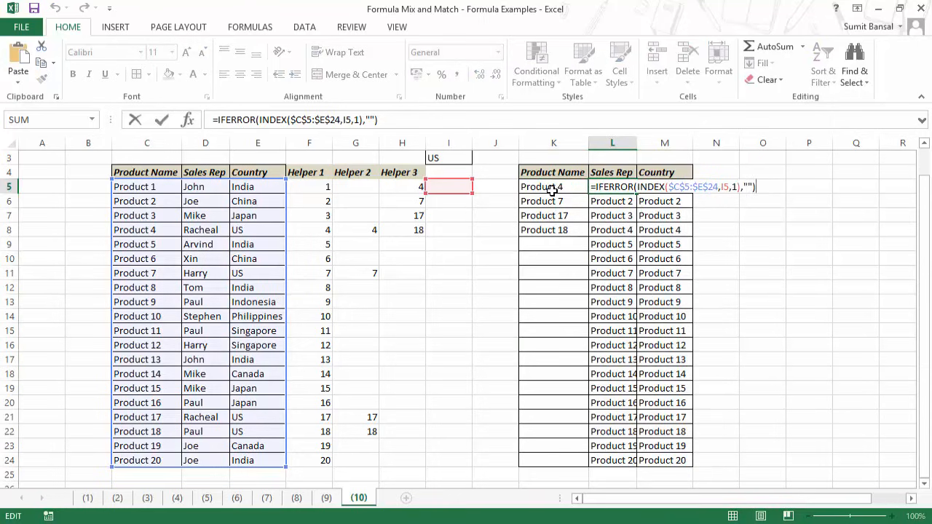
Step: Lock the column of the H5 reference in the K5 formula, making it =IFERROR(INDEX($C$5:$E$24,$H5,1),"")
click(552, 190)
key(F2)
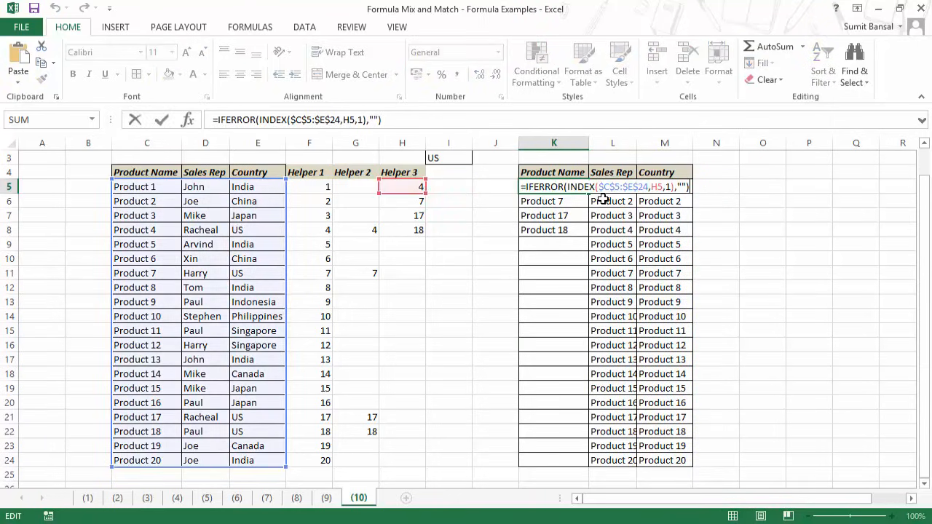
click(657, 188)
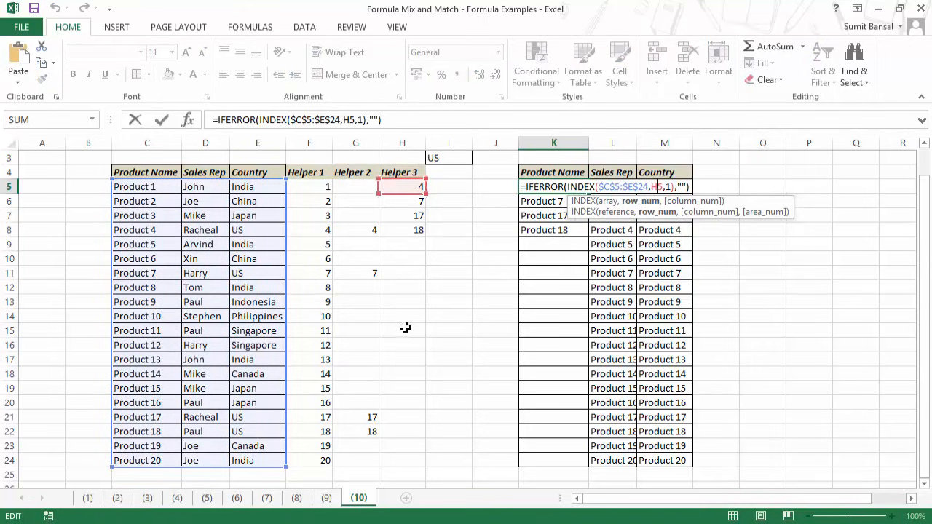
key(F4)
key(F4)
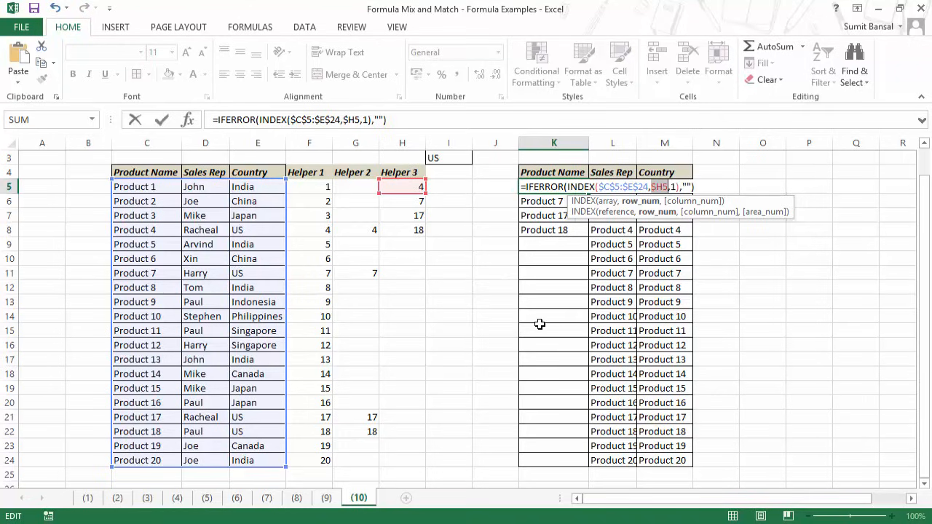
key(Return)
click(577, 187)
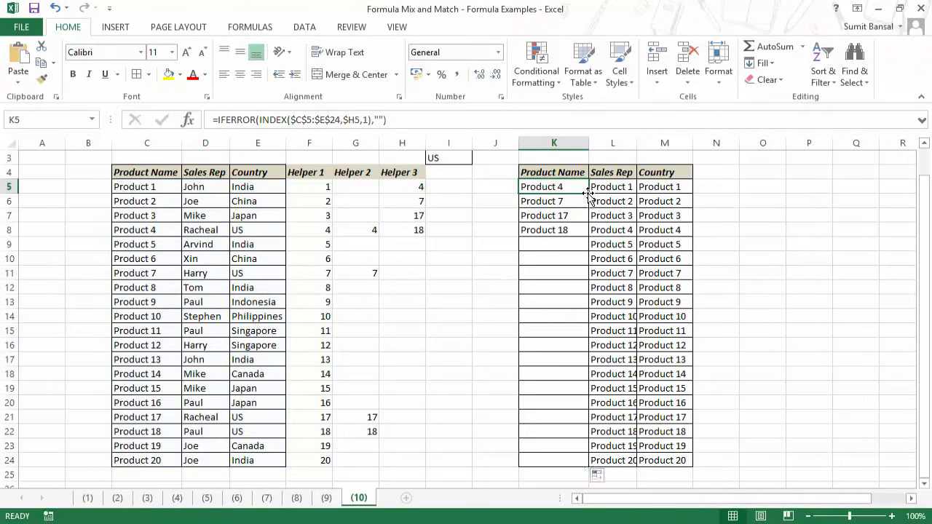
Step: Fill the K5 formula down to K24 and across to M24, and inspect the copied formula in L5
double_click(588, 194)
drag(589, 469, 688, 466)
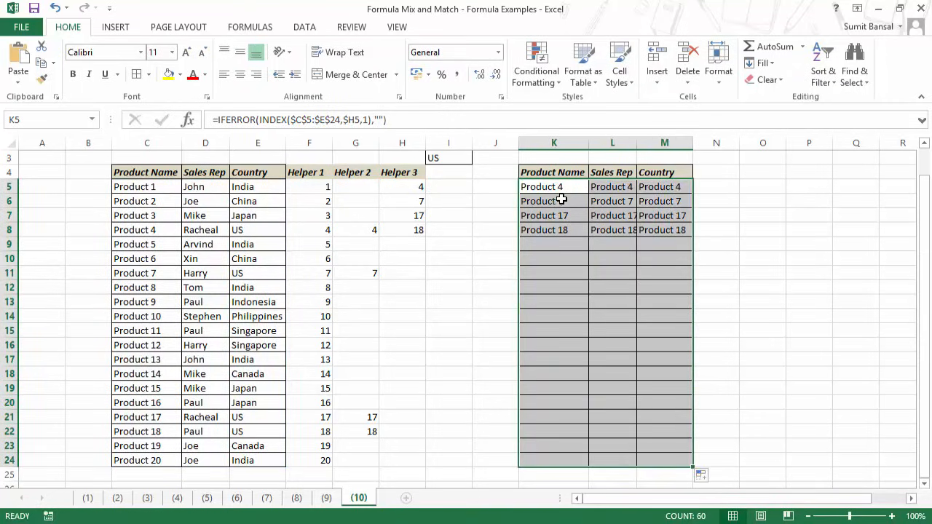
click(612, 188)
key(F2)
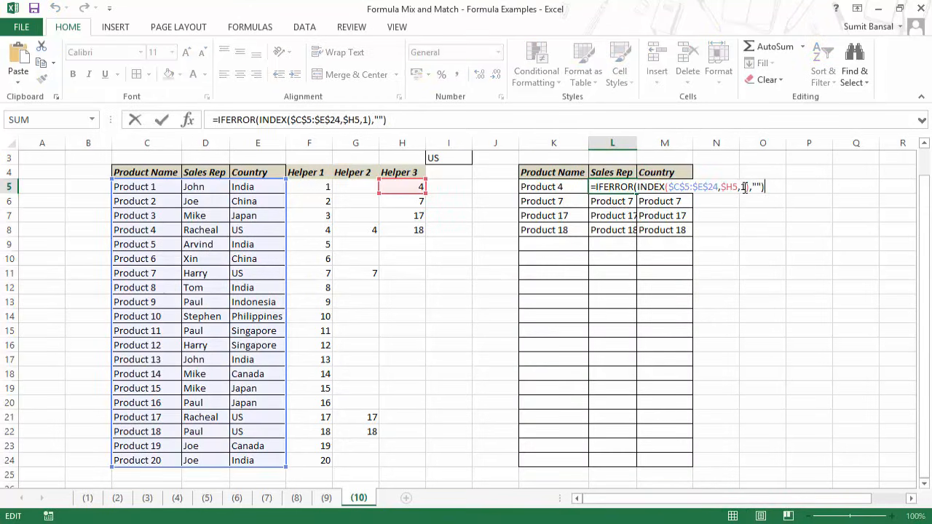
key(Escape)
Step: Replace the column number 1 in the K5 INDEX formula with the COLUMNS function
click(557, 187)
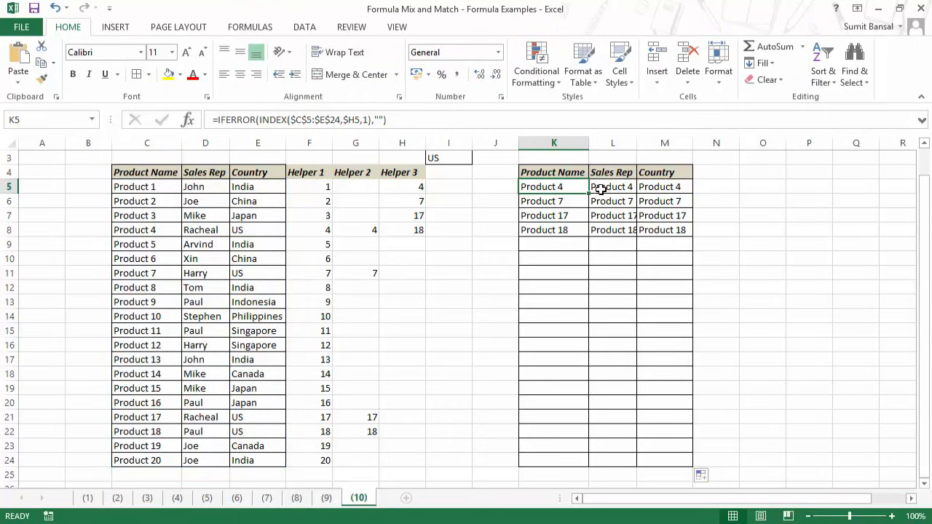
key(F2)
click(671, 189)
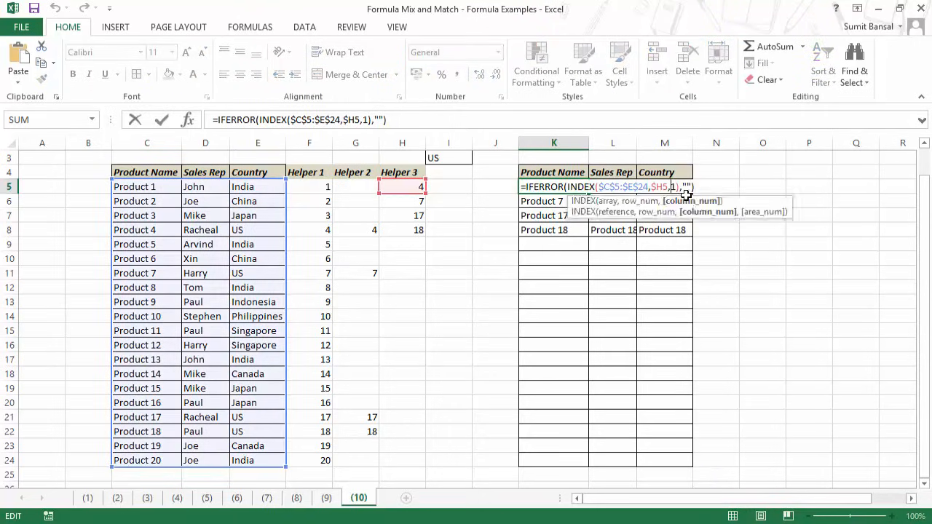
key(Delete)
text(columns)
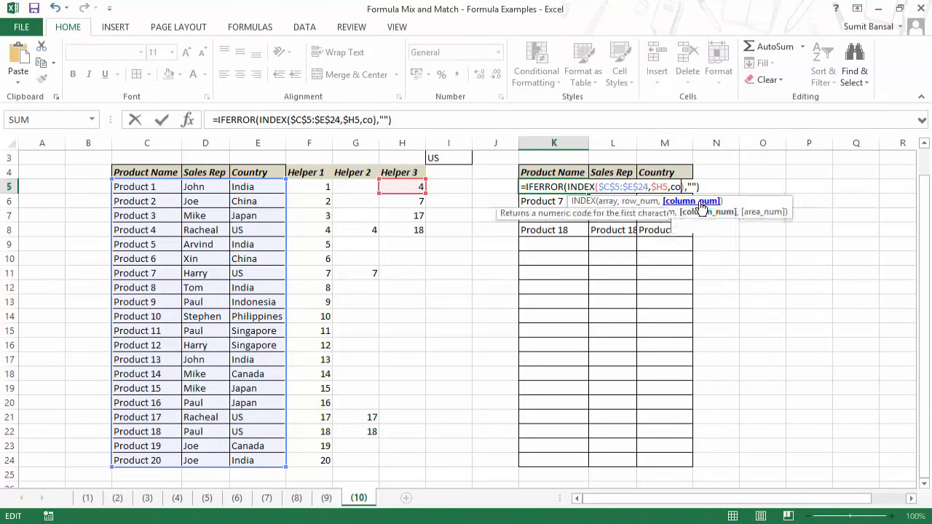
key(Tab)
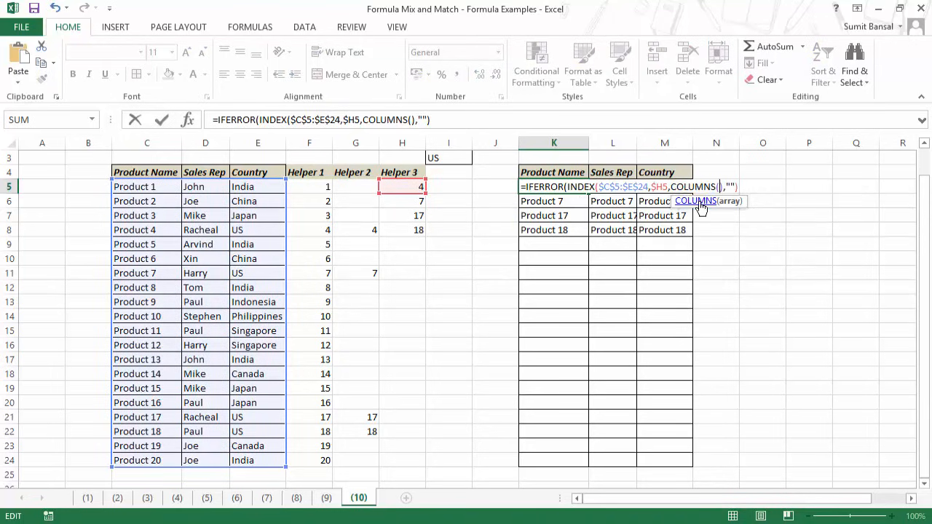
key(Left)
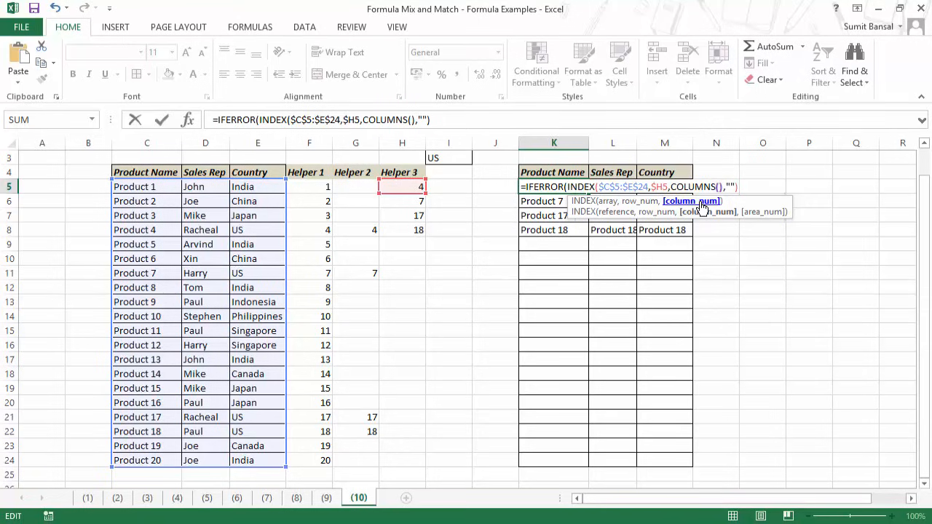
Step: Enter $J$5:J5 as the COLUMNS argument in the K5 formula, making only the first reference absolute, and try to commit the formula
key(Right)
key(F2)
key(Left)
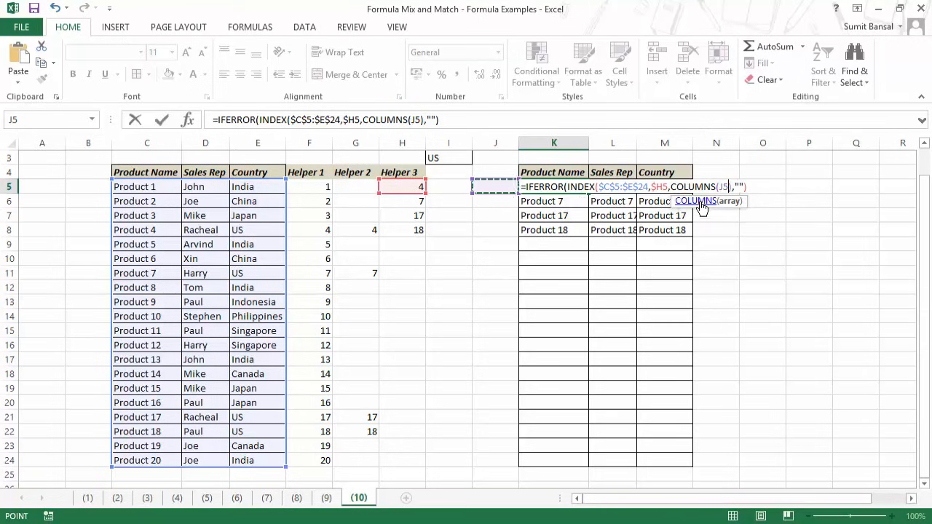
key(F8)
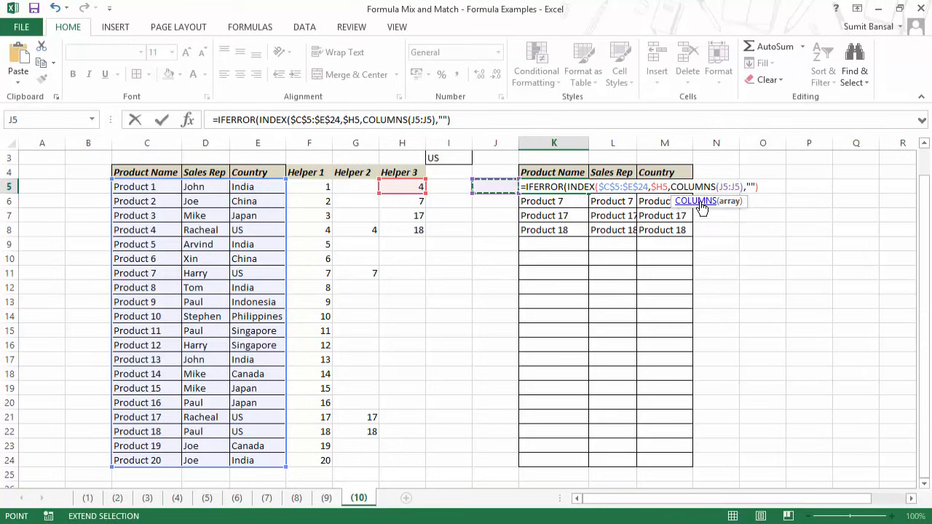
key(F2)
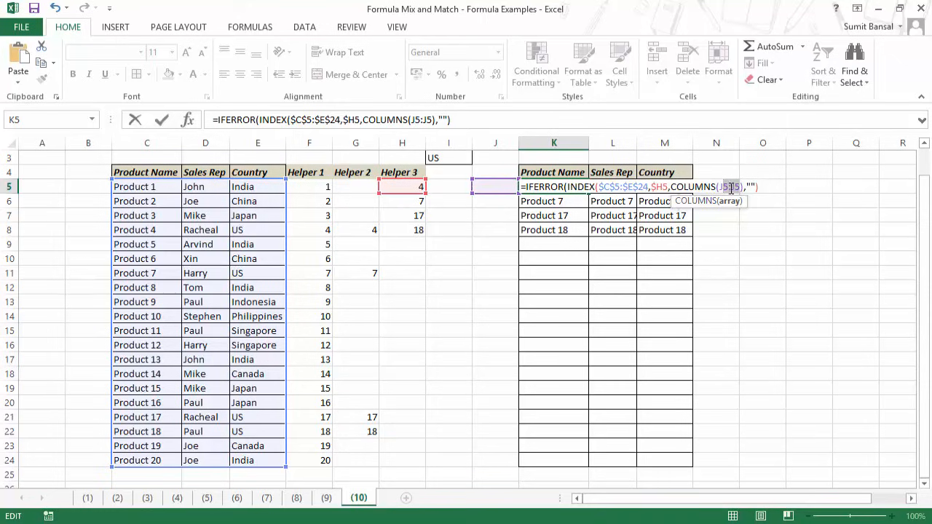
key(F5)
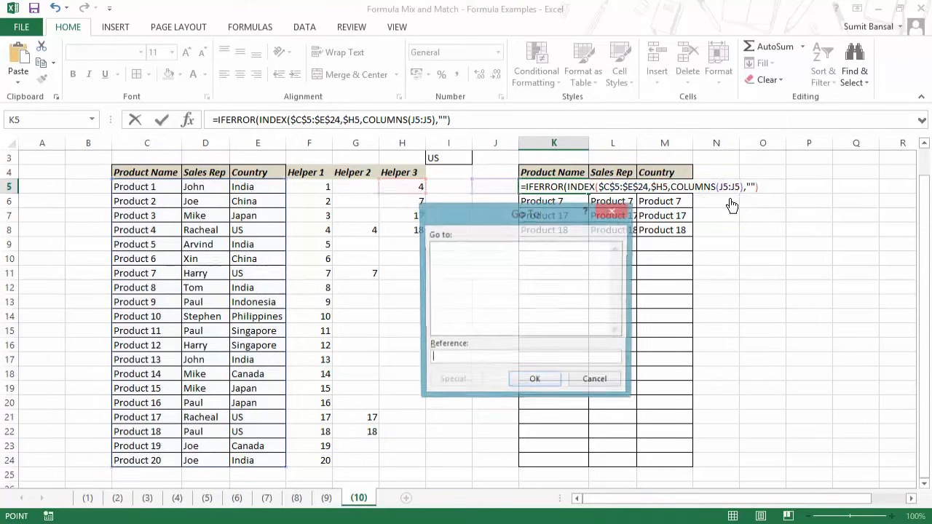
key(Escape)
double_click(726, 187)
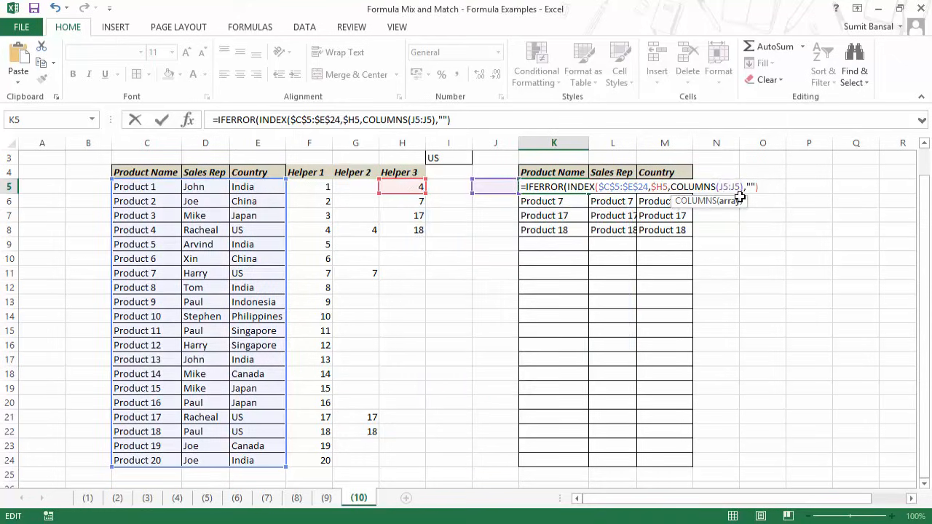
key(F4)
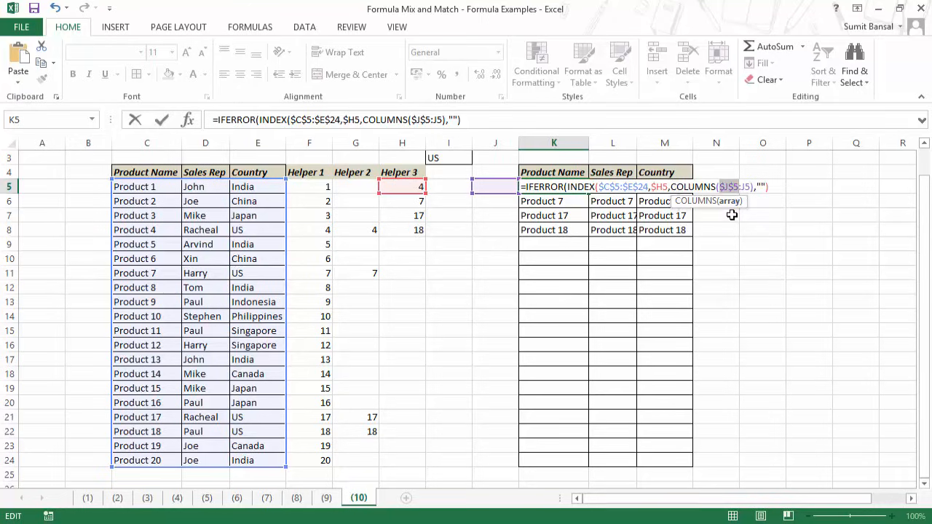
key(Return)
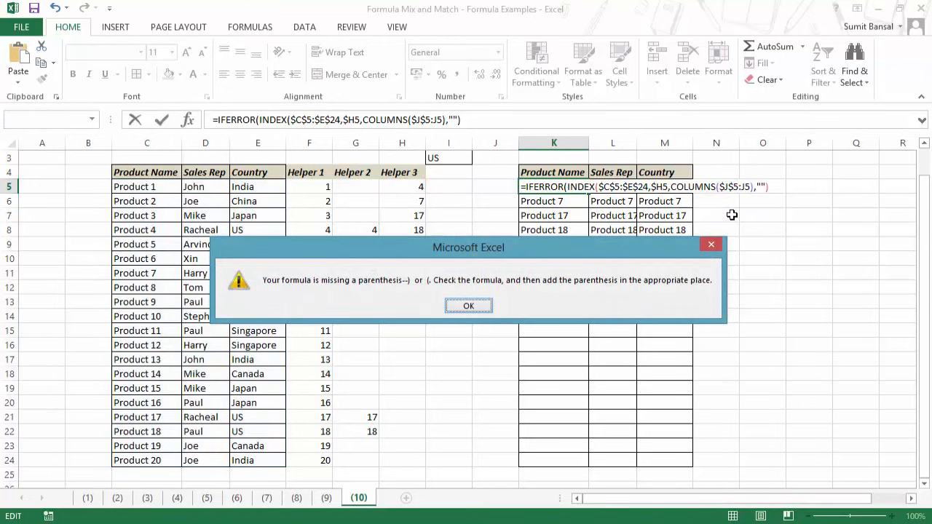
key(Return)
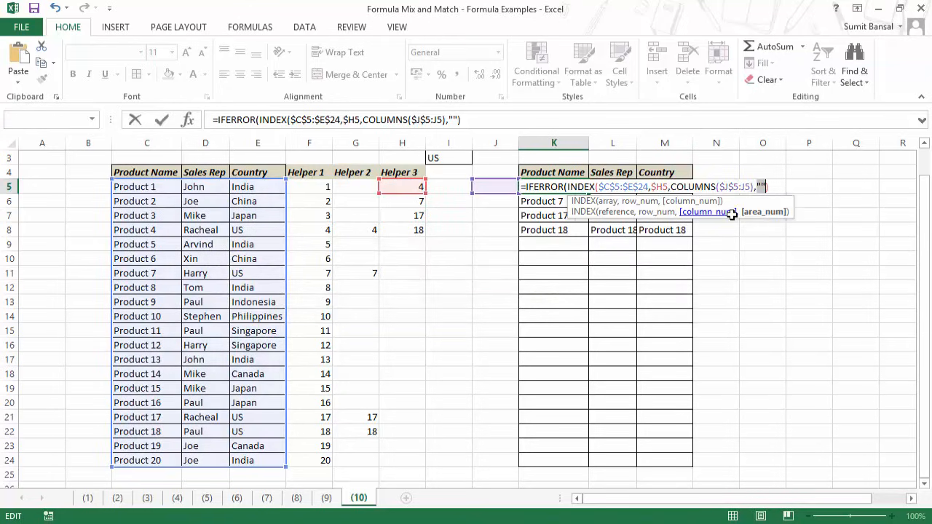
Step: Add the missing closing parenthesis for INDEX so the K5 formula reads =IFERROR(INDEX($C$5:$E$24,$H5,COLUMNS($J$5:J5)),"")
click(777, 187)
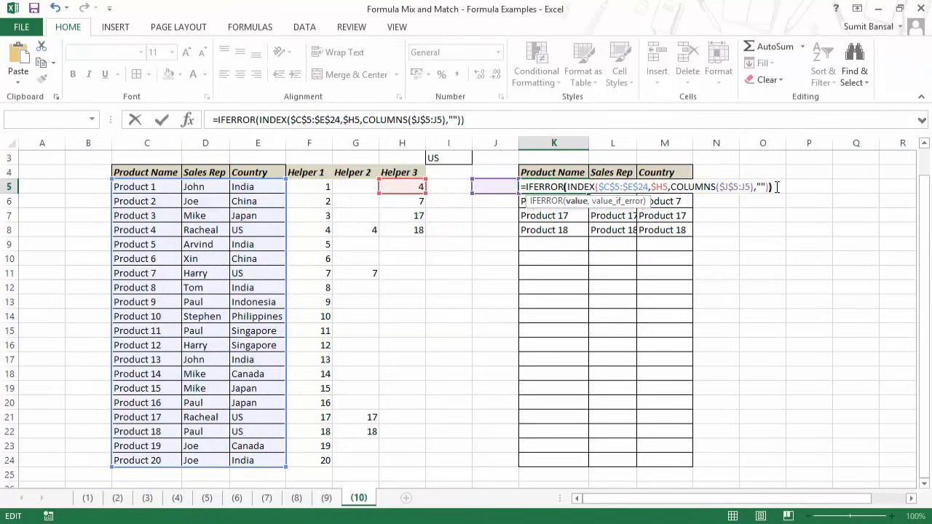
key(Return)
key(Return)
key(Left)
key(Left)
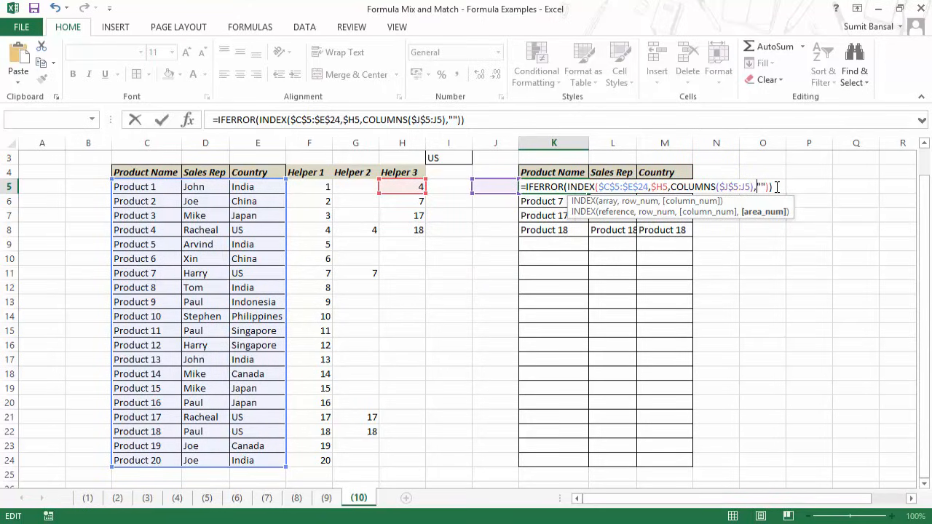
key(Left)
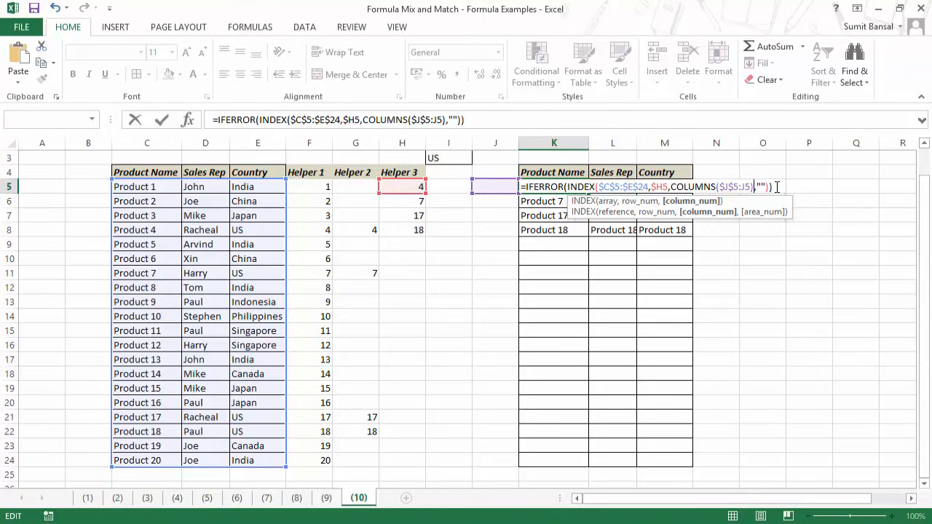
text())
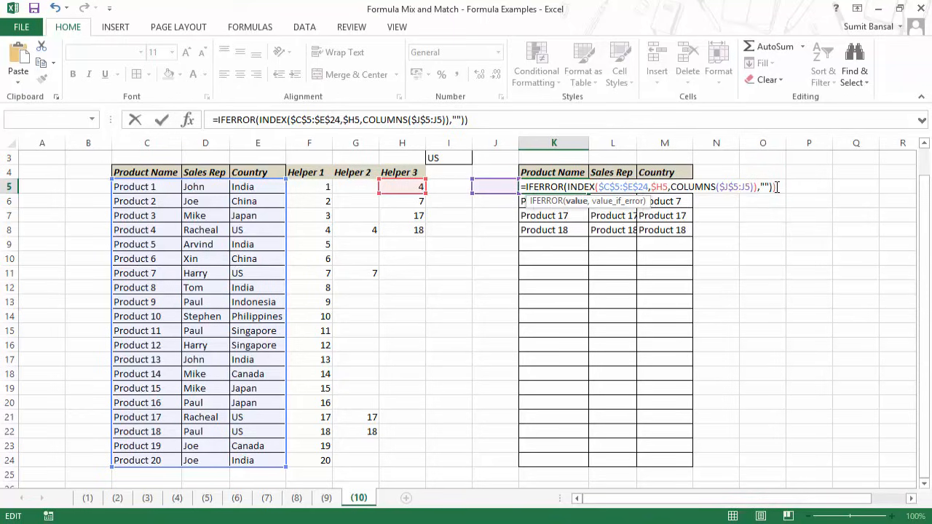
key(Return)
key(Return)
Step: Fill the corrected K5 formula down to row 24 and across to column M
click(574, 188)
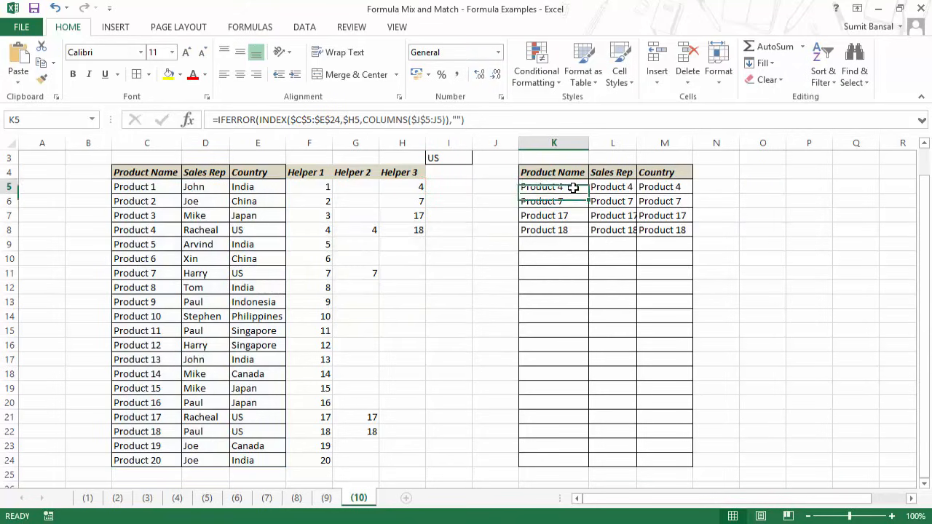
drag(590, 193, 682, 456)
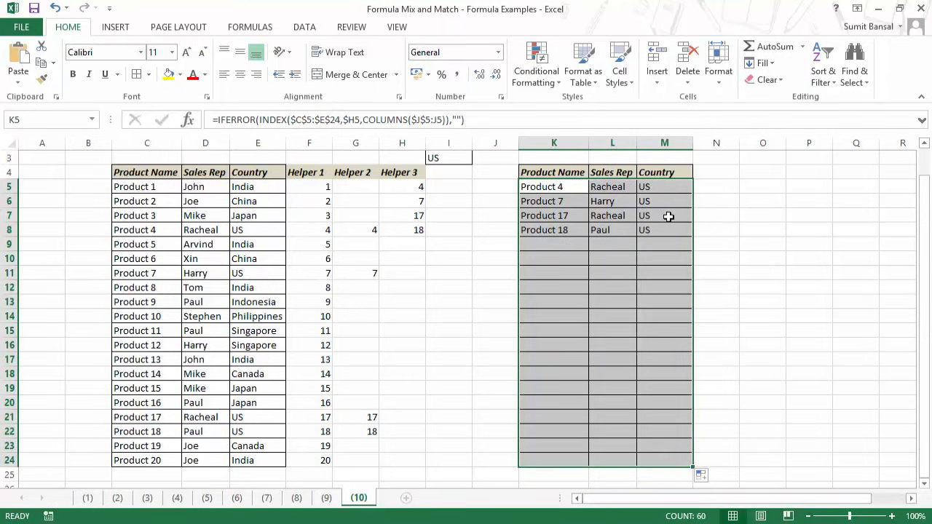
Step: Test the extraction by setting the I3 country drop-down to India, checking the rows in K5:M9, and switching it to China
scroll(491, 197, up, 1)
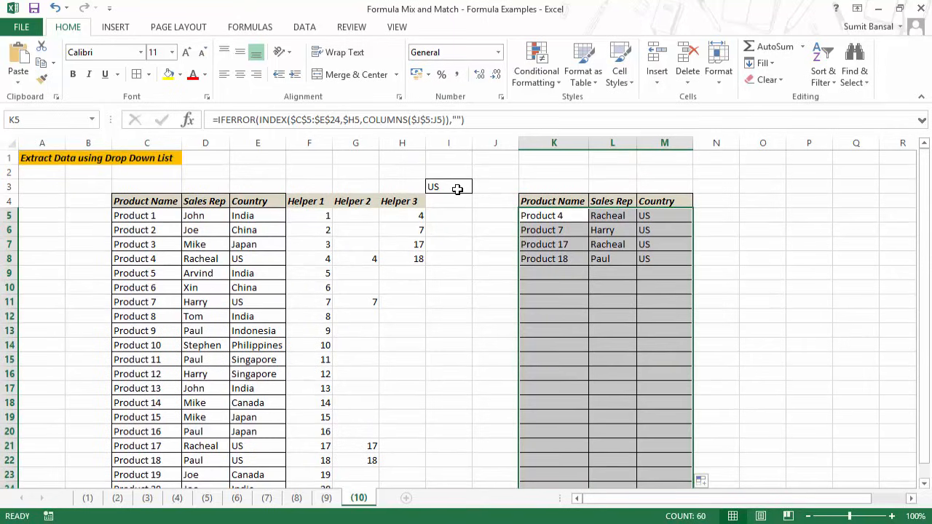
click(457, 187)
click(478, 187)
click(444, 197)
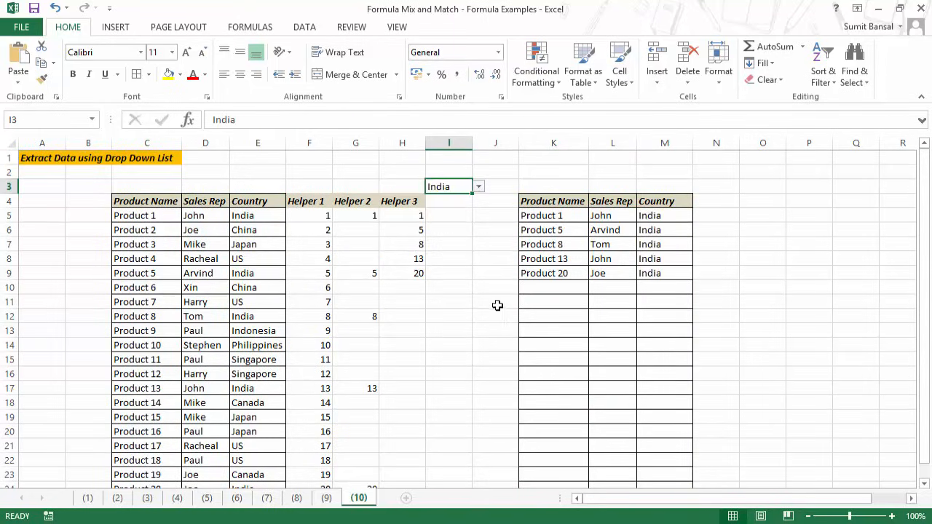
drag(555, 215, 659, 273)
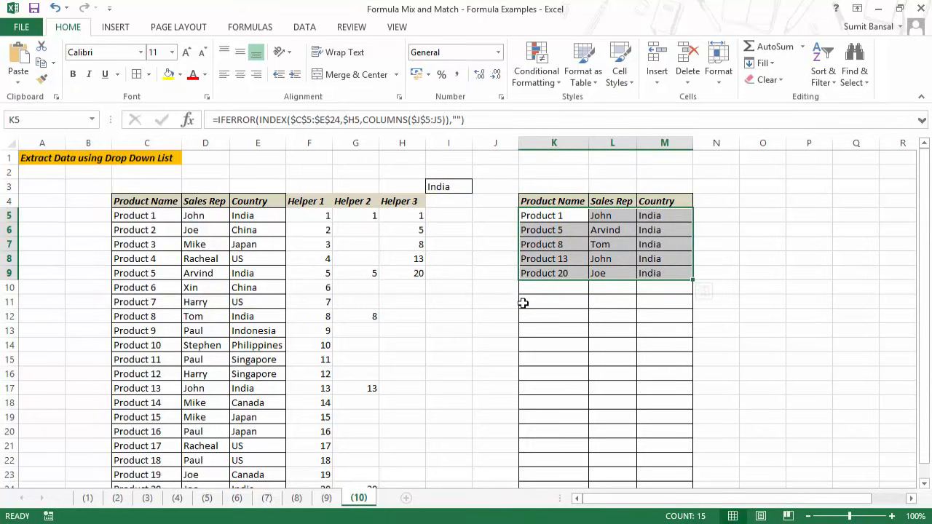
click(465, 191)
click(478, 187)
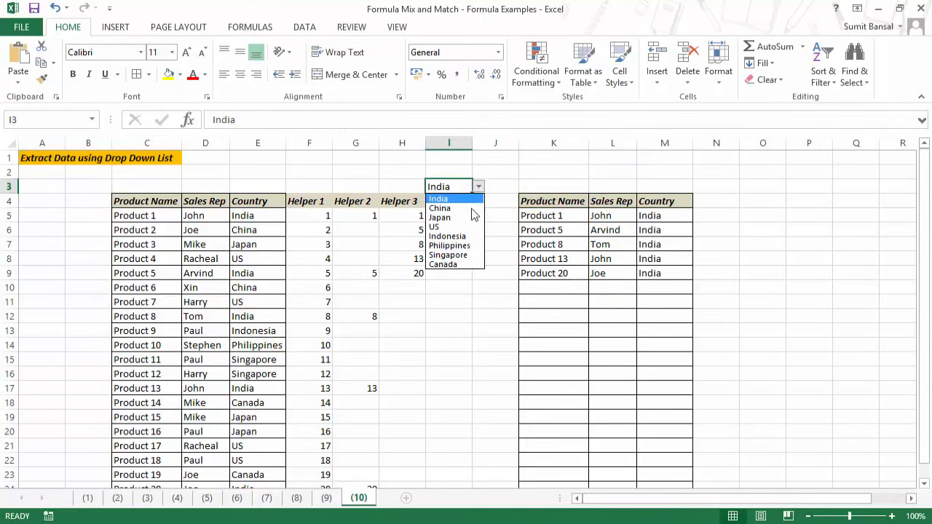
click(459, 208)
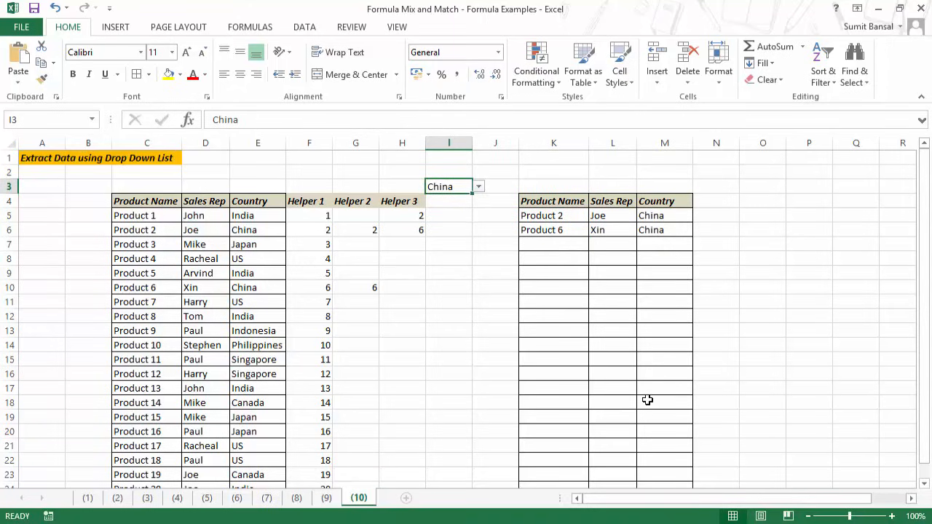